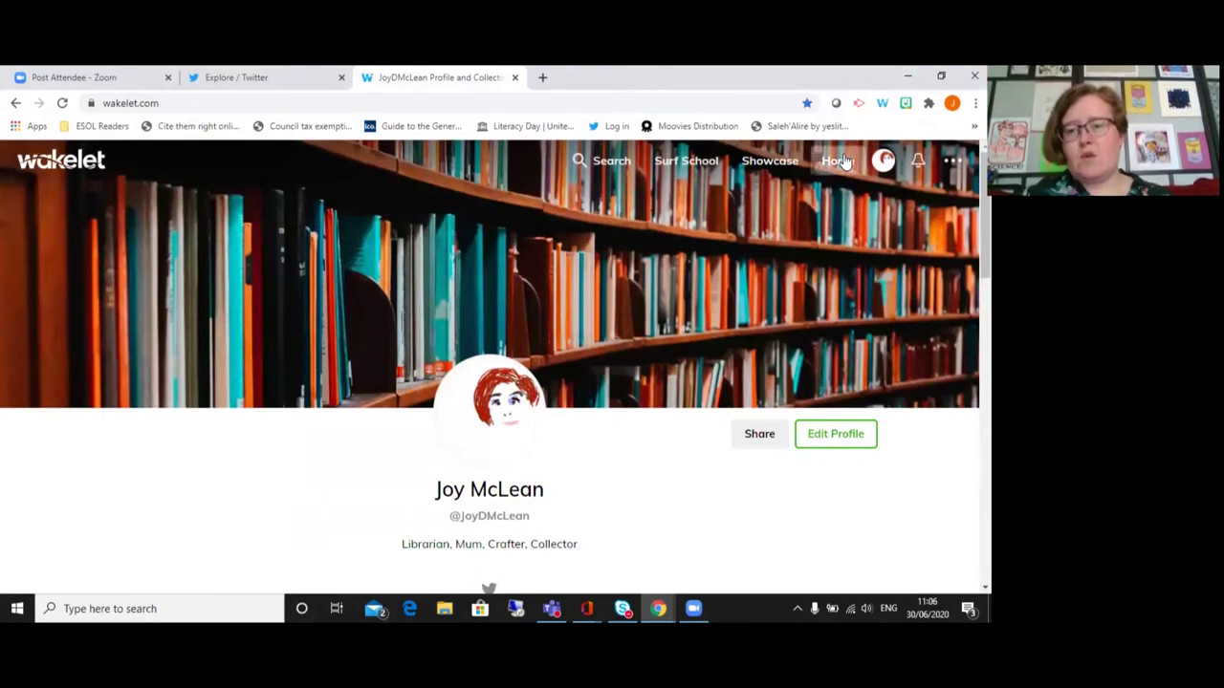
- Open the saved bookmarks from the Wakelet home page and look through the list
left_click(838, 161)
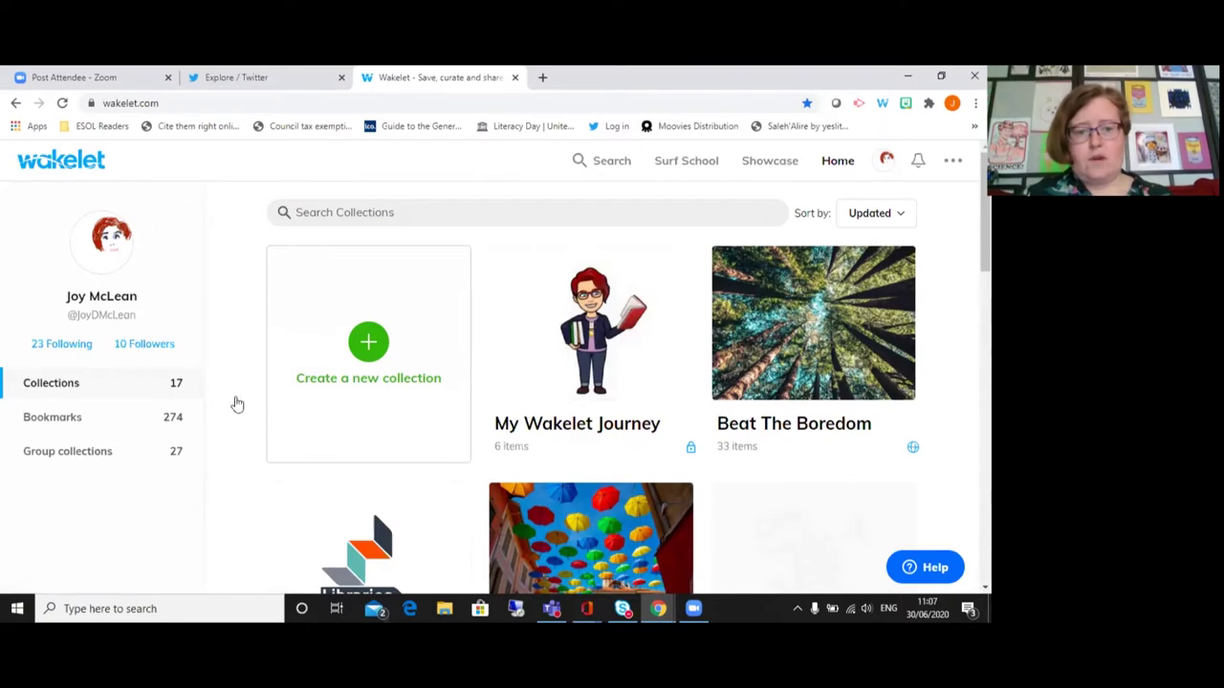
left_click(55, 425)
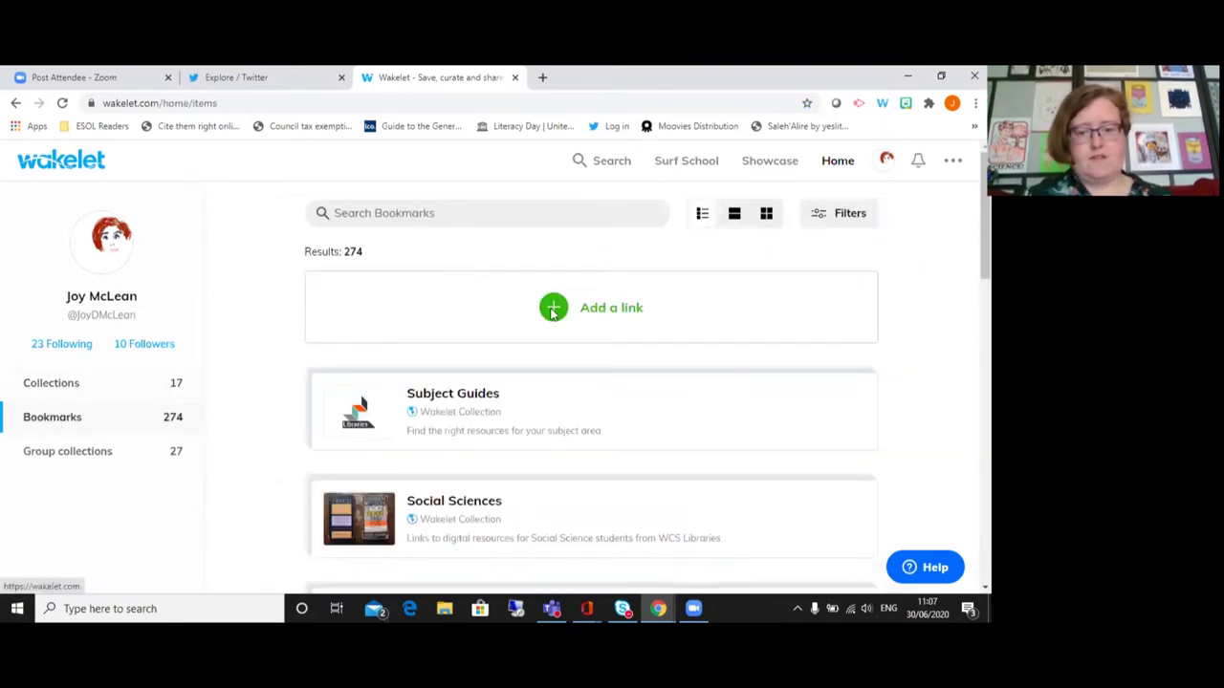
scroll(679, 406, "down", 15)
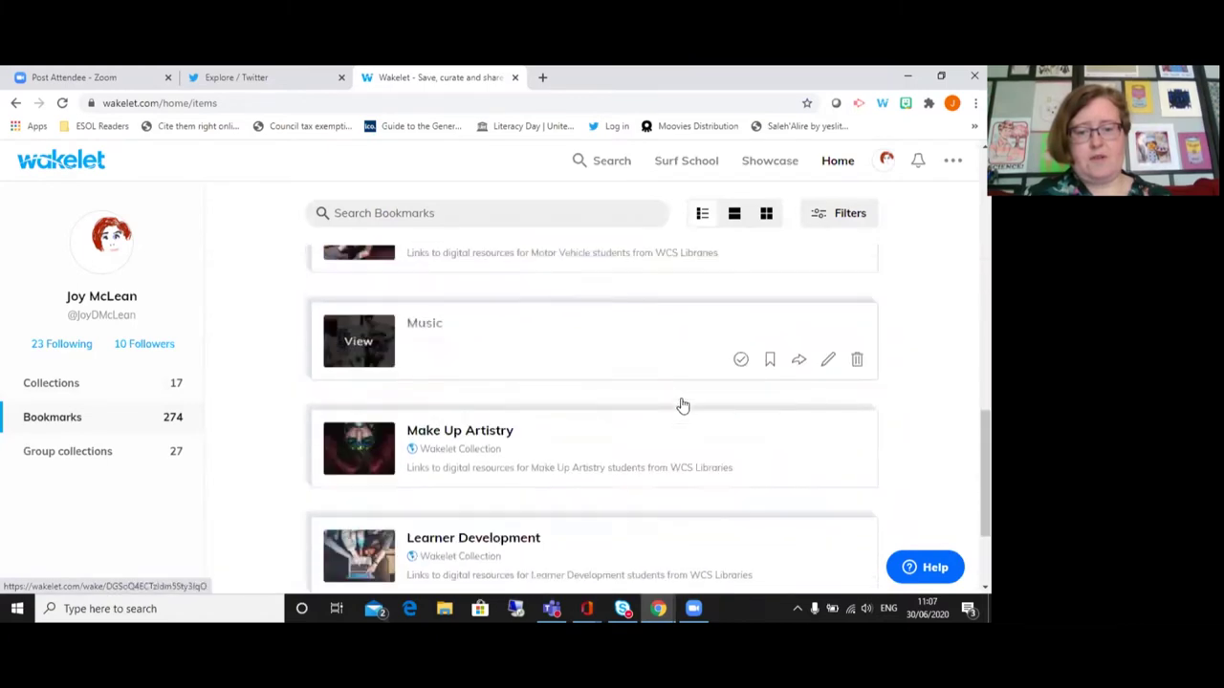
scroll(686, 392, "up", 15)
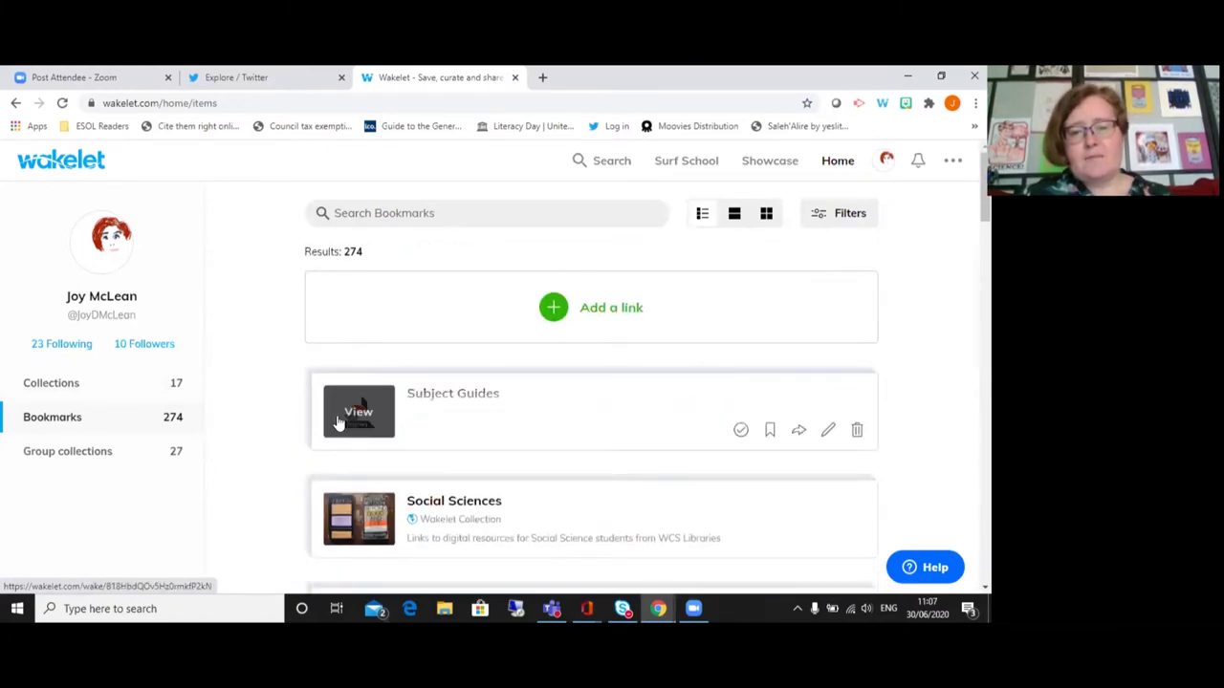
- Add the link westcollegescotland.ac.uk to the bookmarks
left_click(555, 313)
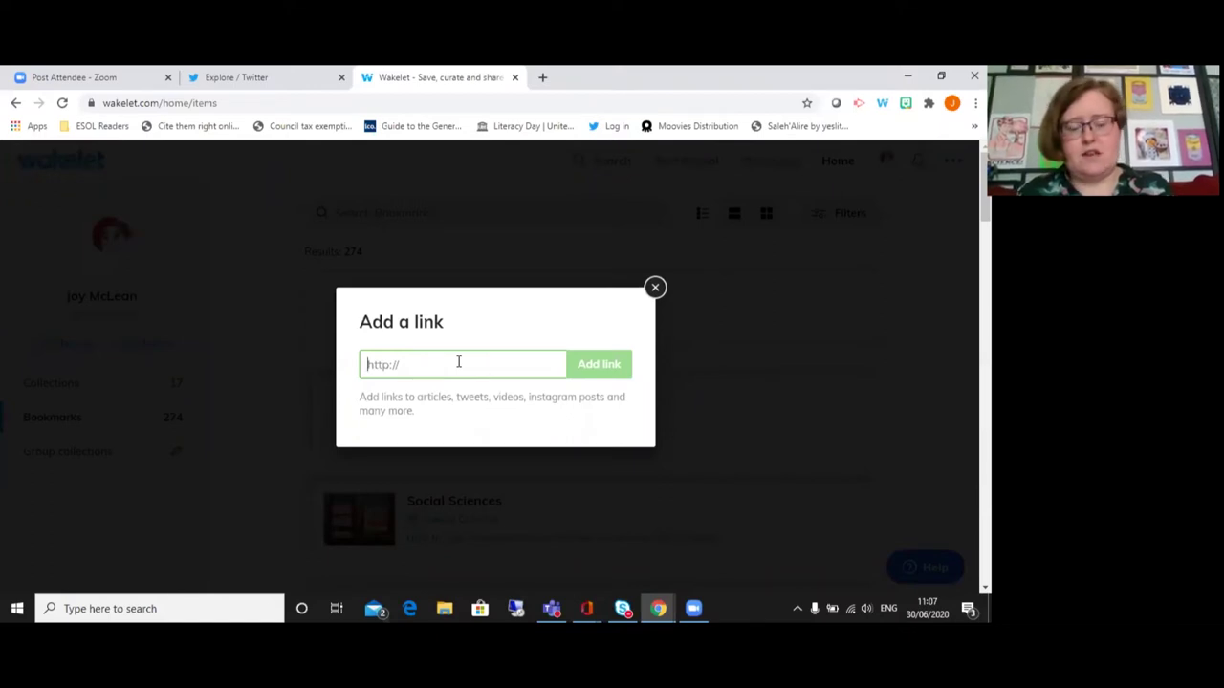
type("w")
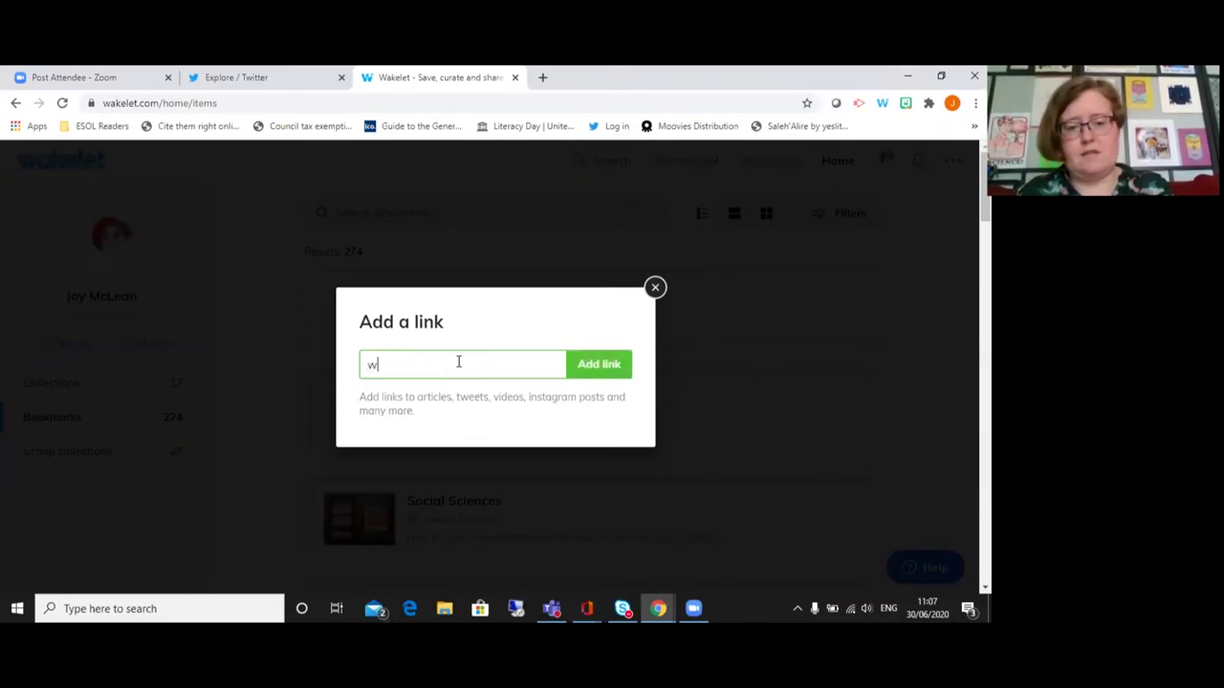
type("estcollegescol")
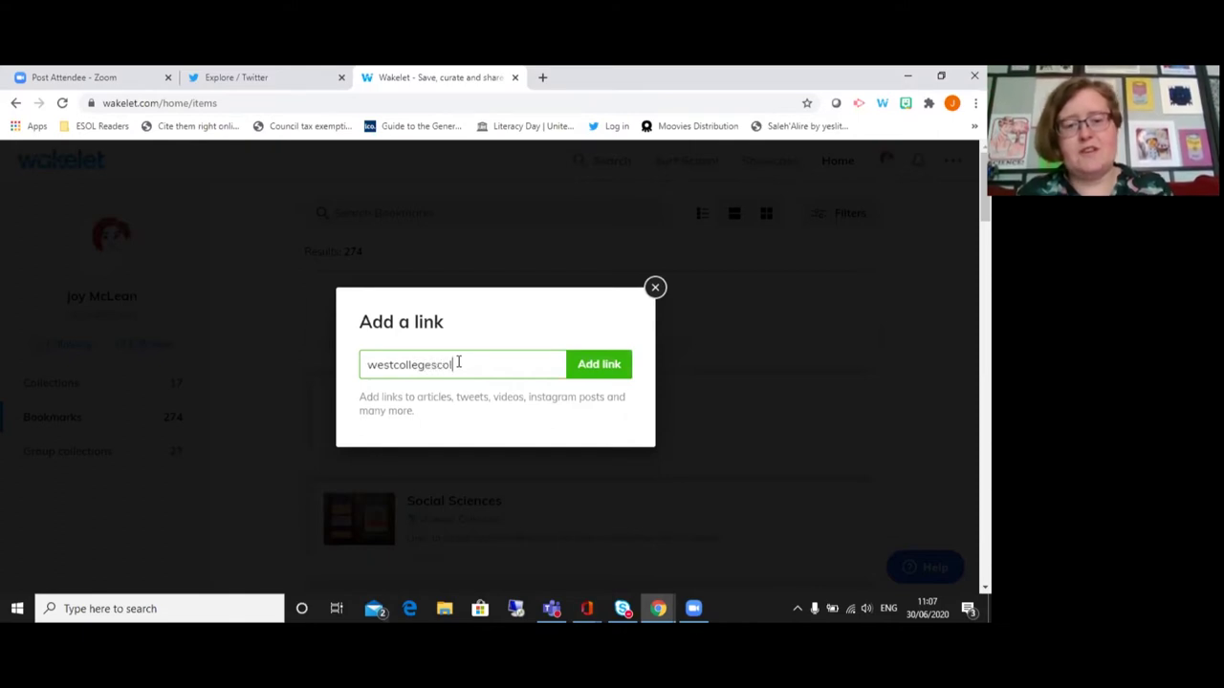
key("BackSpace")
type("tland.a")
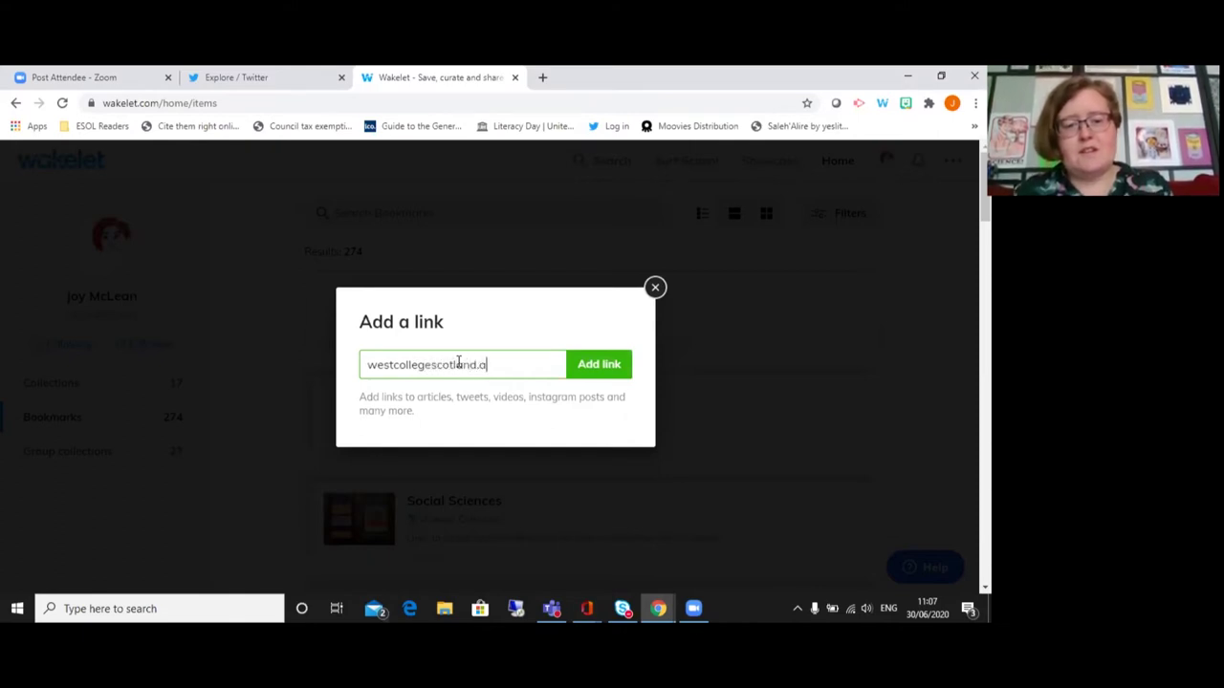
type("c.uk")
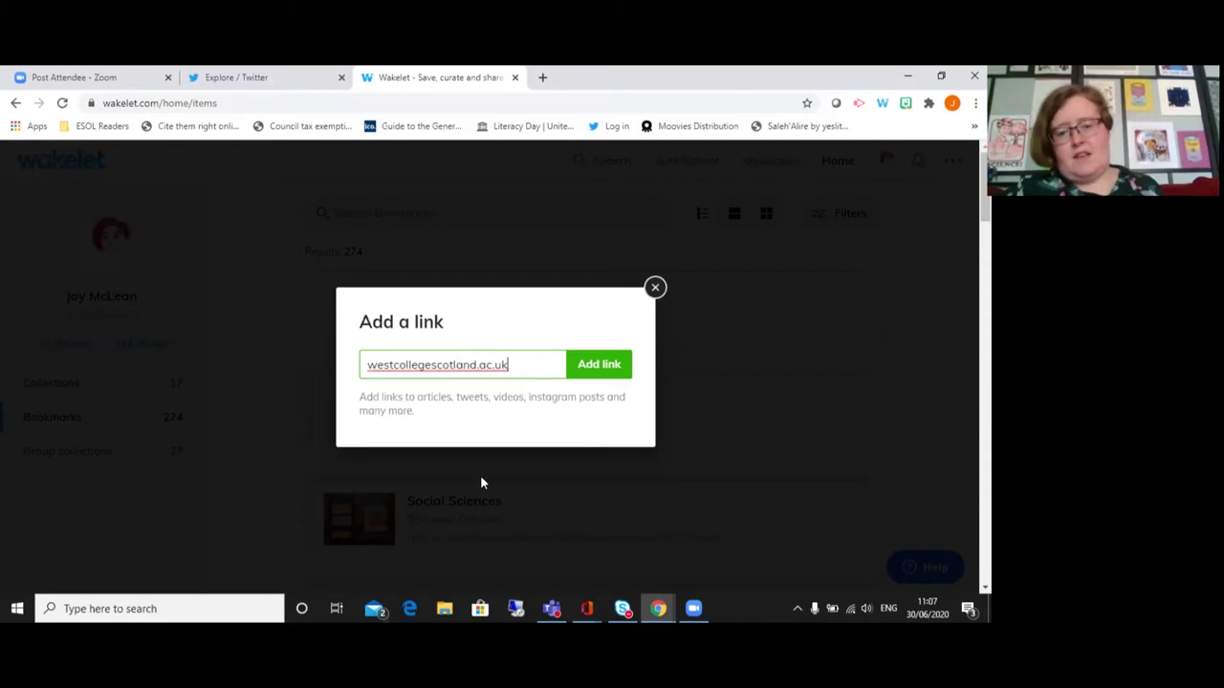
left_click(583, 371)
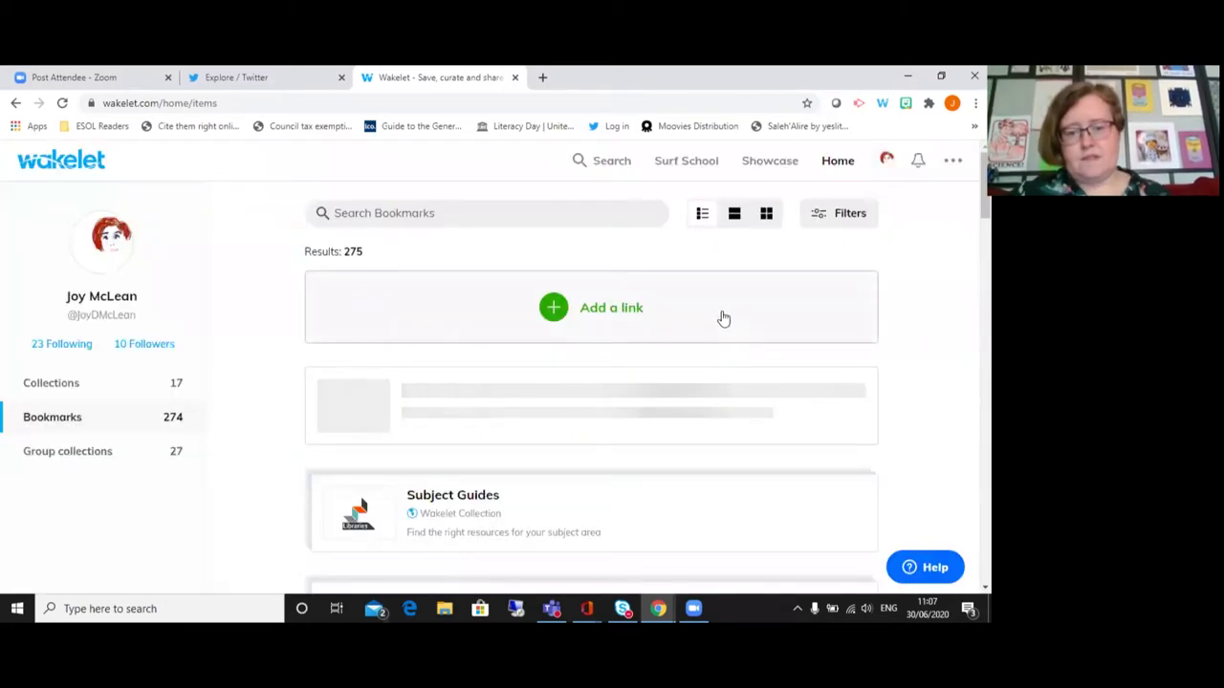
mouse_move(518, 418)
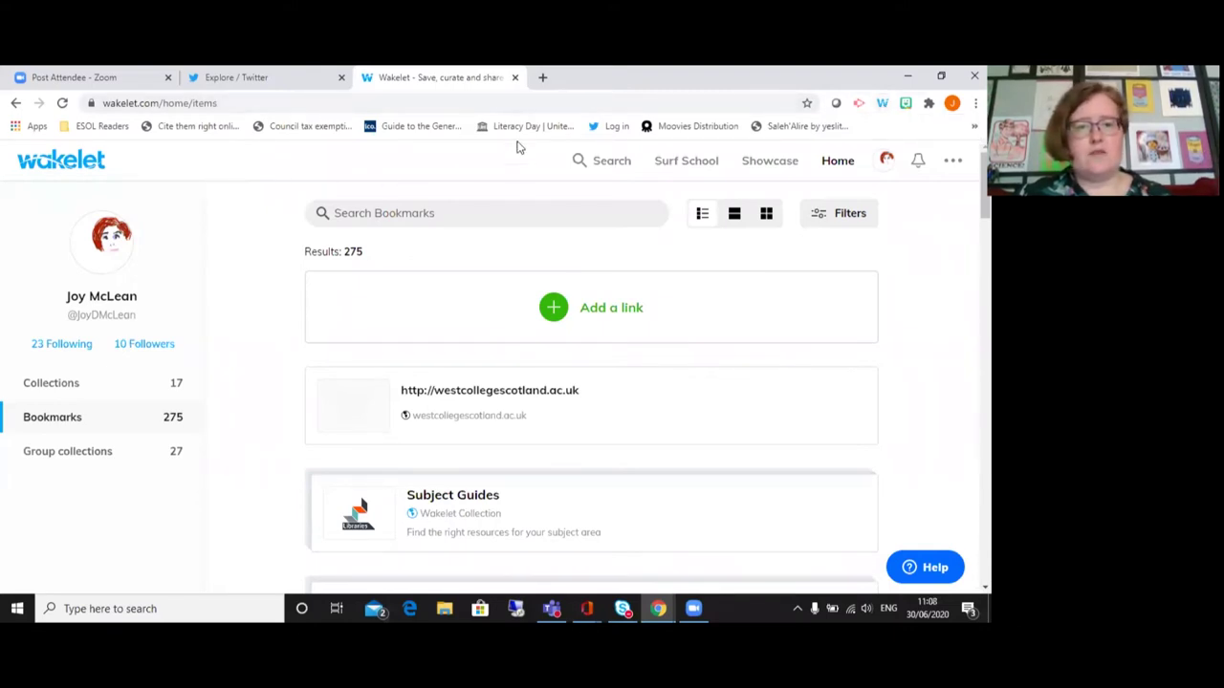
- Switch to Twitter, open its home feed and reload the page for the Wakelet extension
left_click(218, 78)
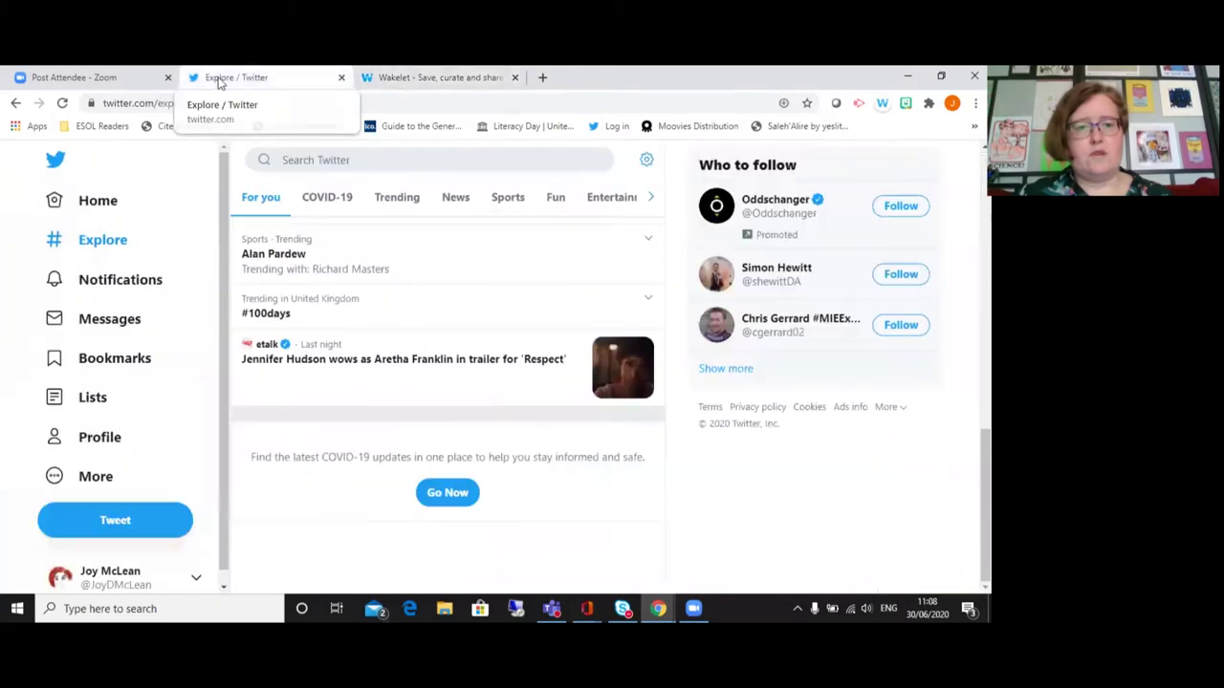
left_click(94, 203)
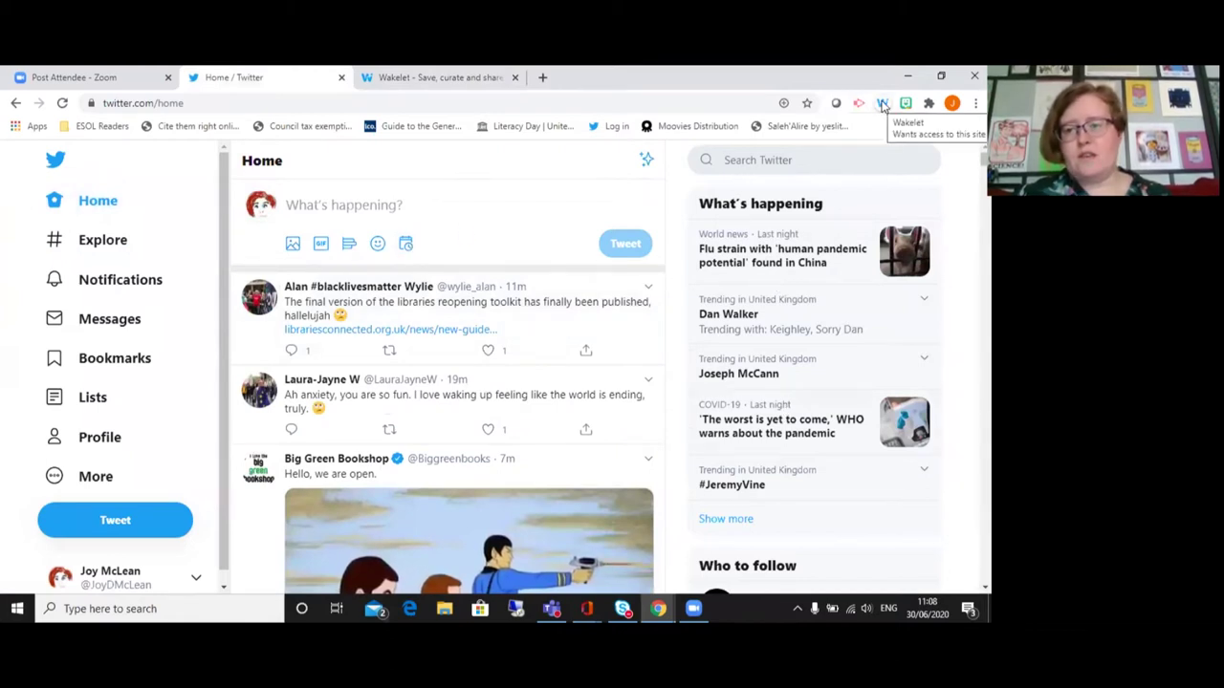
left_click(883, 104)
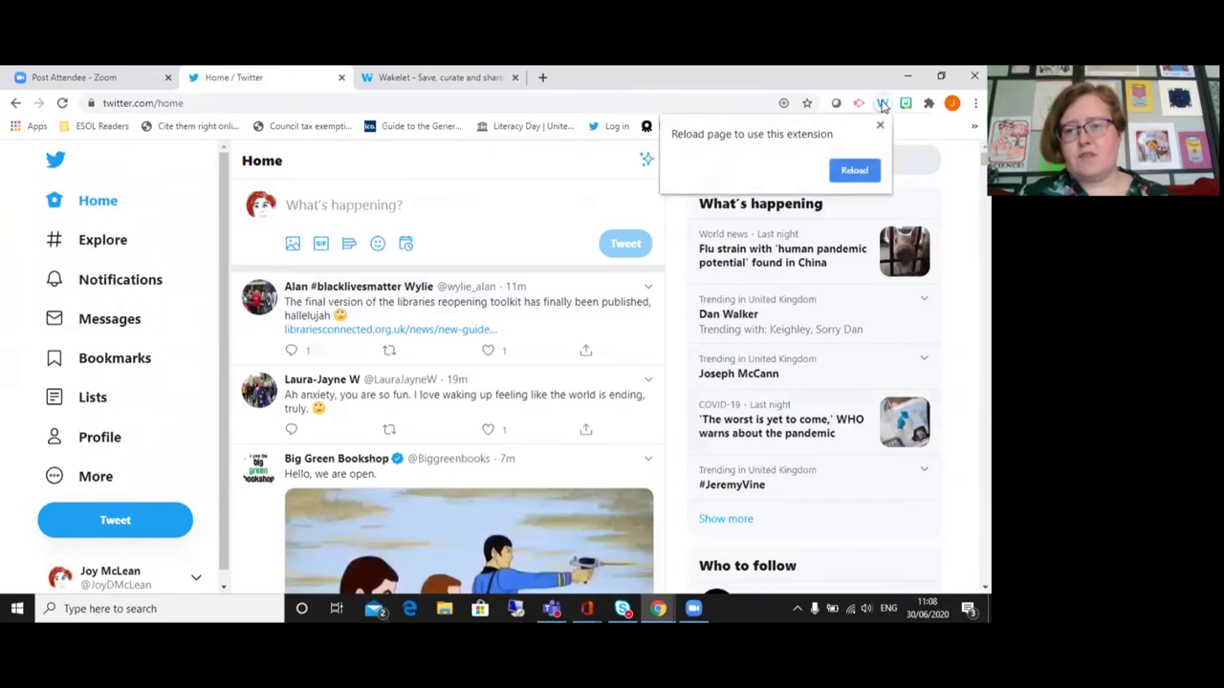
left_click(841, 170)
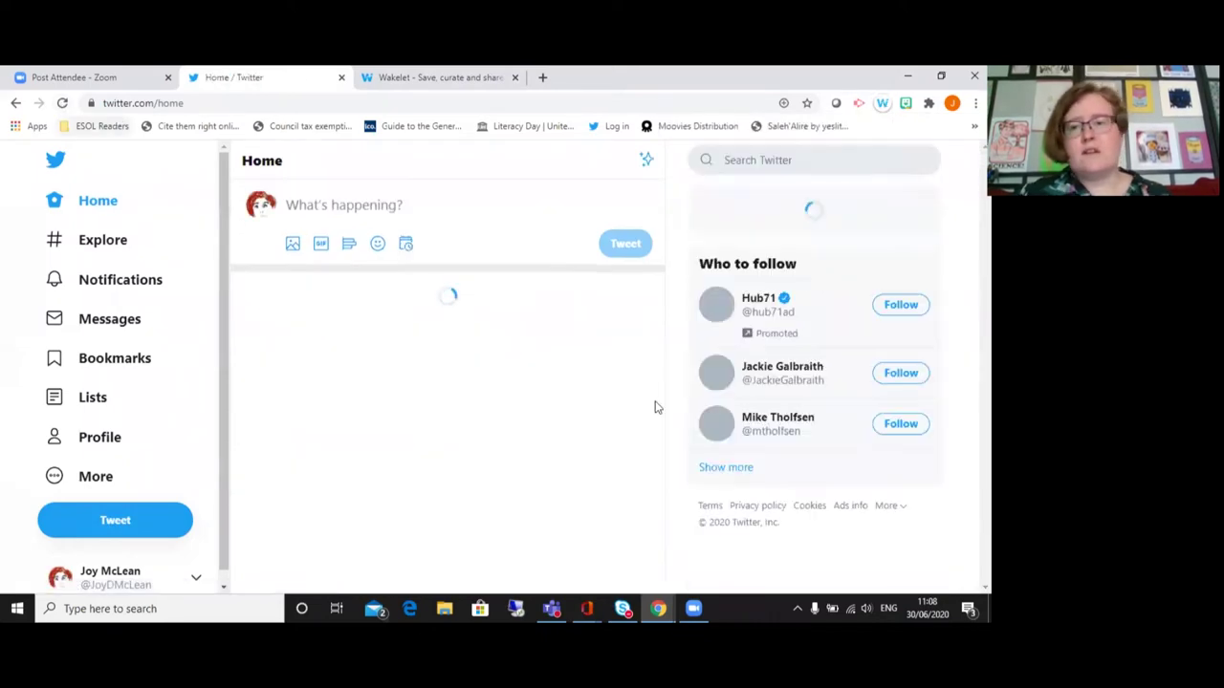
left_click(882, 105)
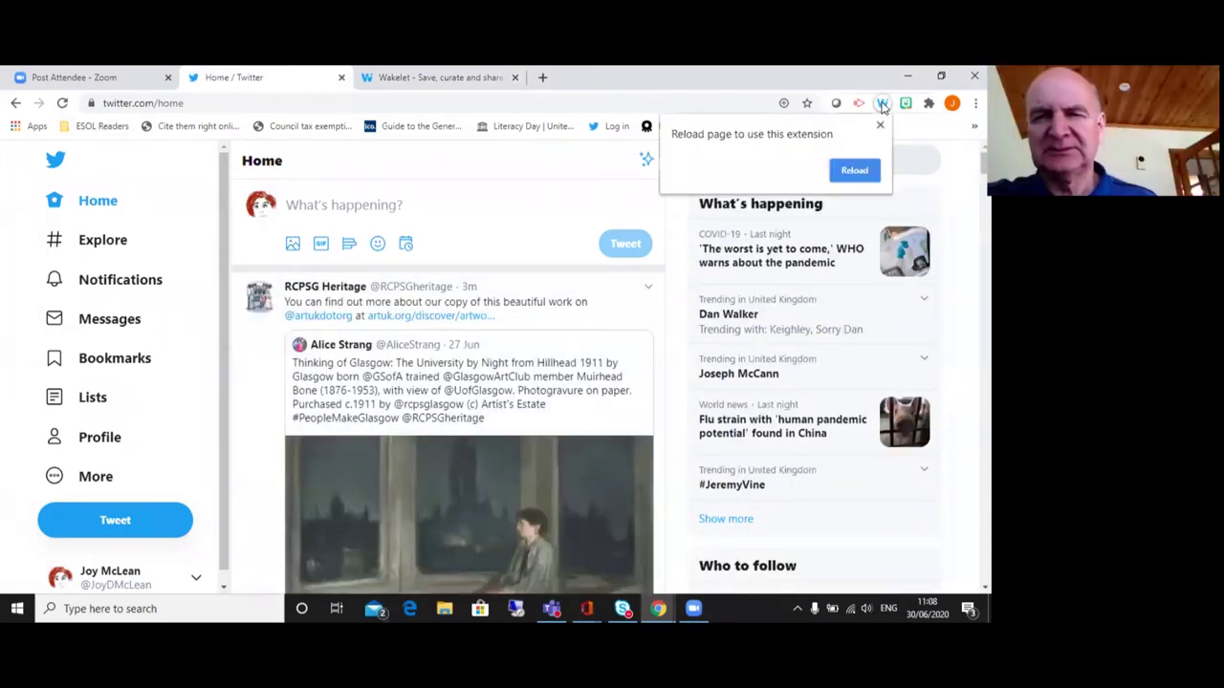
left_click(855, 170)
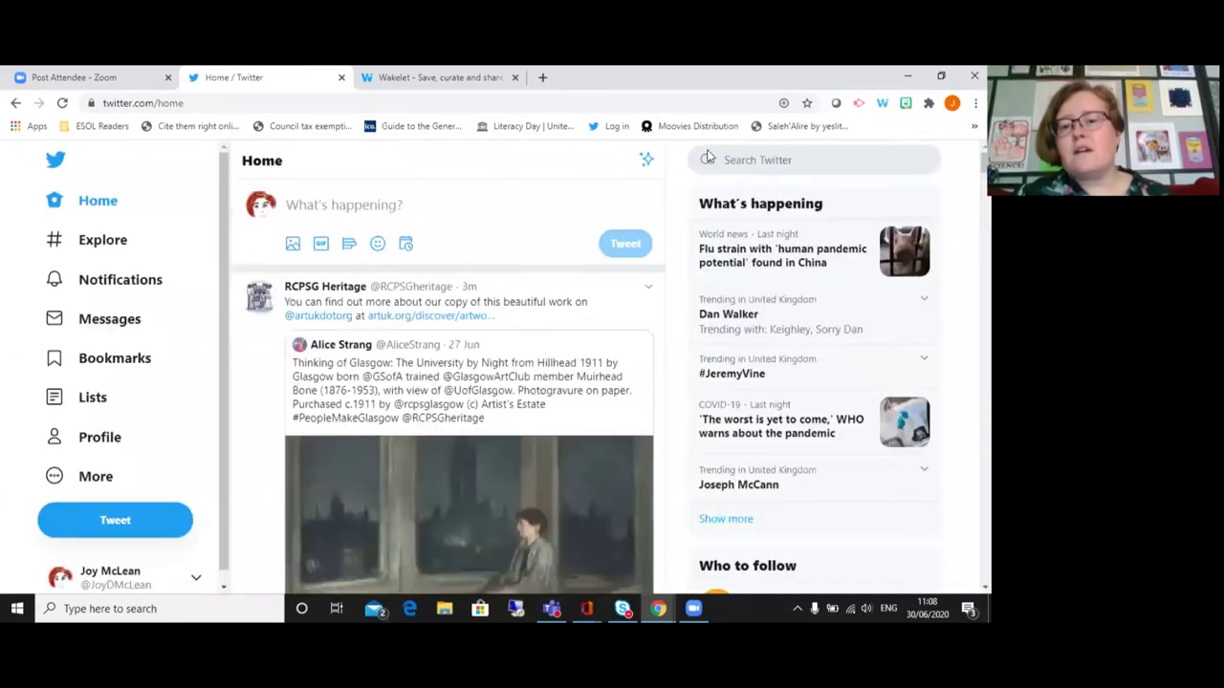
scroll(574, 347, "down", 2)
scroll(580, 347, "down", 1)
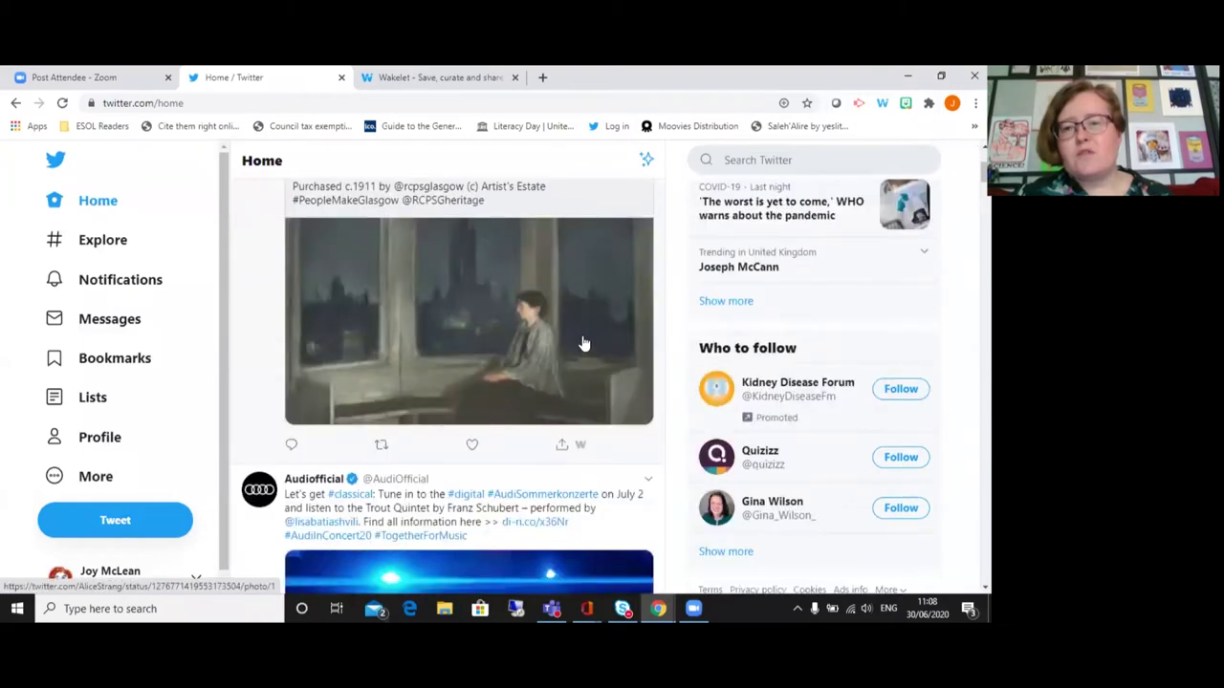
- Save the Twitter home page to Bookmarks with the Wakelet browser extension
scroll(580, 348, "up", 3)
left_click(881, 105)
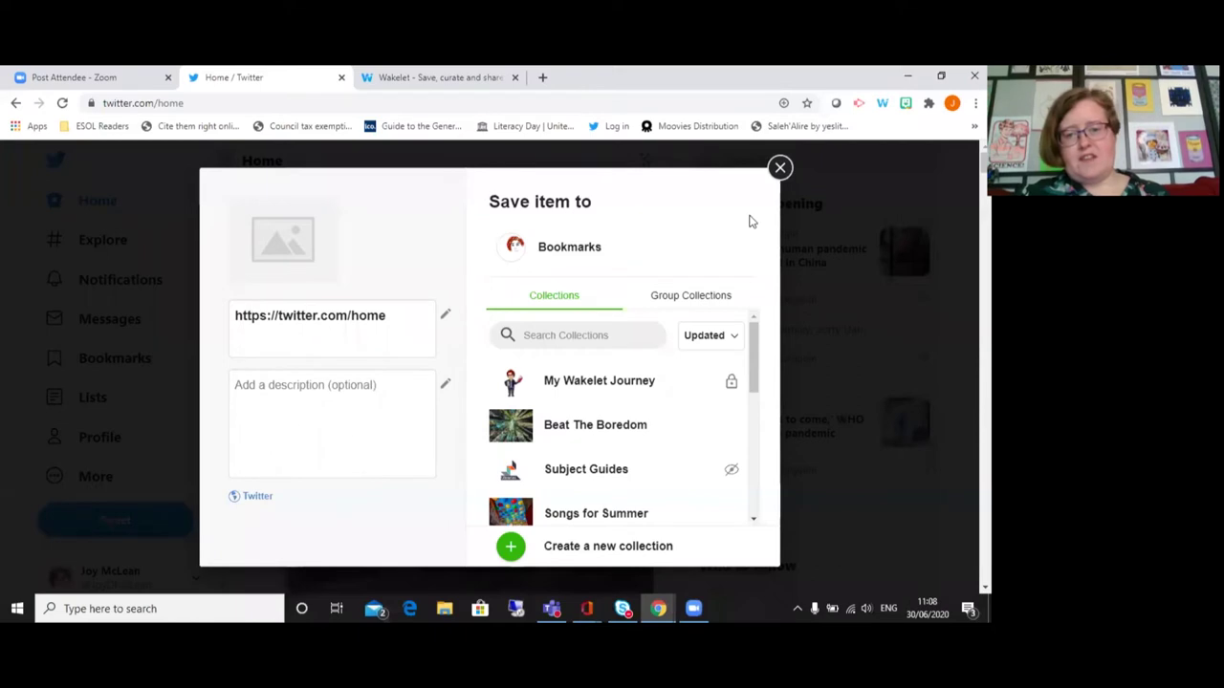
mouse_move(723, 251)
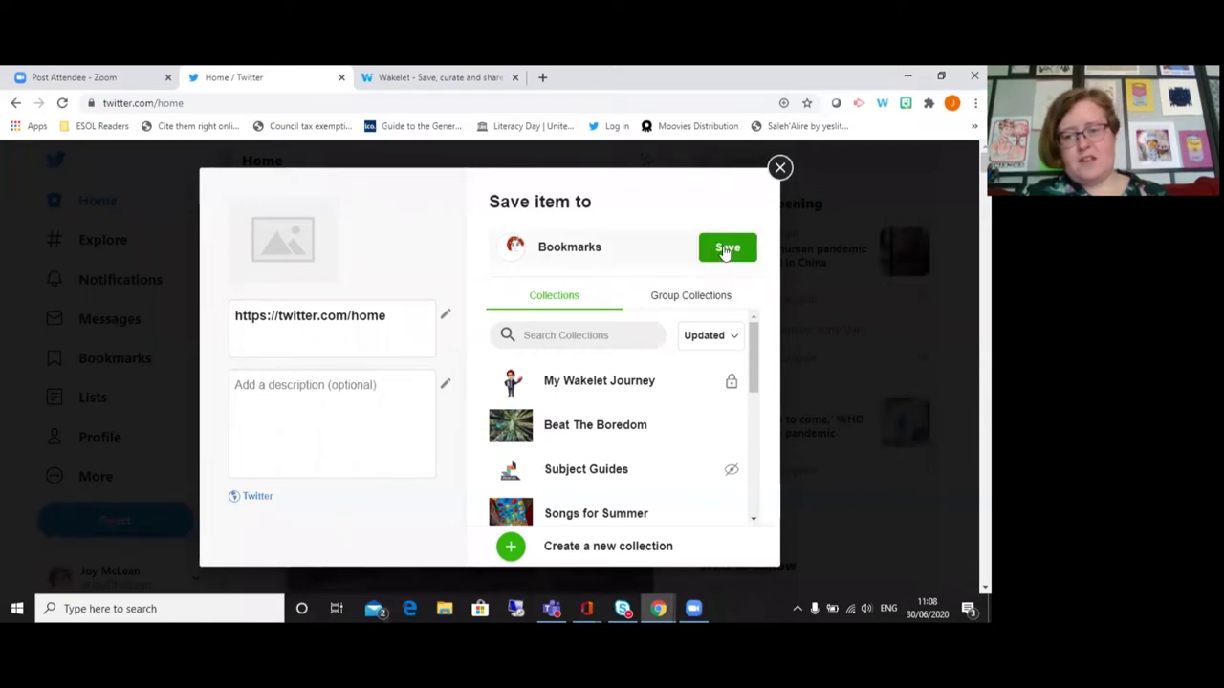
mouse_move(633, 386)
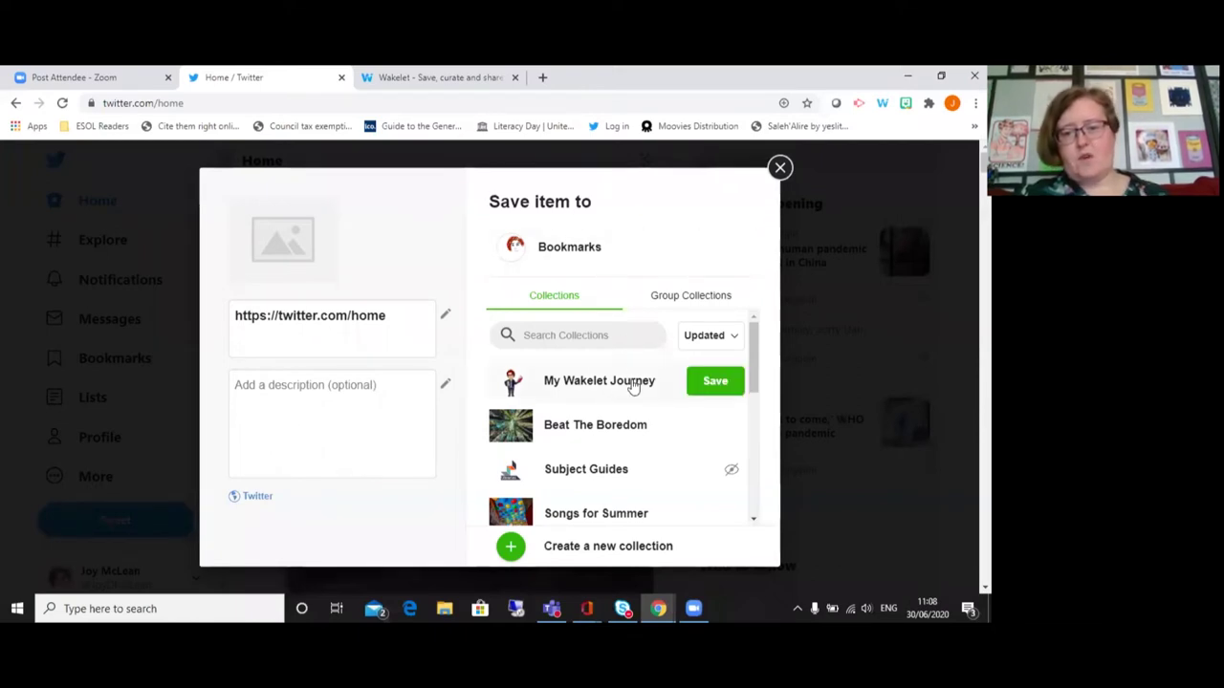
scroll(634, 358, "down", 3)
mouse_move(638, 466)
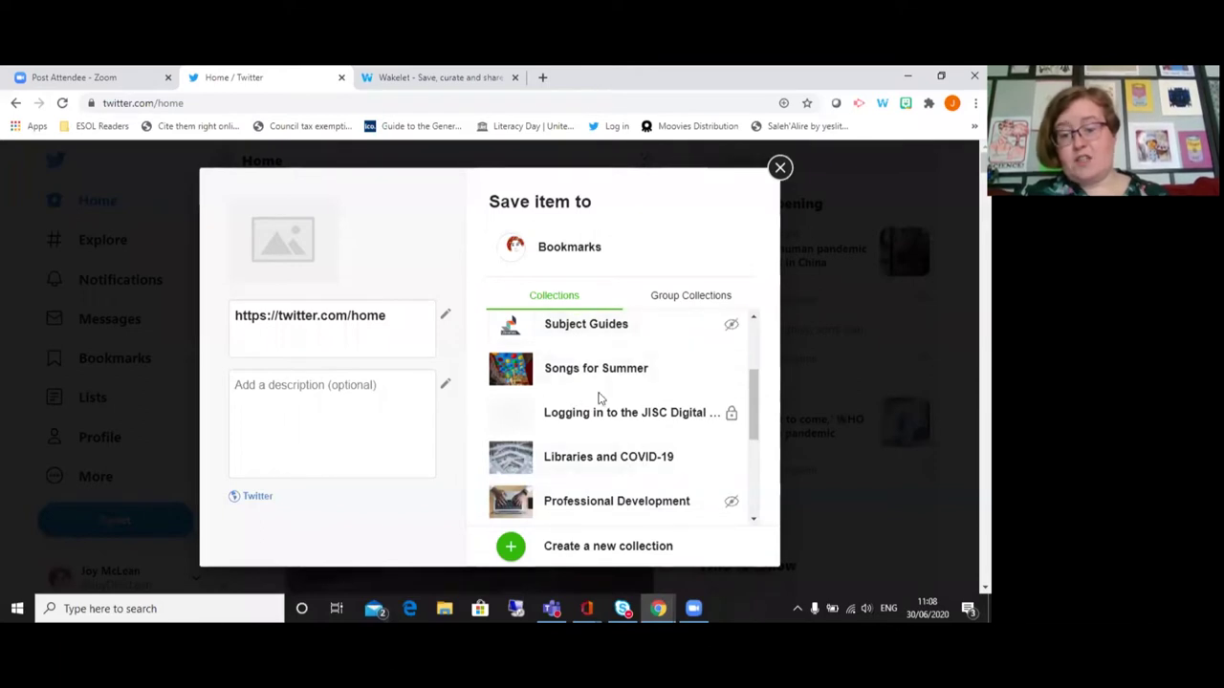
scroll(599, 397, "down", 5)
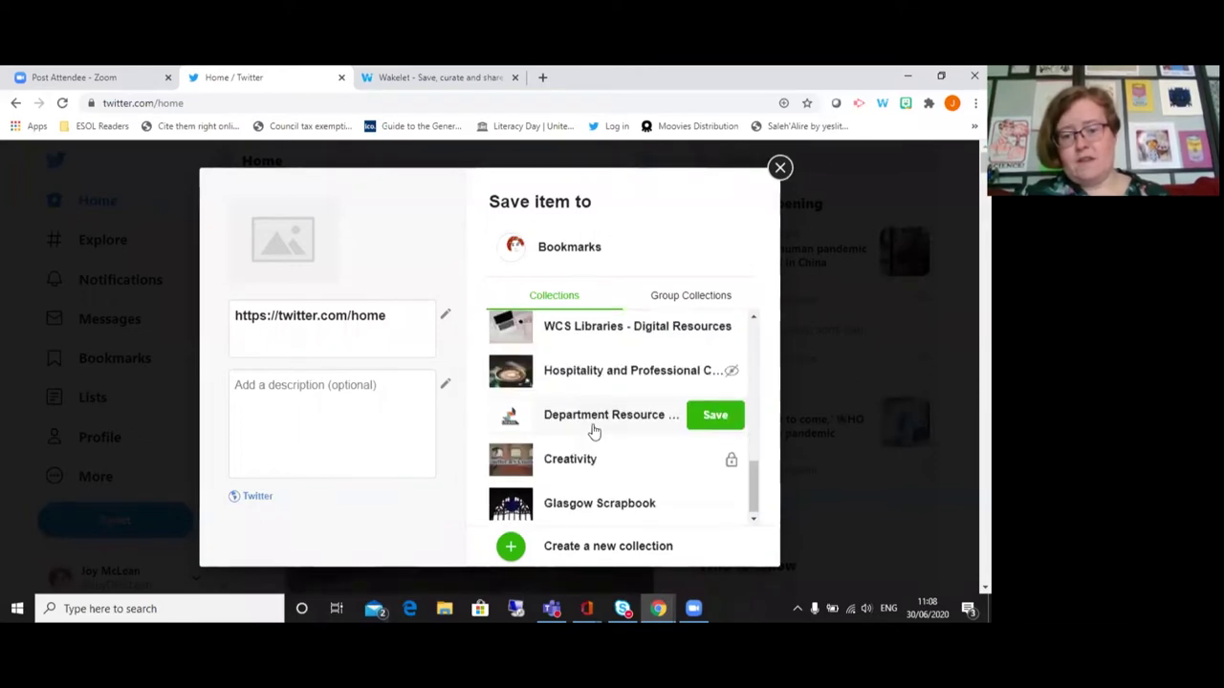
scroll(664, 448, "up", 2)
scroll(663, 448, "up", 5)
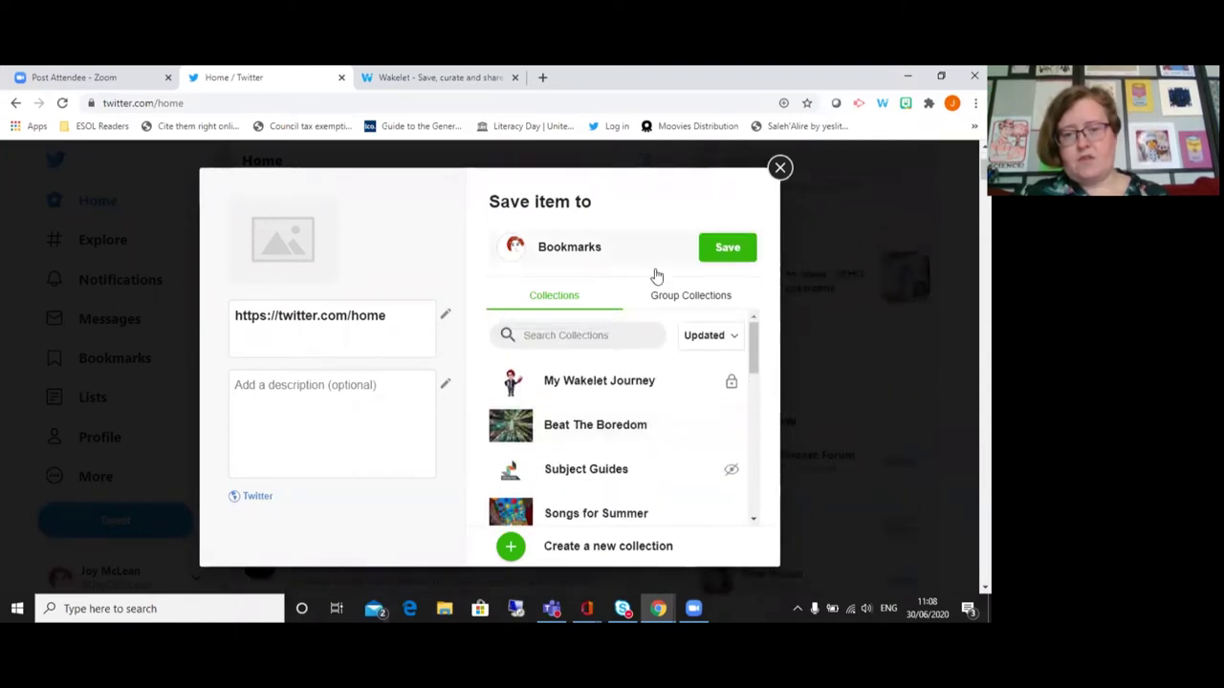
left_click(725, 252)
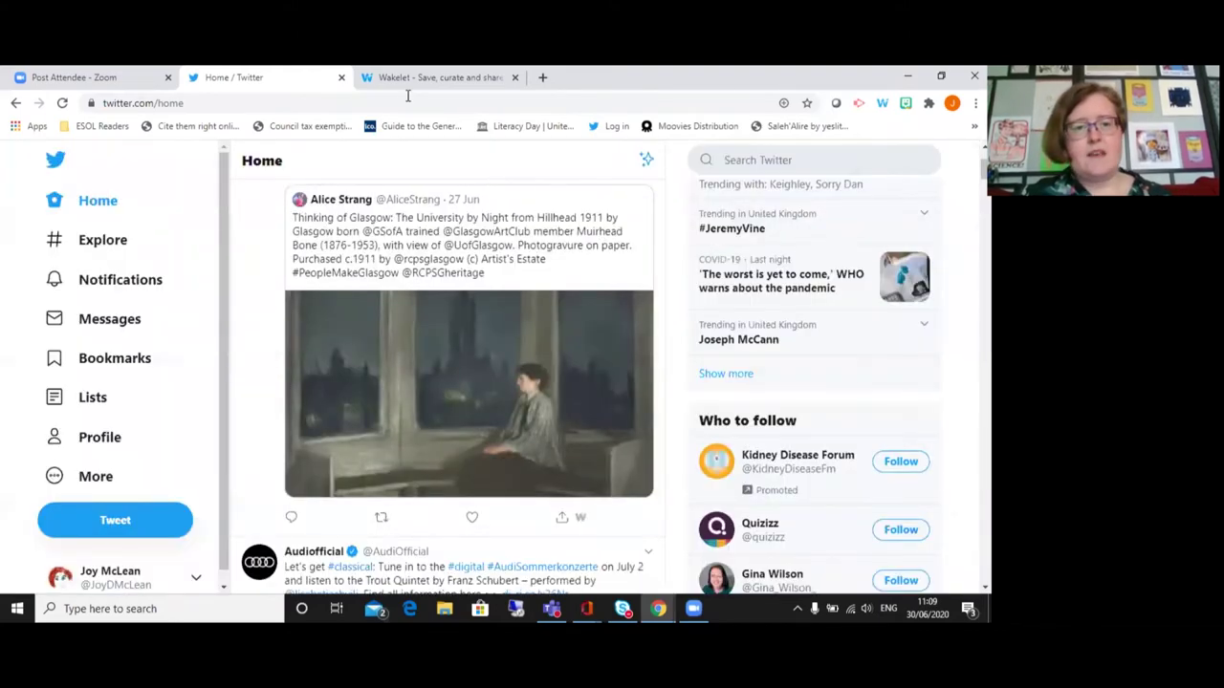
left_click(421, 78)
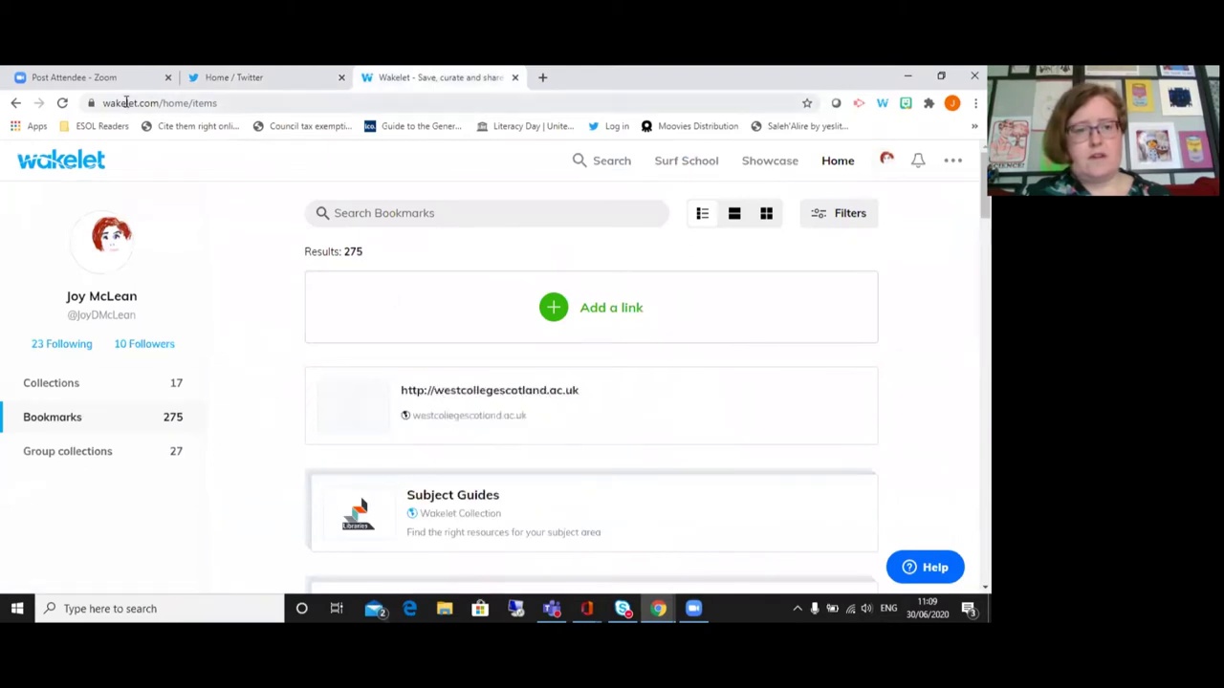
left_click(59, 104)
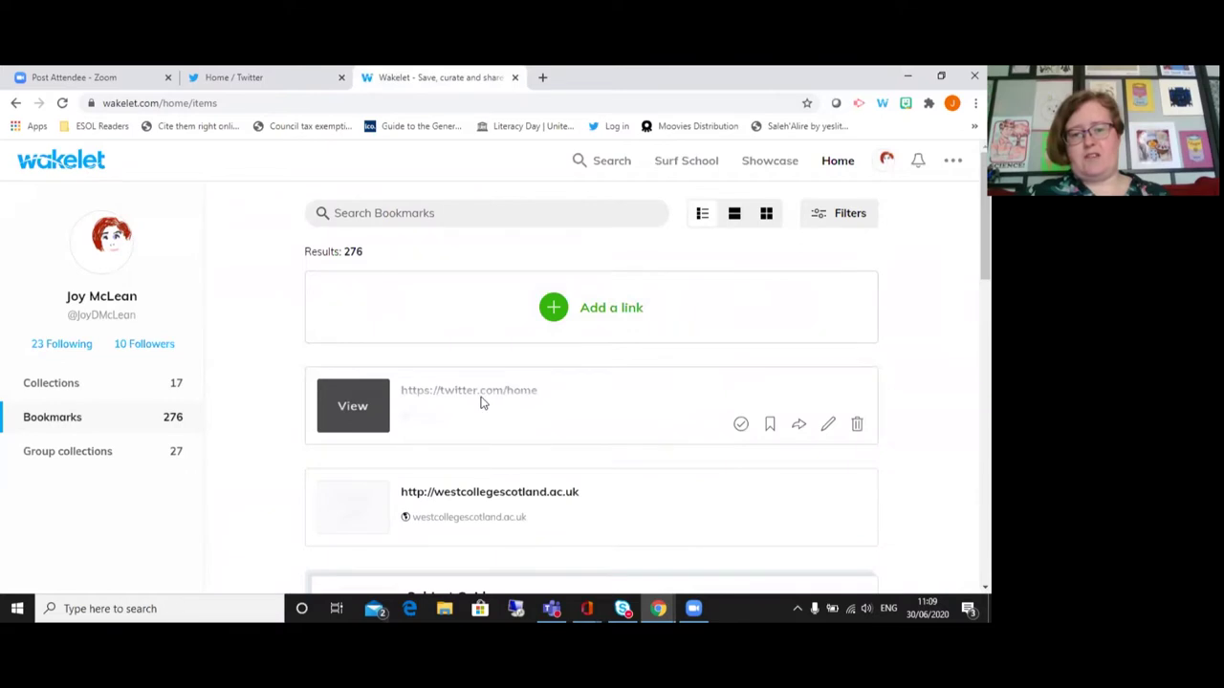
left_click(483, 403)
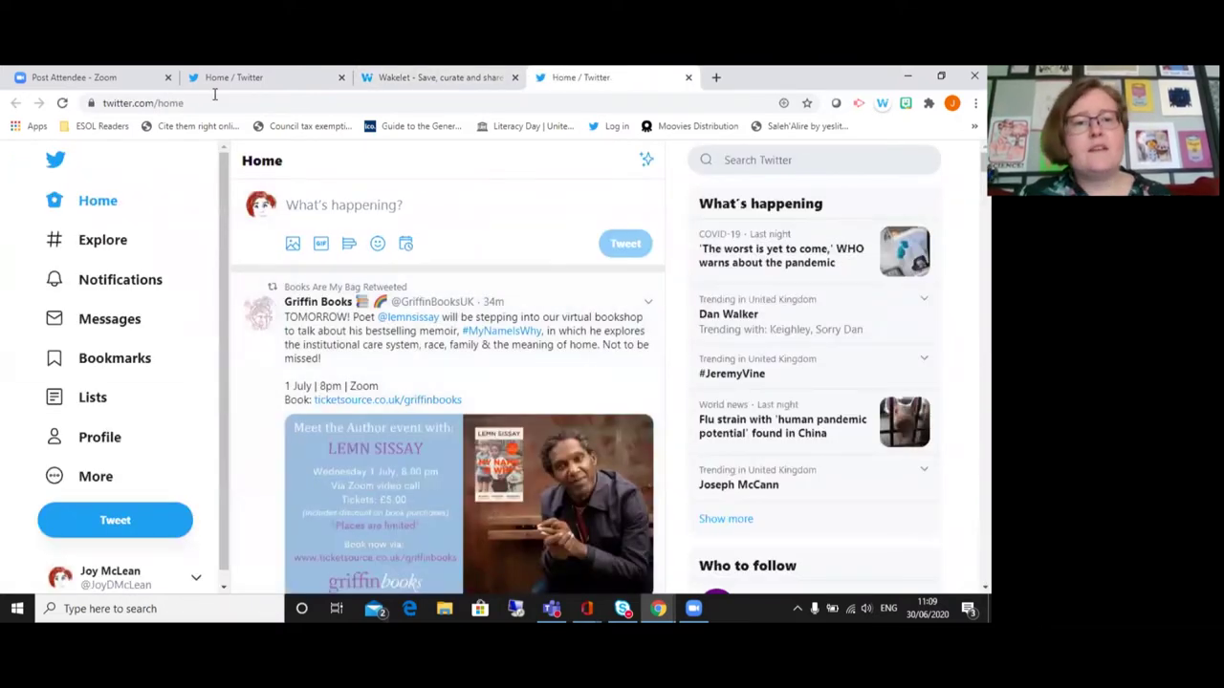
- Search the Wakelet bookmarks for "halloumi", view the Bean & halloumi stew recipe, and return to the search results
key("ctrl+shift+Tab")
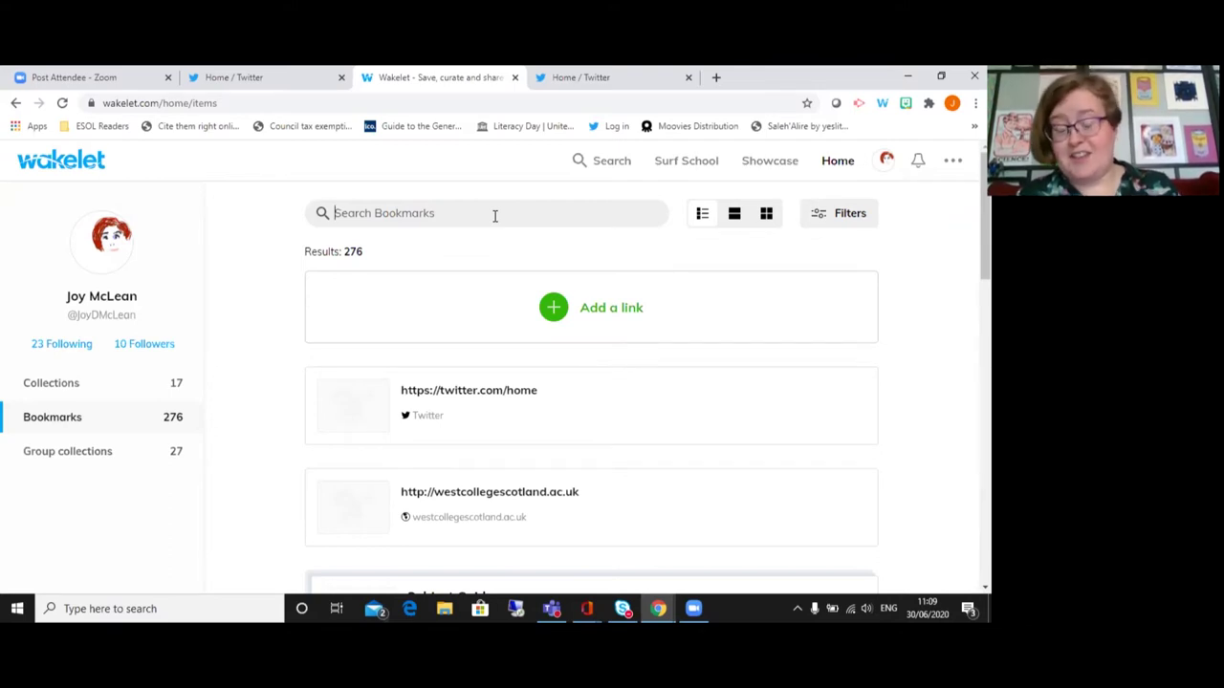
type("r")
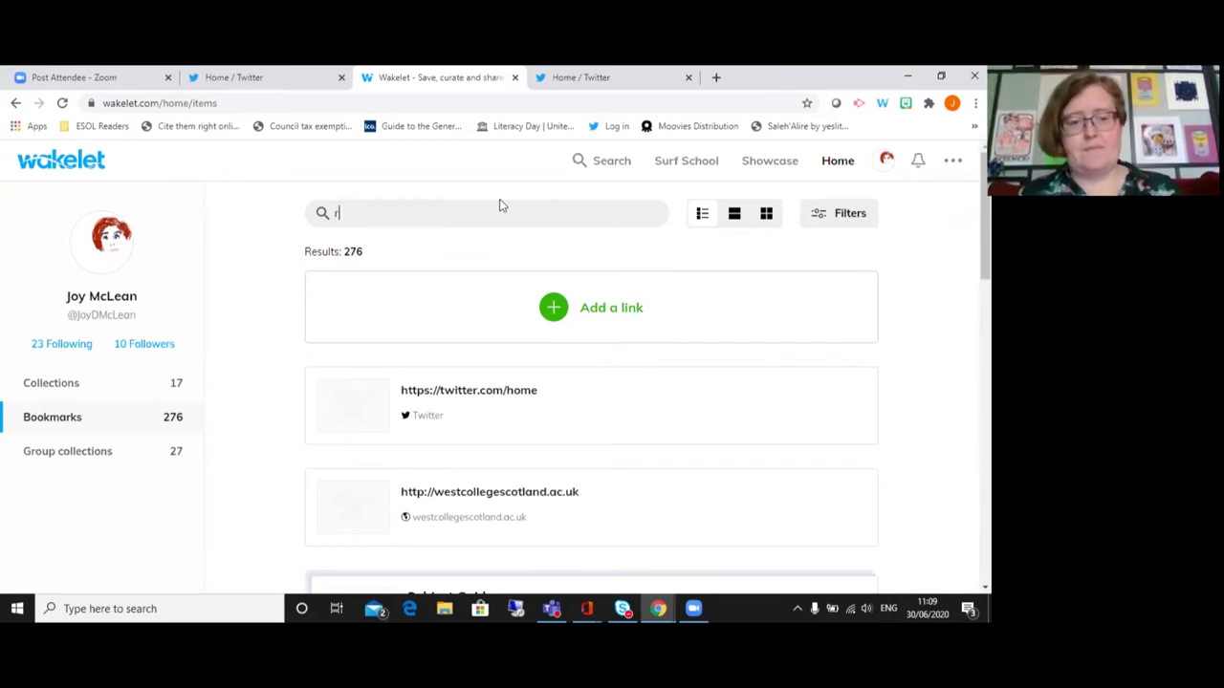
key("BackSpace")
type("h")
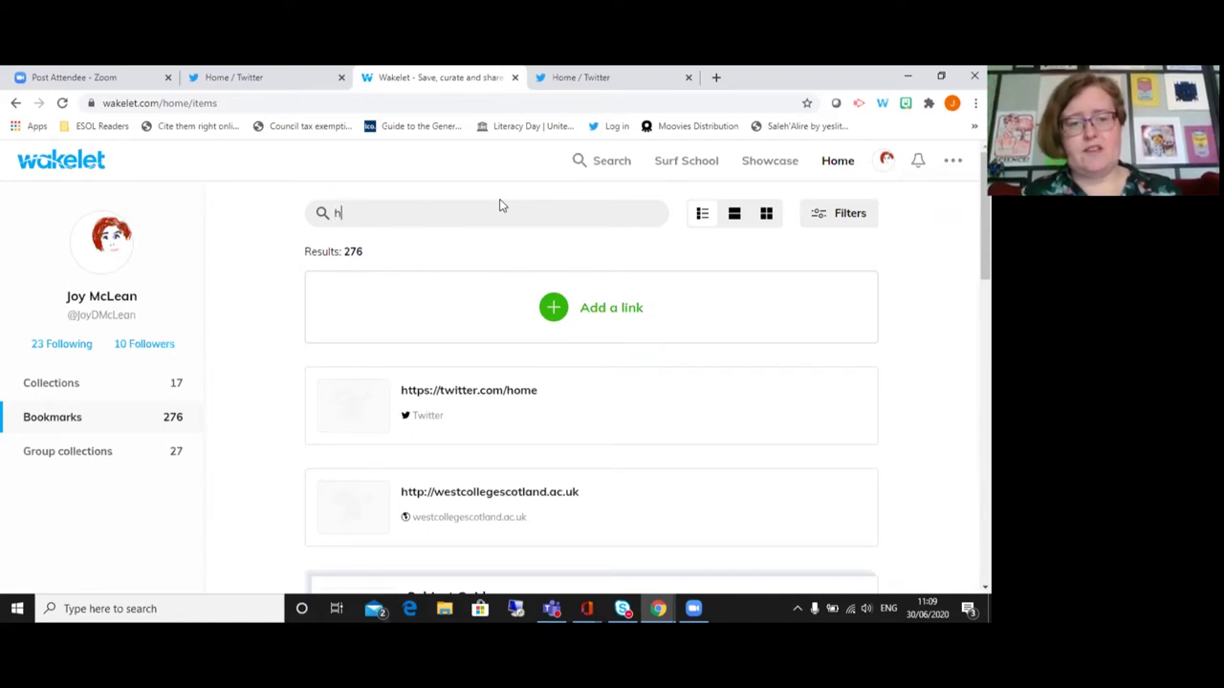
type("o")
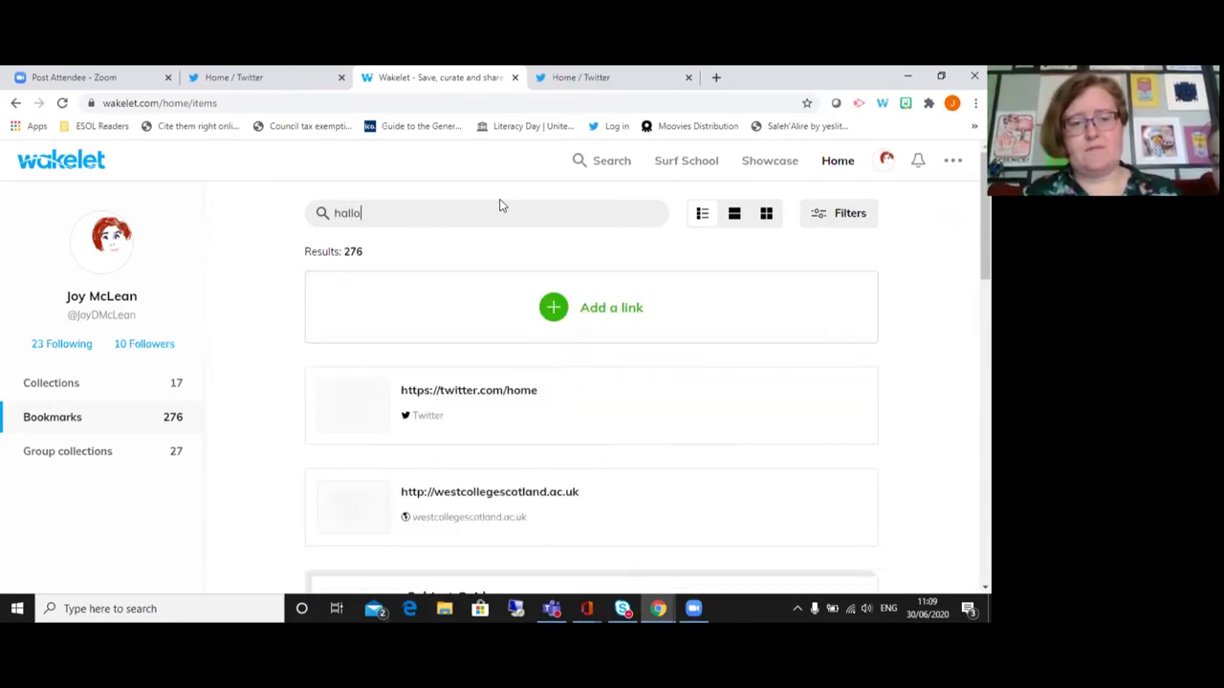
type("lloumi")
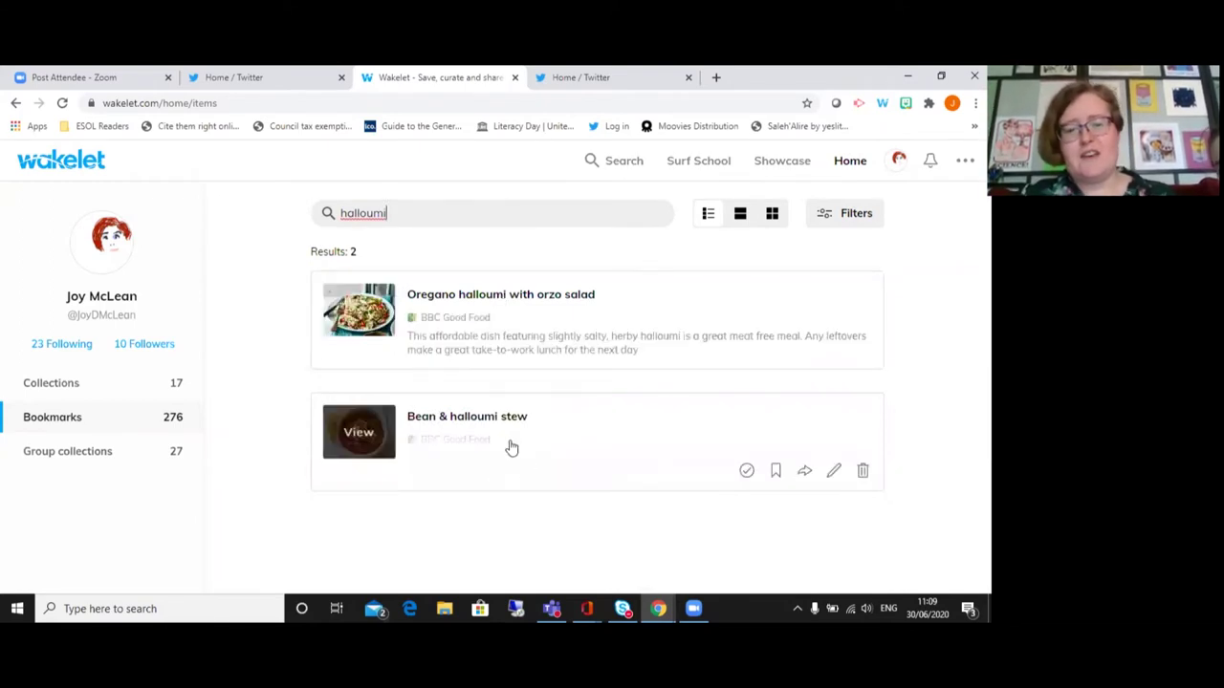
left_click(478, 430)
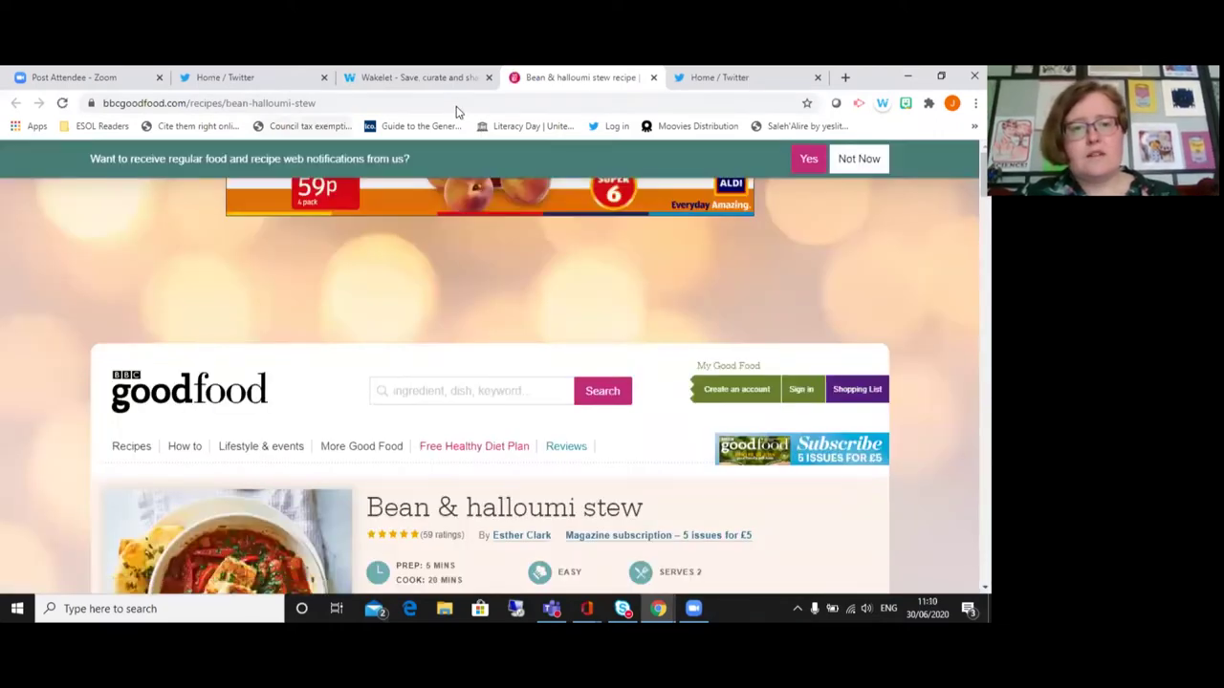
left_click(421, 77)
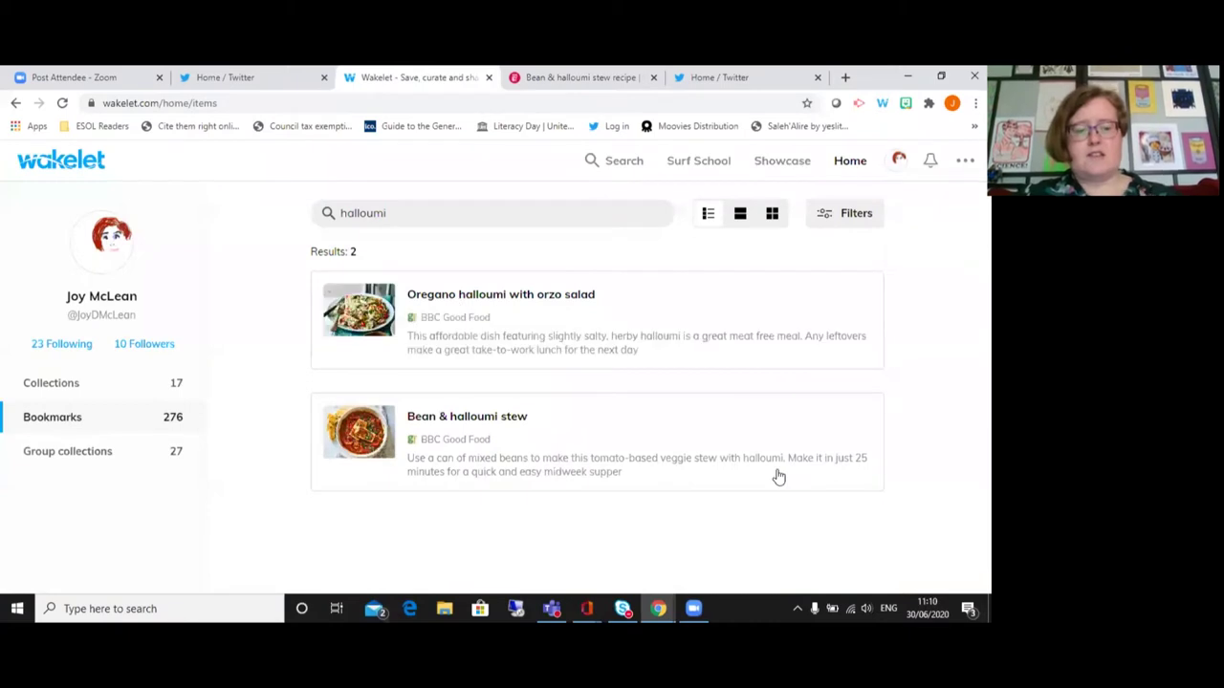
- Open the Collections page and look through the list of collections, including their visibility settings
mouse_move(336, 472)
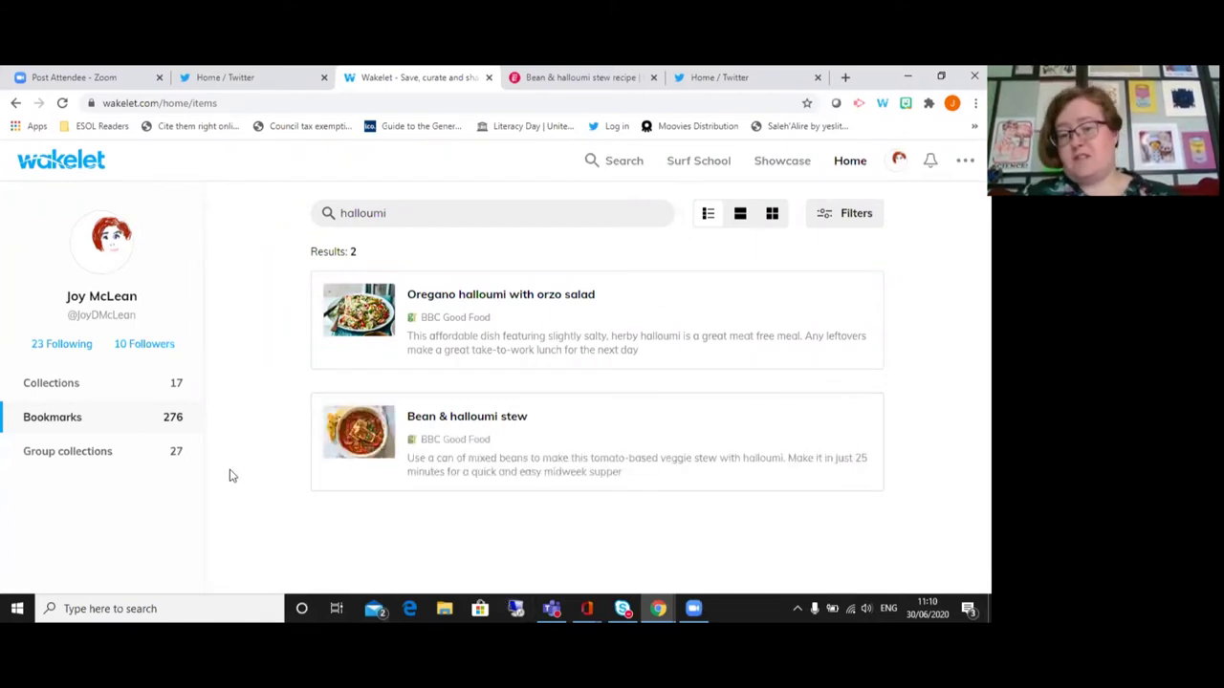
left_click(60, 384)
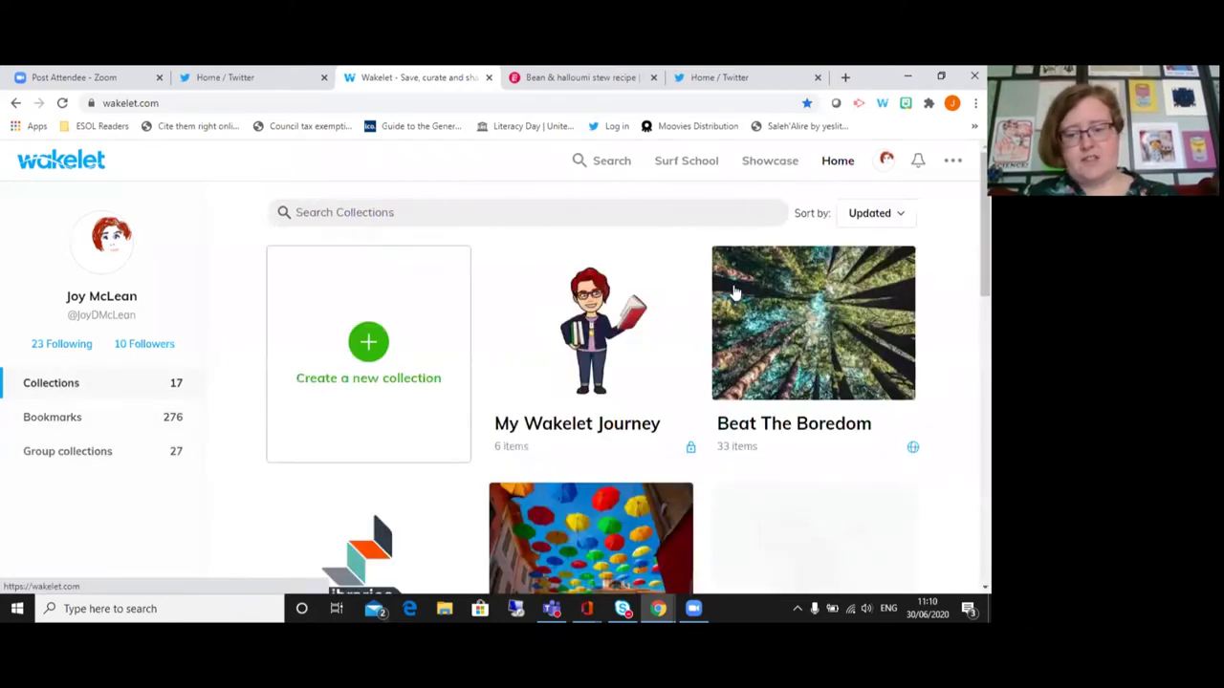
scroll(683, 254, "down", 5)
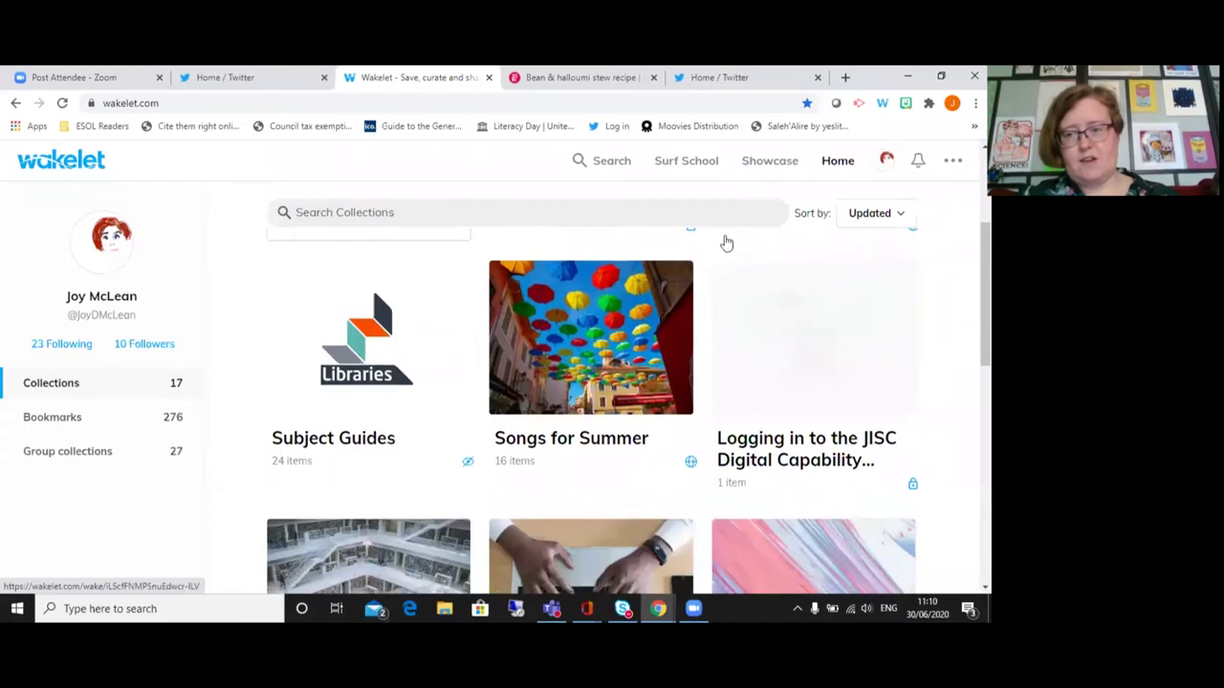
scroll(736, 257, "down", 7)
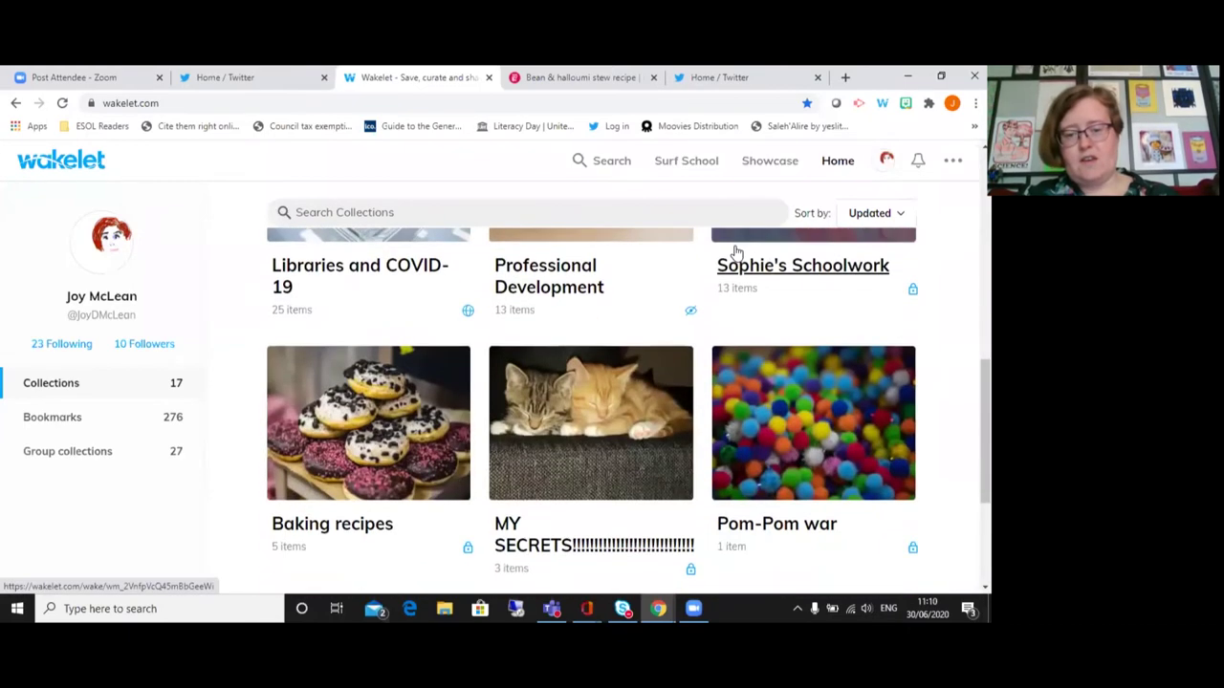
scroll(633, 213, "down", 2)
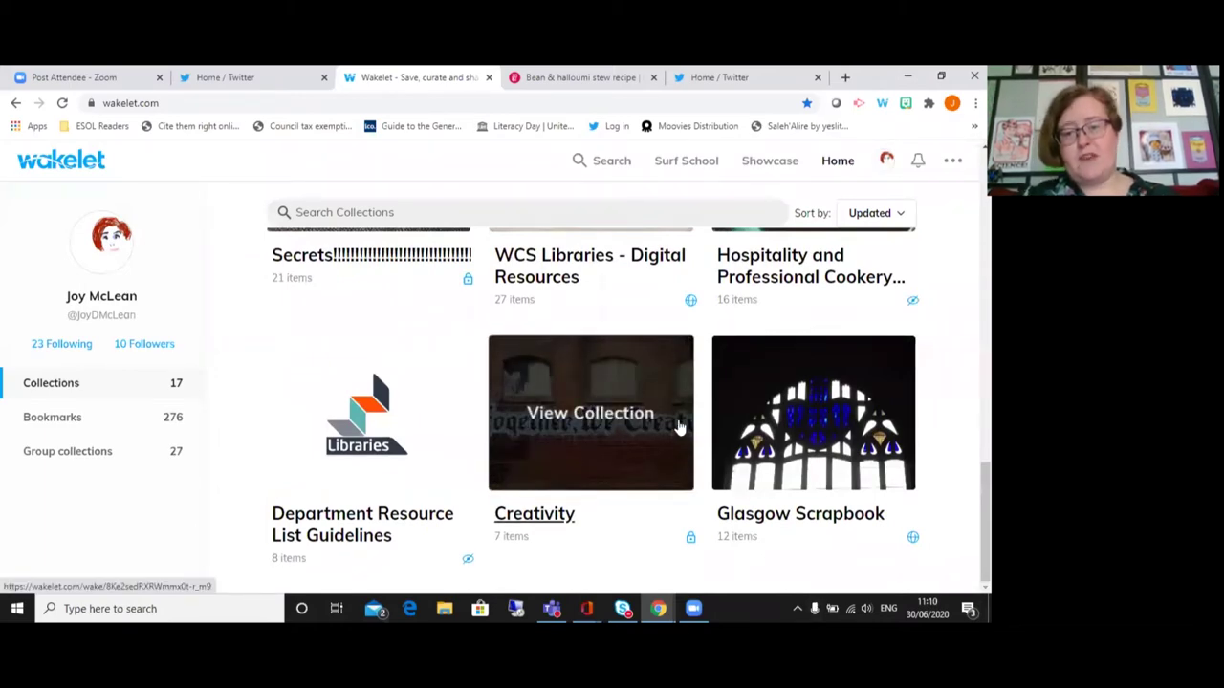
scroll(666, 394, "up", 1)
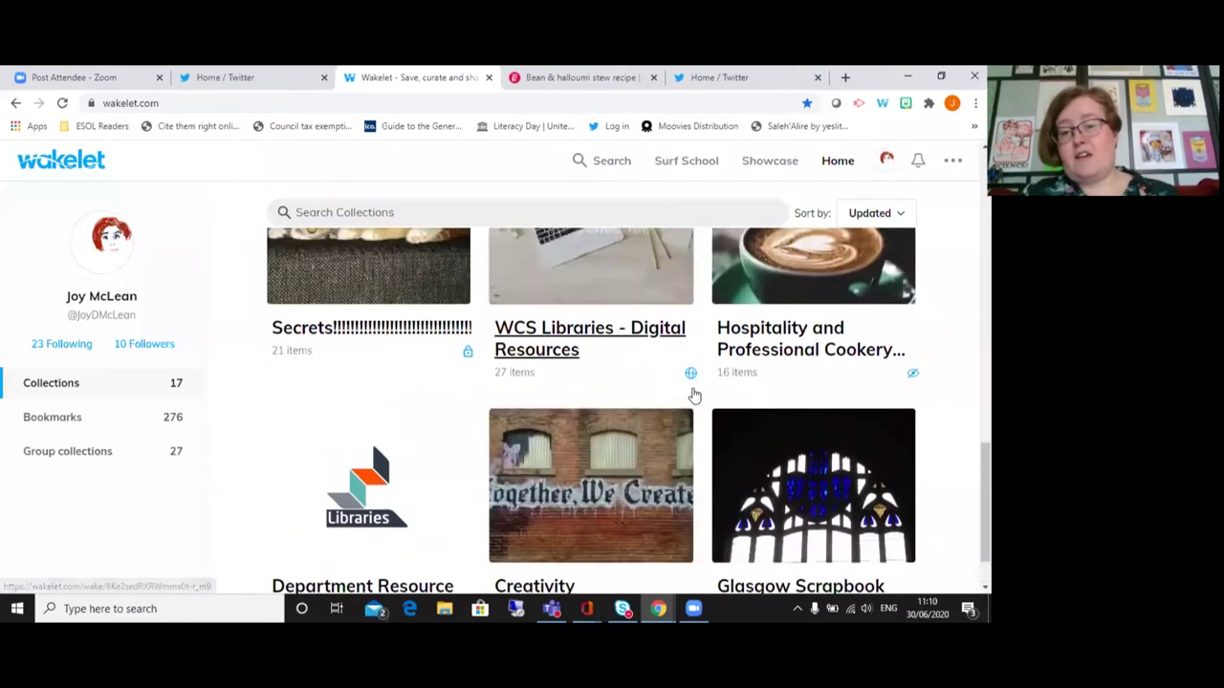
scroll(694, 394, "up", 1)
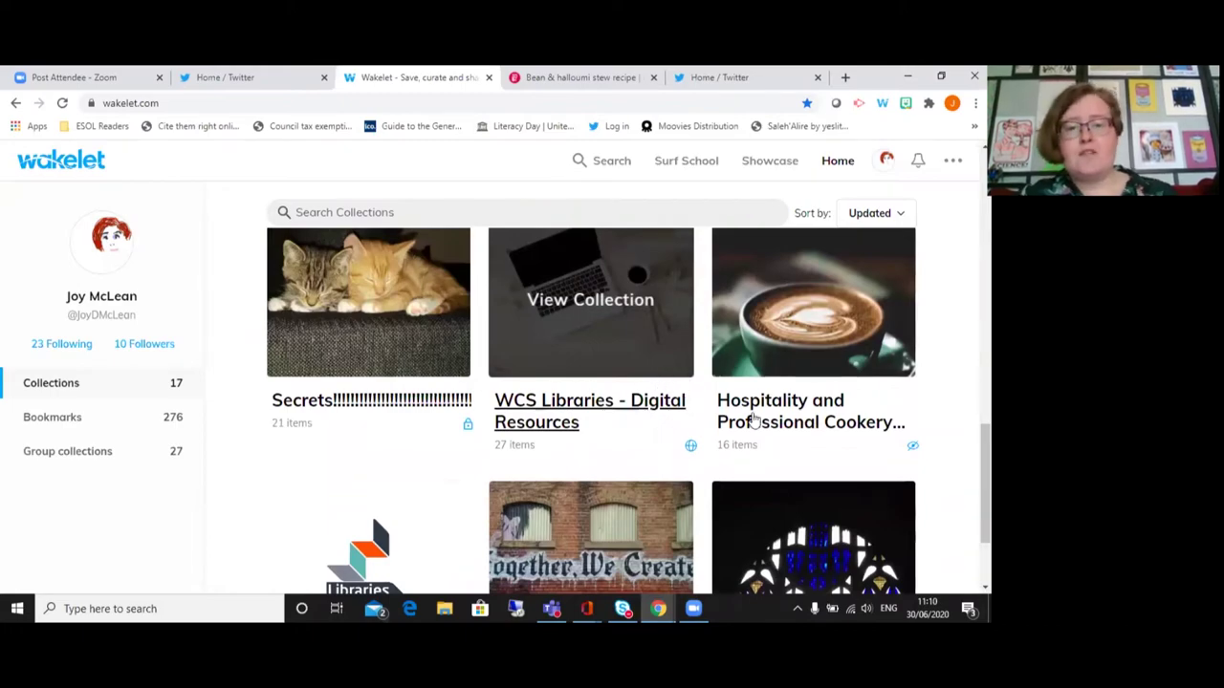
scroll(587, 368, "up", 7)
scroll(587, 368, "up", 4)
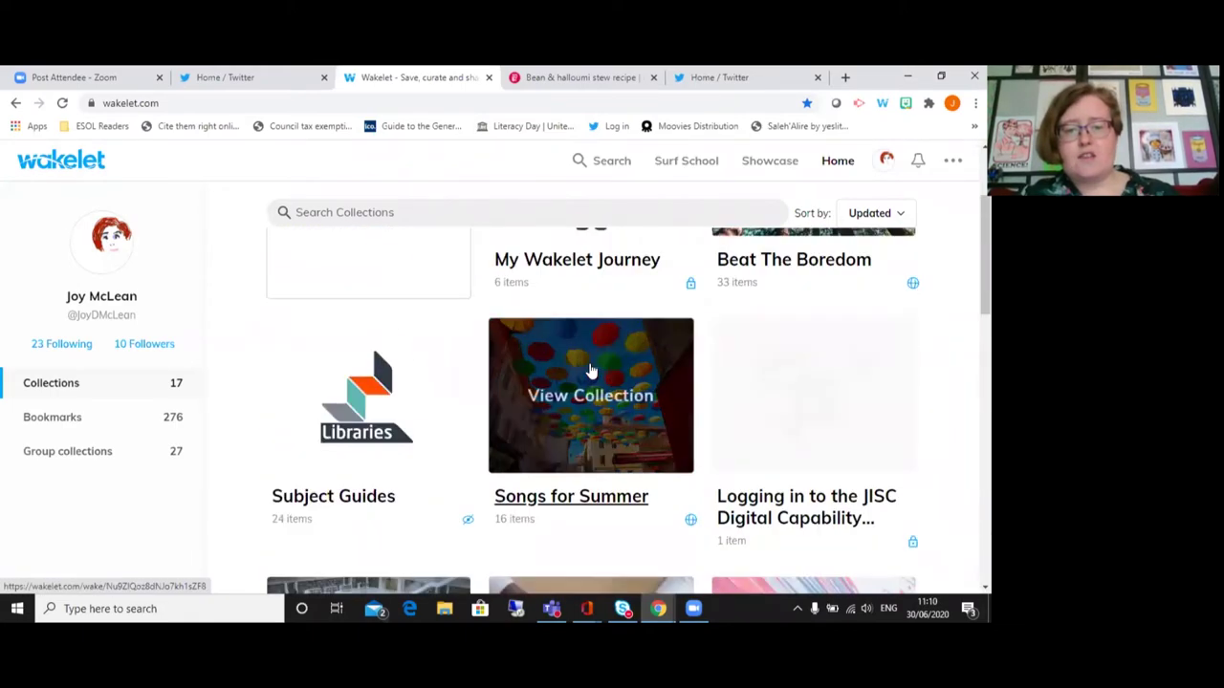
scroll(591, 366, "down", 7)
scroll(594, 364, "down", 4)
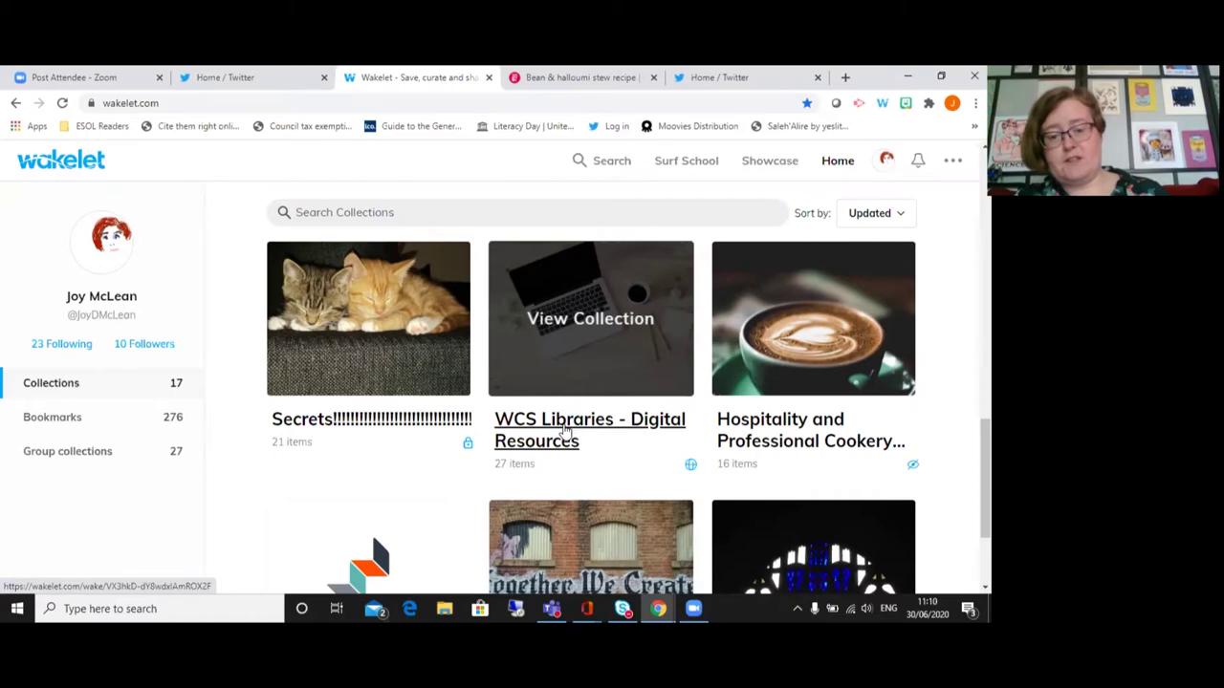
- Open the "WCS Libraries - Digital Resources" collection and read its introduction and the section on remotely accessing digital resources
left_click(615, 430)
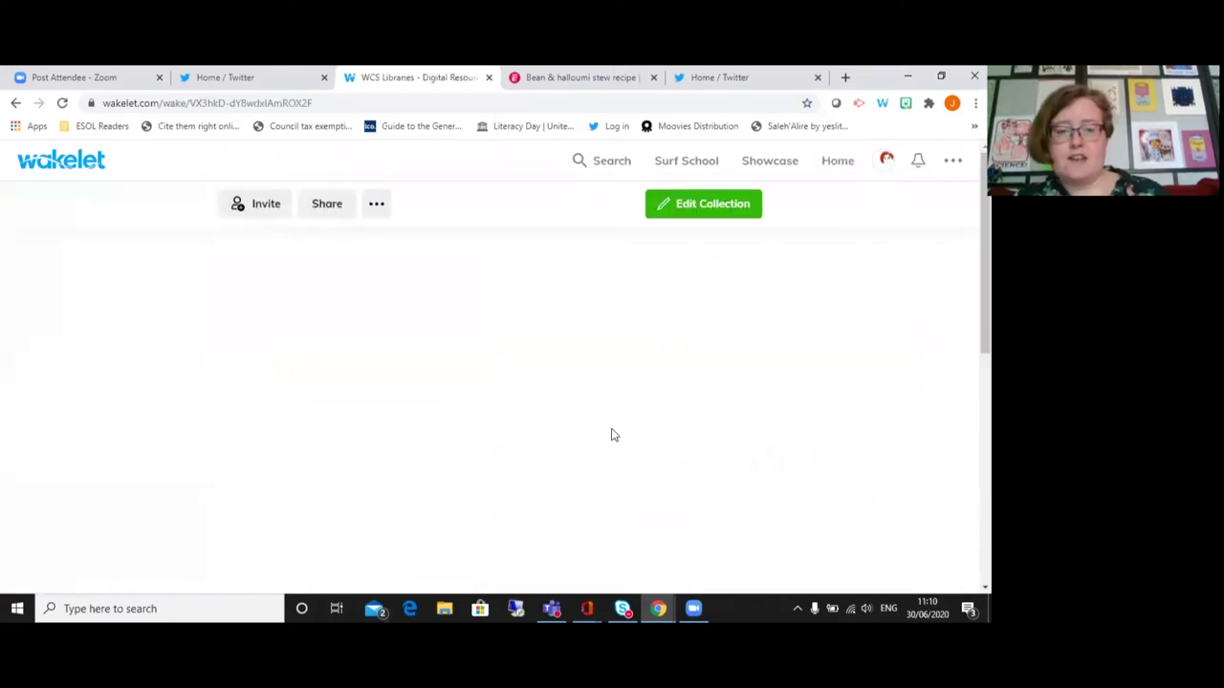
scroll(732, 311, "down", 6)
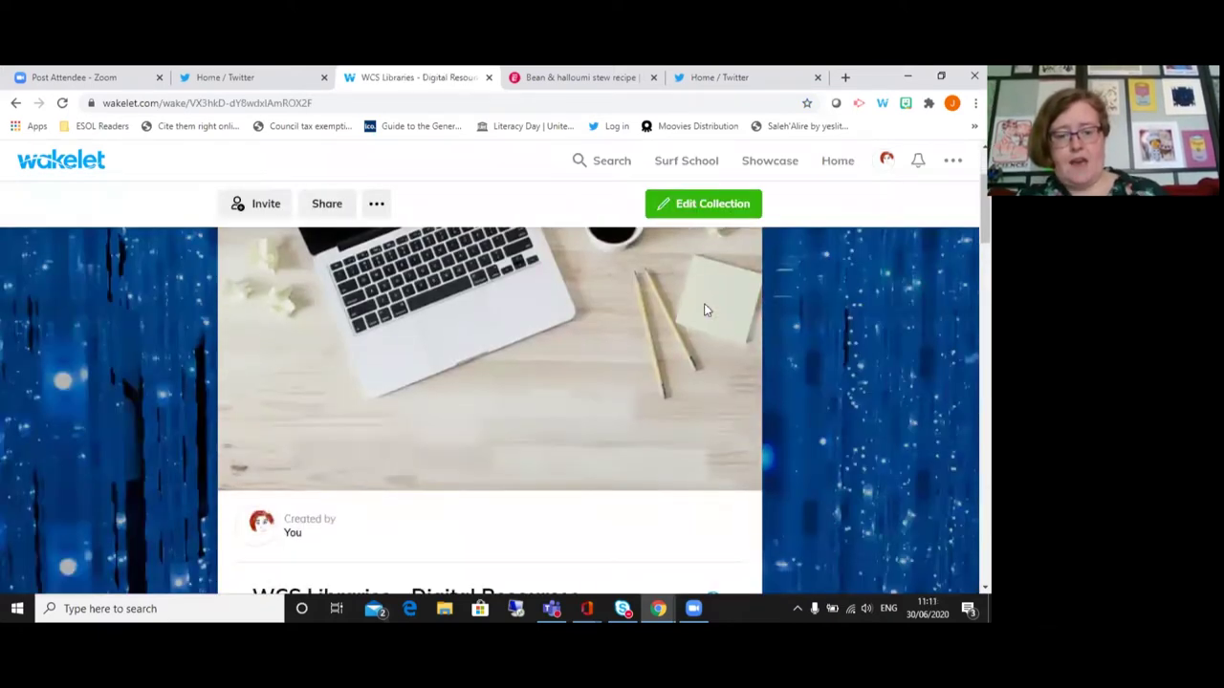
scroll(661, 312, "down", 1)
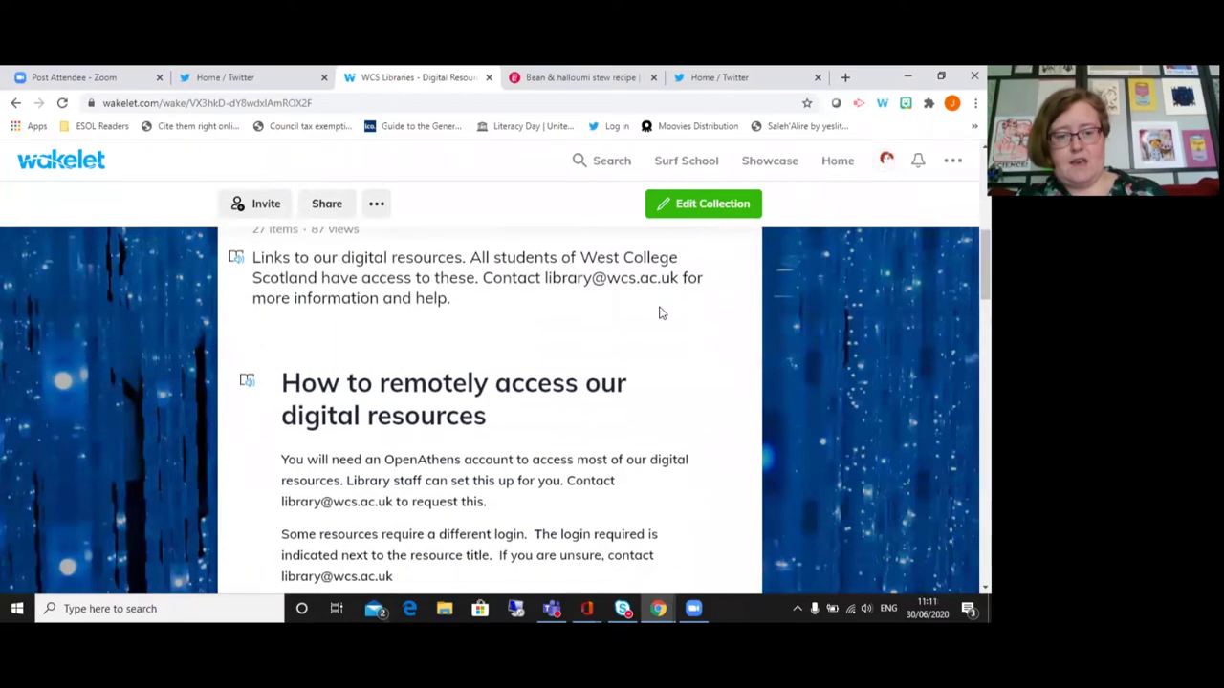
scroll(667, 316, "down", 2)
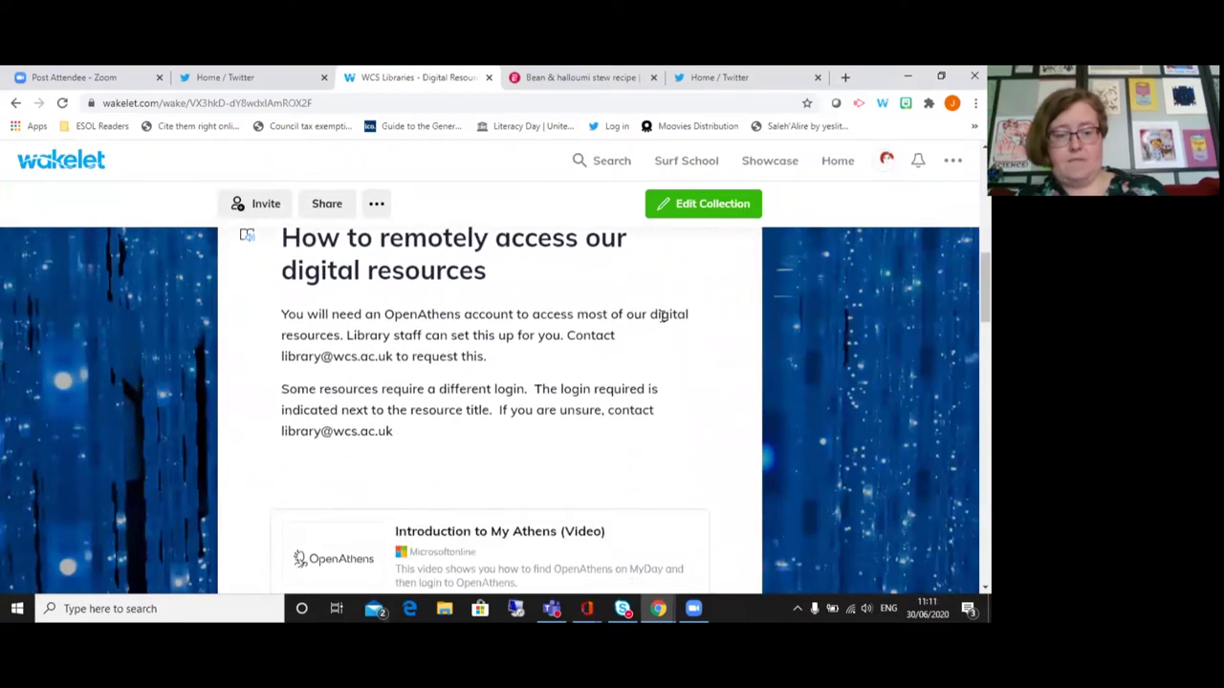
scroll(662, 317, "down", 1)
scroll(655, 317, "up", 1)
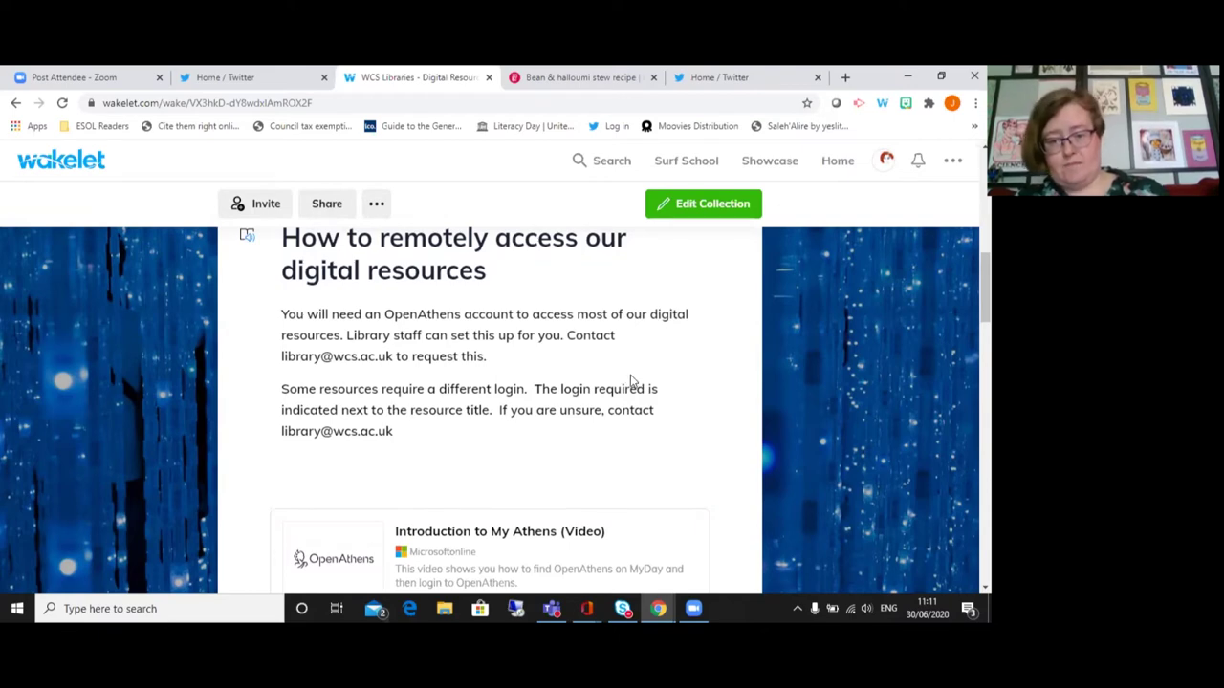
scroll(656, 377, "down", 3)
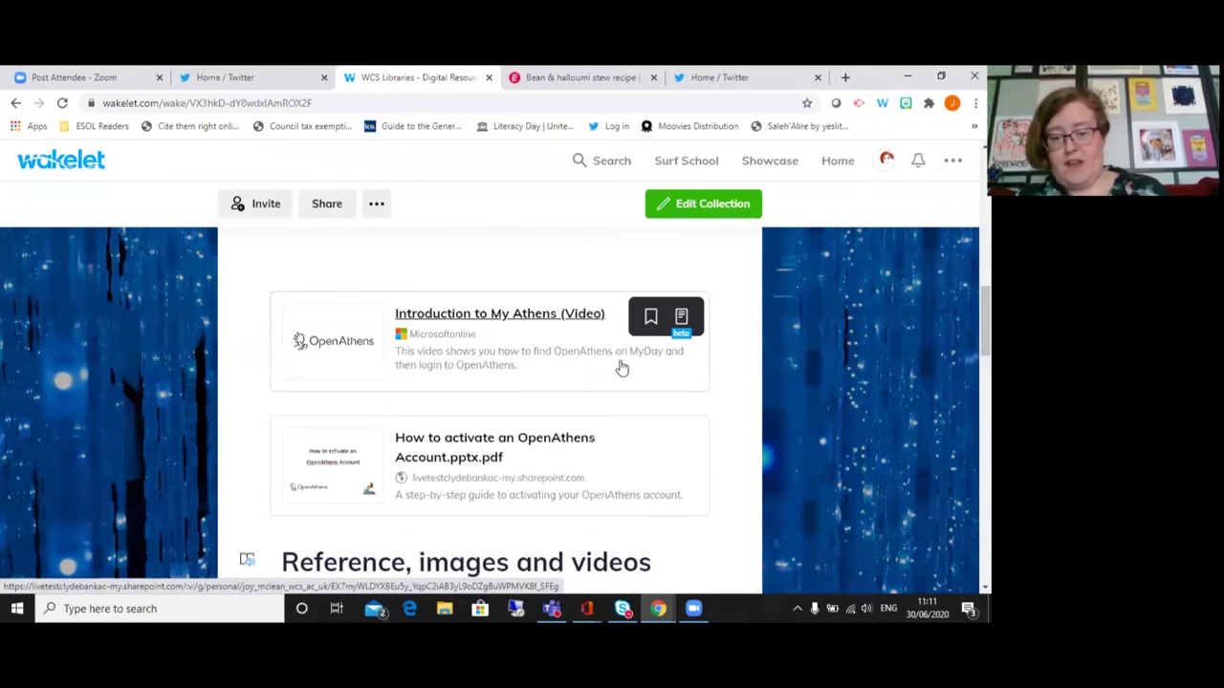
scroll(620, 358, "down", 1)
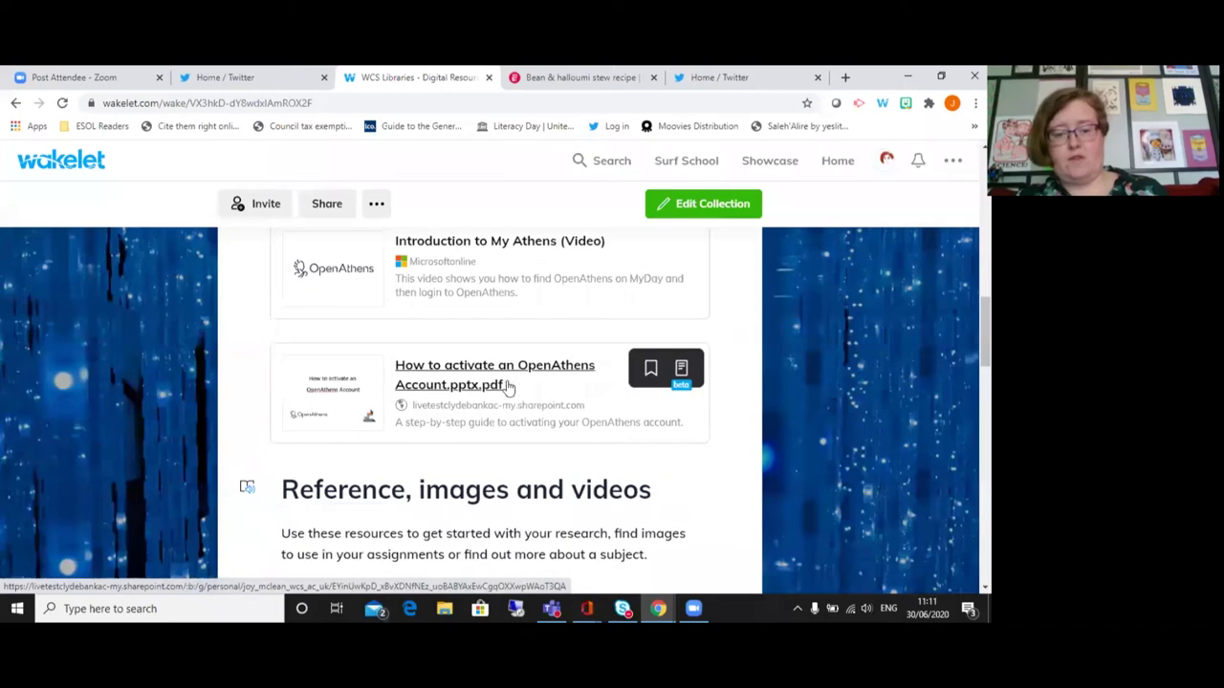
scroll(507, 388, "down", 1)
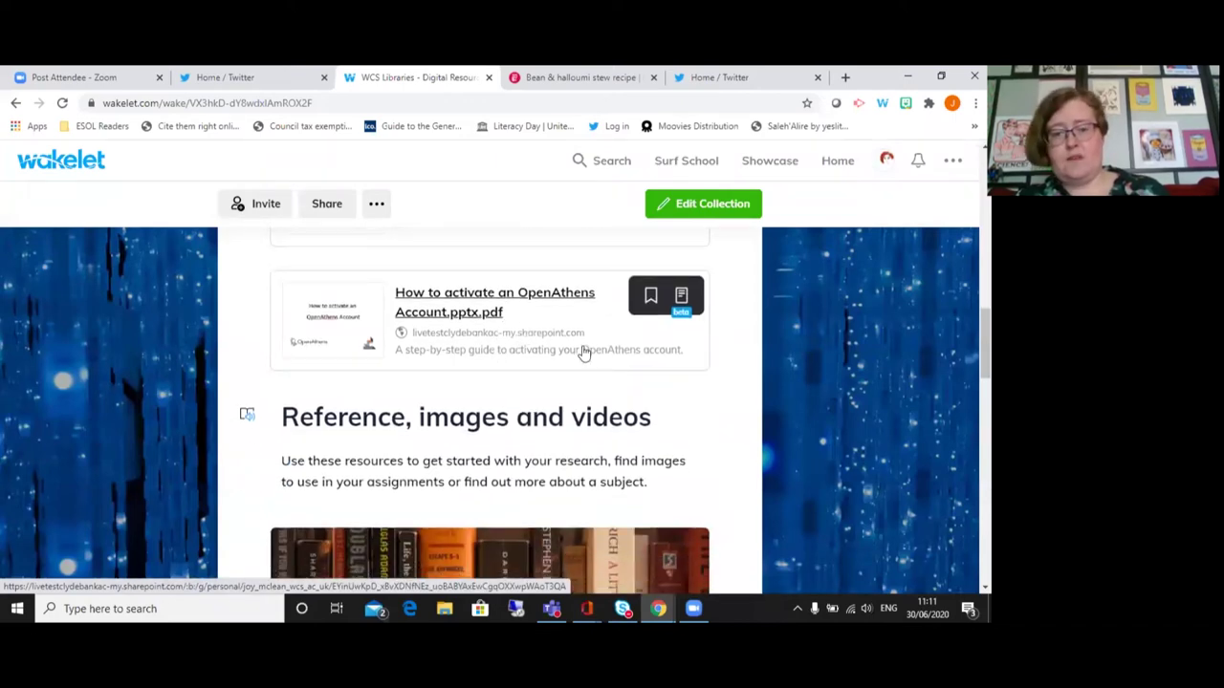
- Open the "How to activate an OpenAthens Account" PDF from the collection and look through its first pages
scroll(581, 350, "up", 3)
scroll(582, 350, "down", 2)
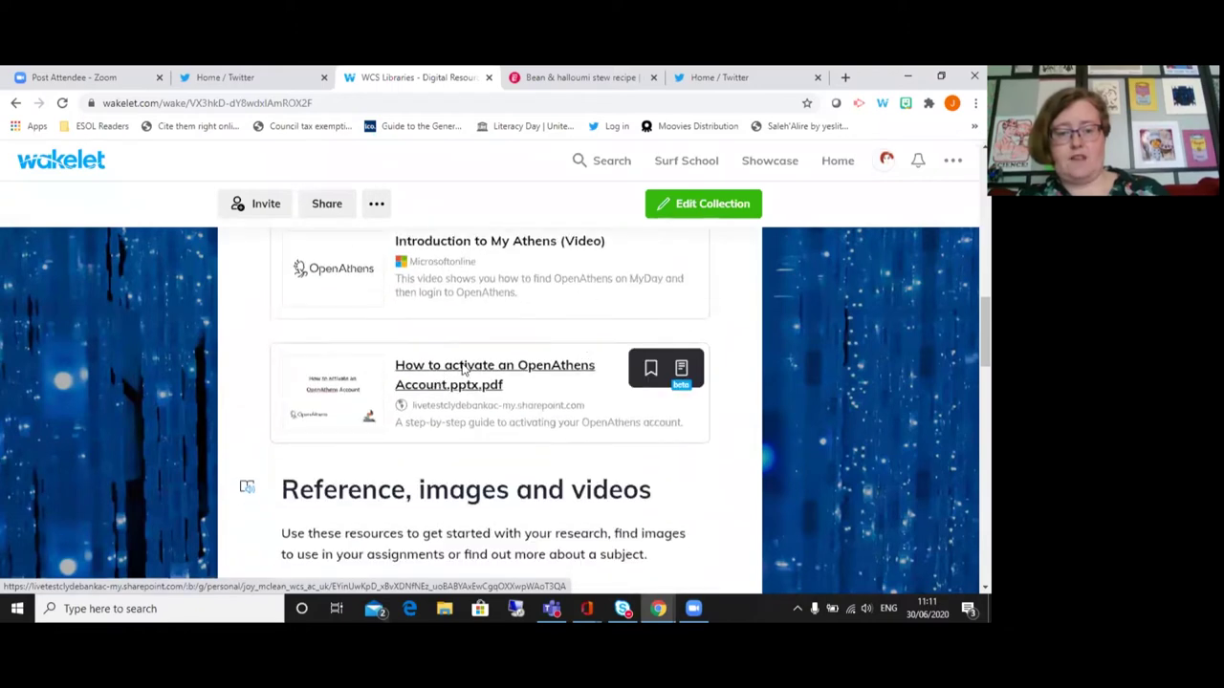
left_click(463, 371)
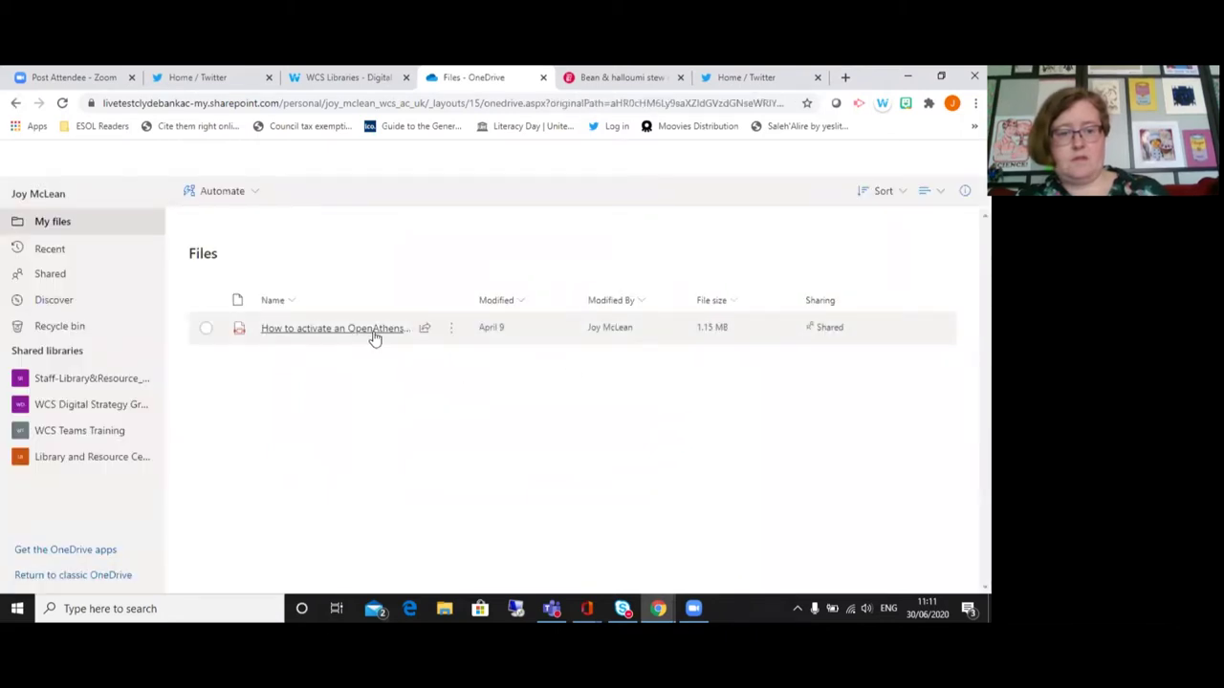
left_click(374, 335)
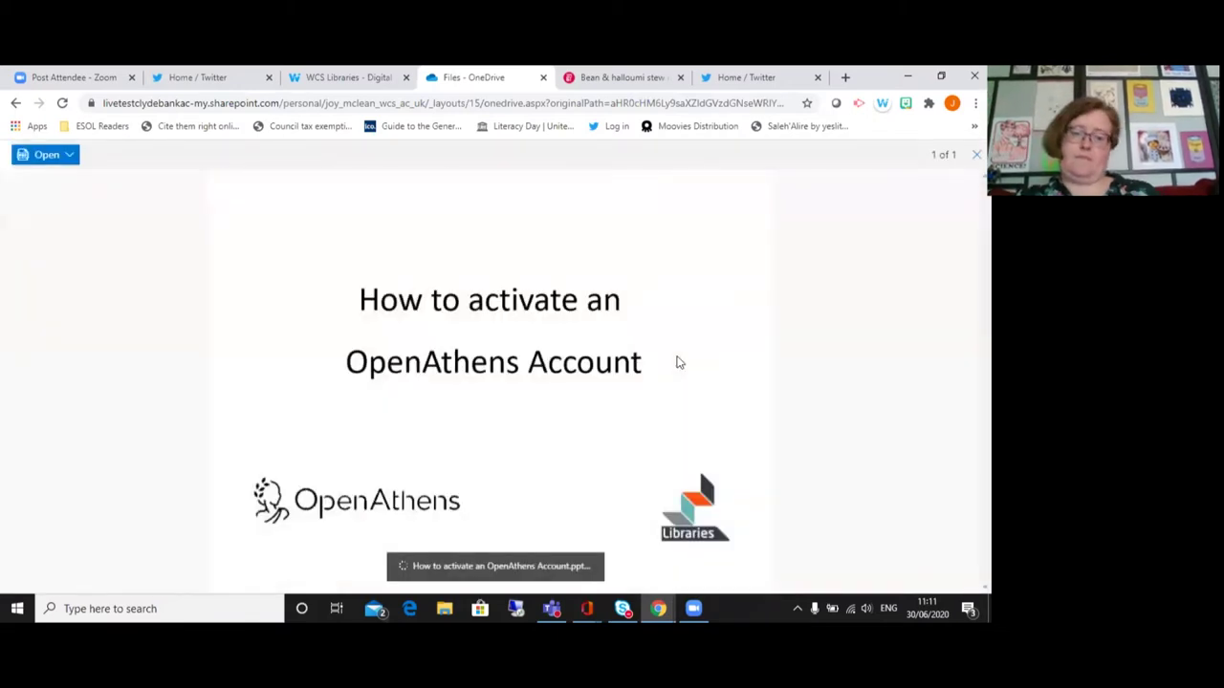
scroll(676, 362, "down", 10)
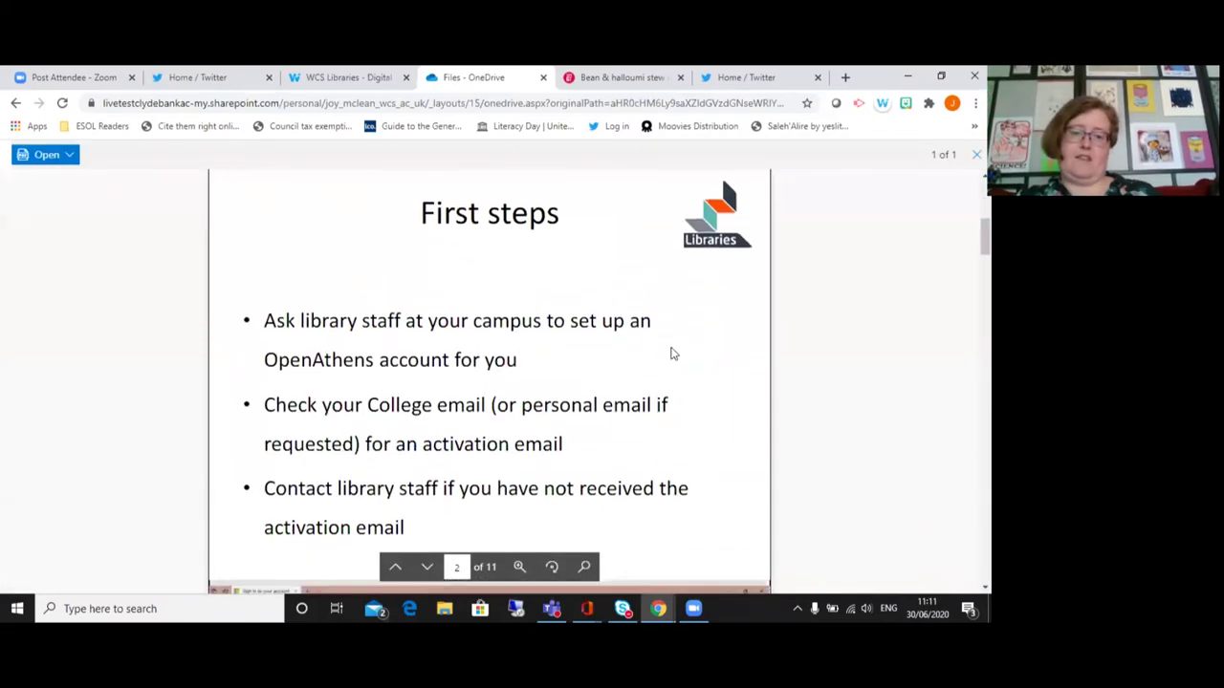
scroll(679, 358, "down", 10)
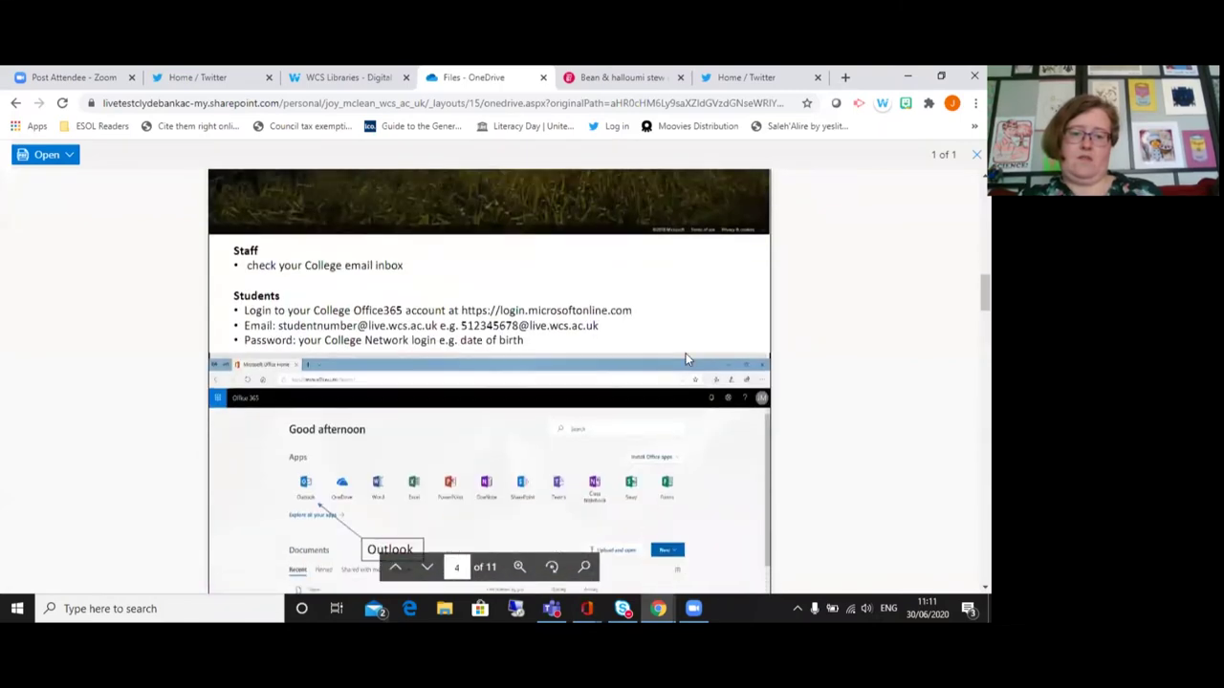
scroll(685, 359, "up", 15)
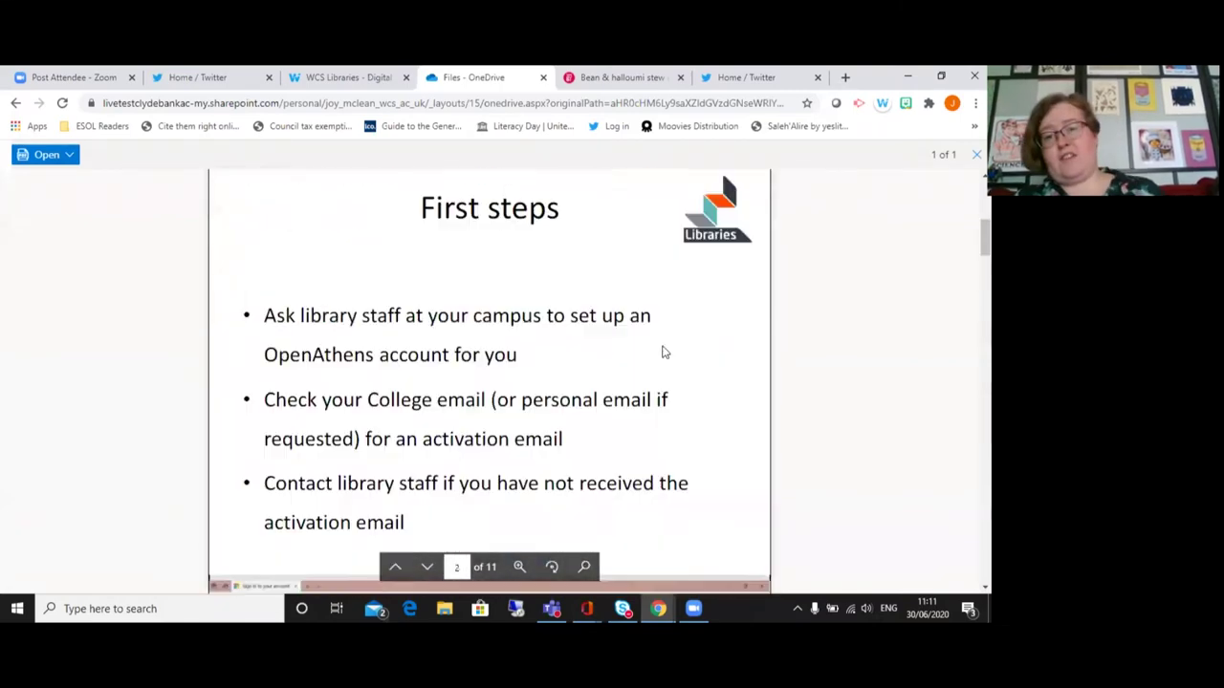
- Return to the Digital Resources collection and look through the "Reference, images and videos" links down to the eBooks heading
left_click(335, 78)
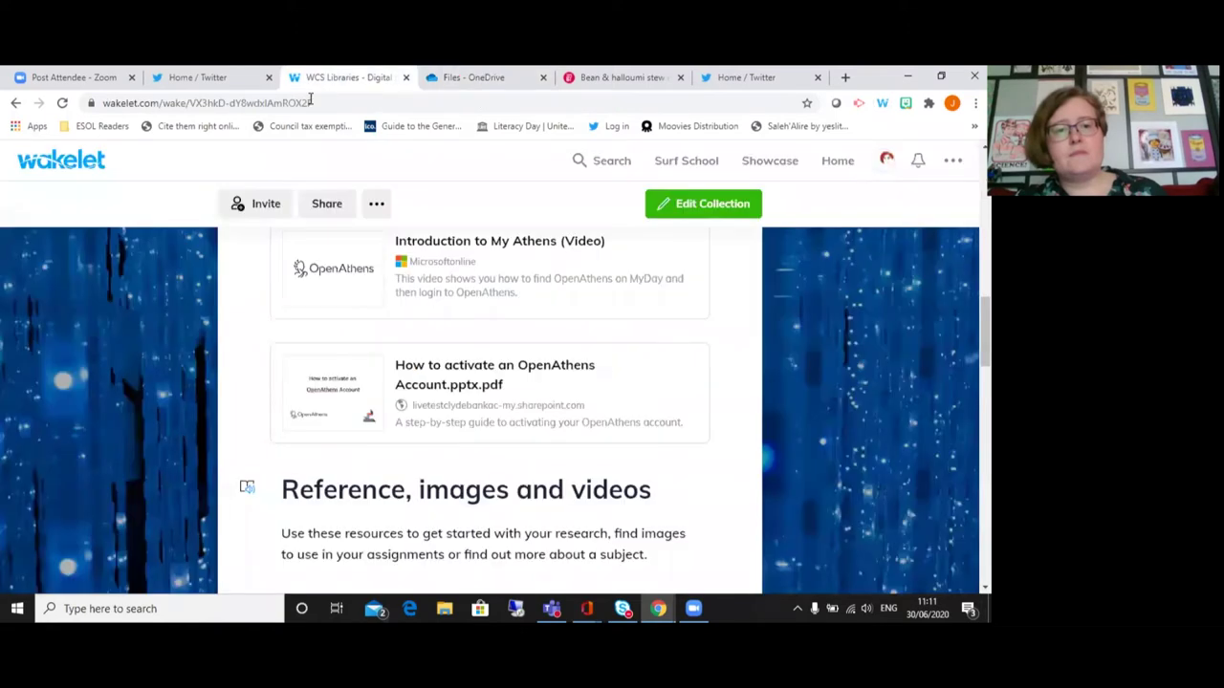
scroll(588, 339, "down", 2)
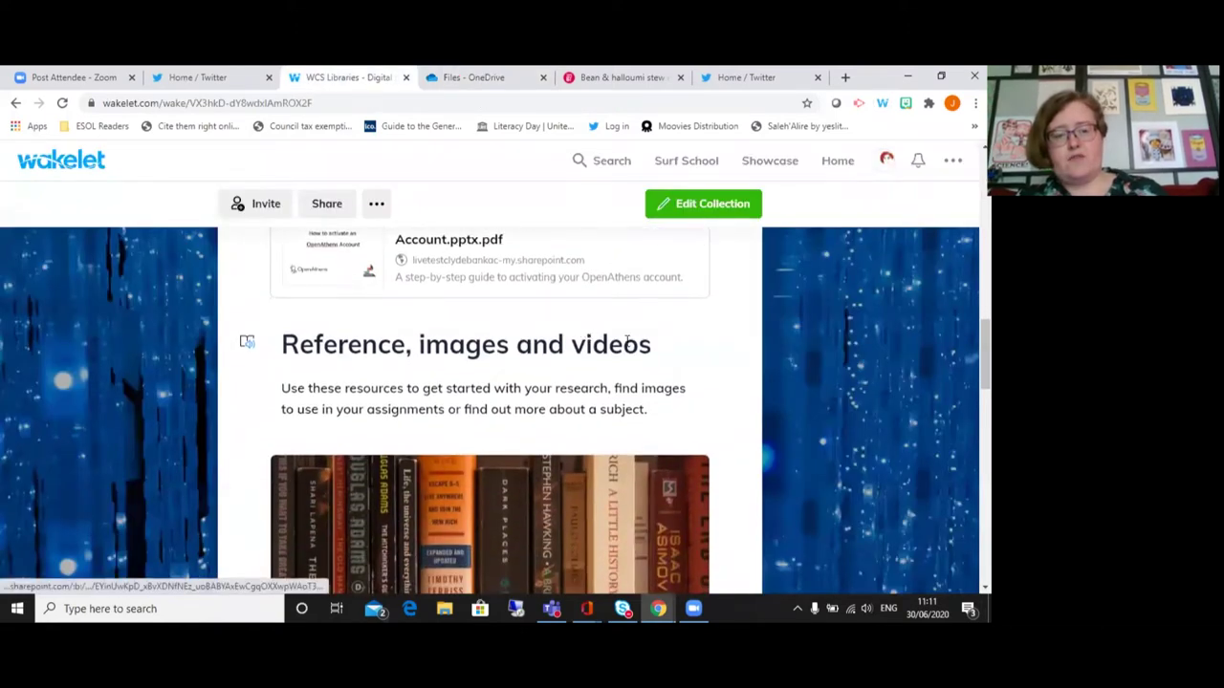
scroll(633, 358, "down", 2)
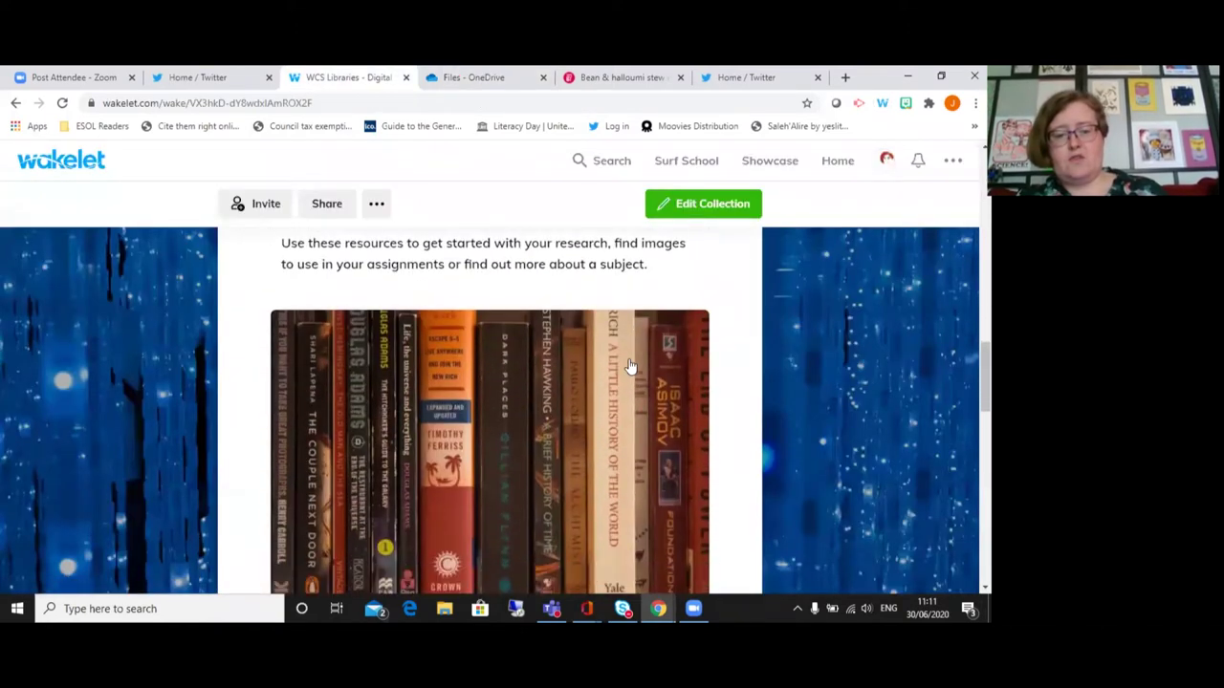
scroll(631, 367, "down", 2)
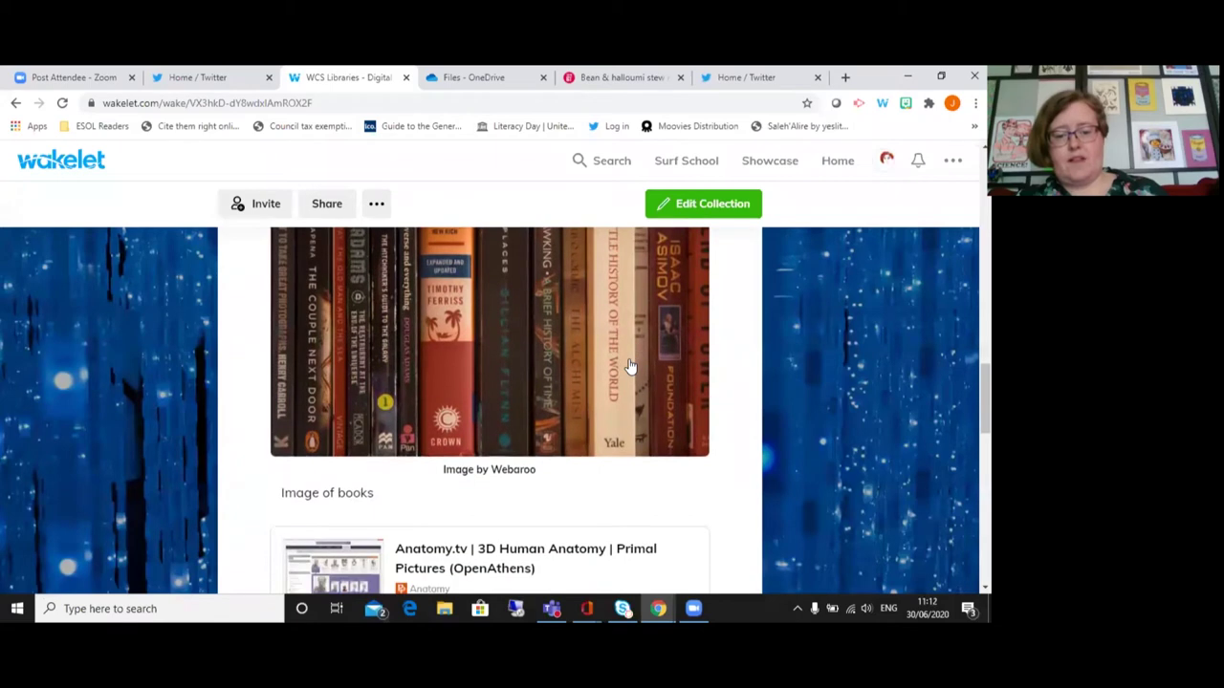
scroll(630, 366, "down", 2)
scroll(577, 382, "down", 5)
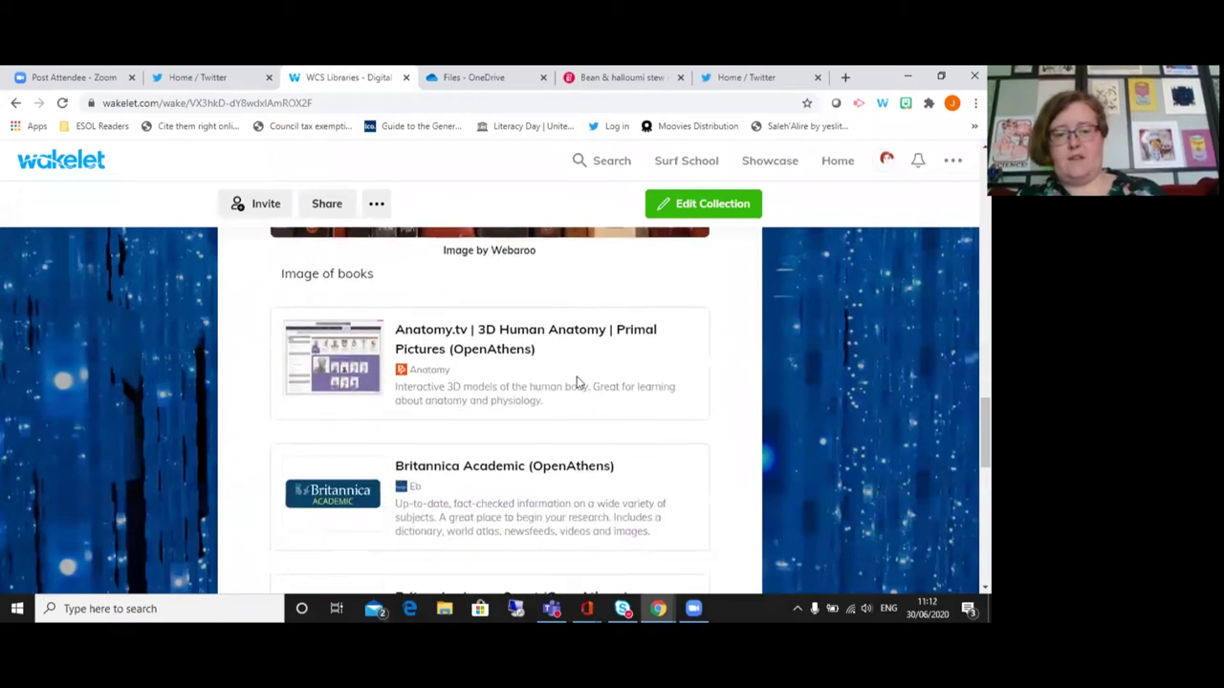
scroll(578, 378, "down", 2)
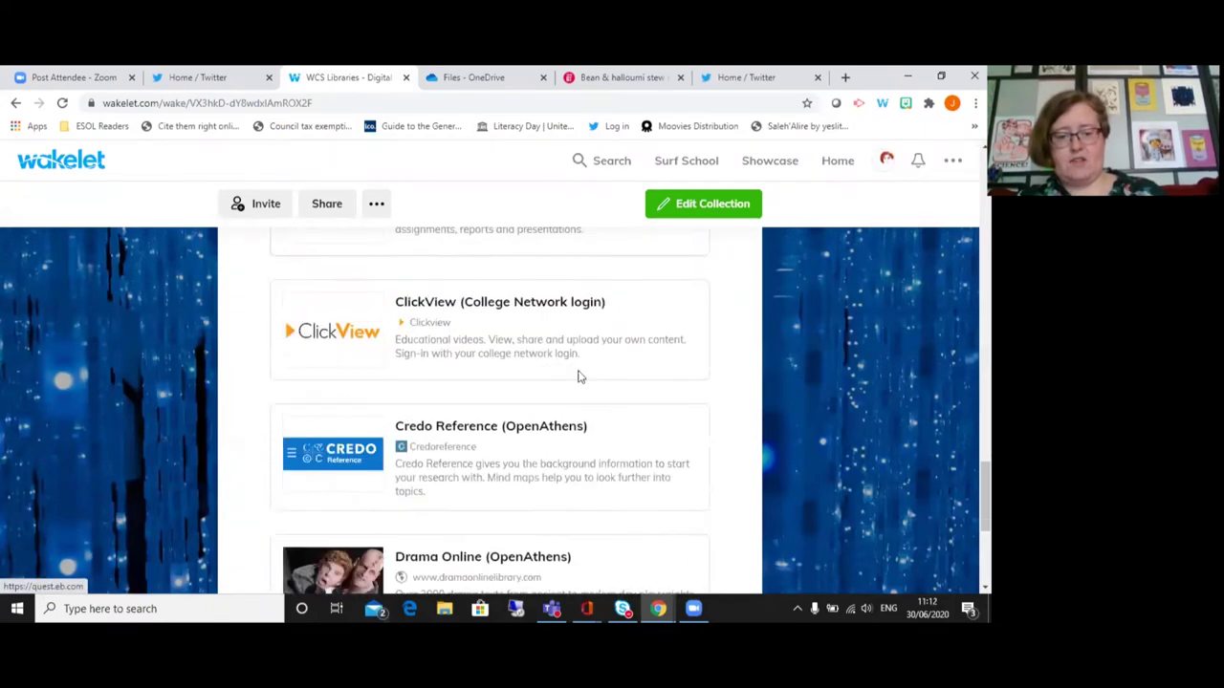
scroll(579, 373, "down", 3)
scroll(578, 372, "down", 4)
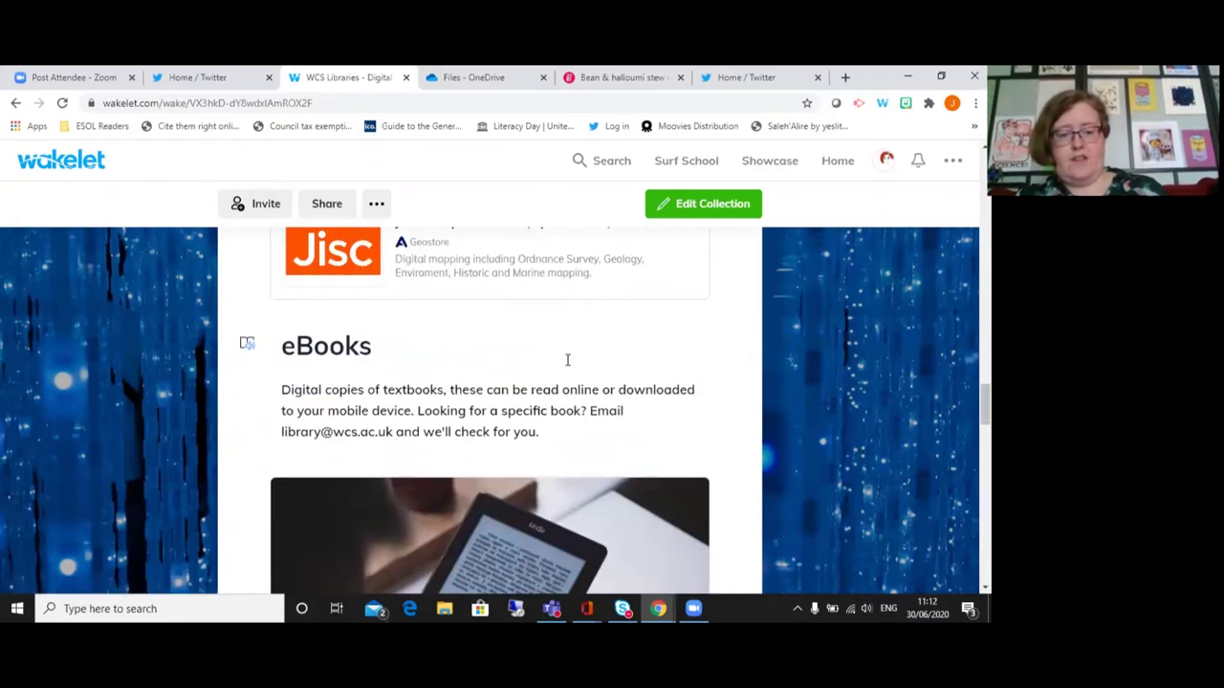
scroll(565, 358, "down", 1)
- Revisit the "Reference, images and videos" heading, and examine the links listed in the eBooks section
scroll(569, 346, "up", 10)
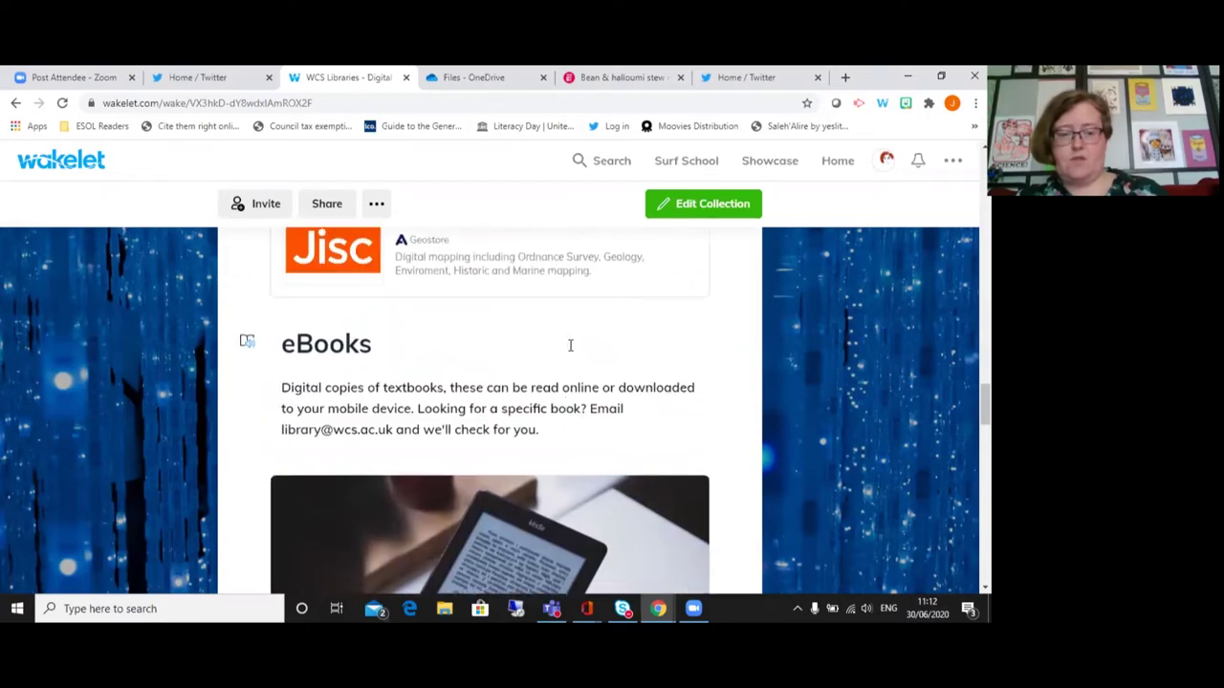
scroll(551, 345, "up", 10)
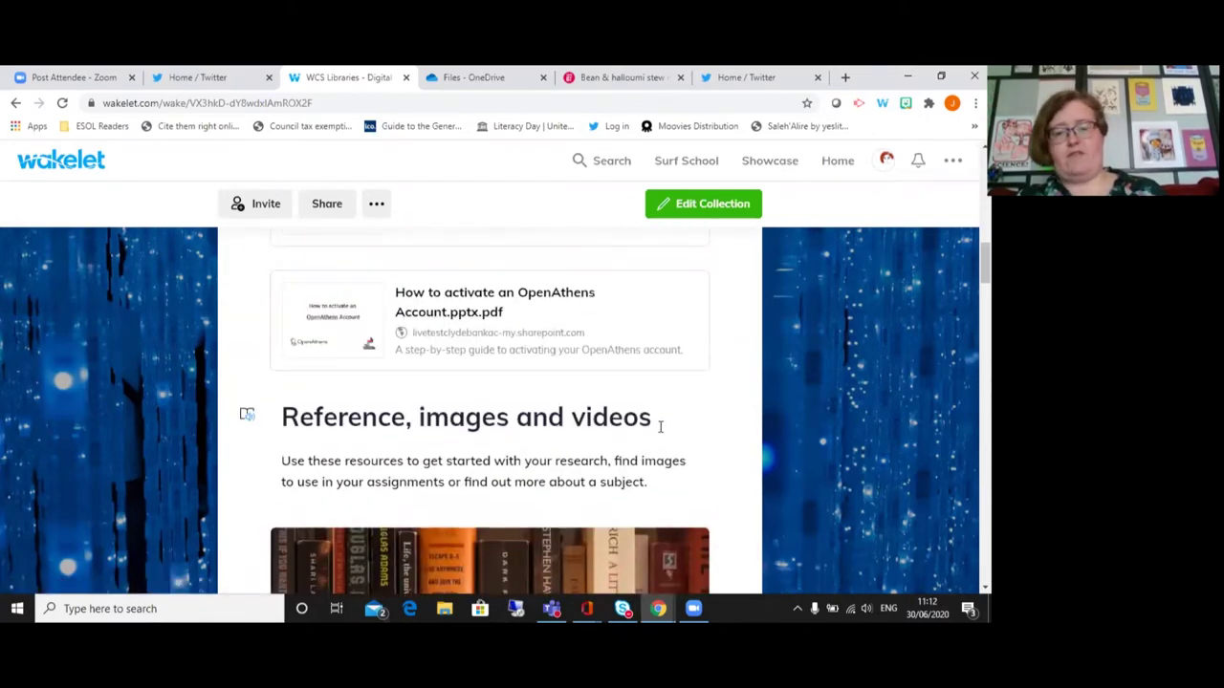
scroll(667, 422, "down", 5)
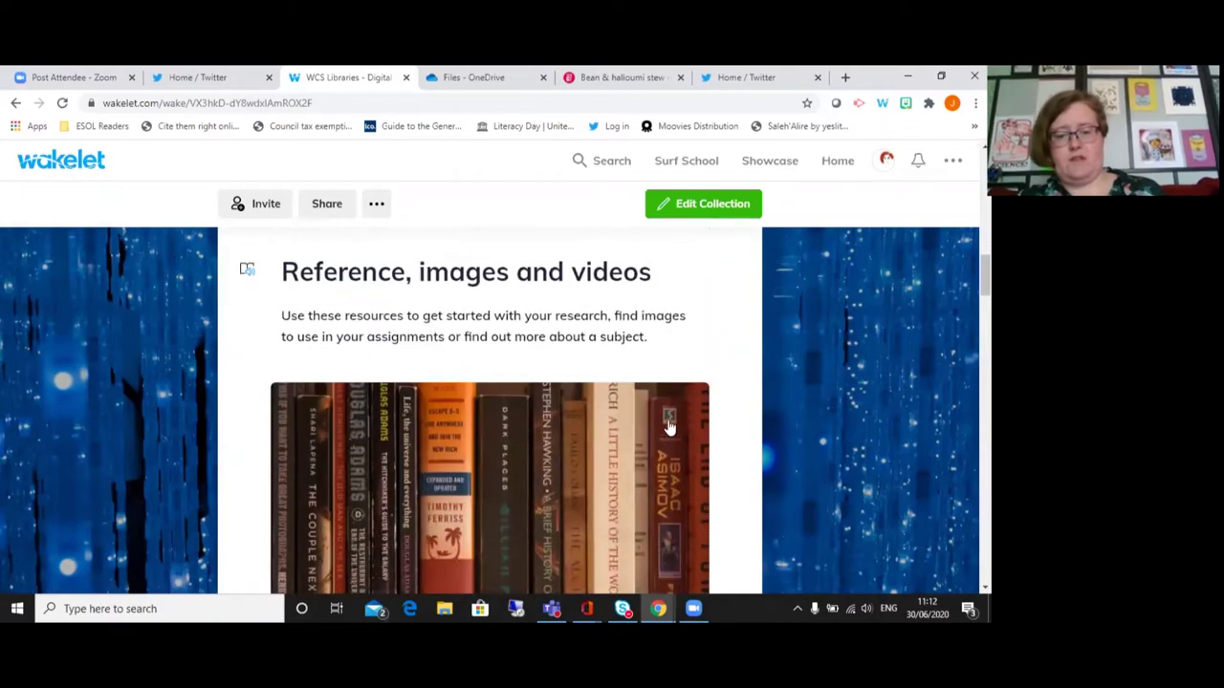
scroll(670, 411, "down", 12)
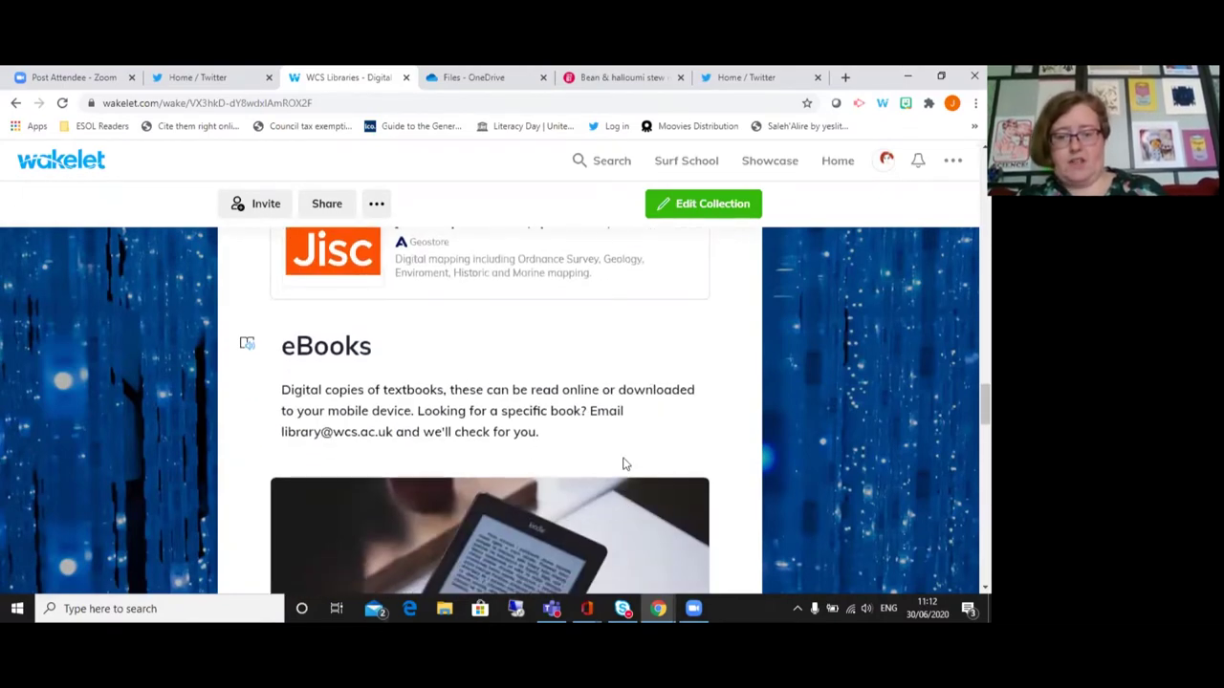
scroll(622, 464, "down", 7)
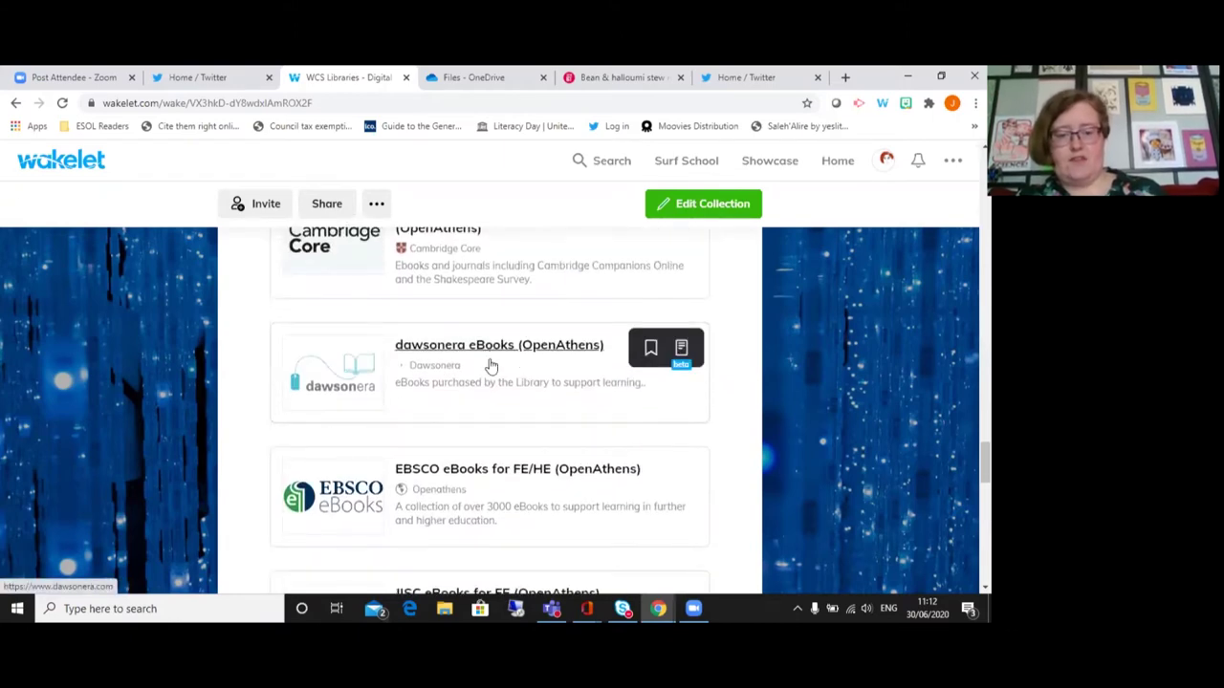
- Look through the remaining eBooks links and the "Newspapers and Journals" section of the Digital Resources collection
scroll(492, 355, "down", 6)
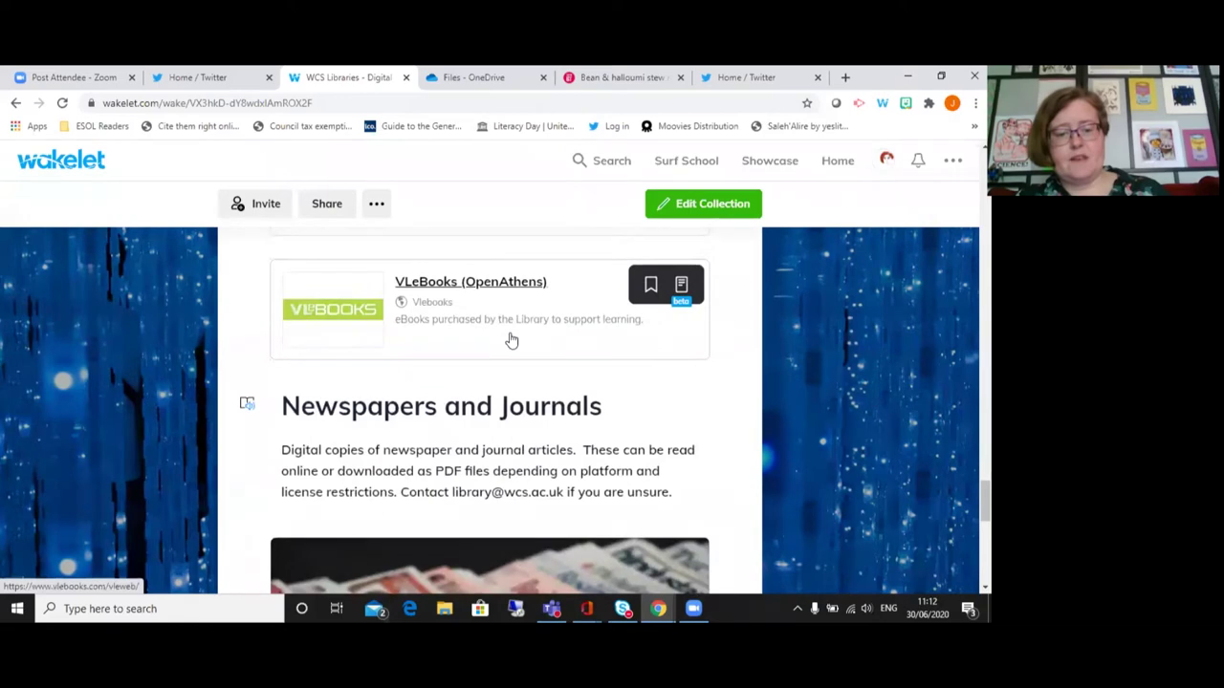
scroll(411, 326, "down", 8)
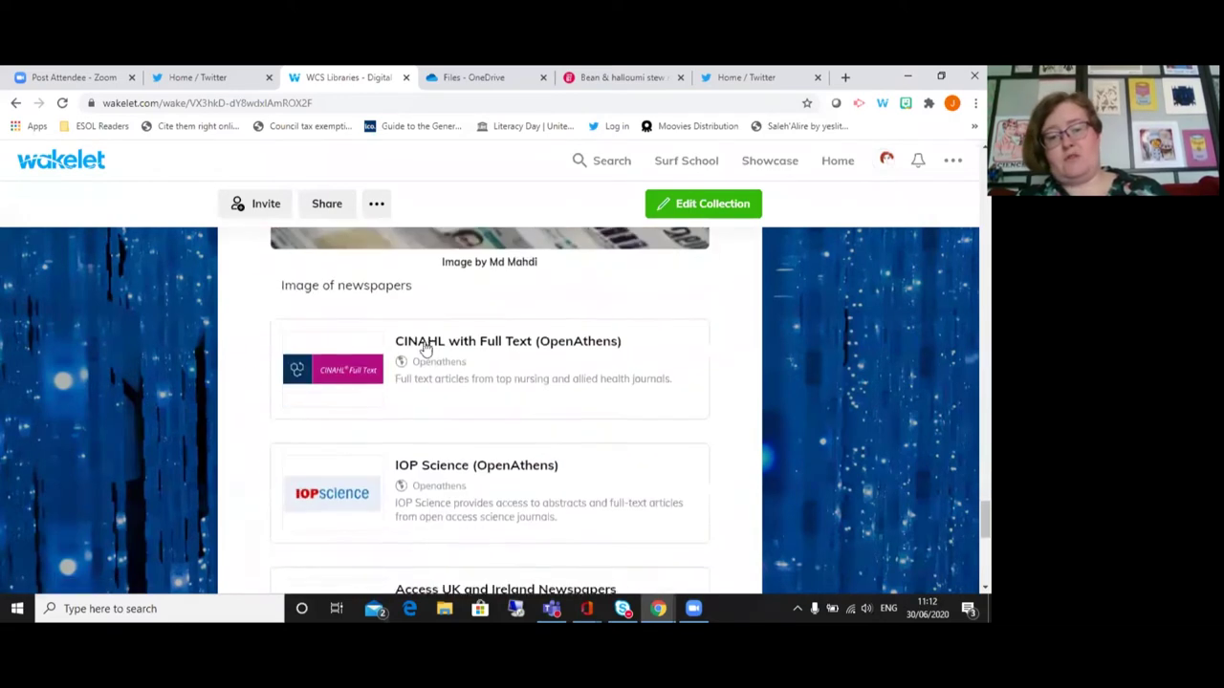
scroll(426, 349, "down", 6)
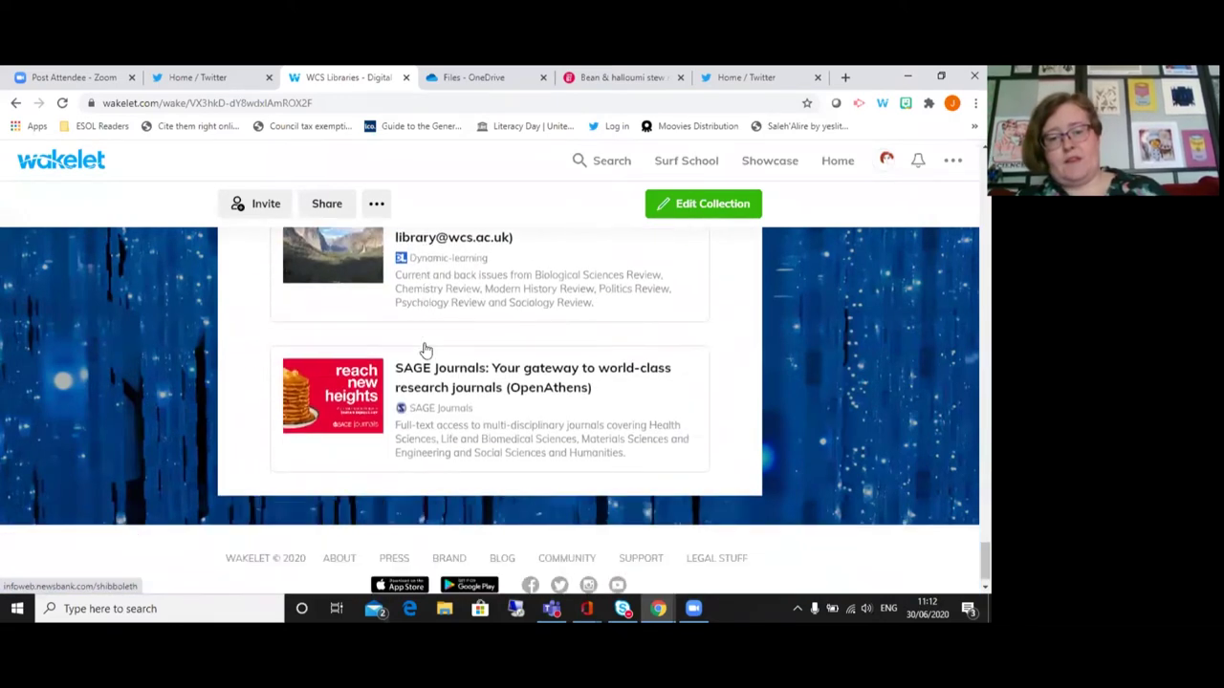
scroll(703, 424, "up", 7)
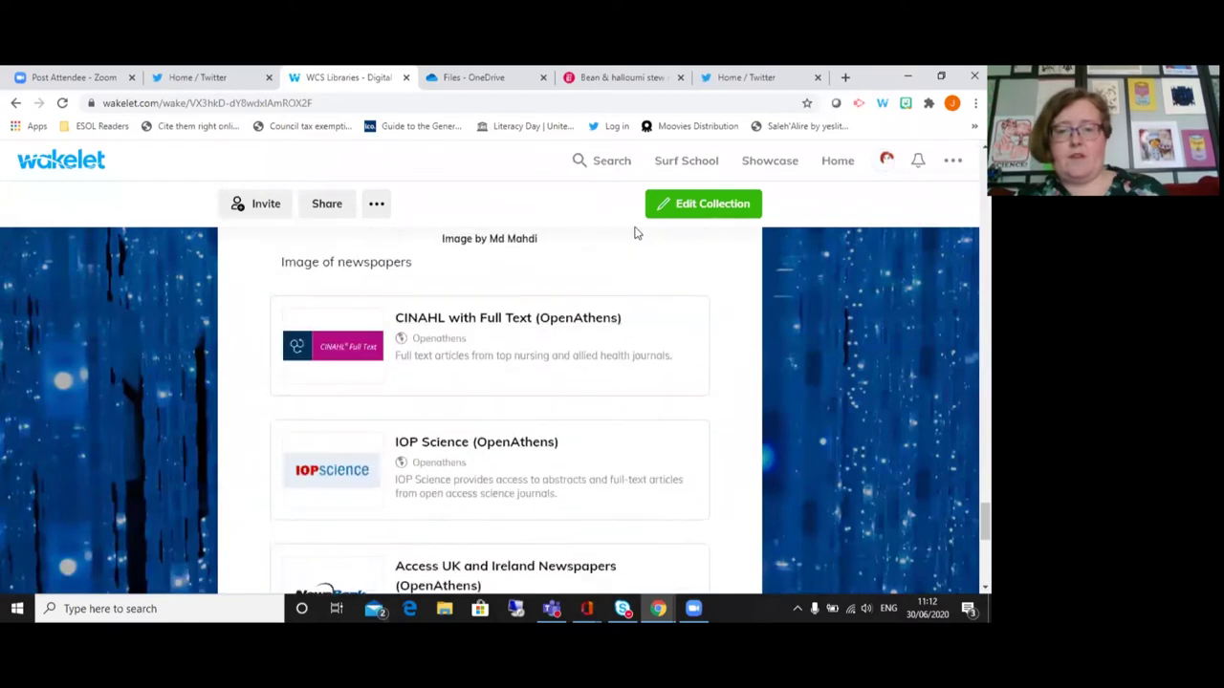
- Open the Digital Resources collection for editing and insert an empty text block above the "Introduction to My Athens (Video)" item
left_click(674, 206)
scroll(736, 361, "down", 3)
scroll(717, 375, "down", 6)
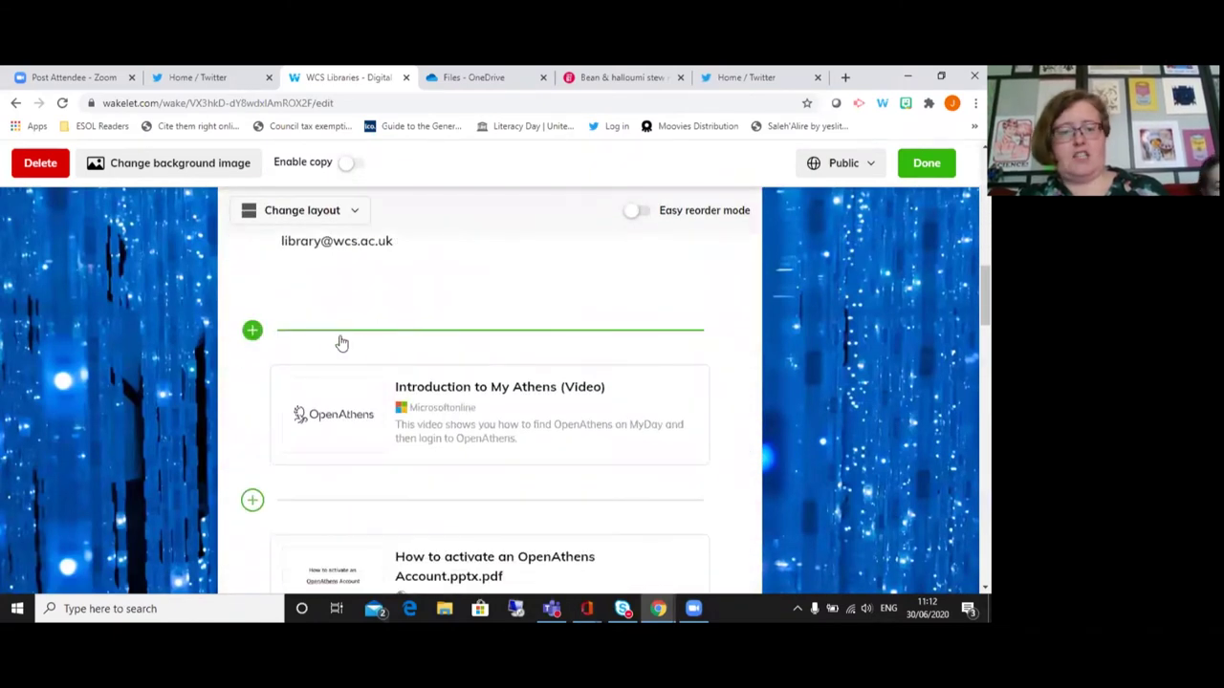
left_click(252, 332)
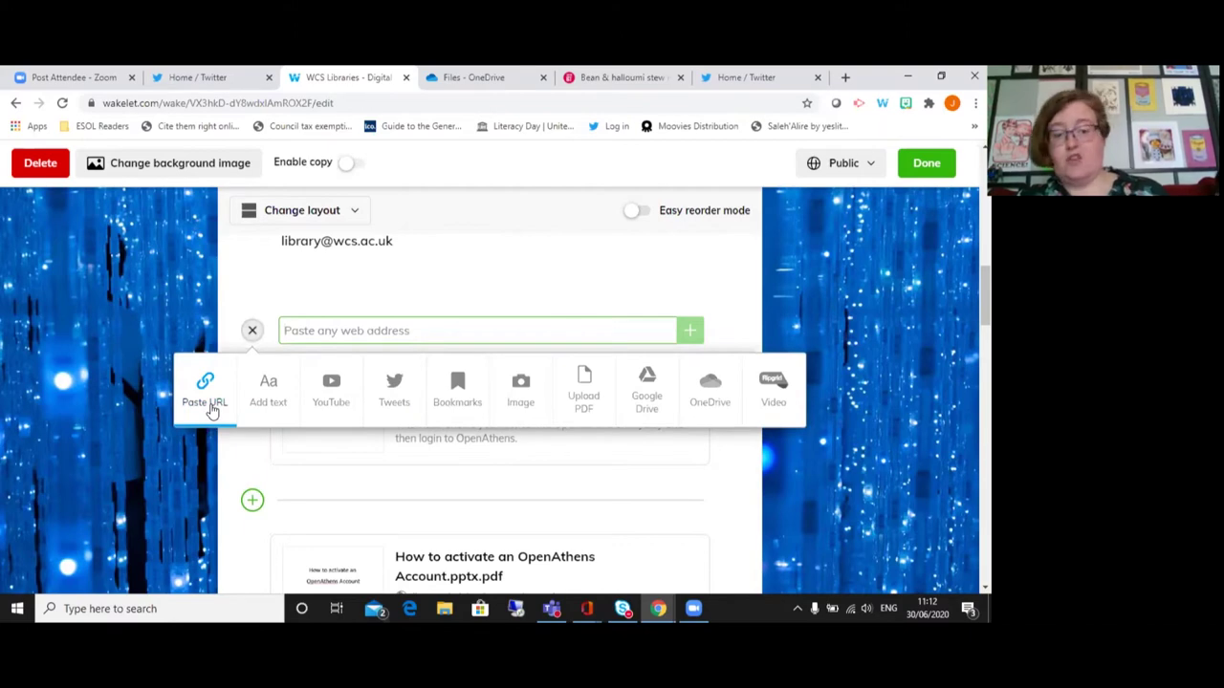
left_click(268, 391)
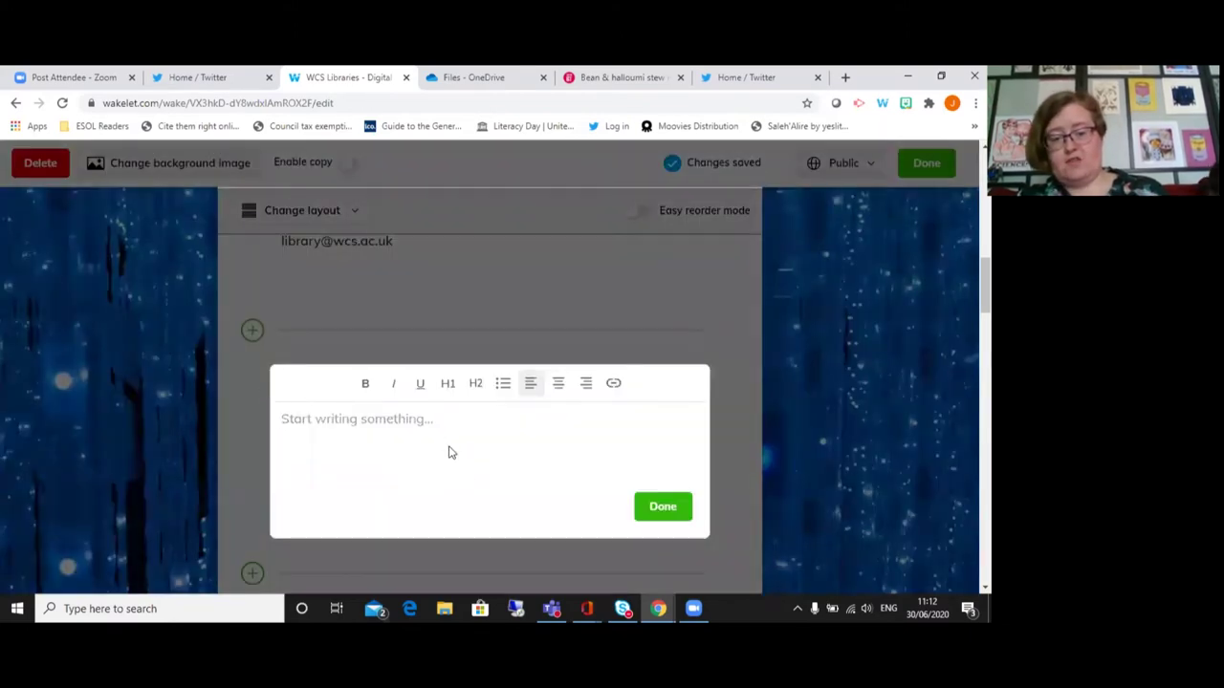
left_click(661, 507)
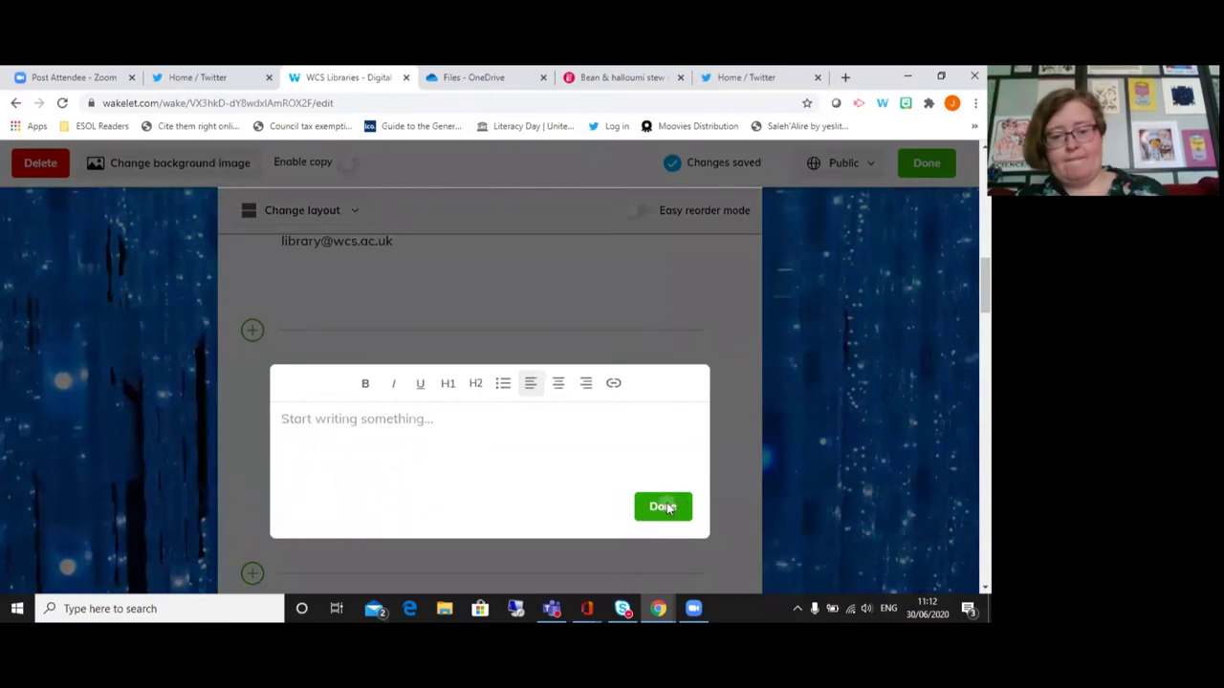
- Examine the content types that can be inserted into the collection, and finish editing it
left_click(252, 330)
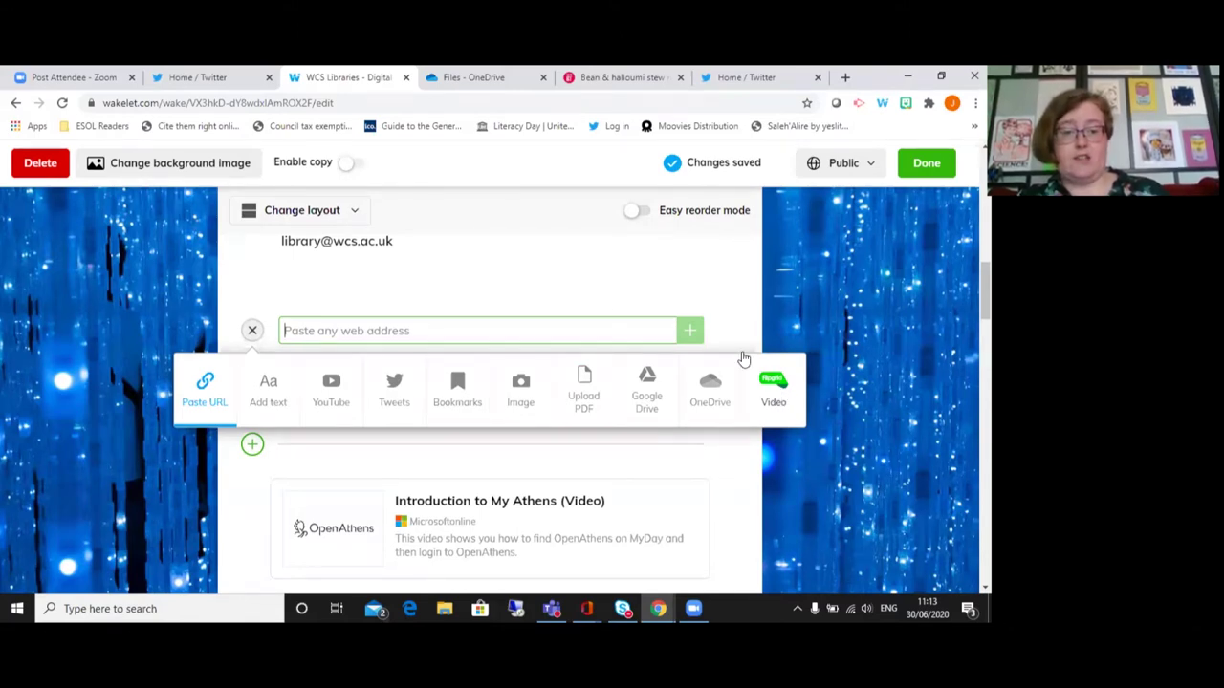
scroll(673, 288, "up", 2)
scroll(660, 296, "up", 5)
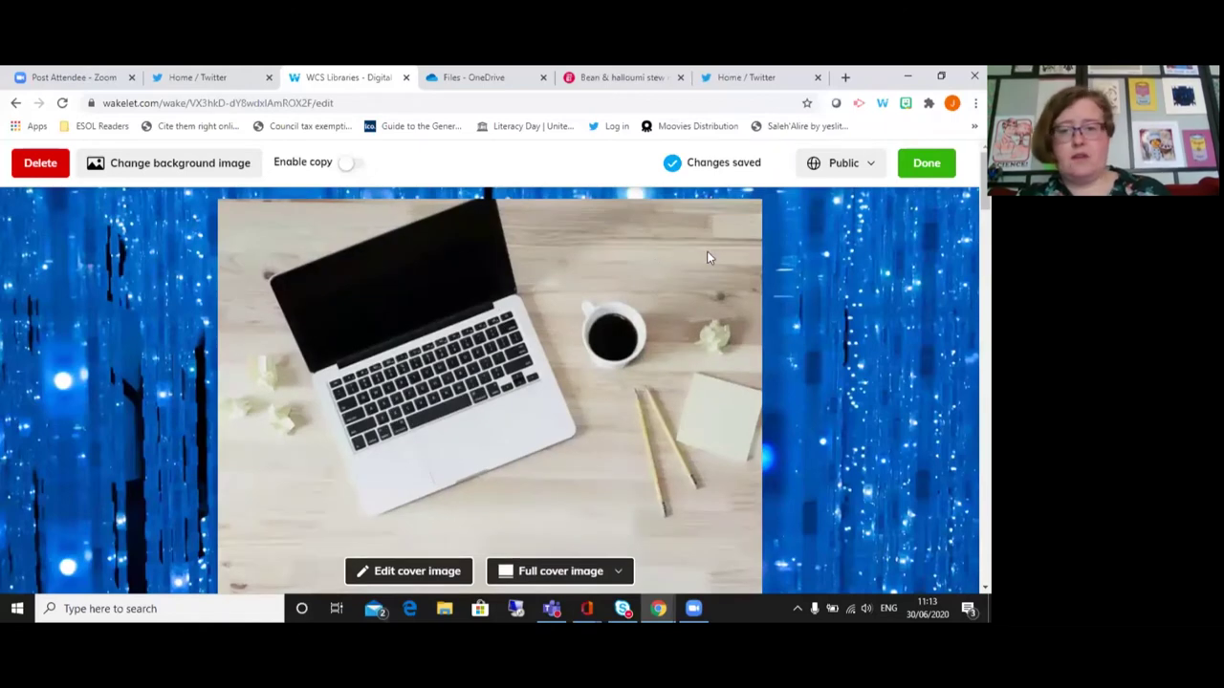
left_click(926, 162)
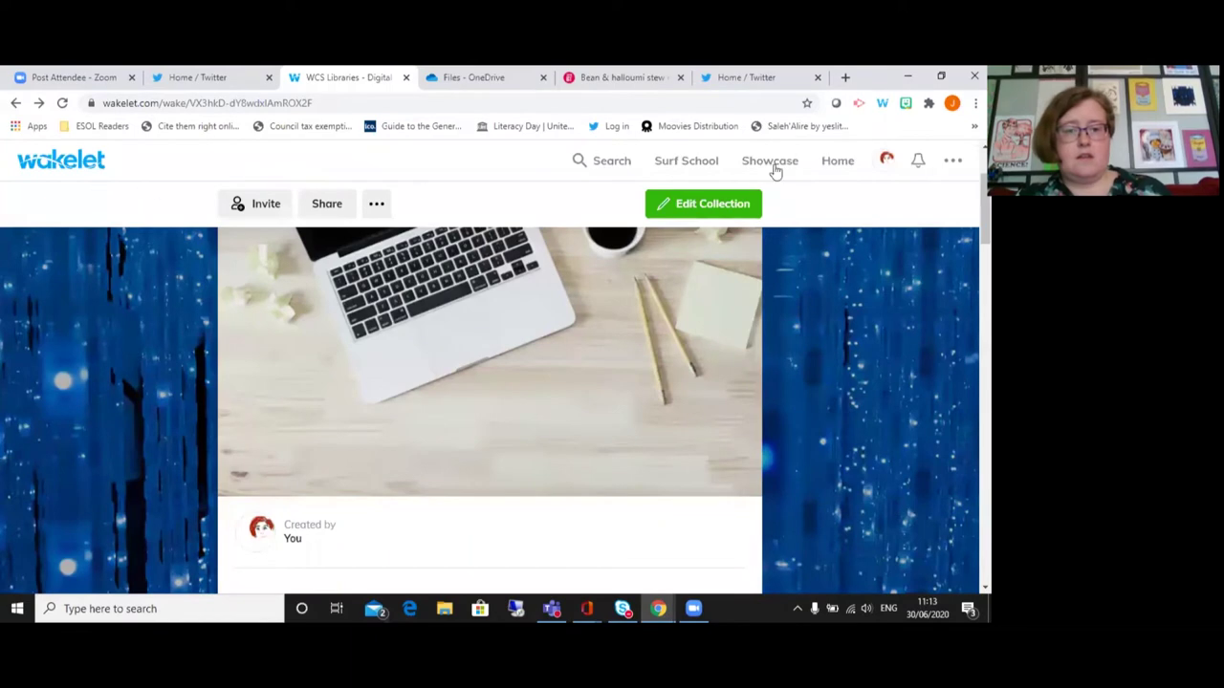
- Create a new collection and give it a cover image from the Unsplash library: search "cats" and choose the wide-mouthed black-and-white cat
left_click(835, 165)
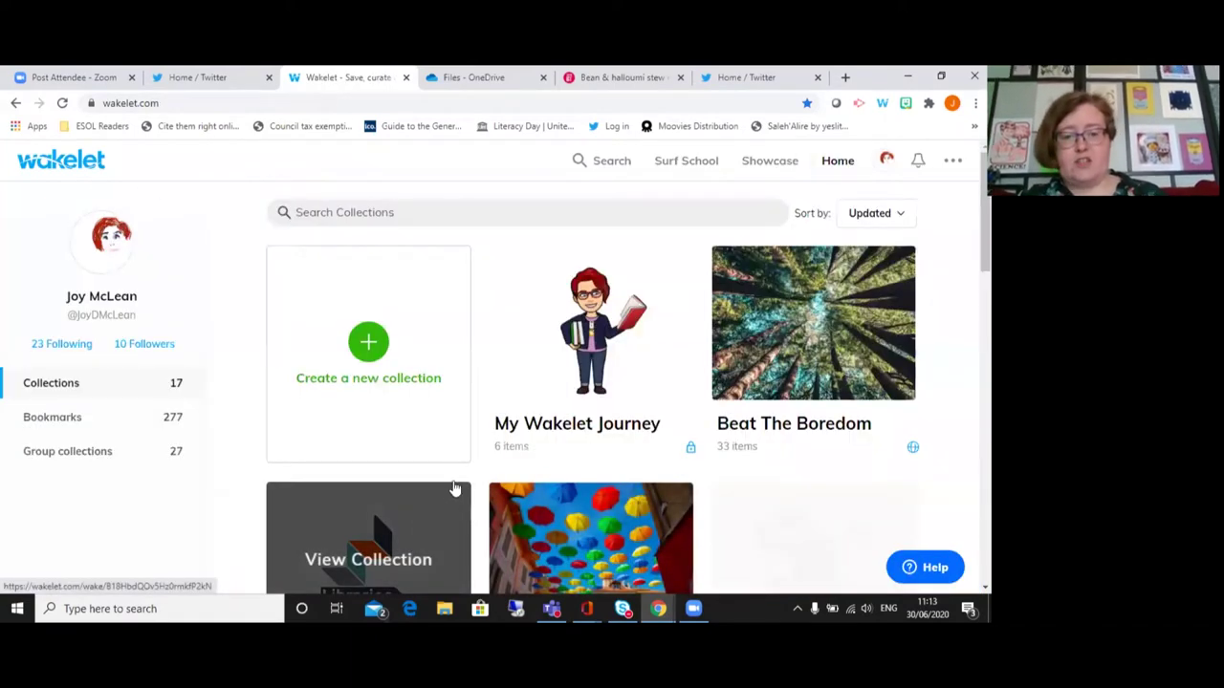
left_click(369, 344)
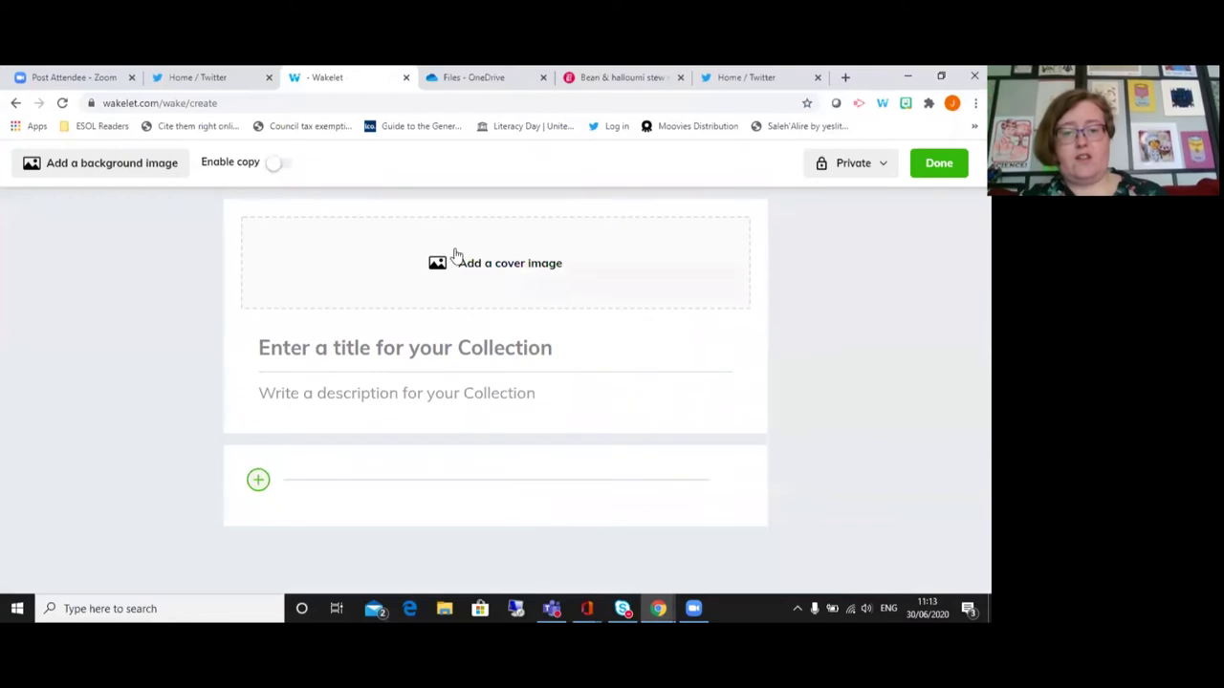
left_click(565, 272)
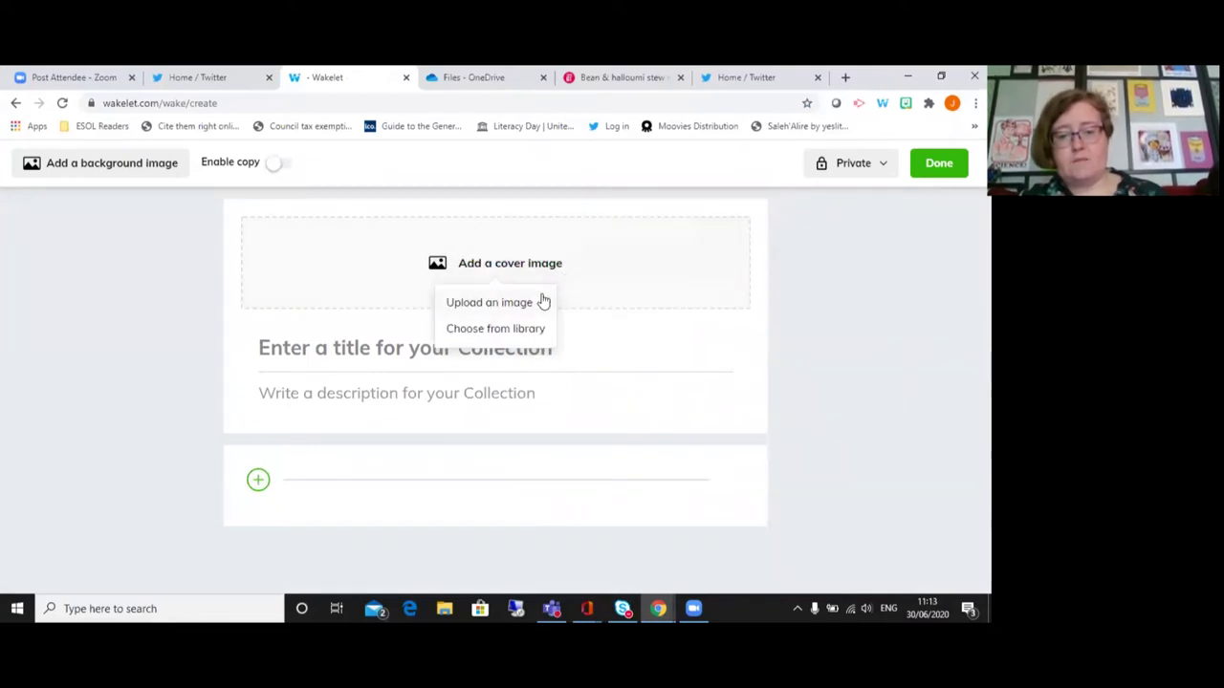
left_click(475, 330)
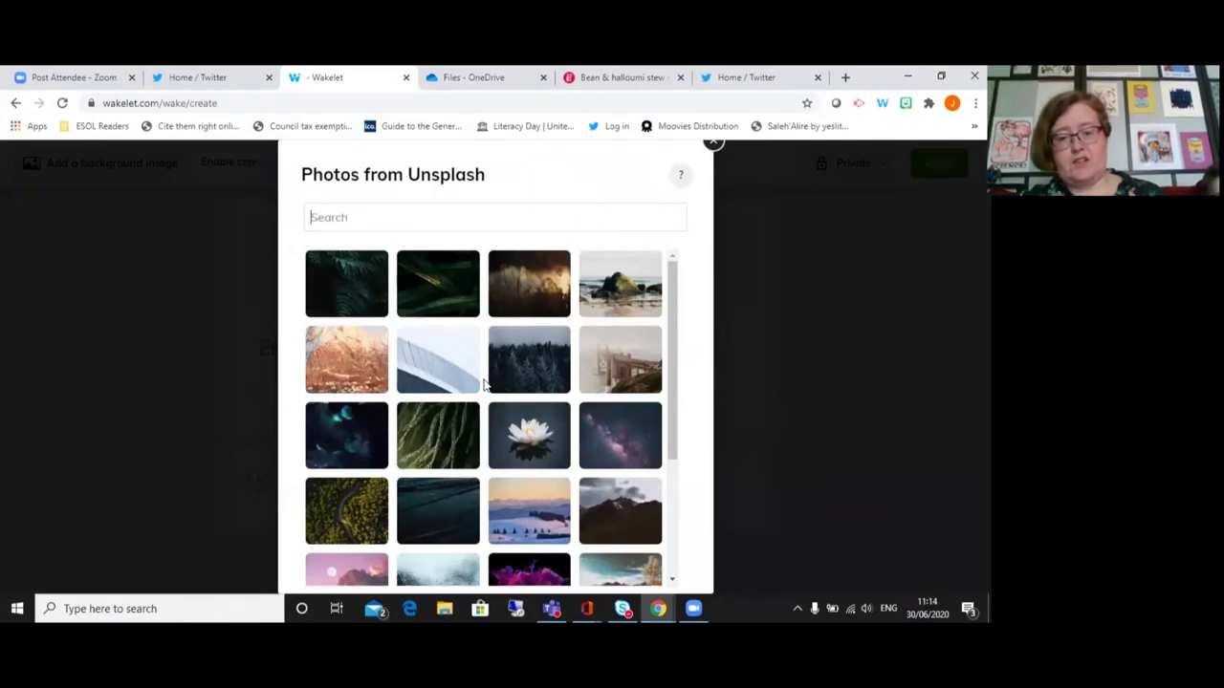
scroll(483, 383, "down", 2)
scroll(483, 382, "down", 2)
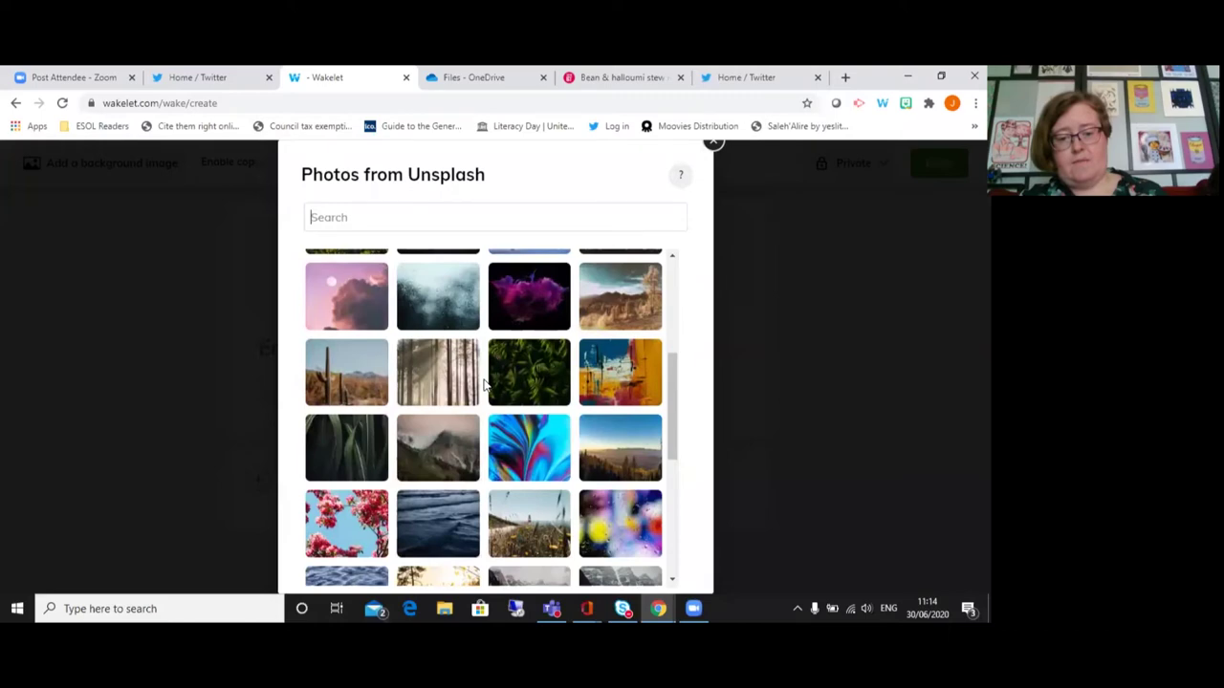
scroll(483, 382, "down", 2)
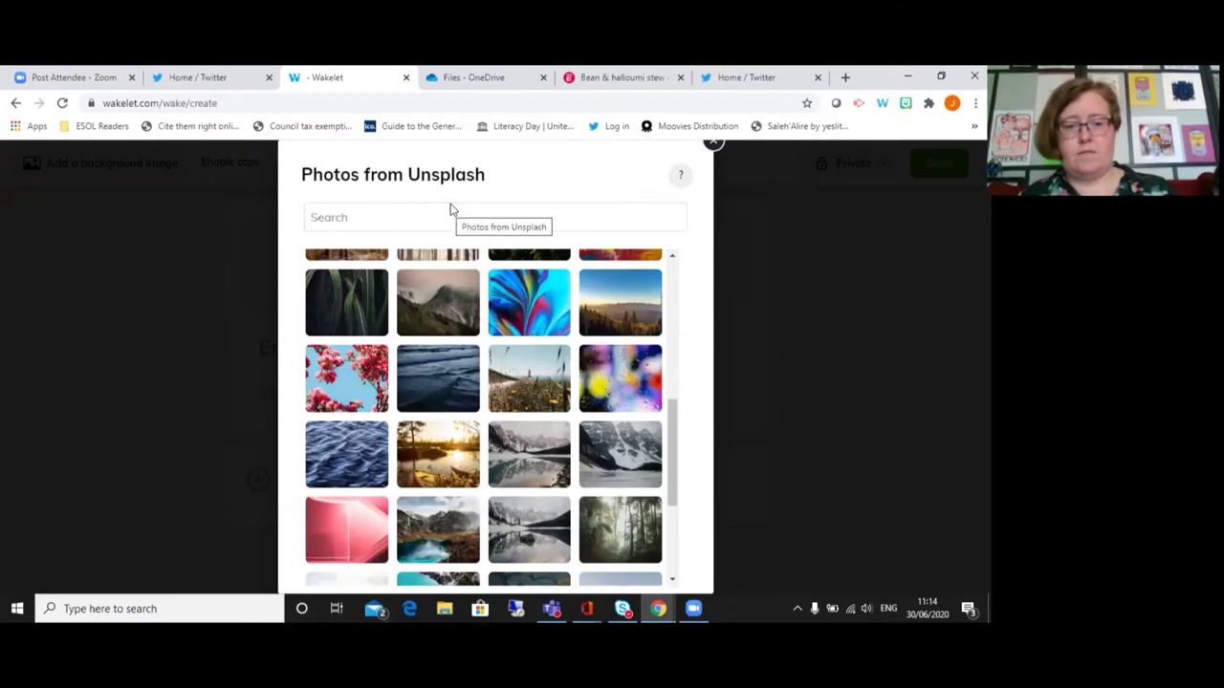
type("cats")
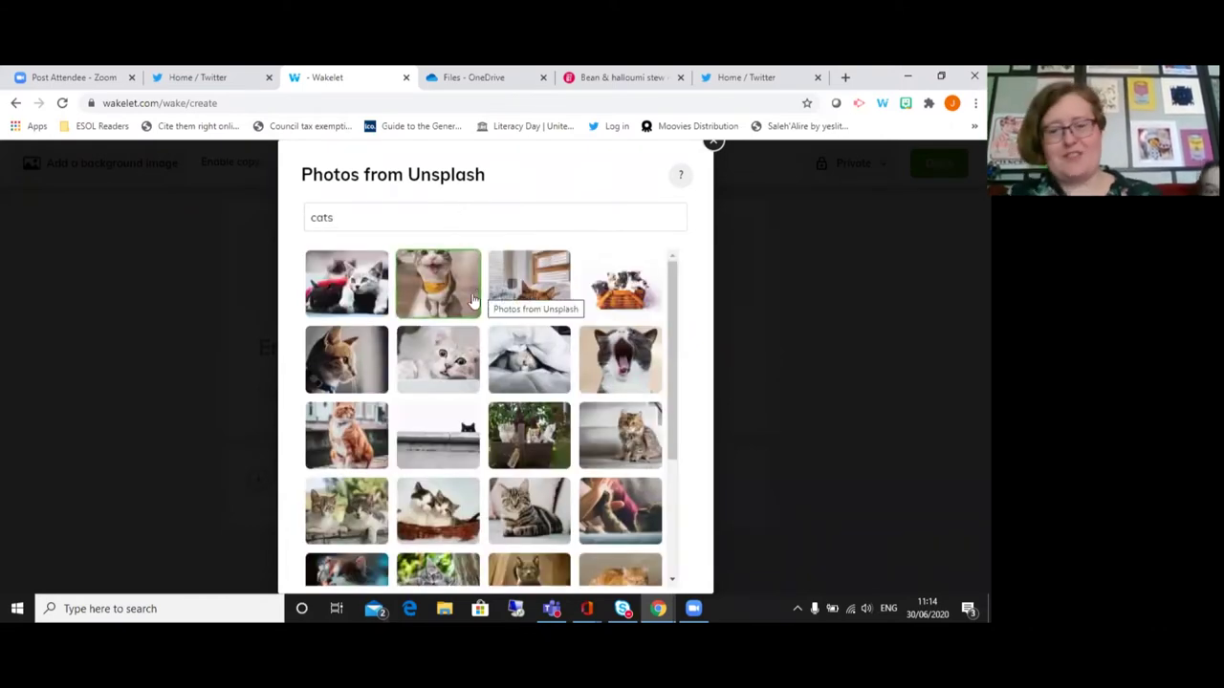
left_click(615, 364)
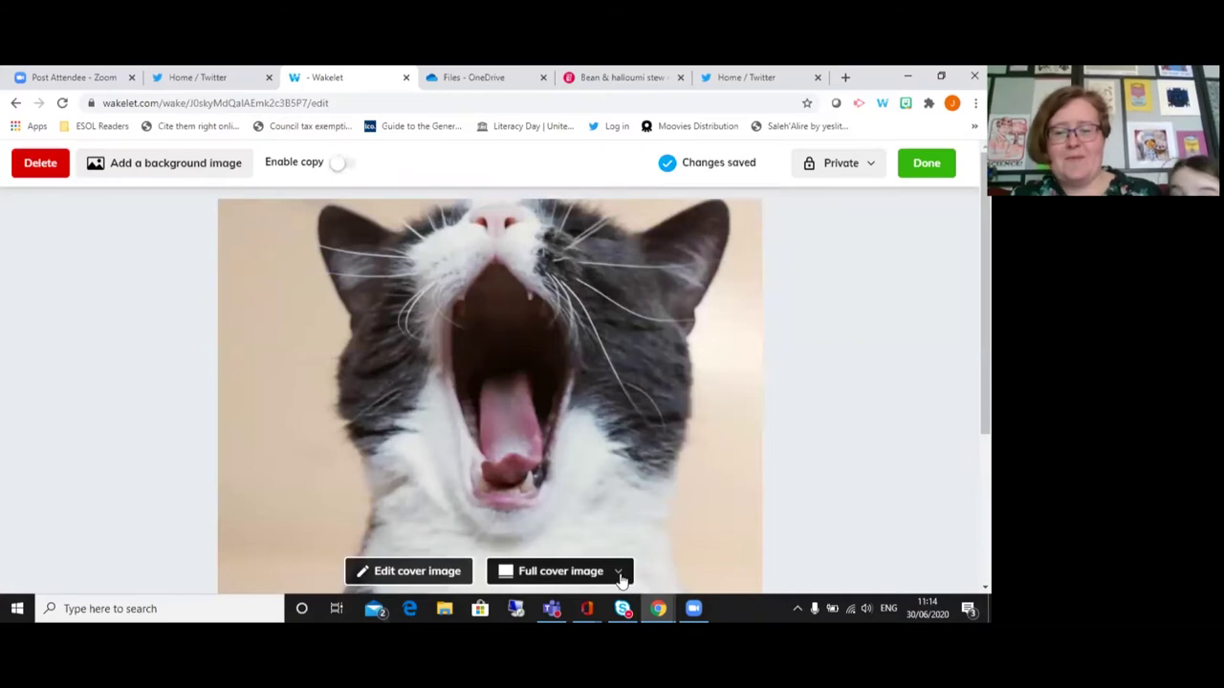
- Change the cover image display of the new collection to half cover image
scroll(633, 437, "down", 2)
scroll(622, 478, "up", 2)
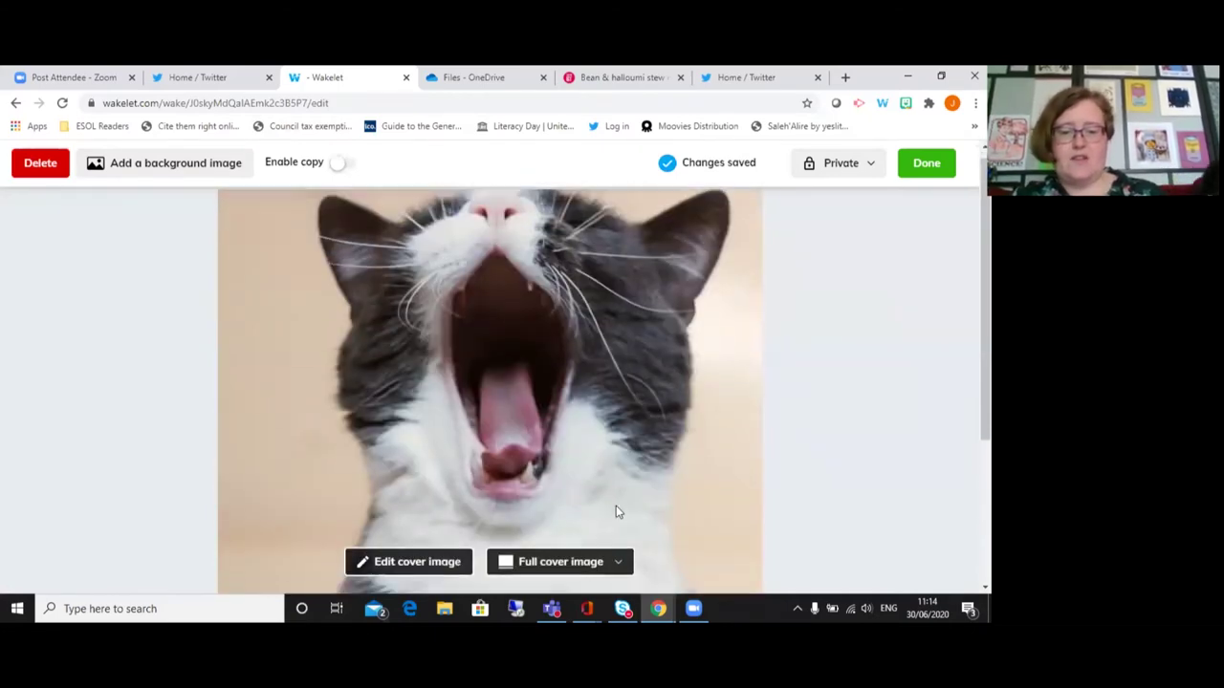
scroll(615, 508, "down", 1)
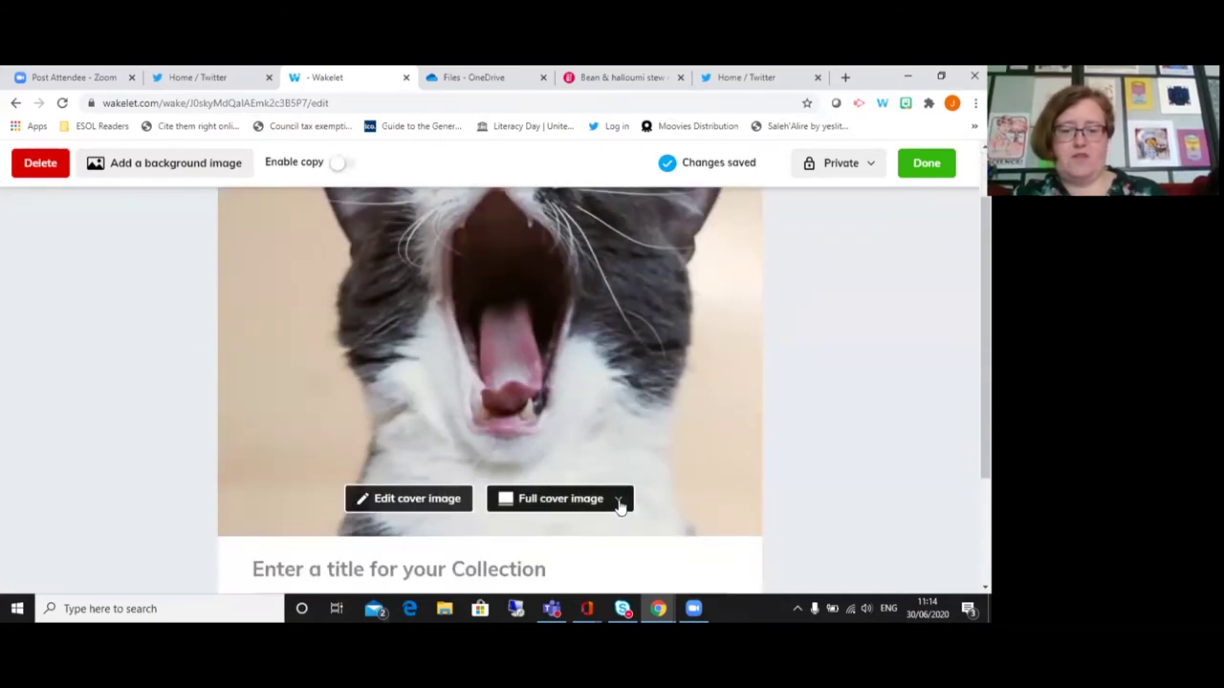
left_click(619, 504)
left_click(541, 427)
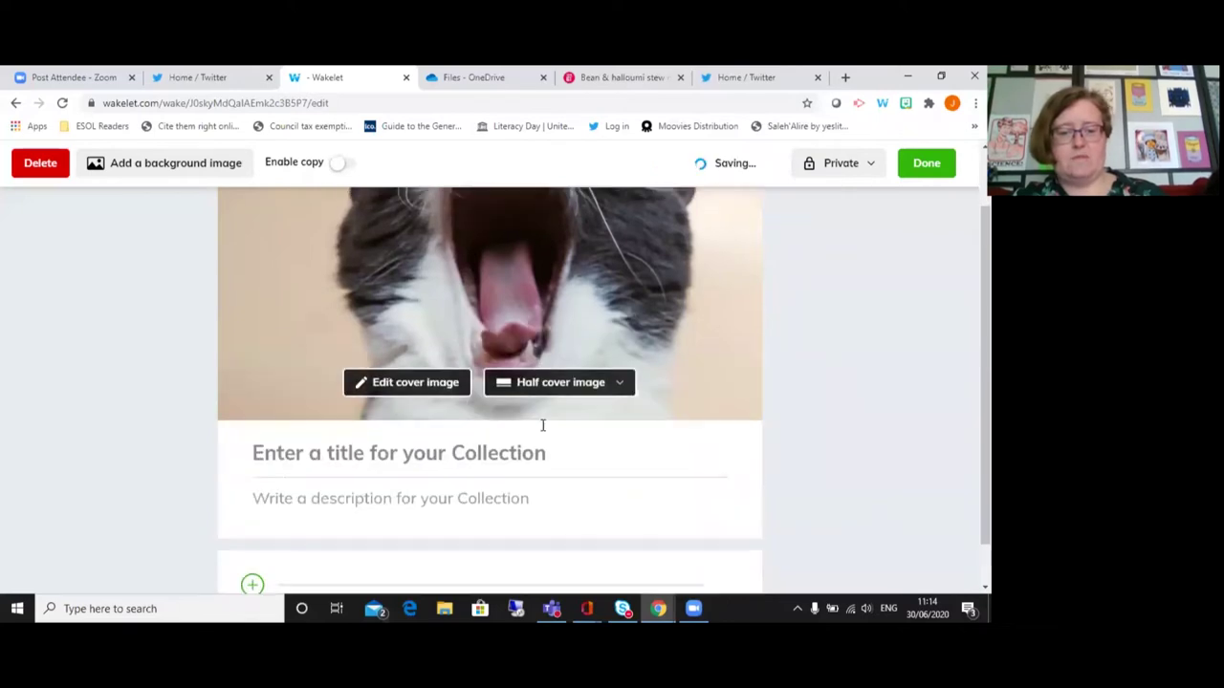
- Try hiding the cover image, and switch it back to half cover image
scroll(717, 525, "up", 1)
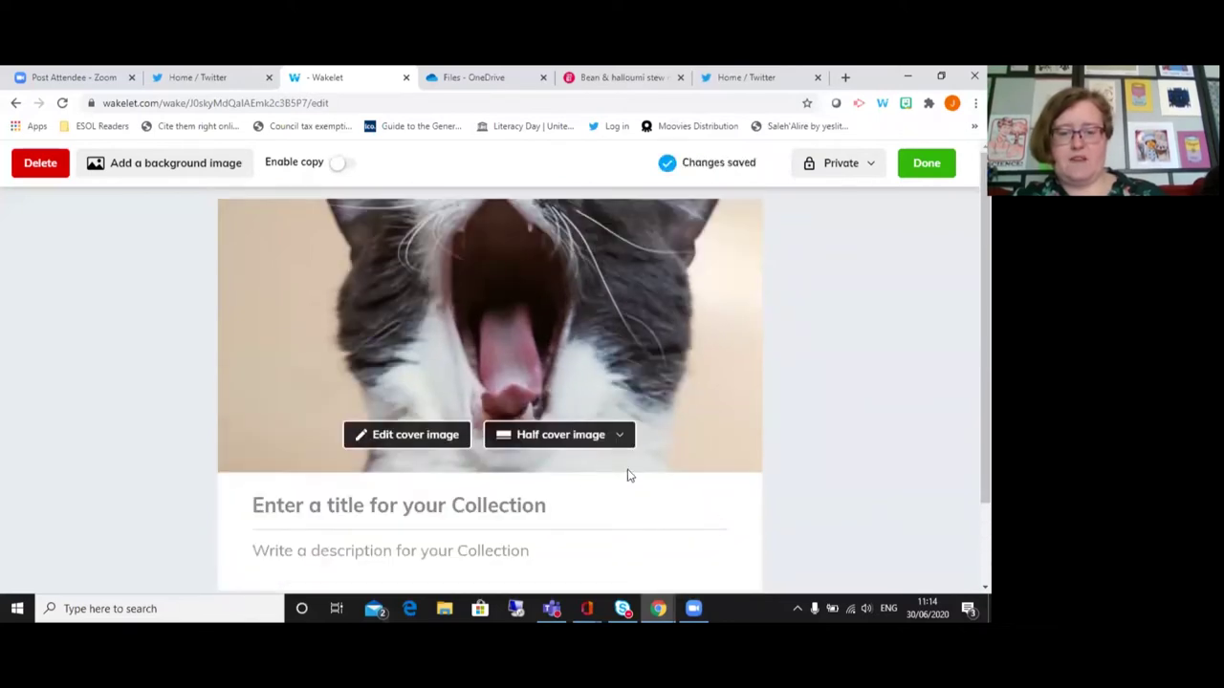
left_click(620, 436)
left_click(544, 532)
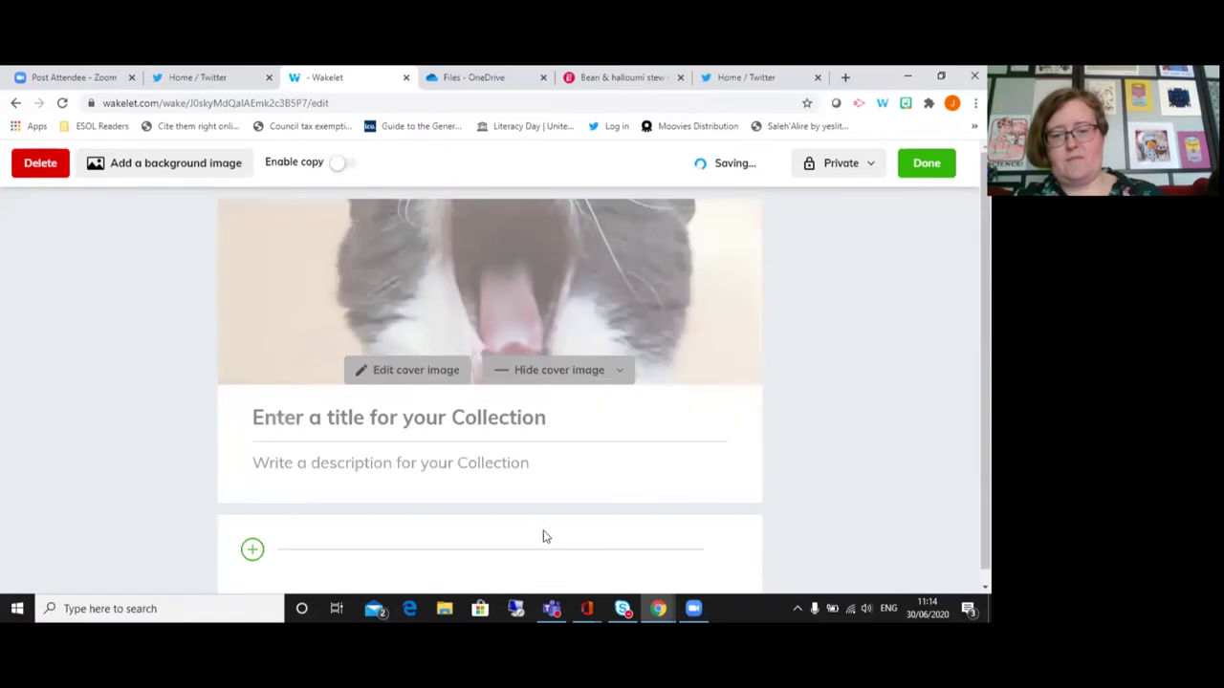
left_click(620, 229)
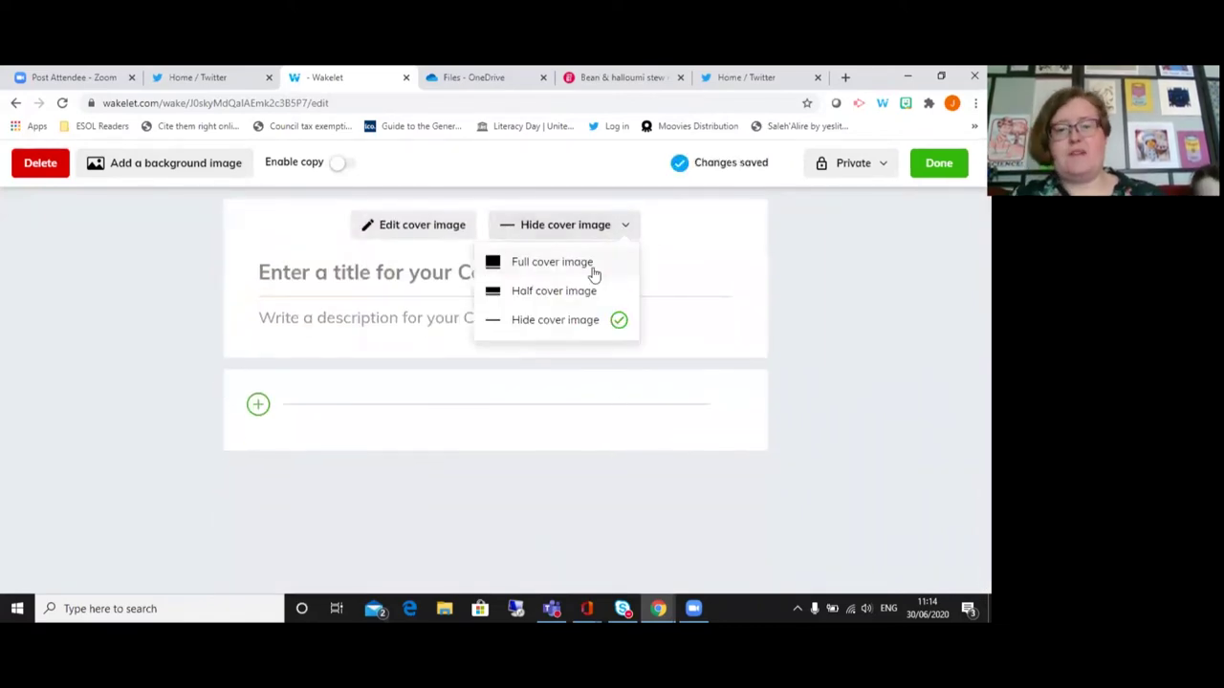
left_click(552, 290)
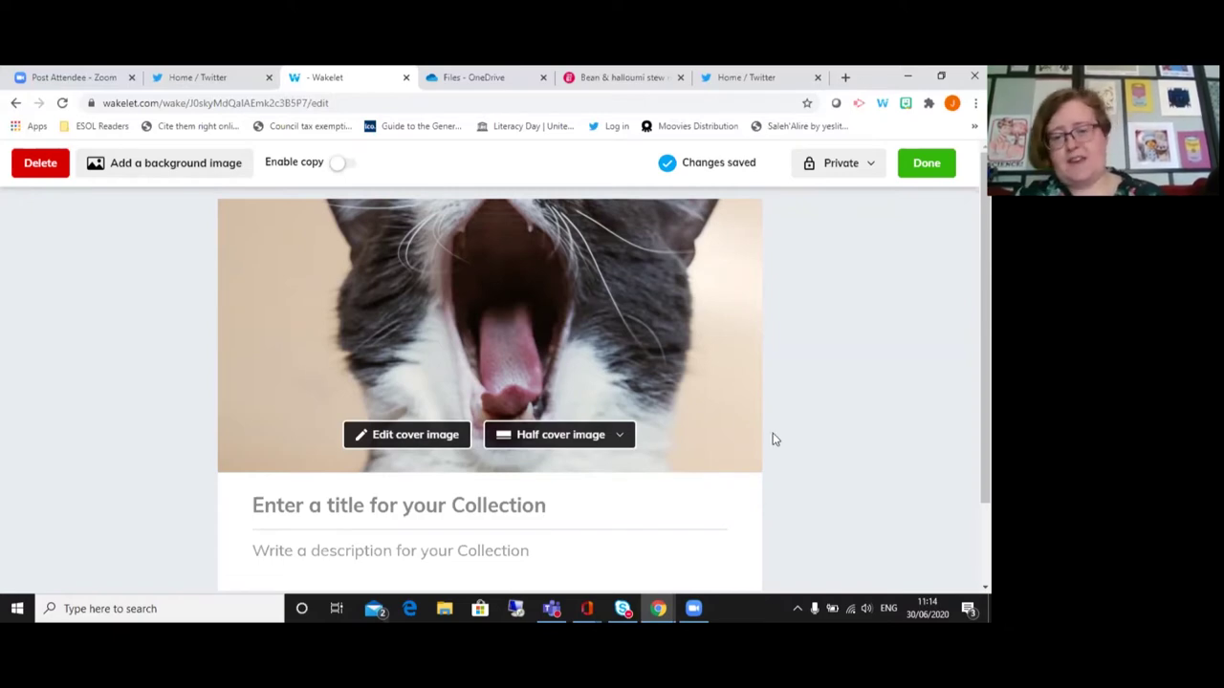
- Add a background image from the Unsplash library: search "cats" and choose the close-up of a cat with a butterfly on a blue backdrop
scroll(775, 439, "down", 1)
scroll(366, 330, "up", 1)
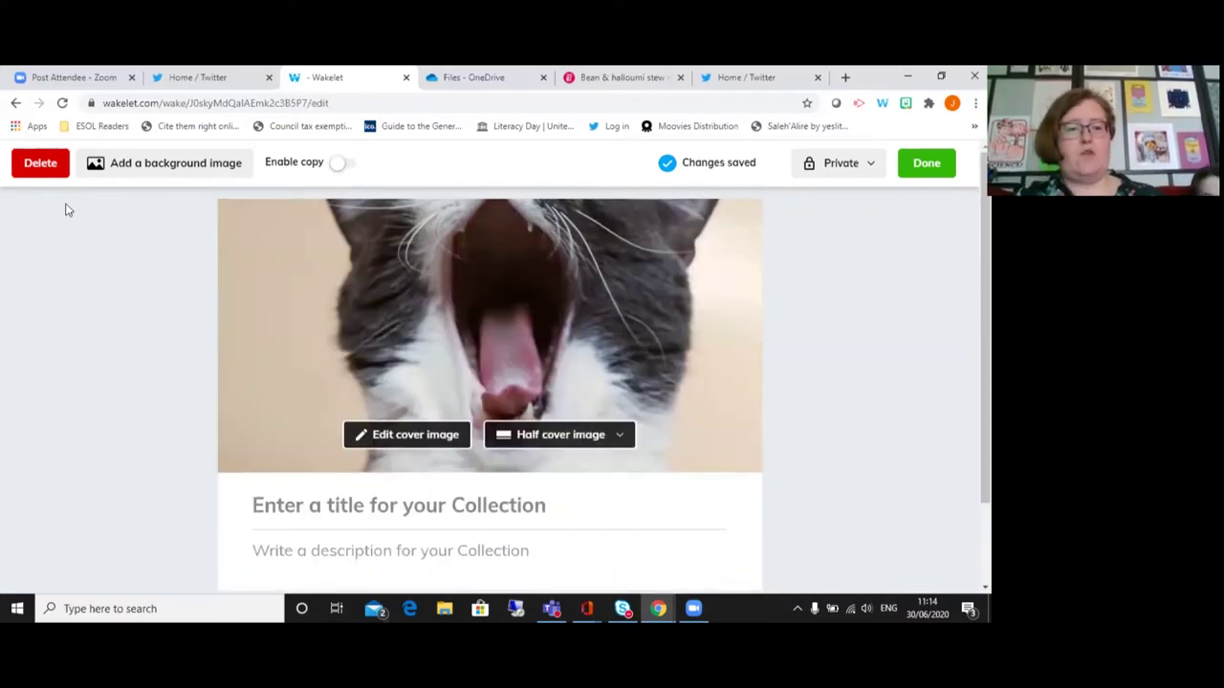
left_click(120, 171)
left_click(132, 230)
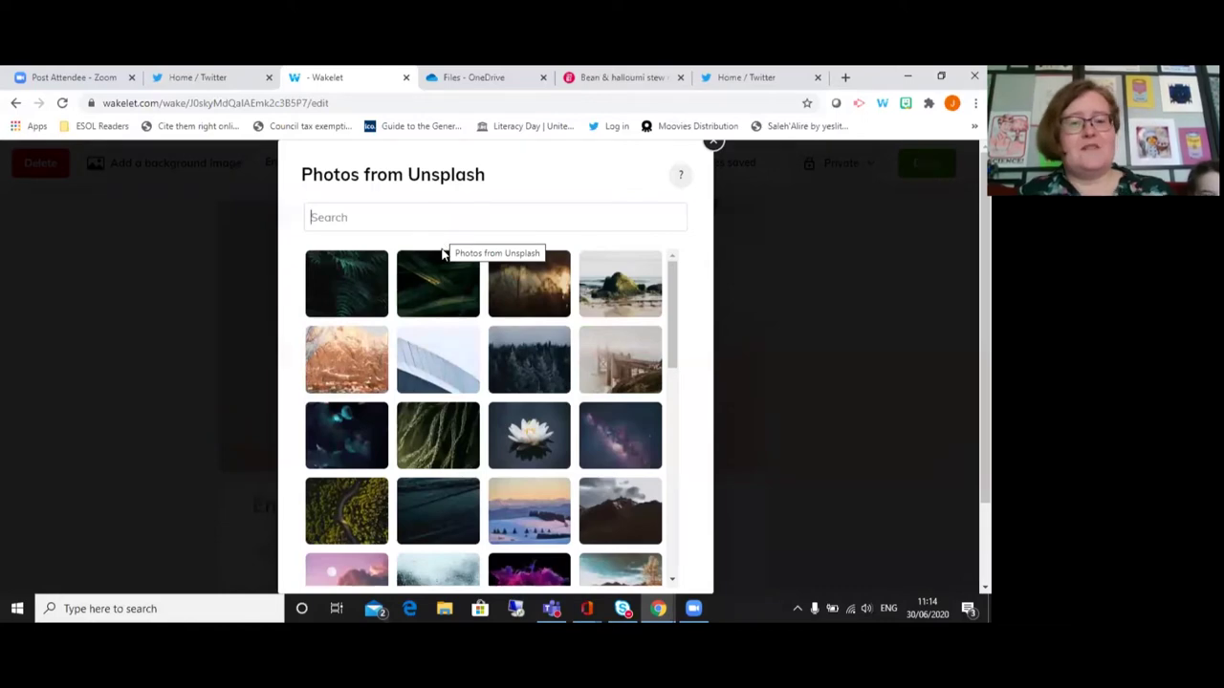
type("cats")
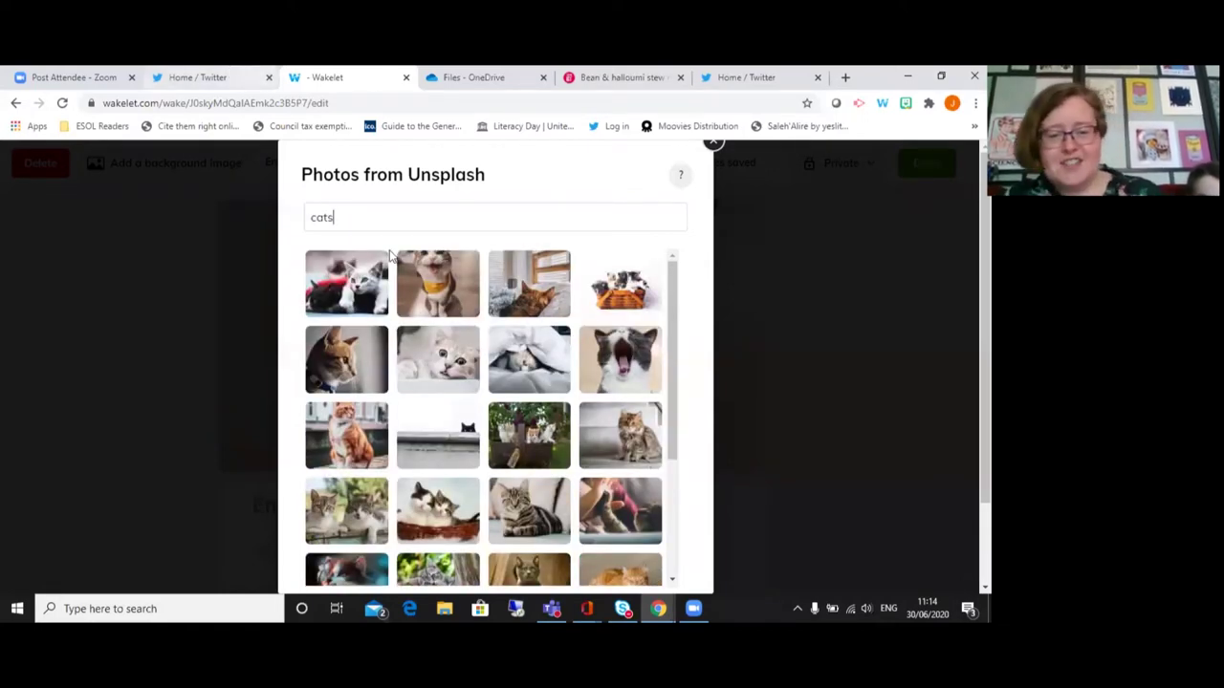
scroll(616, 465, "down", 3)
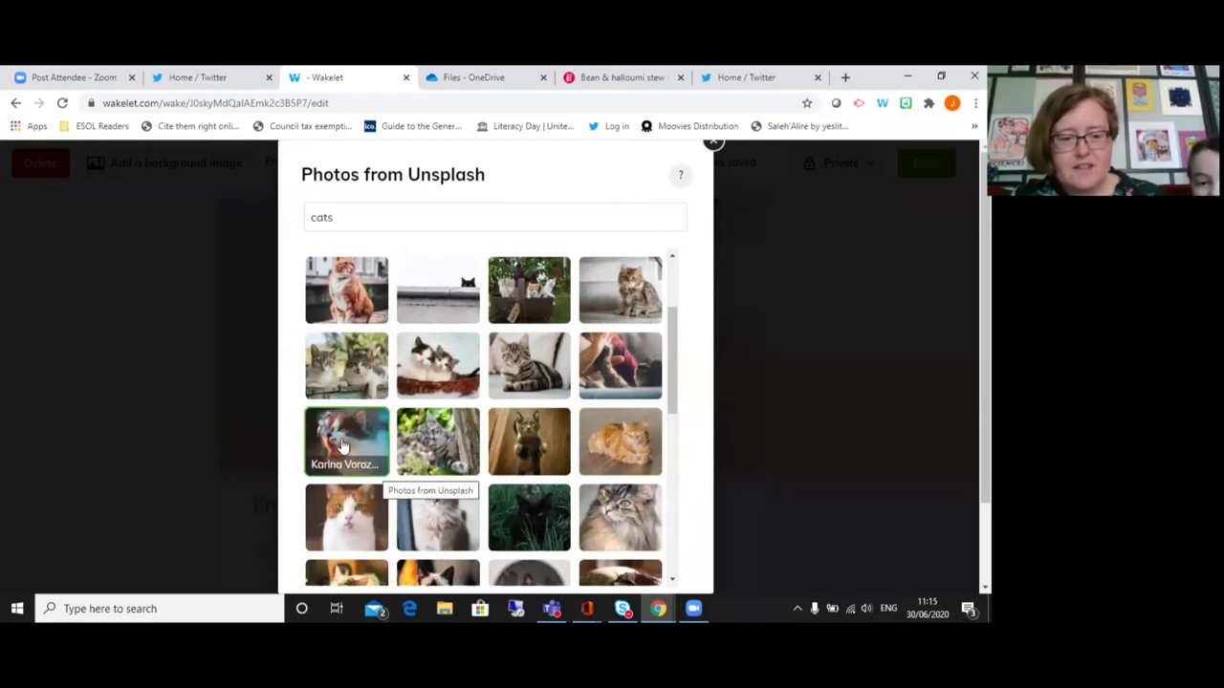
left_click(329, 442)
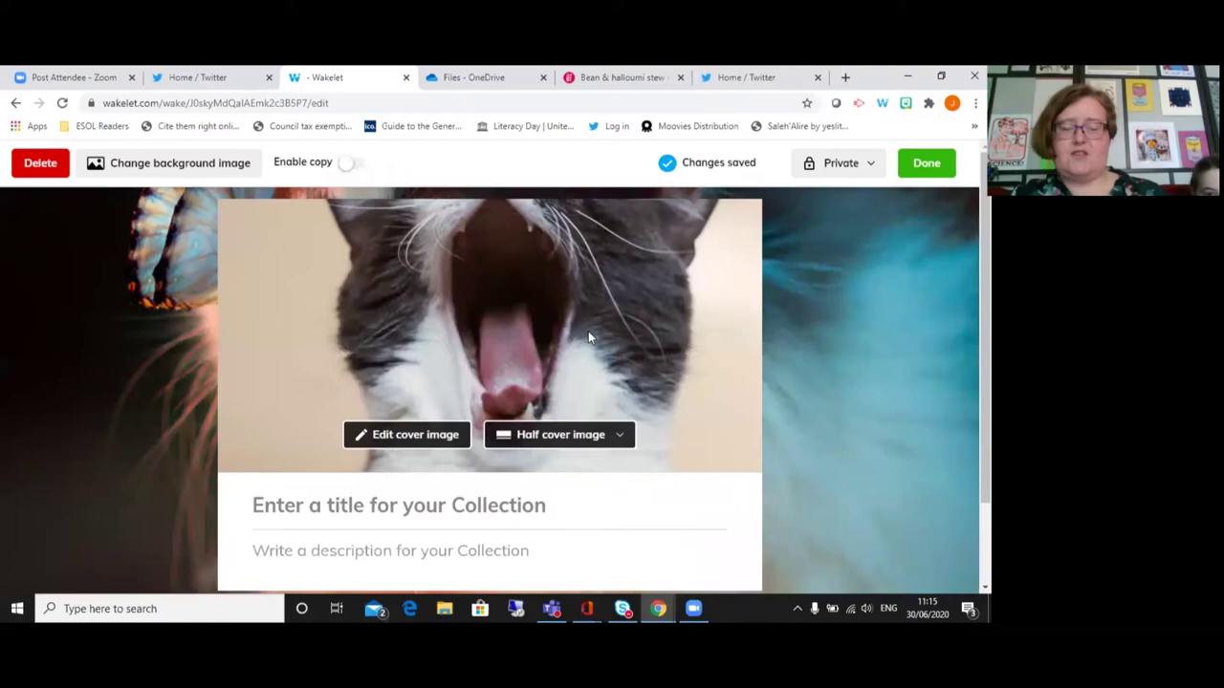
- Check the new background around the collection and enter "CATs" as the collection title
scroll(588, 331, "down", 1)
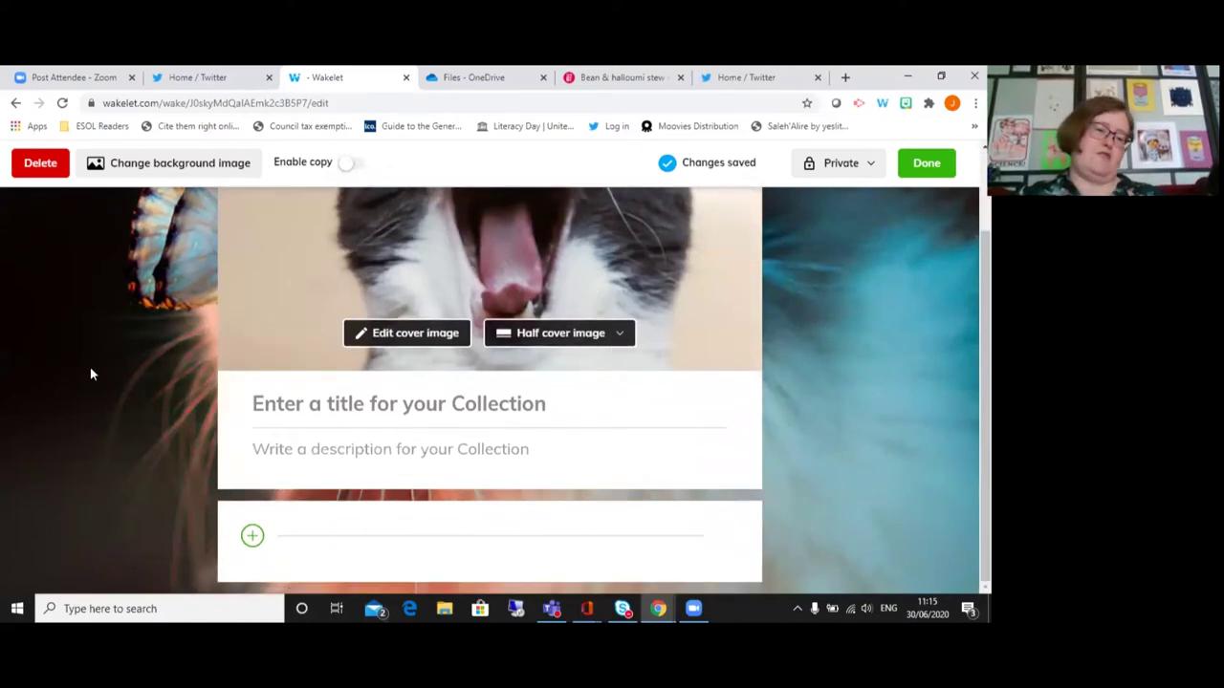
scroll(105, 364, "up", 1)
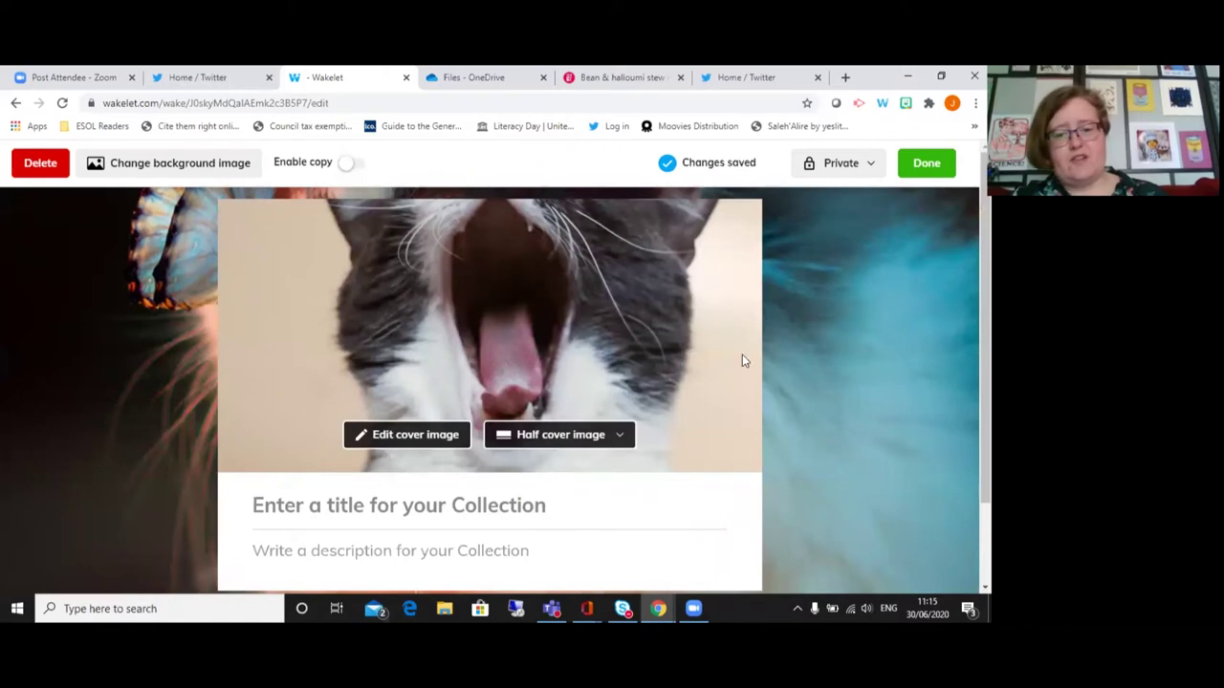
scroll(742, 361, "down", 1)
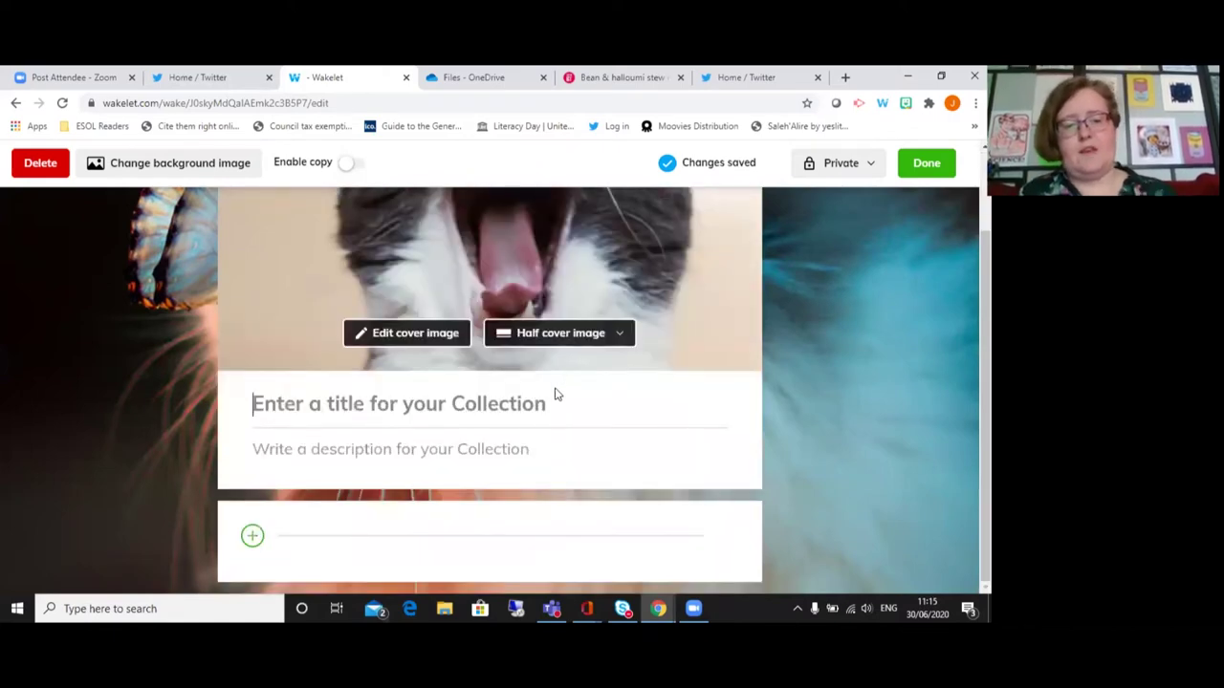
type("CATs")
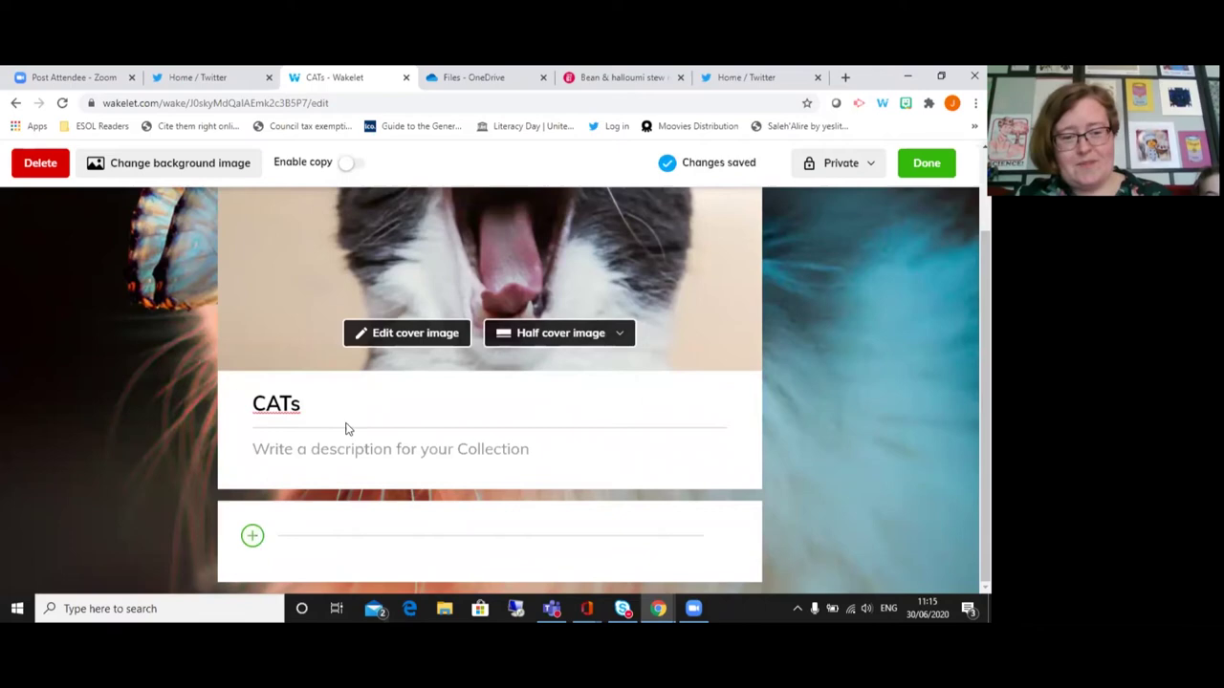
- Replace the collection title with "Cats" and enter the description "This is all about cats"
key("BackSpace")
key("BackSpace")
key("BackSpace")
key("BackSpace")
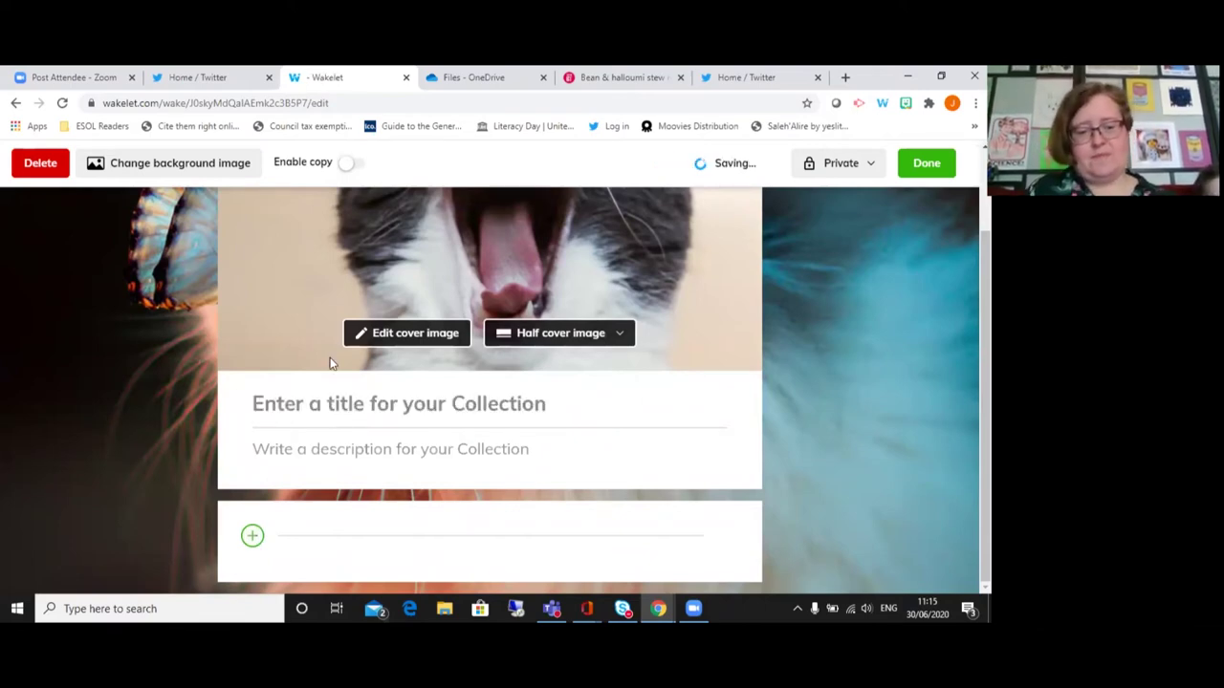
type("Cats")
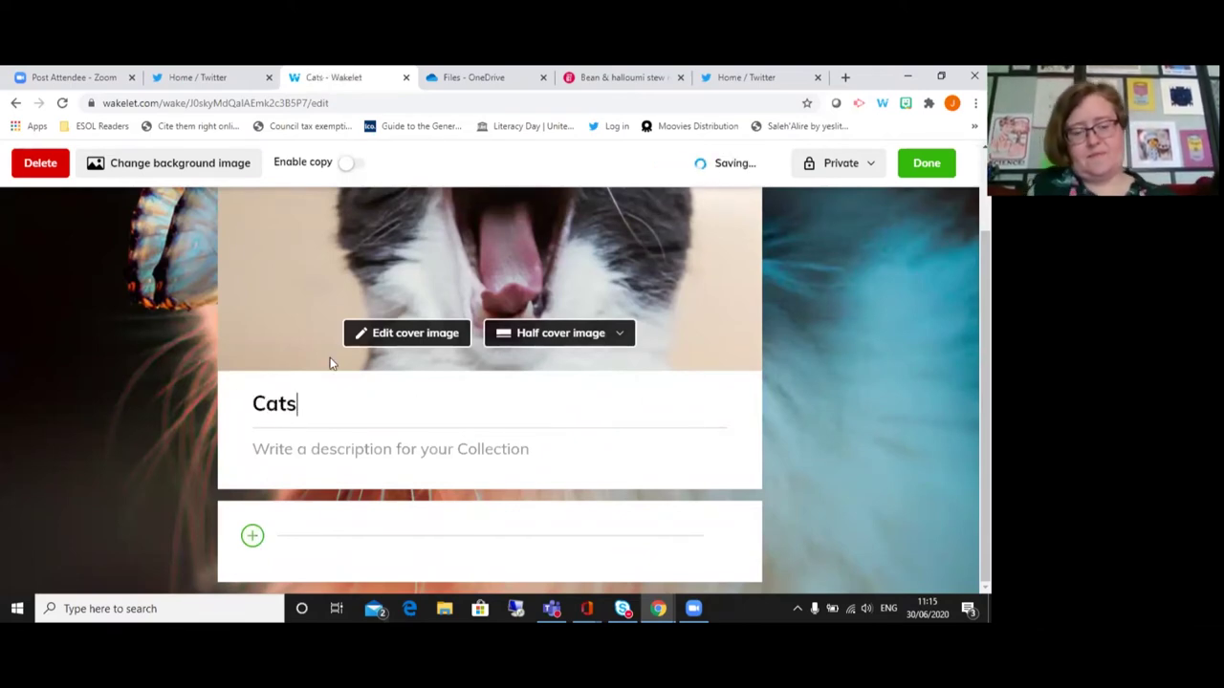
left_click(414, 437)
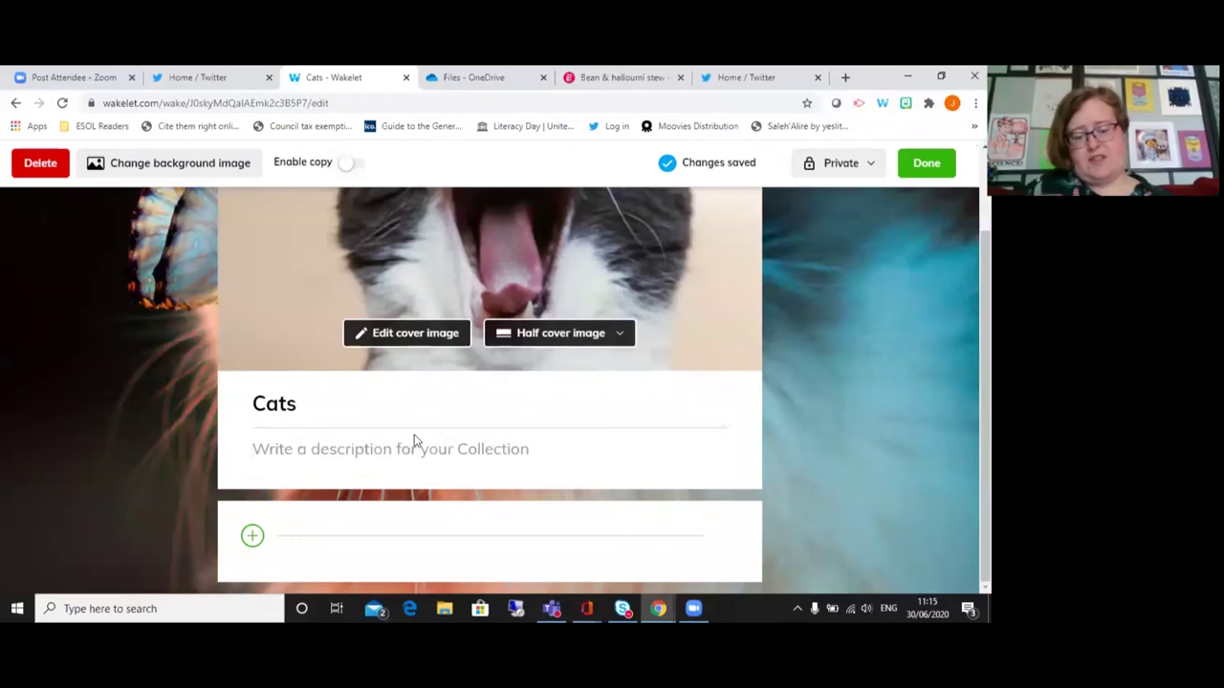
type("This is ")
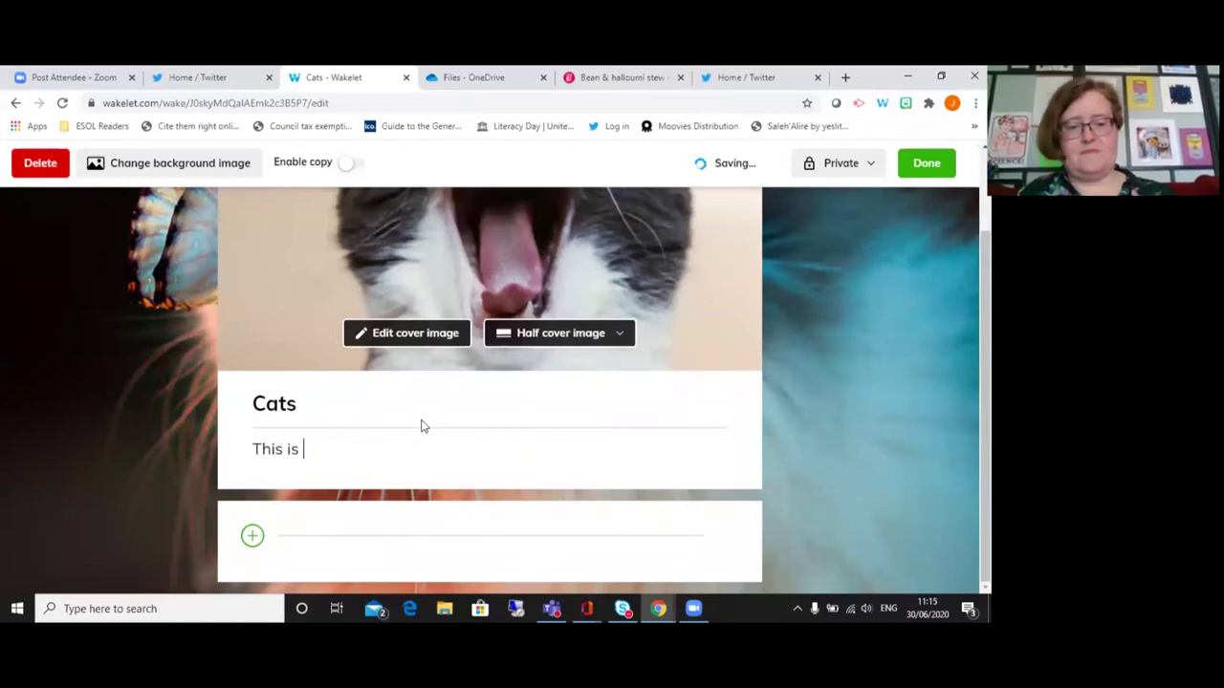
type("all about cats")
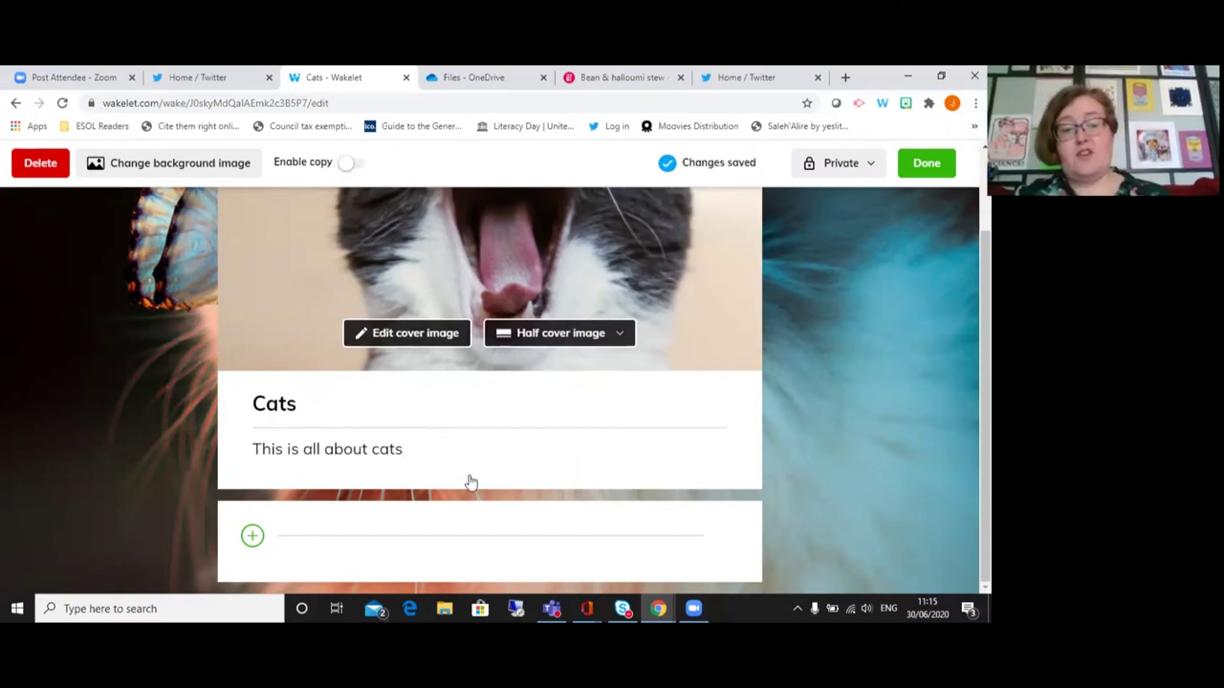
- Add a YouTube video to the collection: search "cats" and choose "Must Watch Cat Videos! Cute and Funny Cats"
left_click(251, 537)
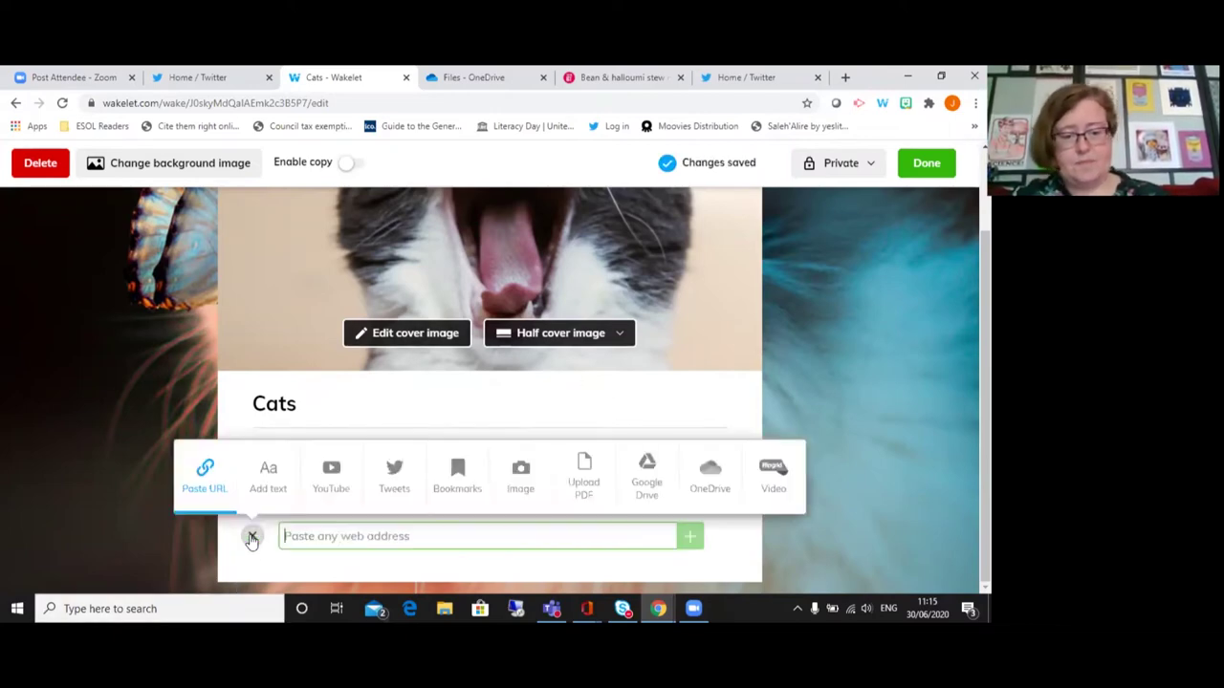
left_click(332, 488)
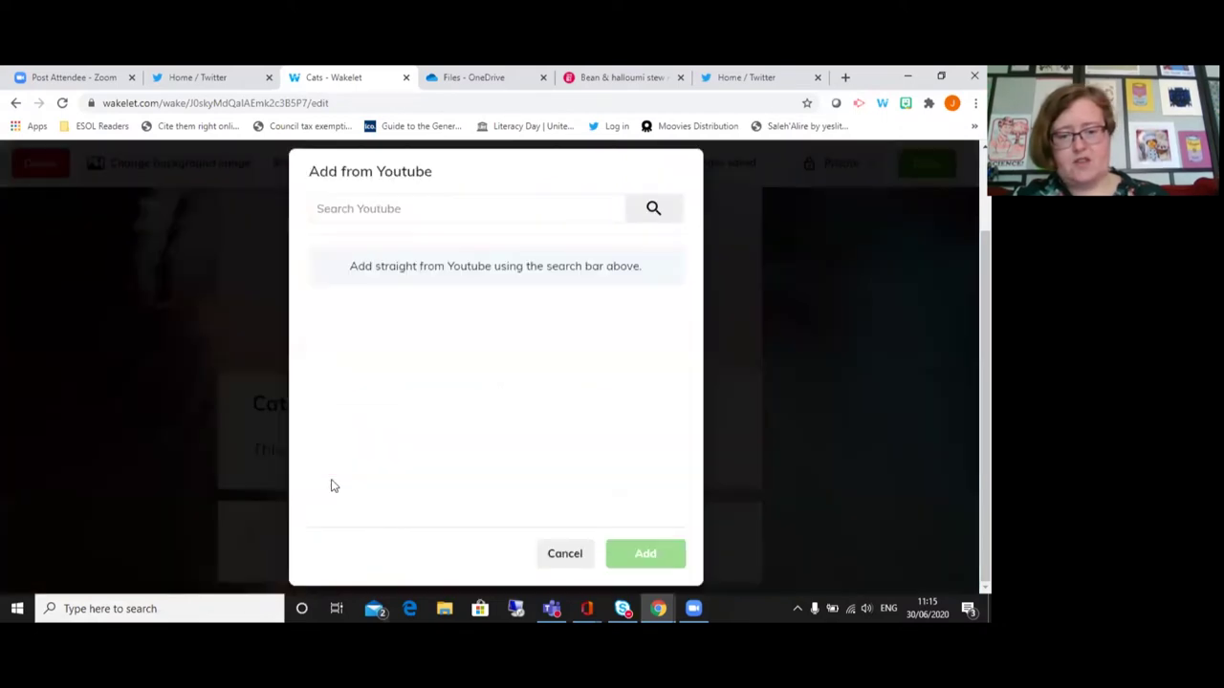
left_click(431, 207)
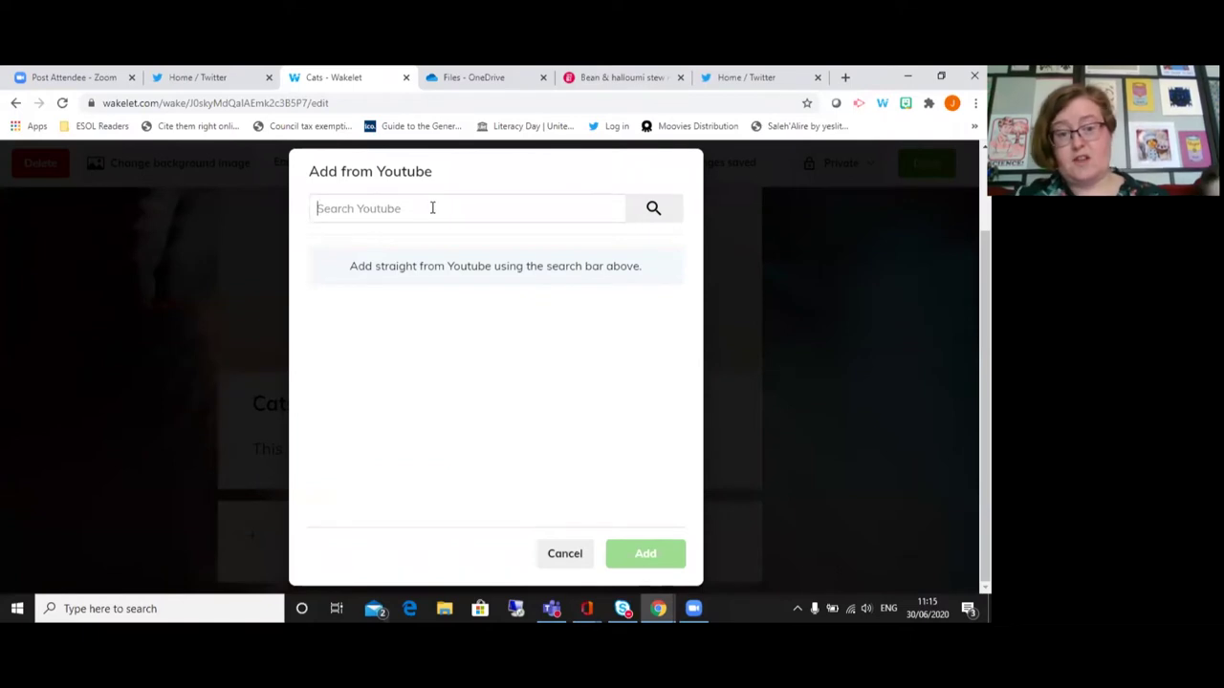
type("cats")
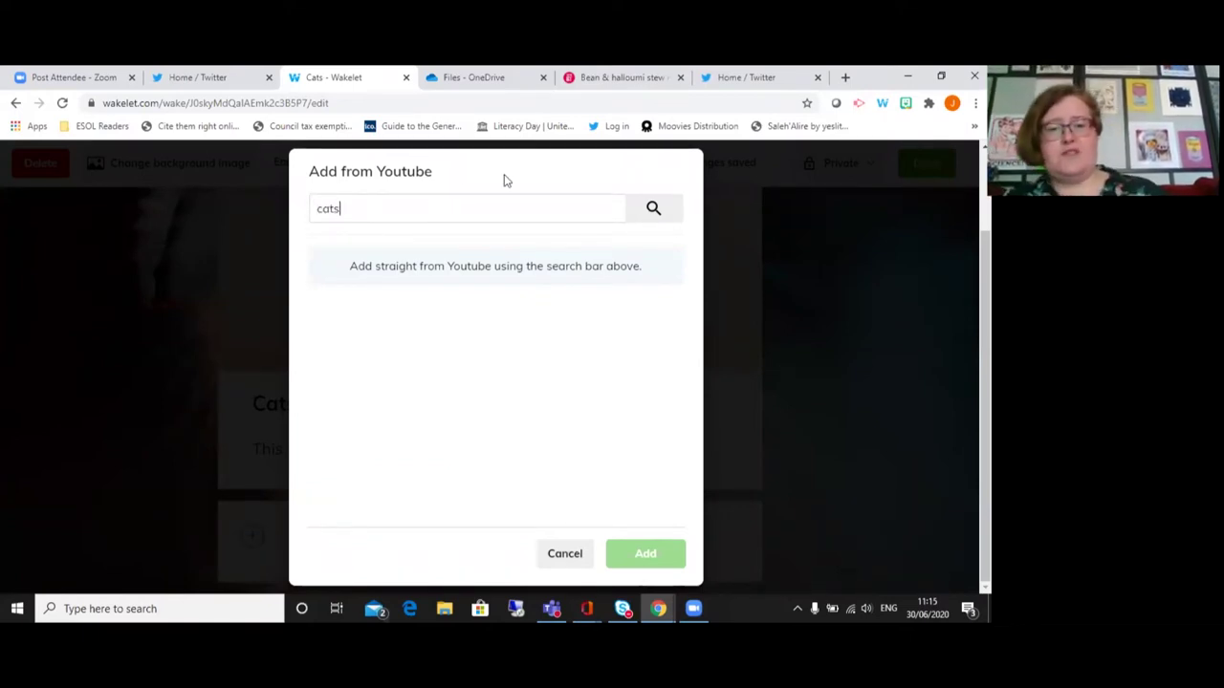
left_click(654, 208)
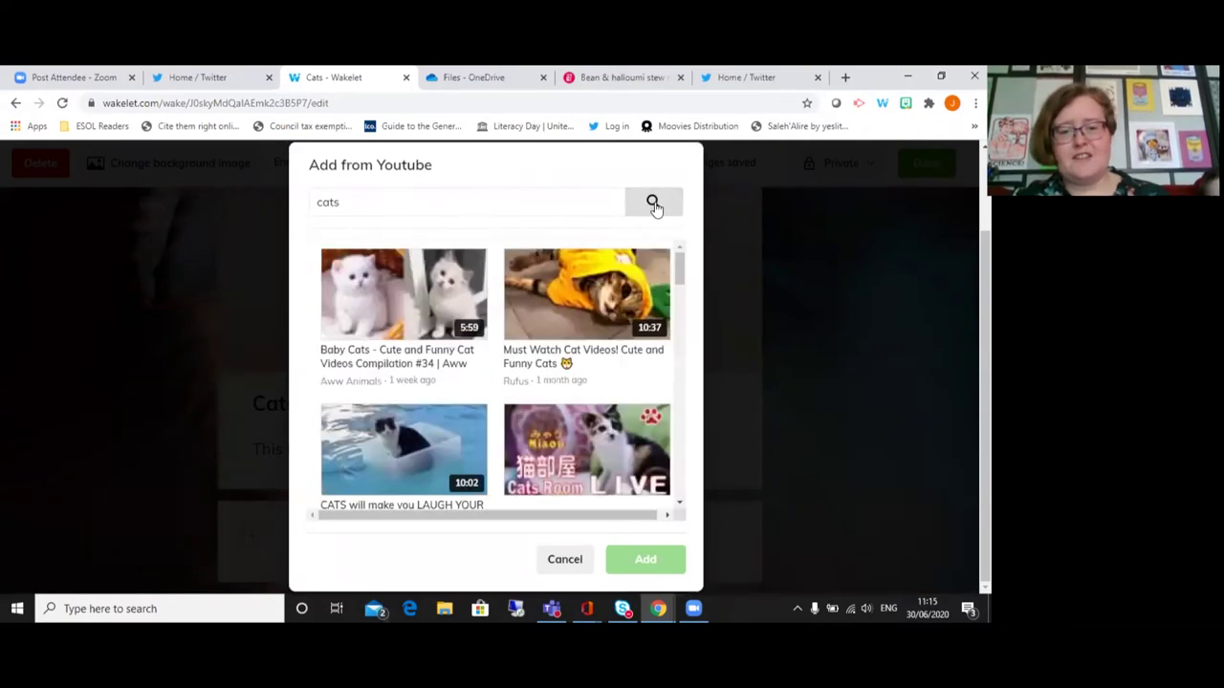
left_click(577, 324)
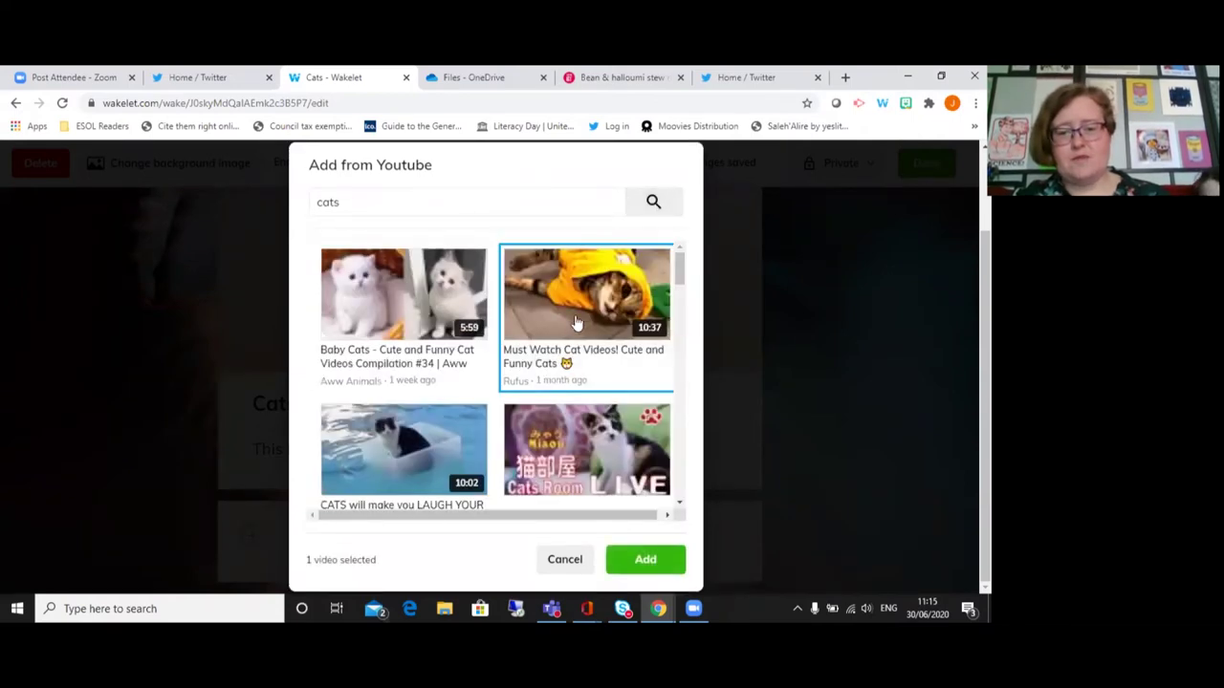
left_click(654, 568)
scroll(708, 344, "down", 5)
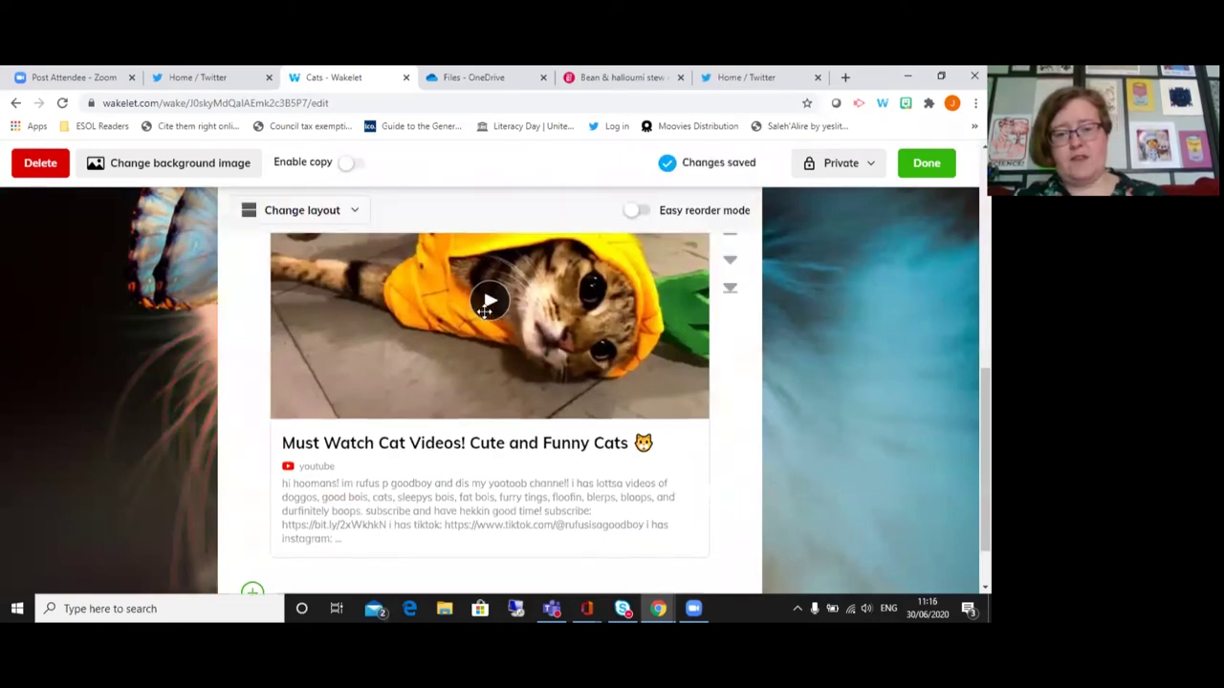
scroll(600, 307, "down", 1)
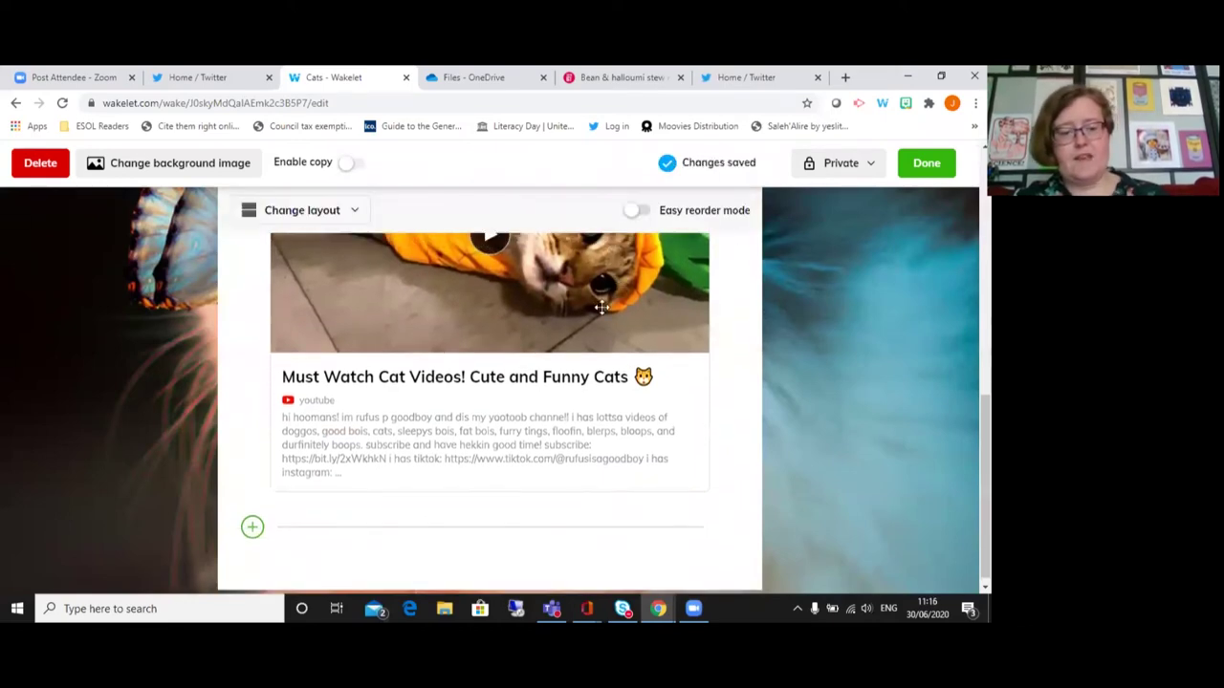
- Add the first Pusheen.com bookmark below the video, filtering the saved bookmarks by "pusheen"
left_click(252, 527)
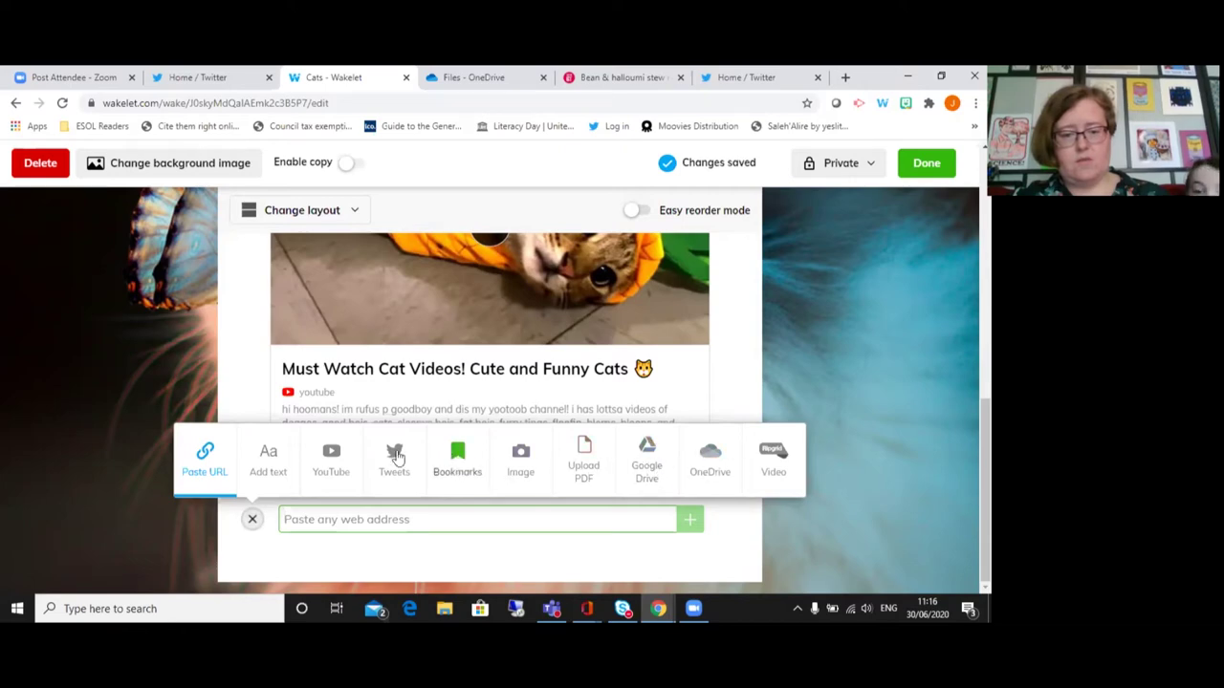
left_click(454, 469)
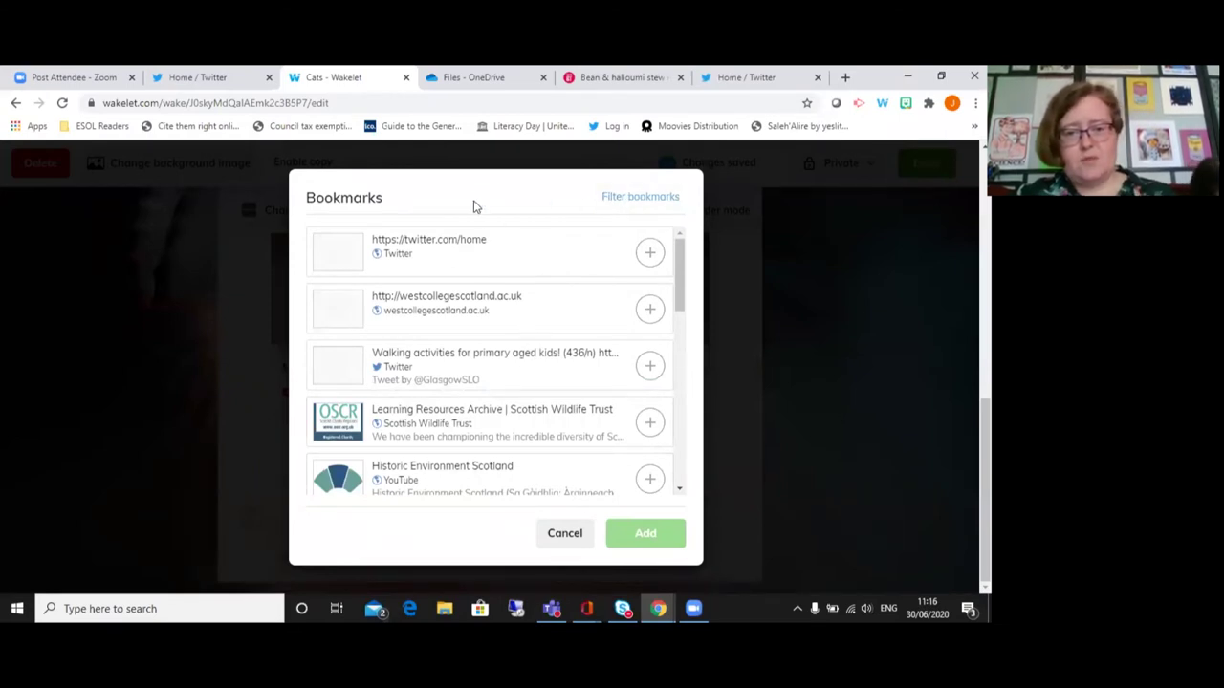
left_click(626, 198)
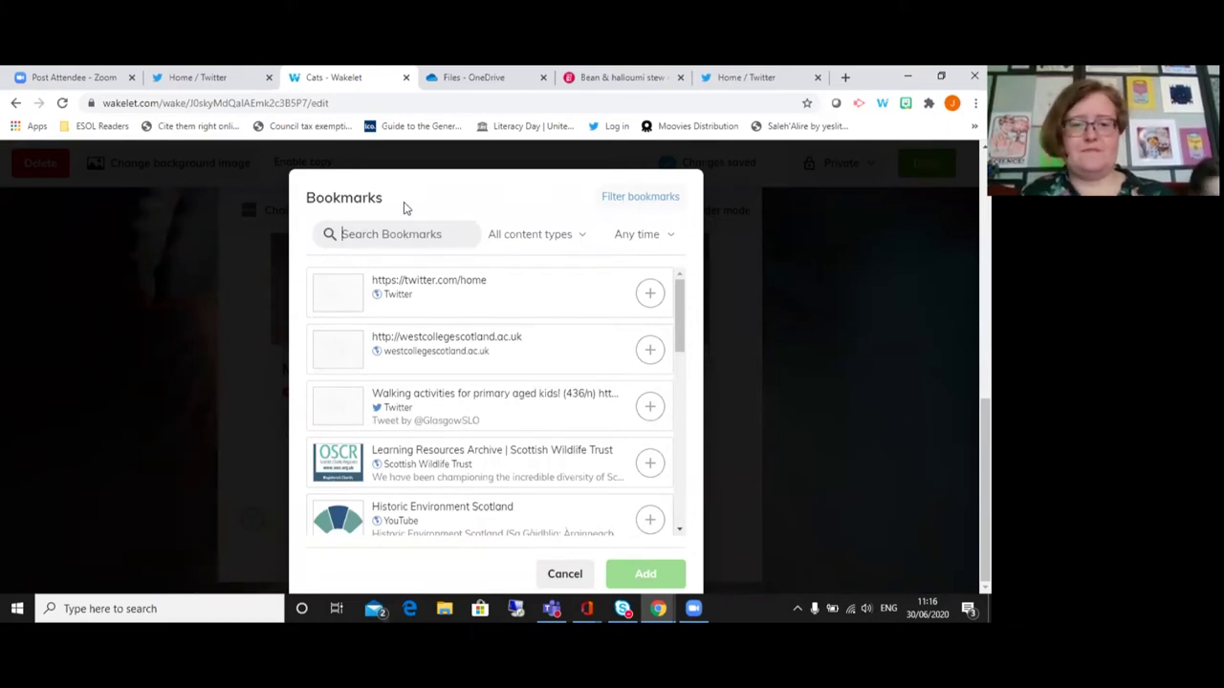
type("pusheen")
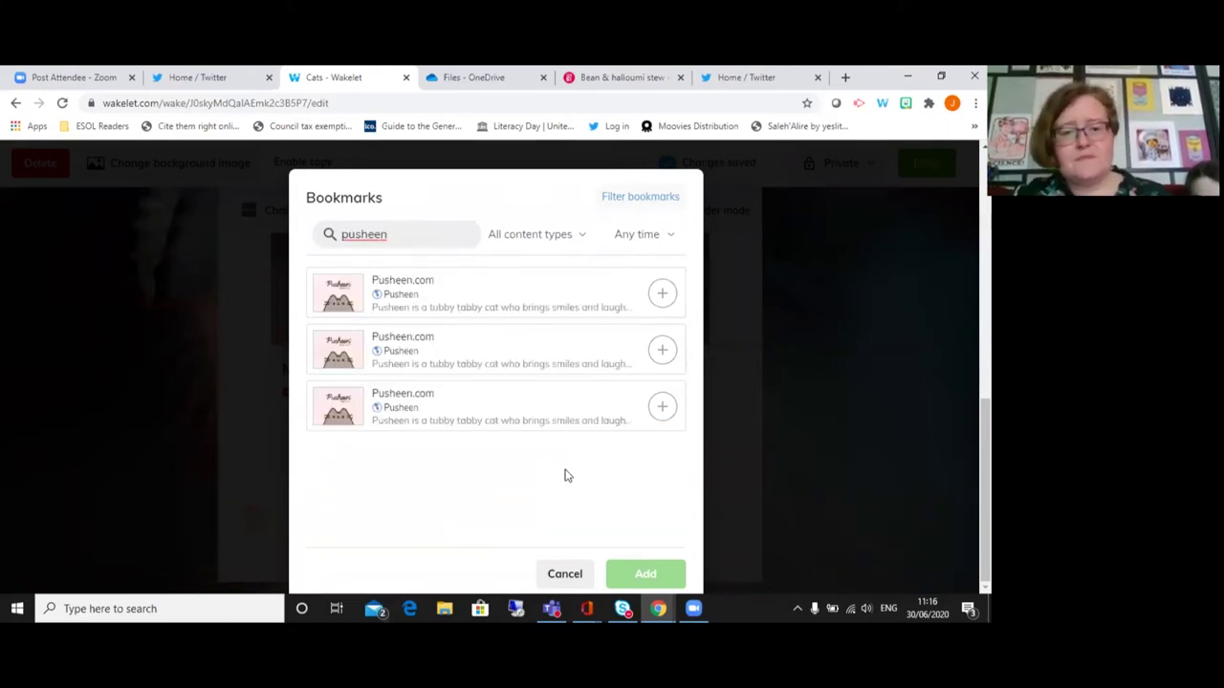
left_click(662, 294)
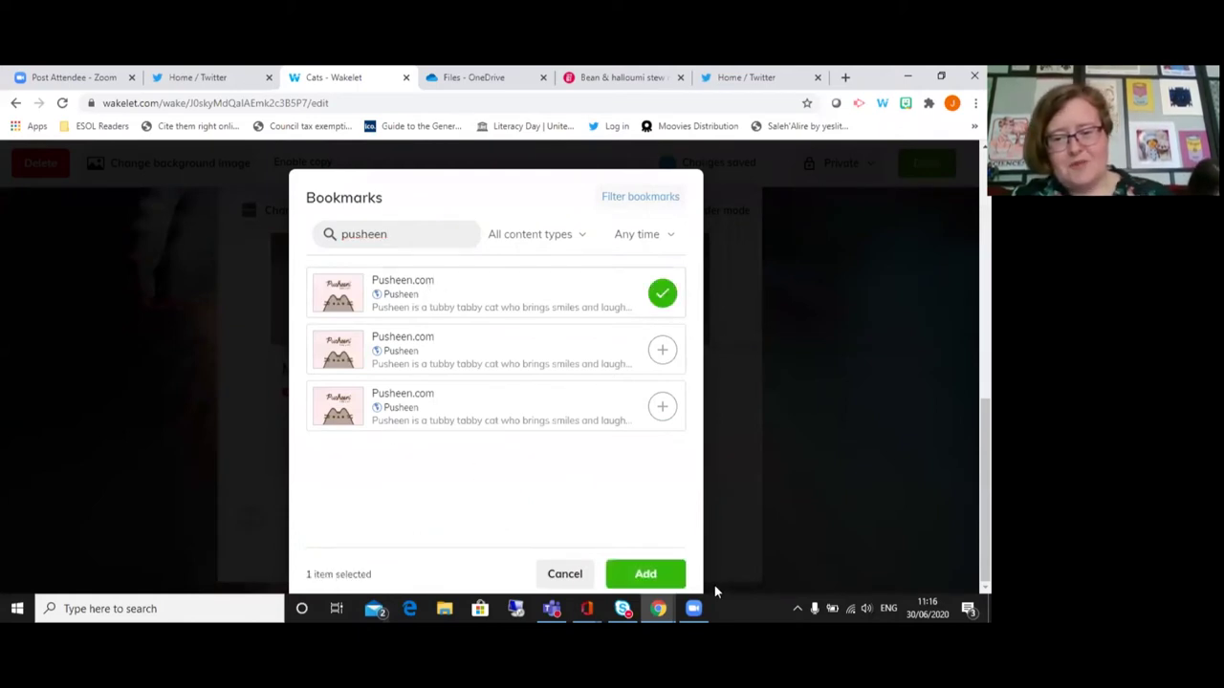
left_click(645, 574)
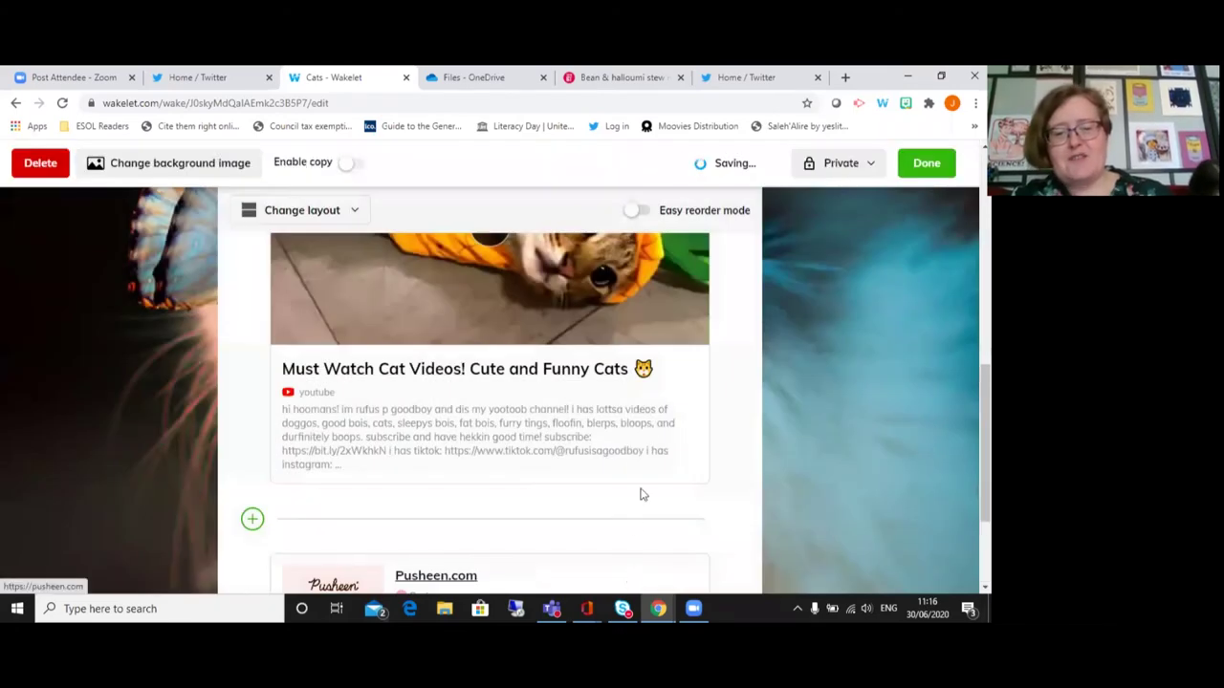
scroll(641, 479, "down", 2)
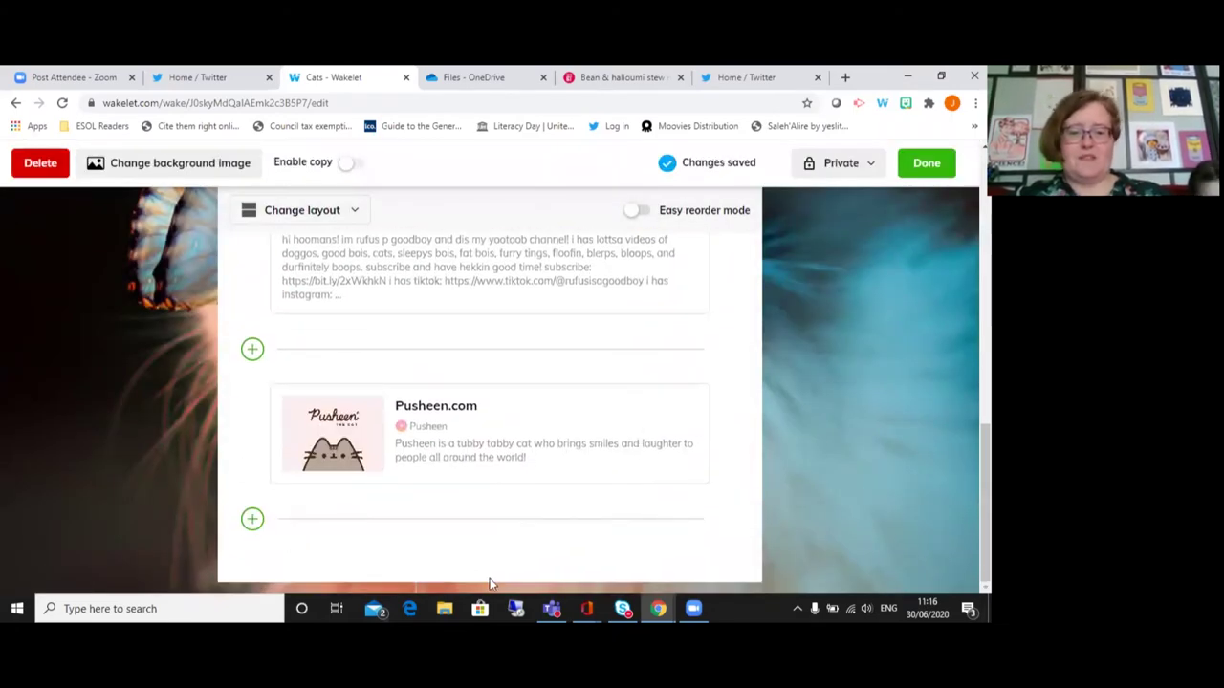
- Finish editing the Cats collection and review its description and items in the viewing page
scroll(620, 366, "up", 3)
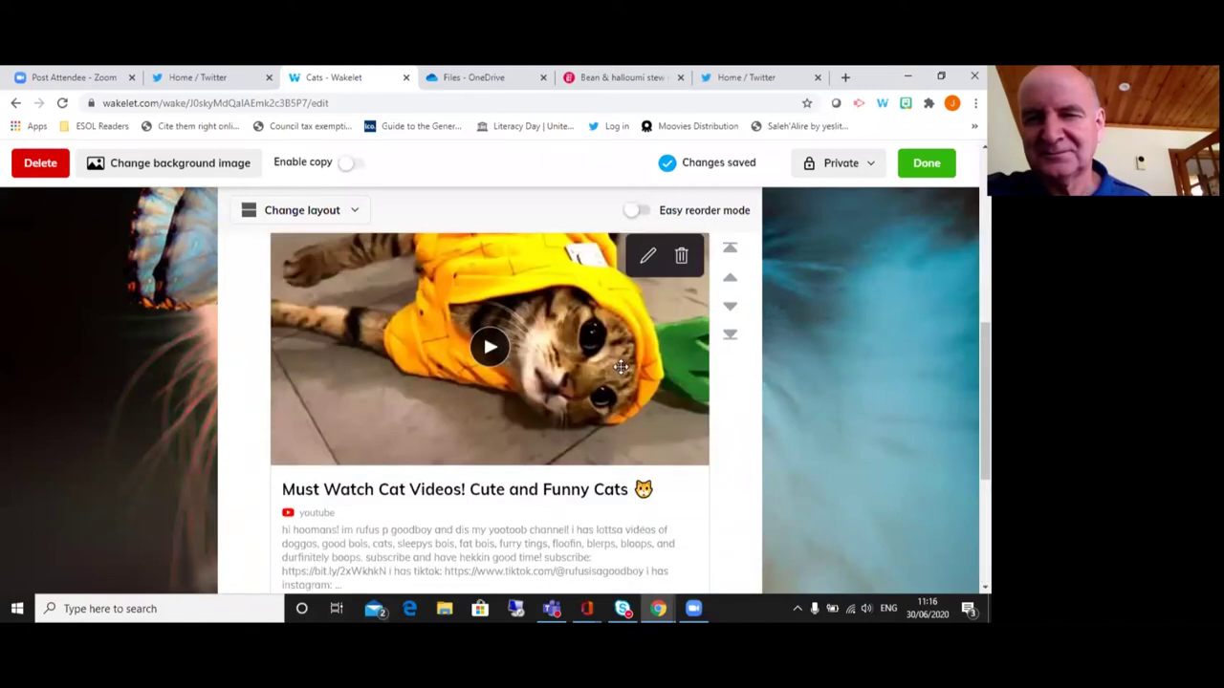
scroll(622, 368, "up", 3)
scroll(623, 373, "down", 6)
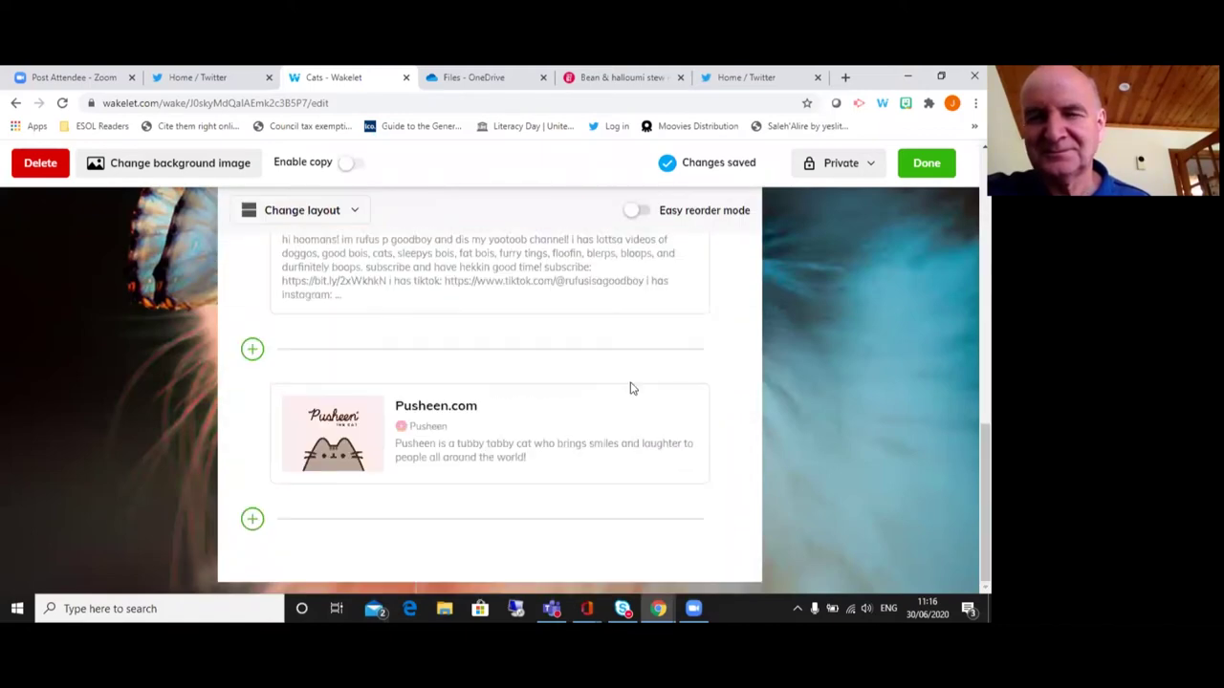
scroll(689, 373, "up", 10)
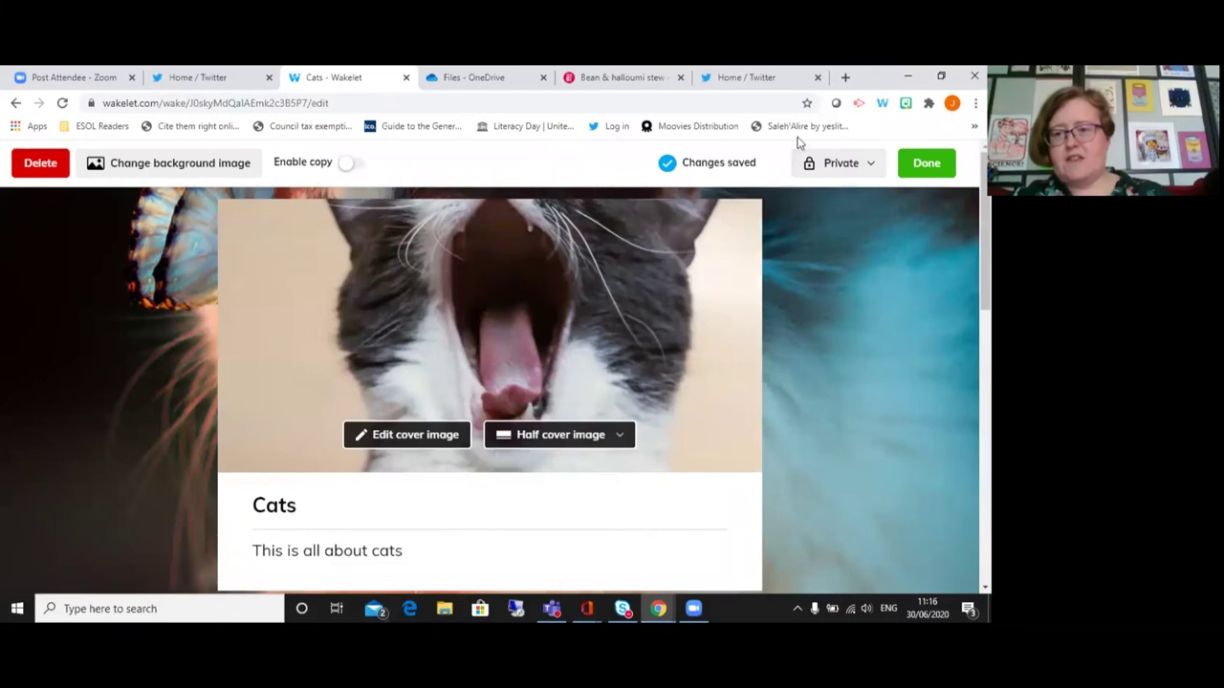
left_click(904, 162)
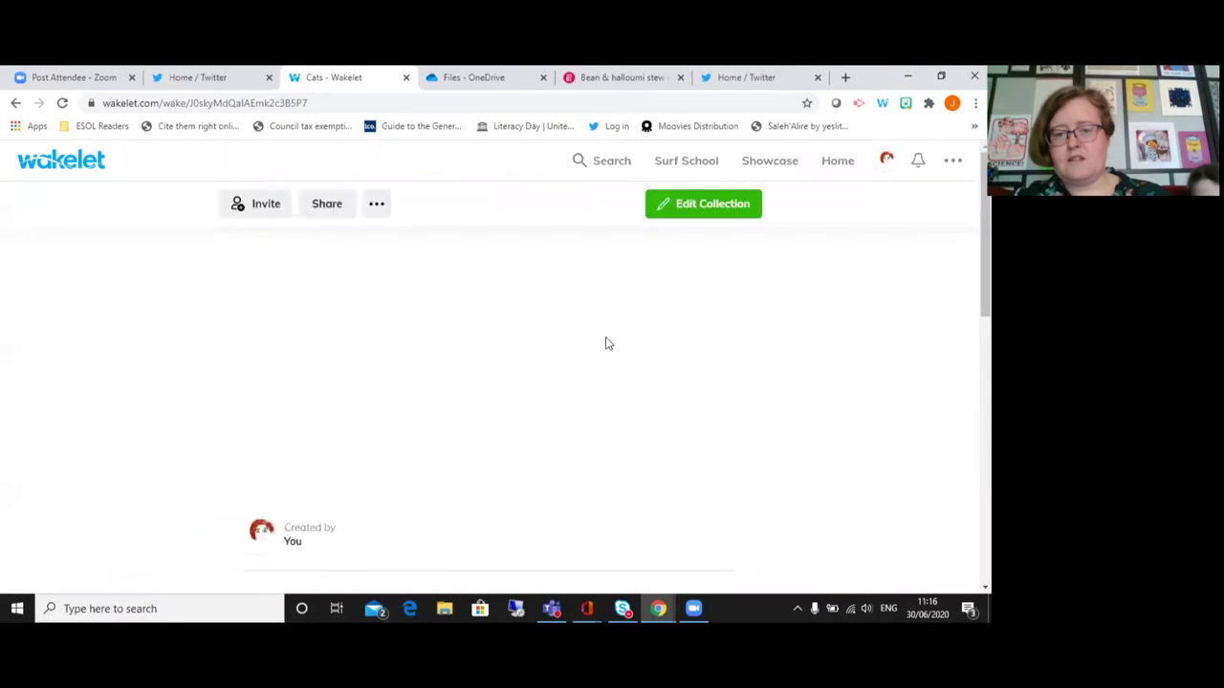
scroll(614, 337, "down", 5)
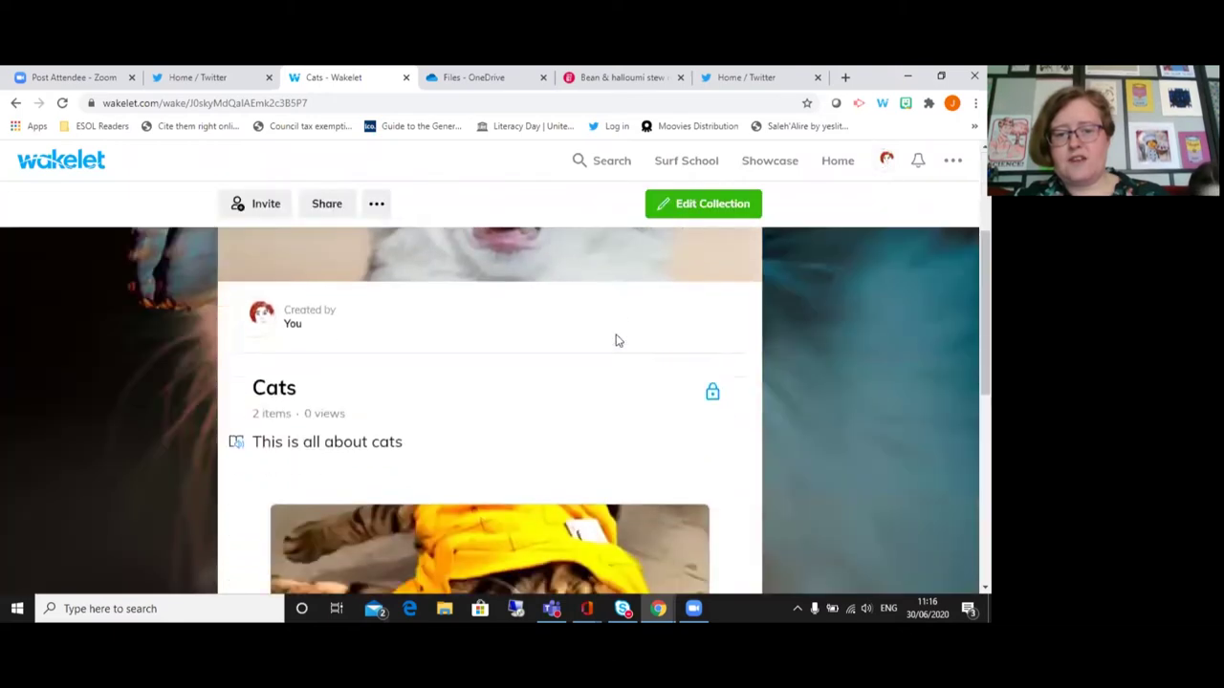
scroll(617, 337, "down", 3)
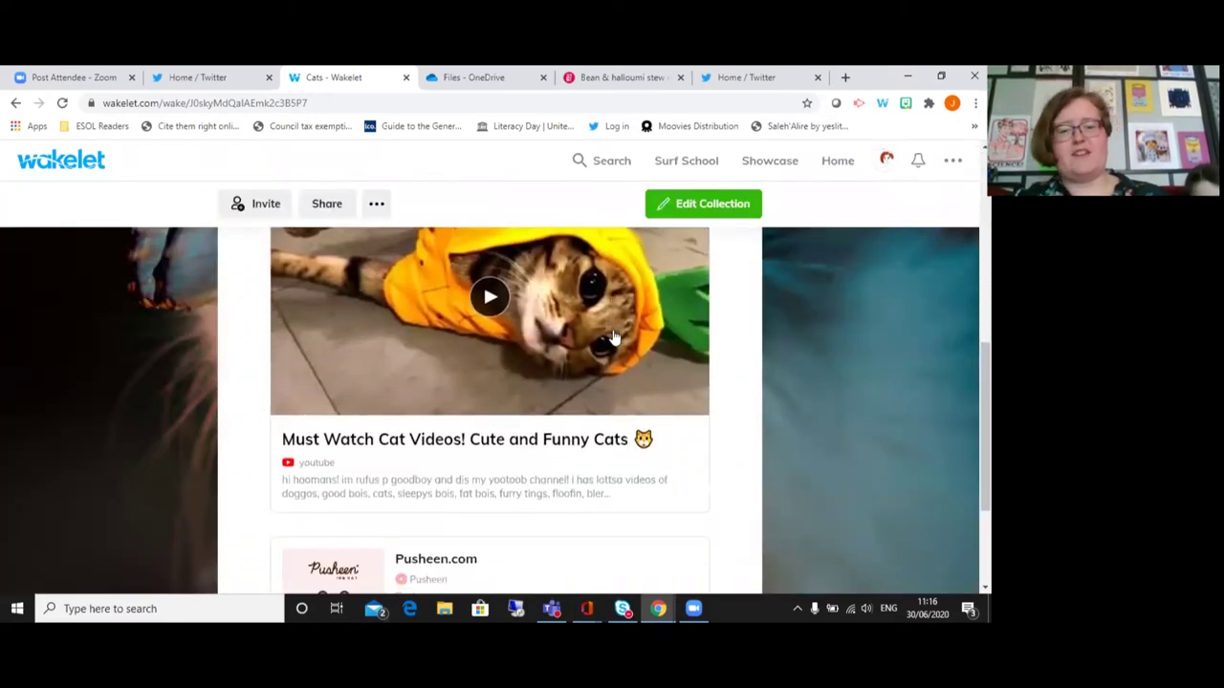
scroll(617, 347, "up", 4)
scroll(488, 373, "down", 2)
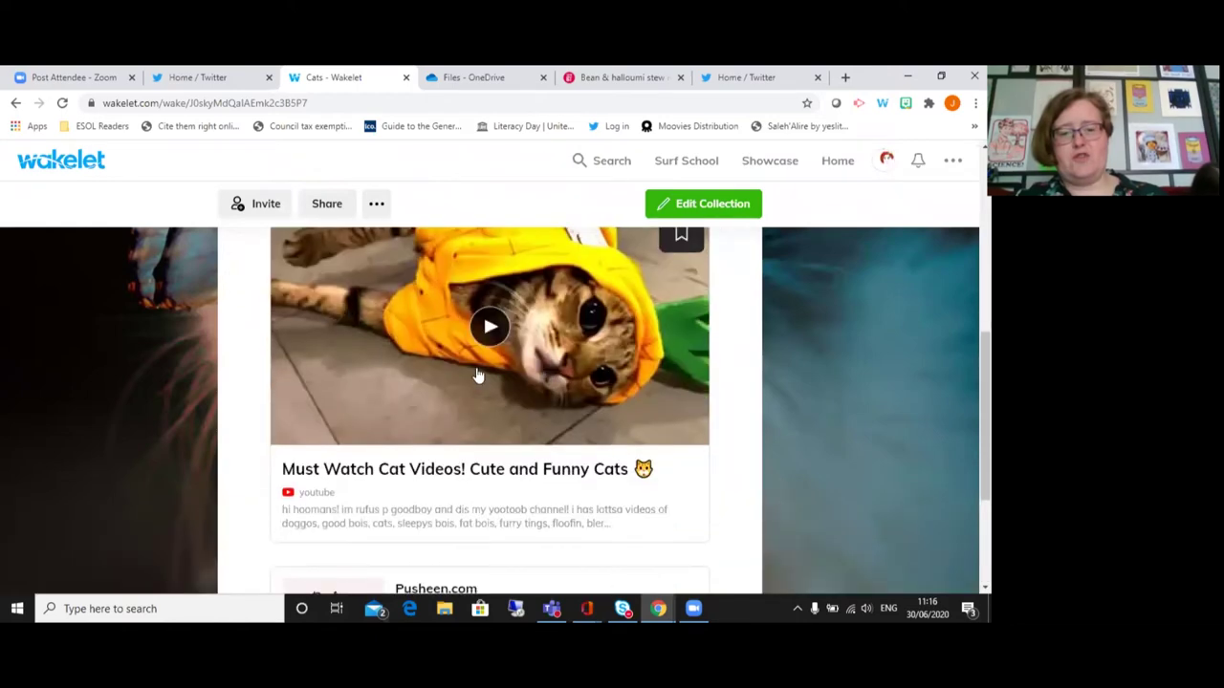
- Play the cat video from the collection briefly, pause it and return to the collection's items
left_click(490, 333)
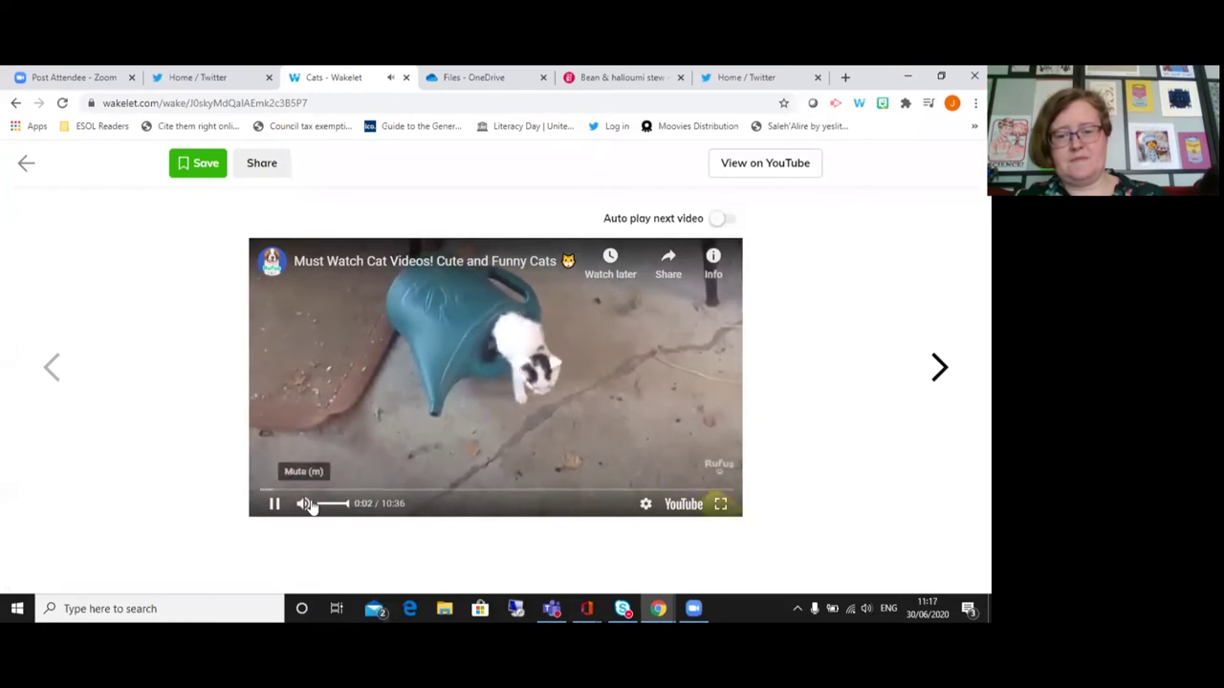
left_click(274, 505)
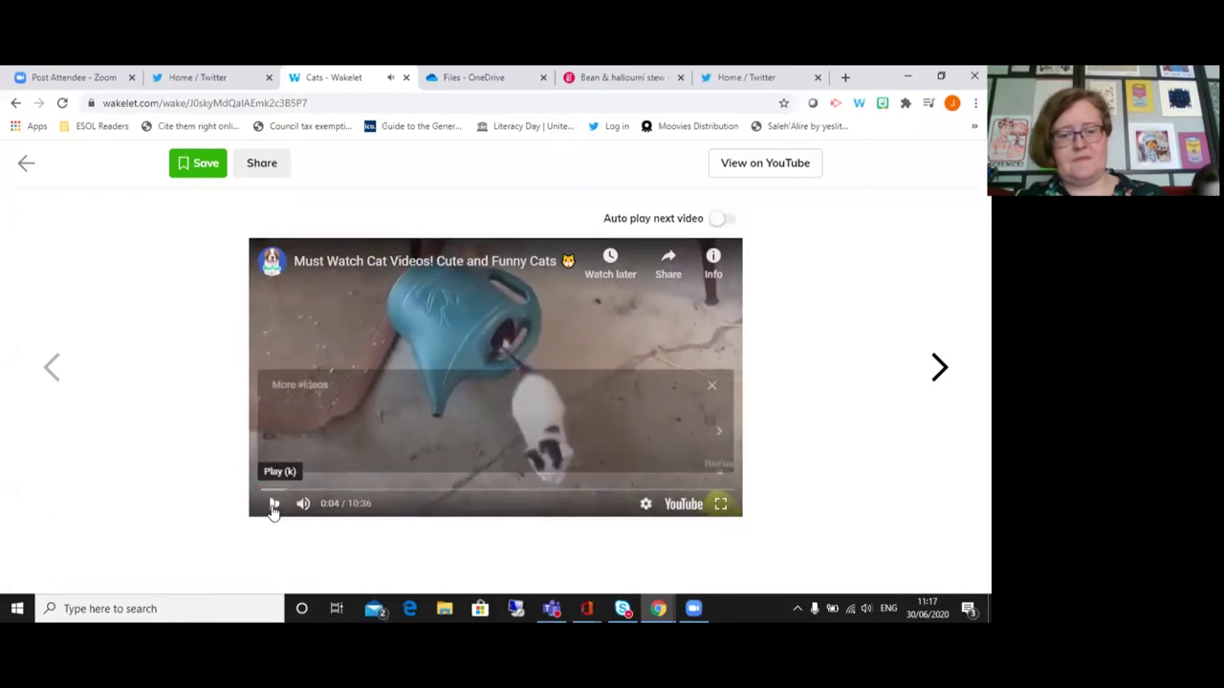
left_click(25, 163)
scroll(535, 402, "down", 3)
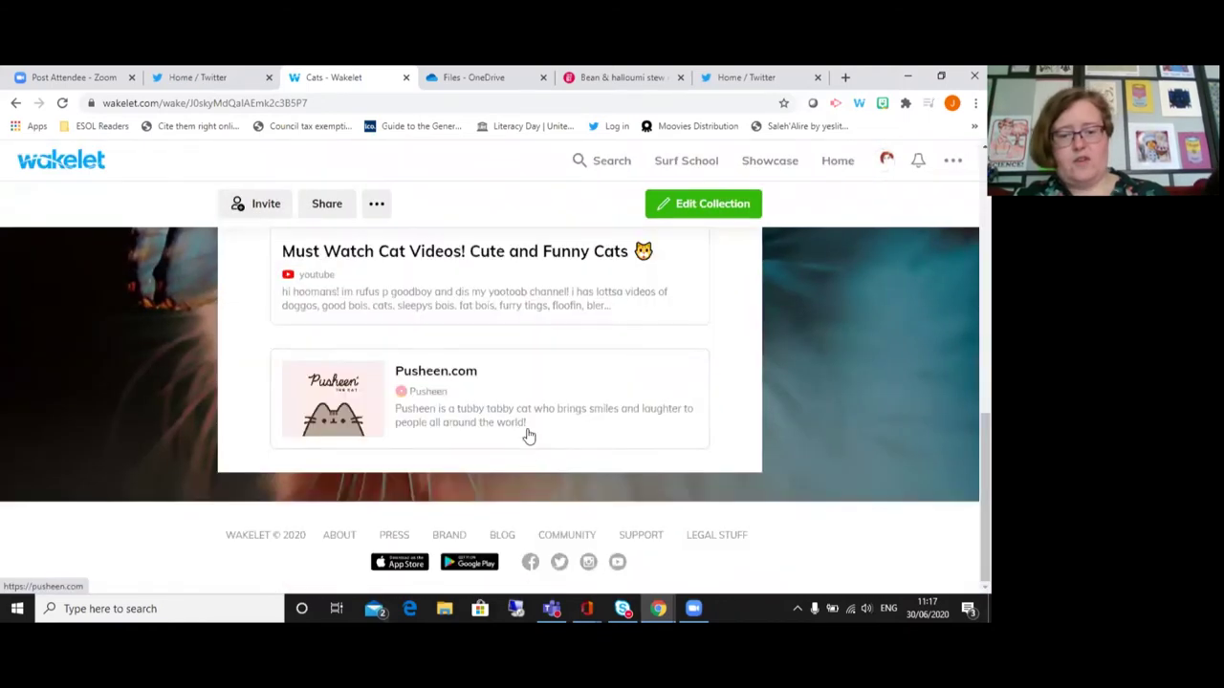
- Open the Pusheen.com link from the collection, and close the second Twitter page and the Bean & halloumi stew page
left_click(429, 380)
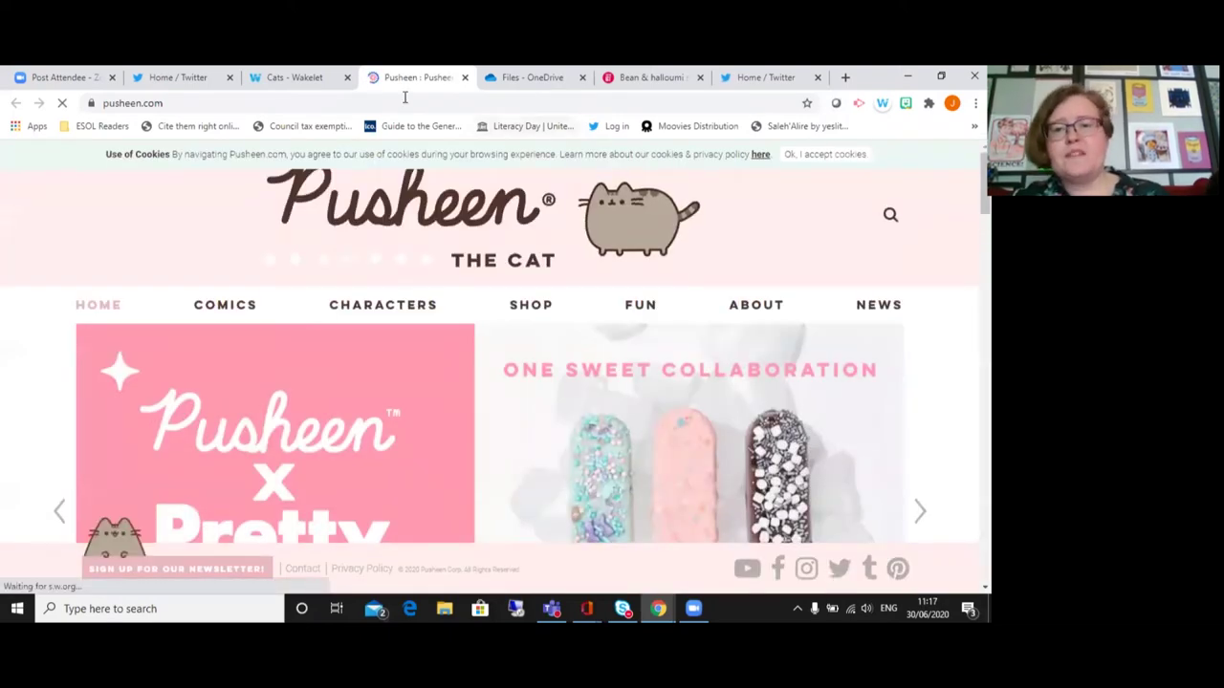
left_click(817, 76)
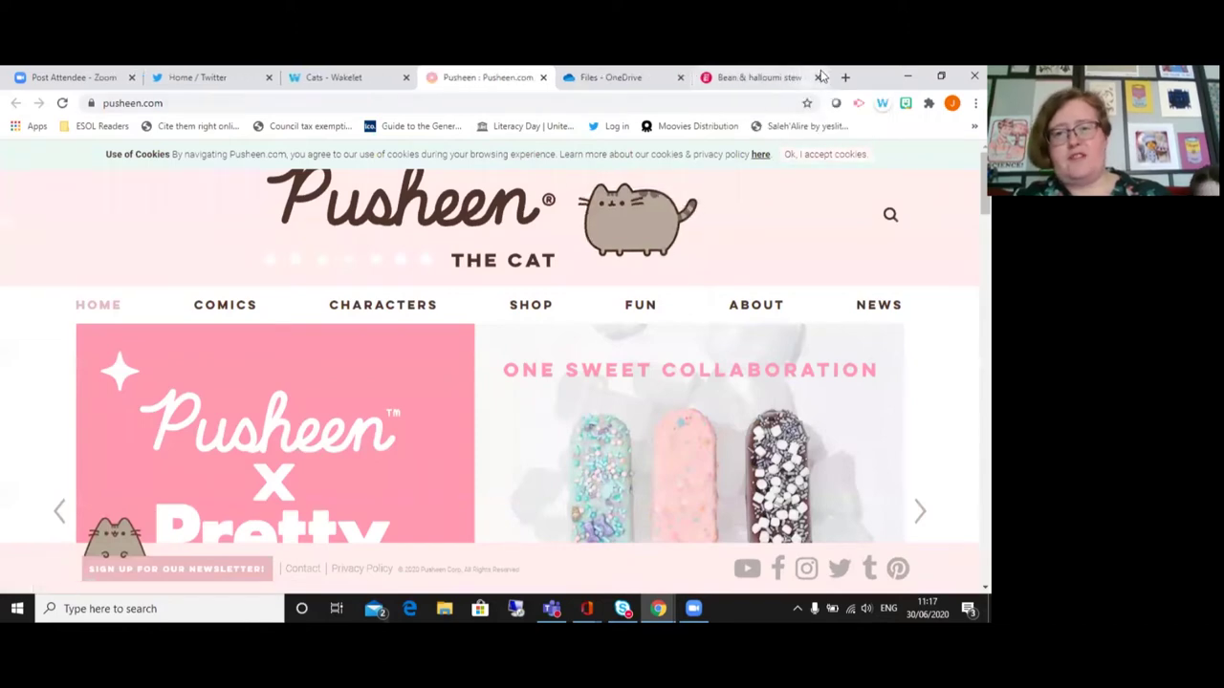
left_click(817, 77)
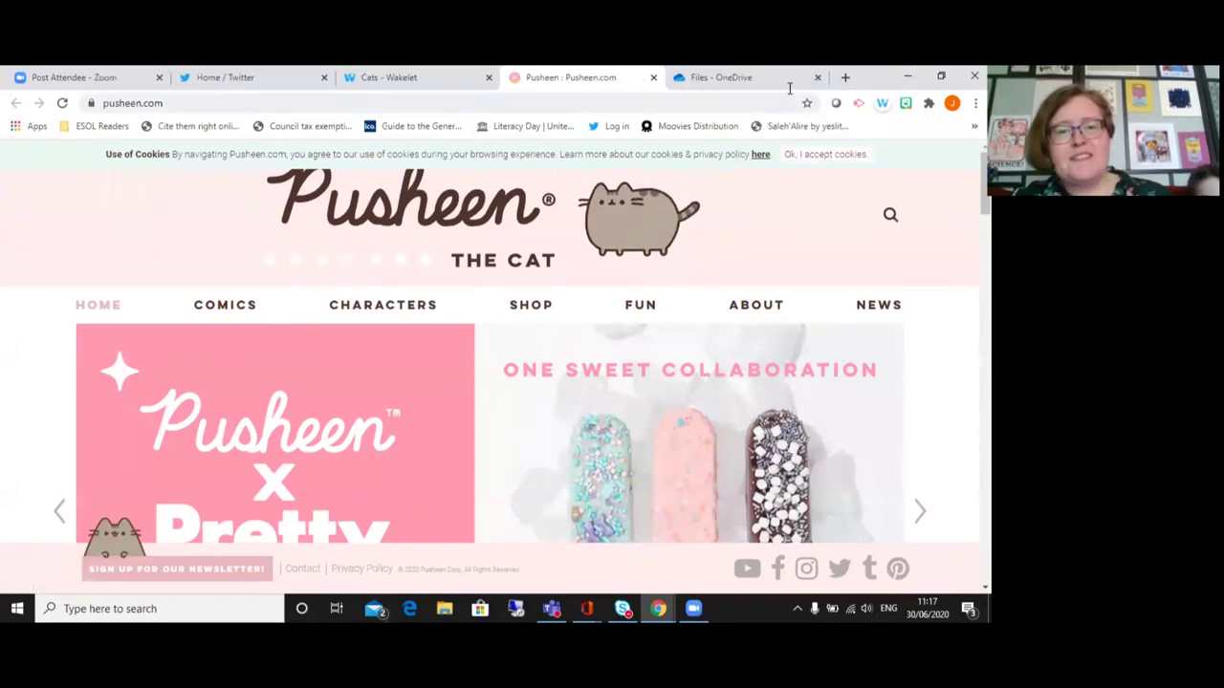
- Look through the open pages from Twitter to the OneDrive document "How to activate an OpenAthens Account"
left_click(229, 84)
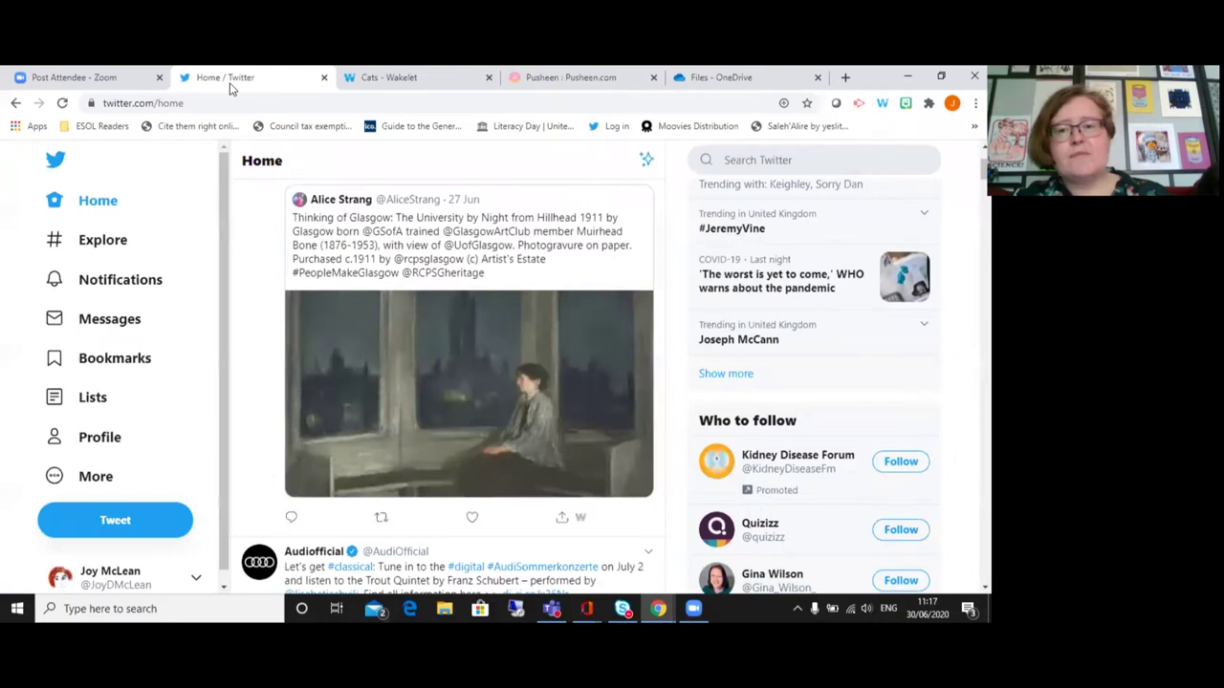
key("ctrl+Tab")
key("ctrl+Tab")
key("ctrl+Tab")
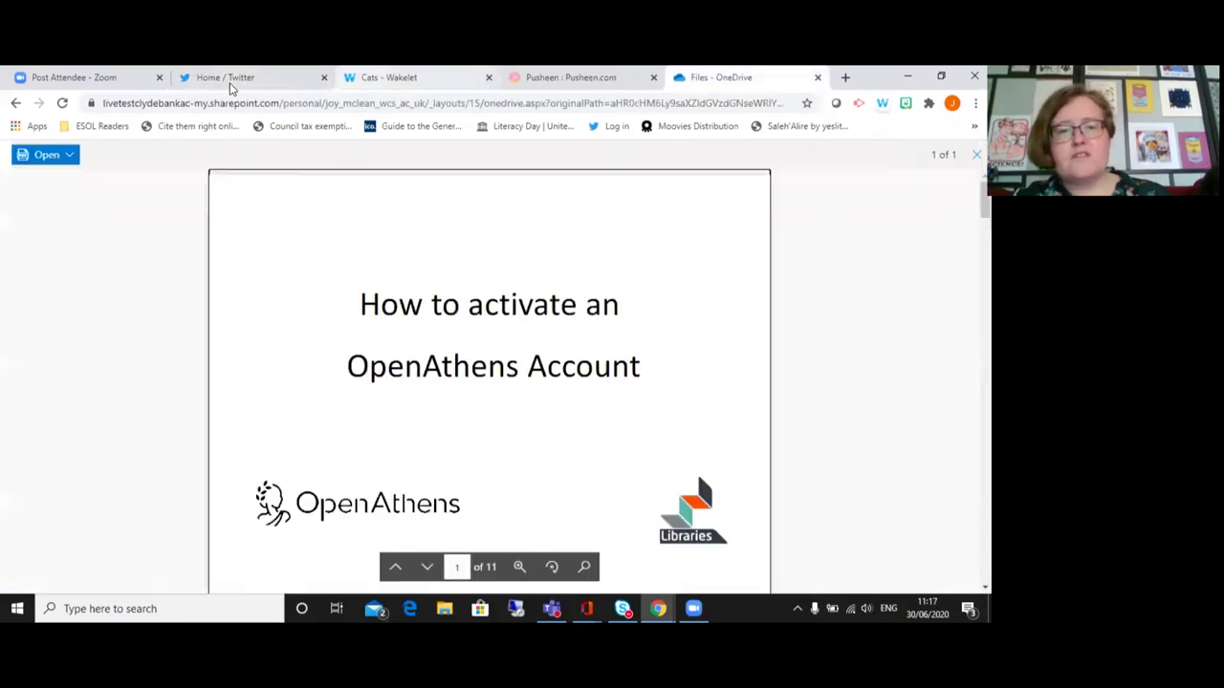
- Return to the Cats collection in Wakelet and open its contributor invitation options
key("ctrl+shift+Tab")
key("ctrl+shift+Tab")
scroll(467, 283, "up", 10)
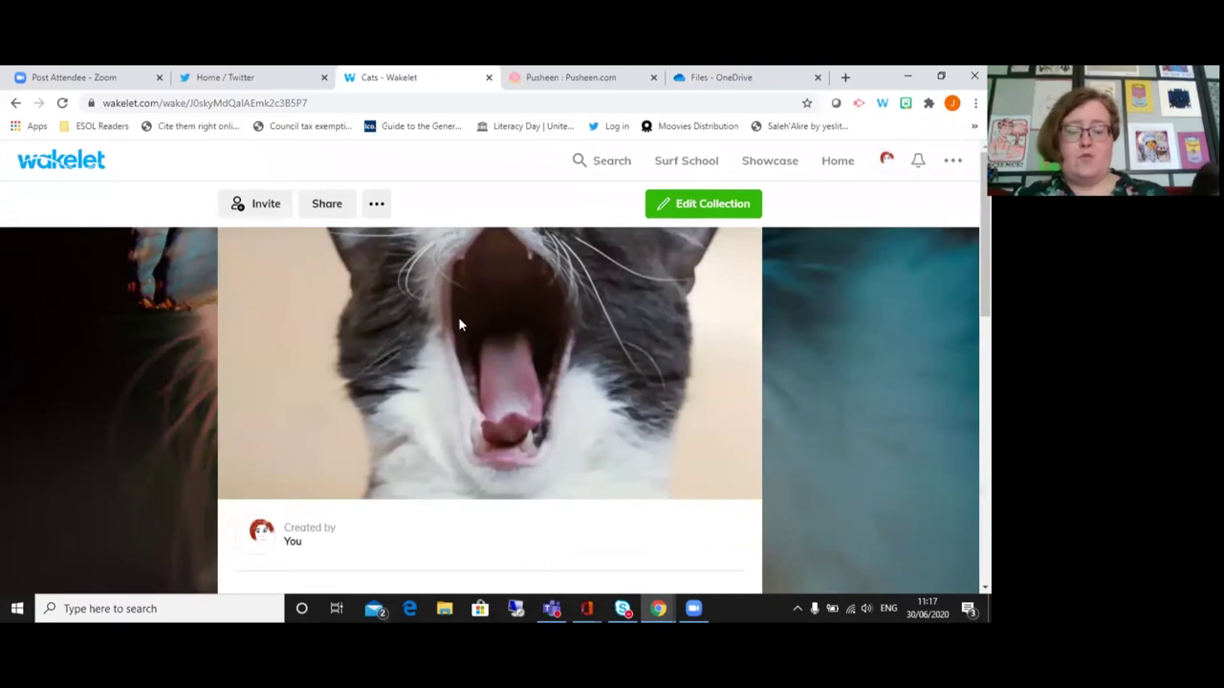
left_click(259, 212)
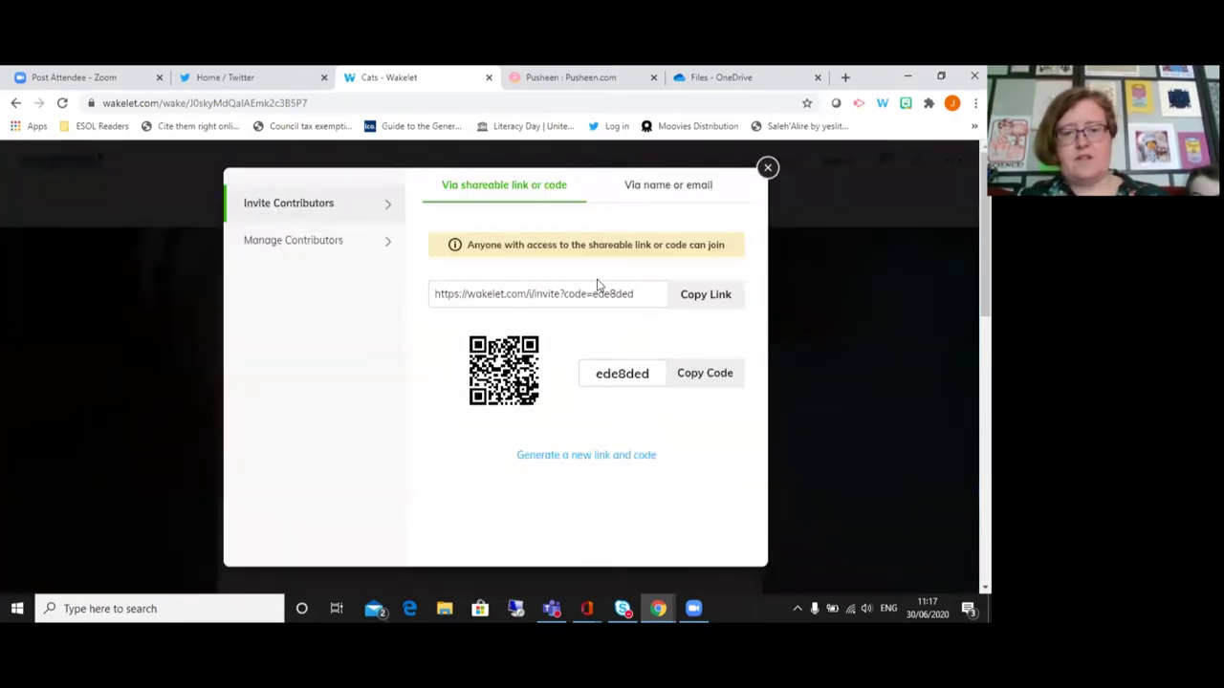
- Look through the followed people who can be invited to the Cats collection by name or email
left_click(690, 188)
scroll(509, 304, "down", 2)
scroll(509, 304, "down", 3)
scroll(509, 287, "up", 3)
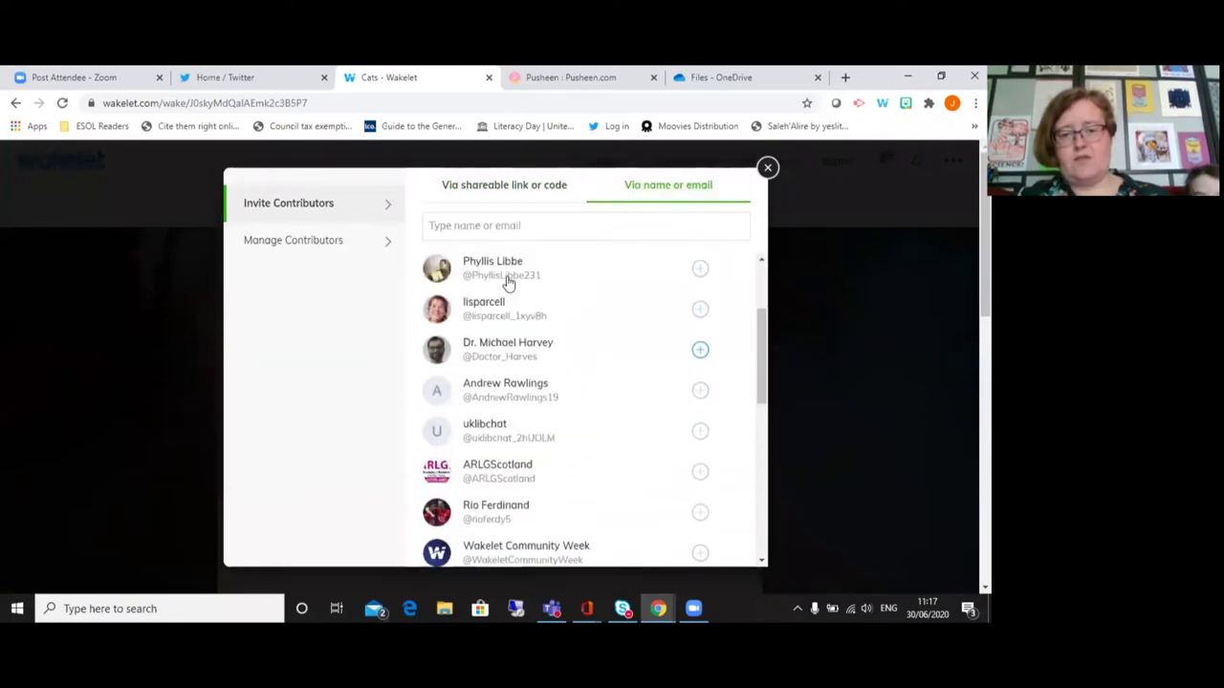
scroll(509, 283, "up", 3)
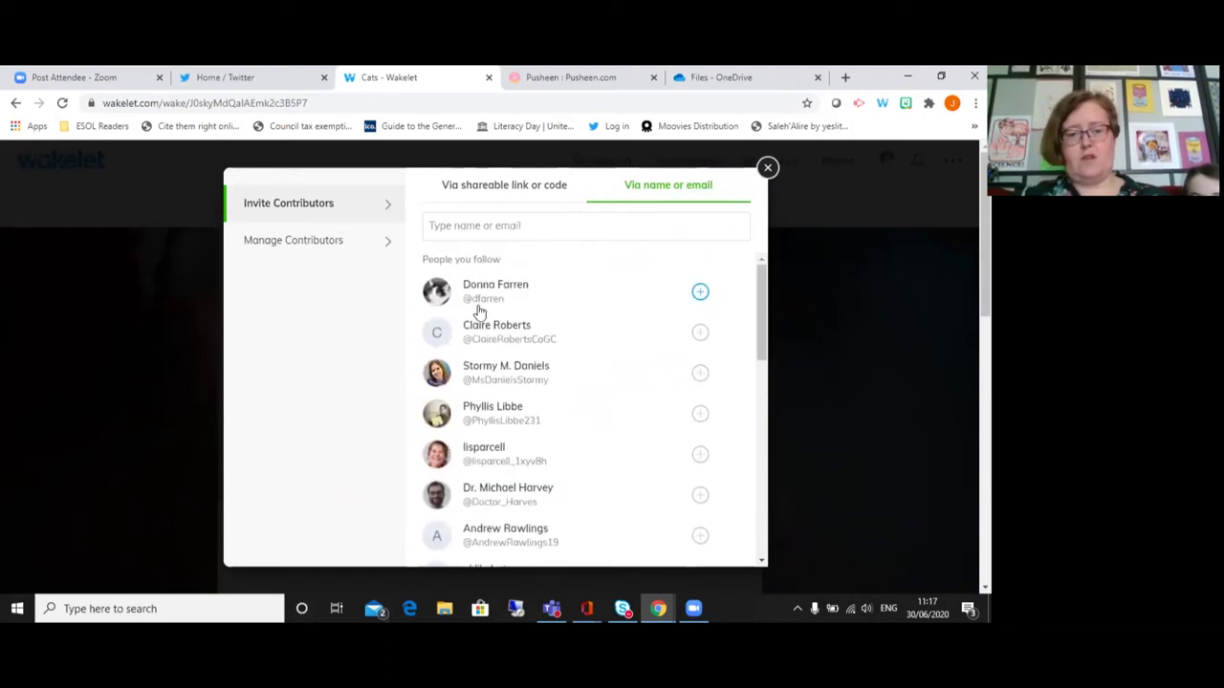
scroll(478, 320, "down", 2)
scroll(506, 465, "down", 3)
scroll(499, 438, "up", 5)
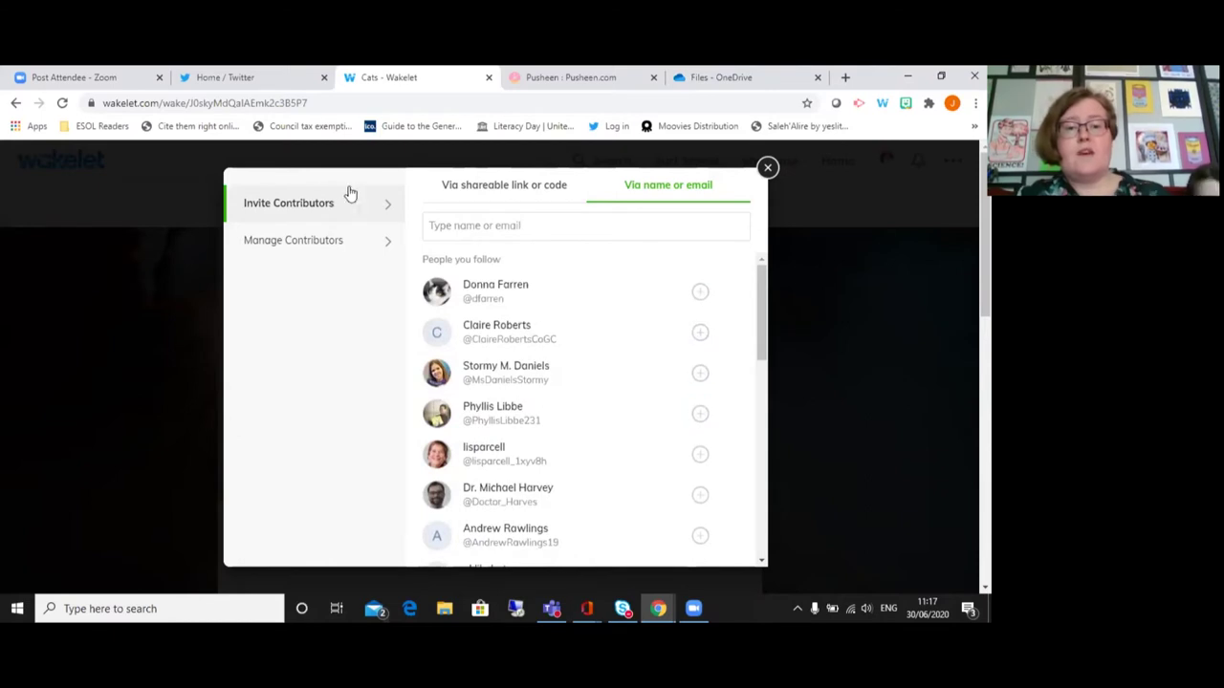
- Copy the Cats collection's contributor code from the shareable link options and close the invitation dialog
left_click(483, 184)
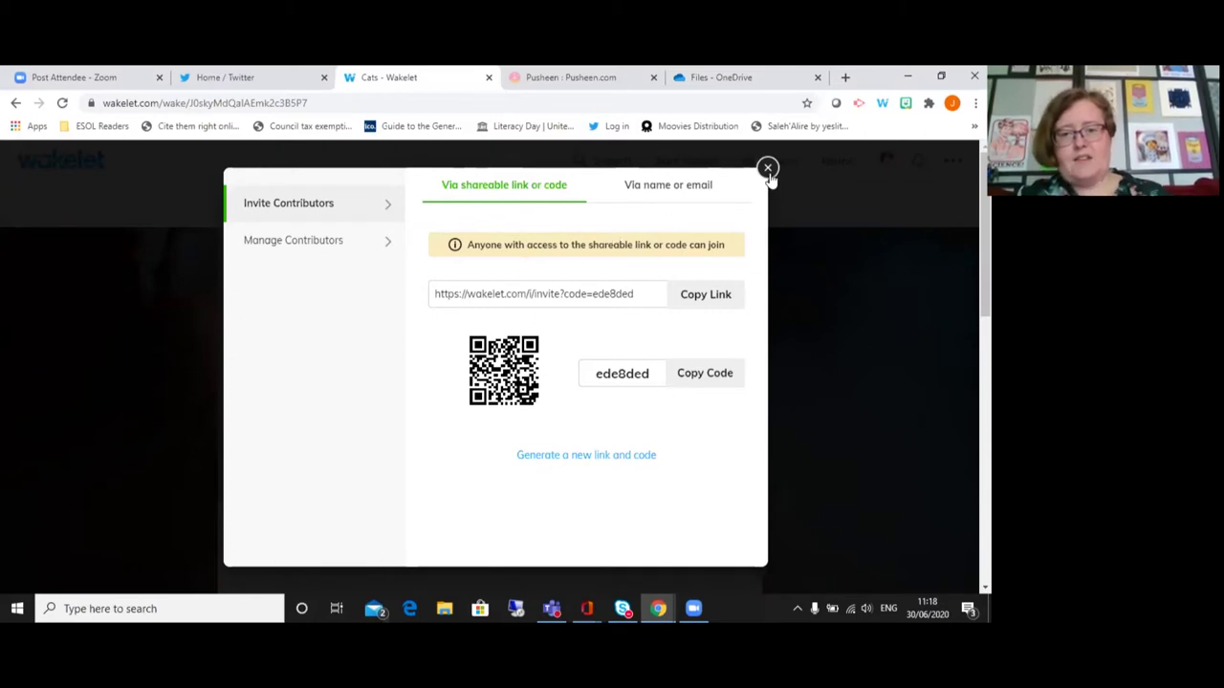
left_click(709, 374)
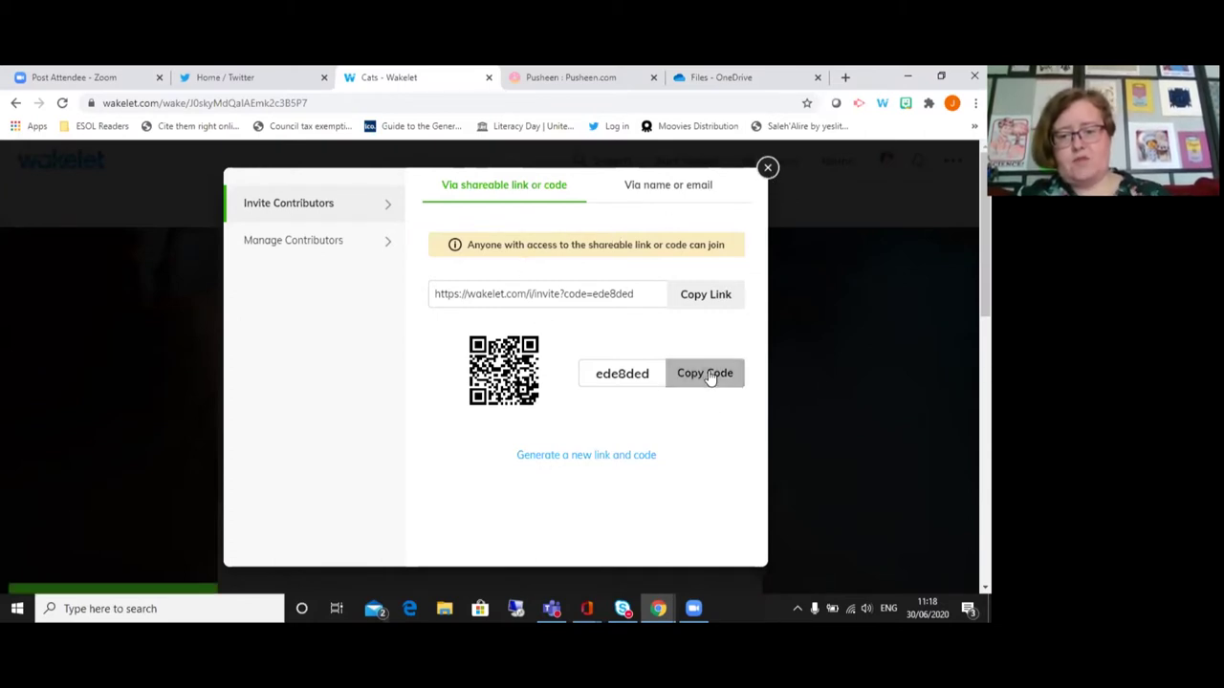
left_click(768, 169)
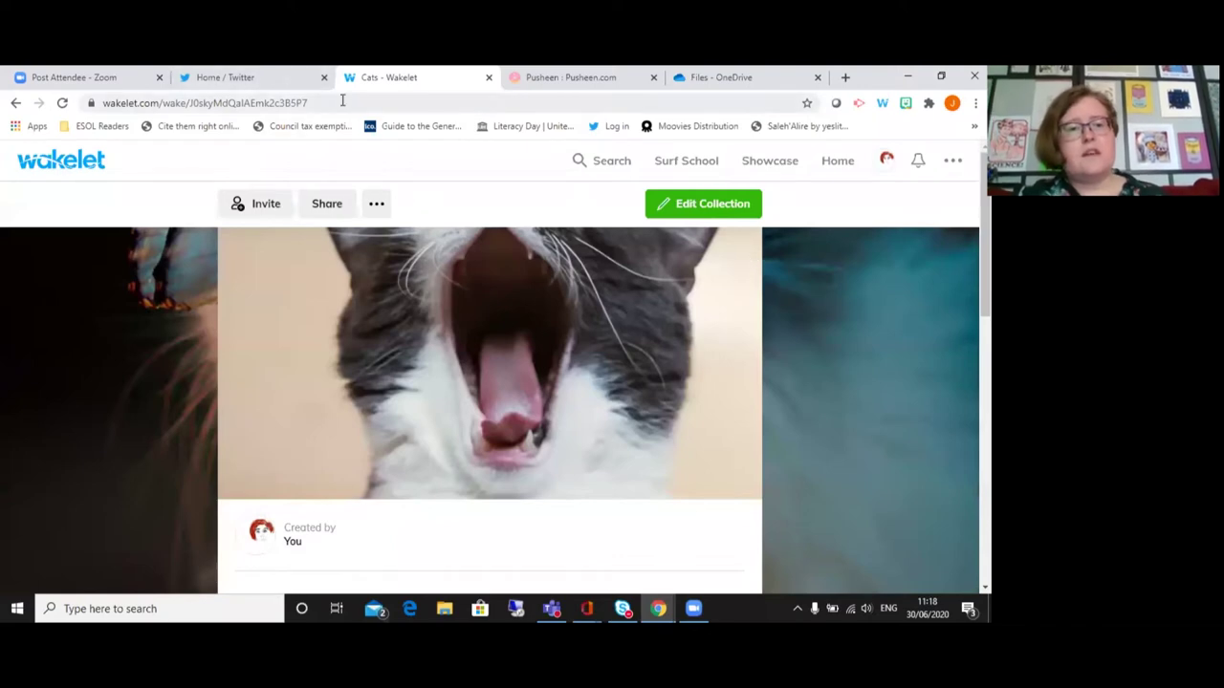
- Try to log out of the current Wakelet account
left_click(296, 100)
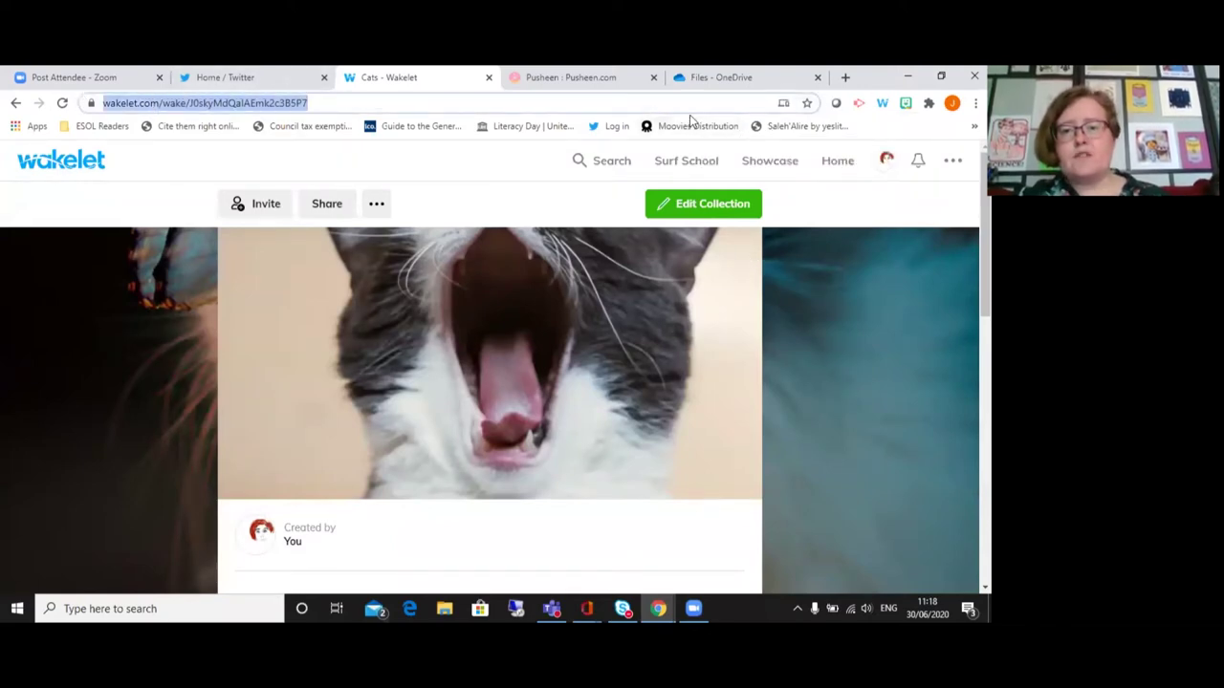
left_click(958, 161)
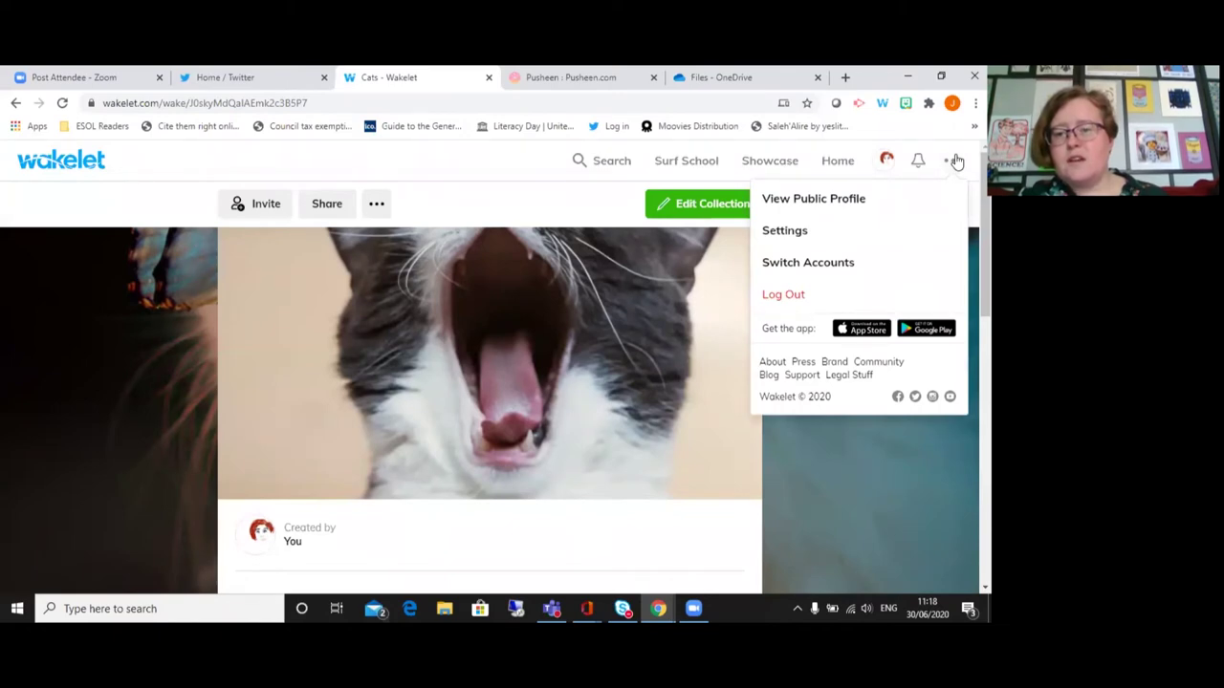
left_click(784, 296)
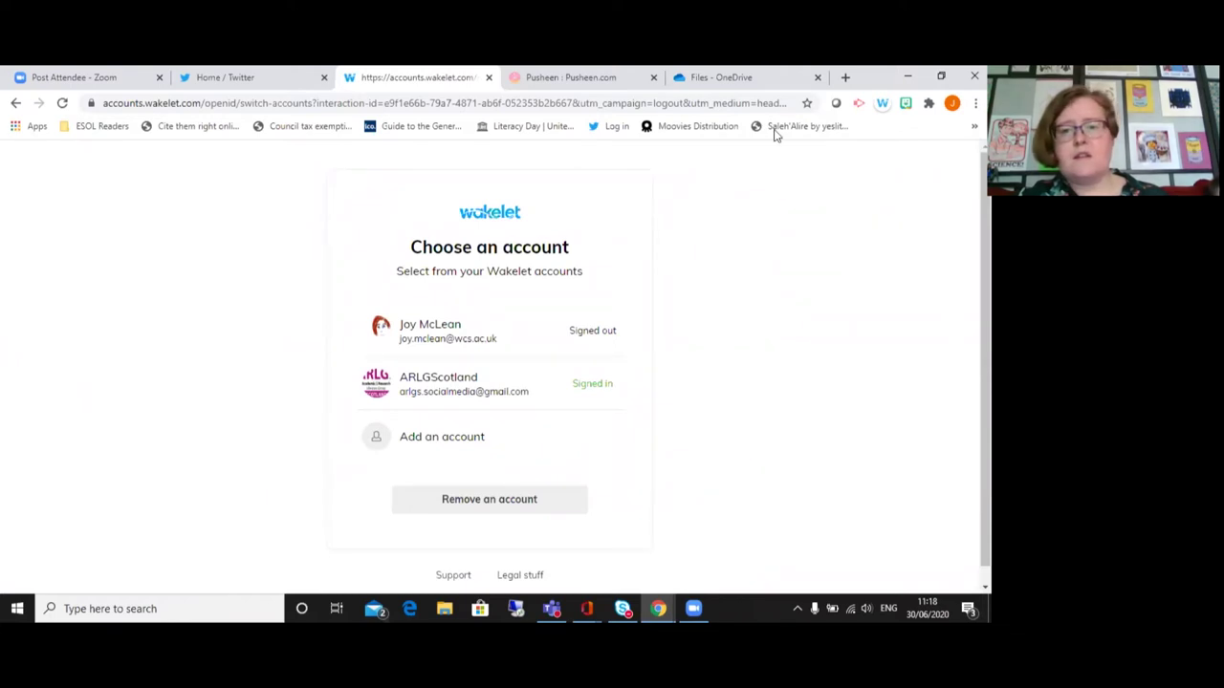
- Leave the account selection page and load wakelet.com
left_click(629, 103)
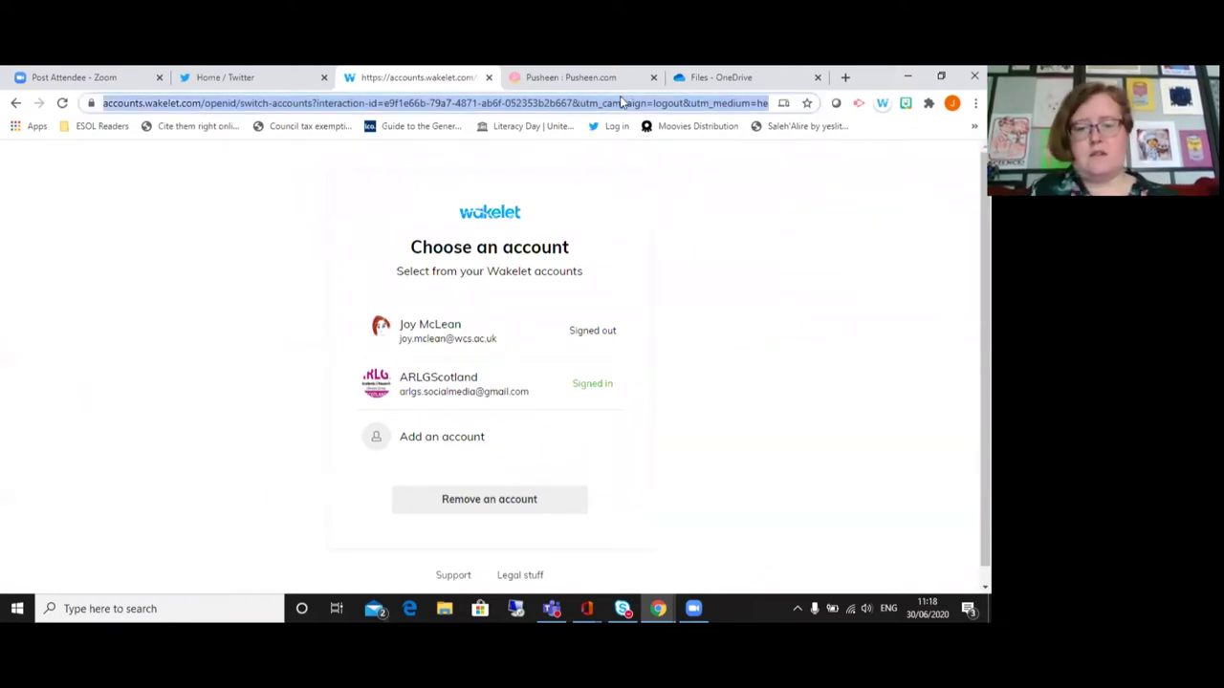
key("BackSpace")
type("w")
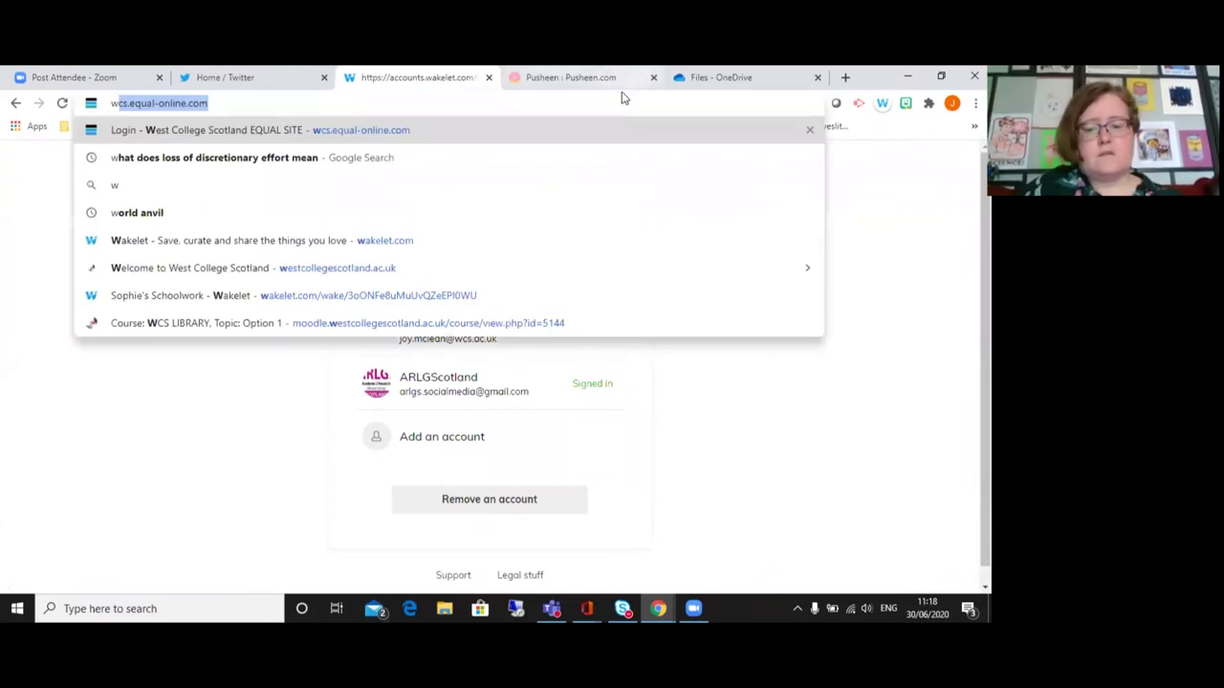
key("Escape")
type("wakelet")
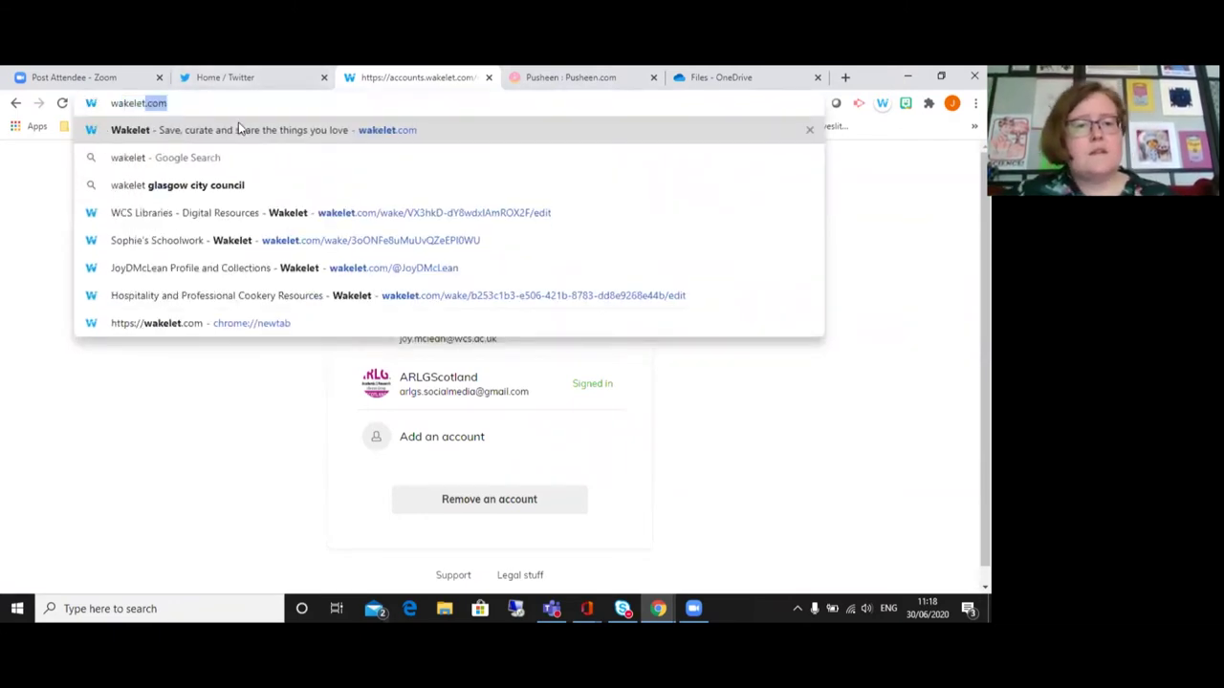
key("Return")
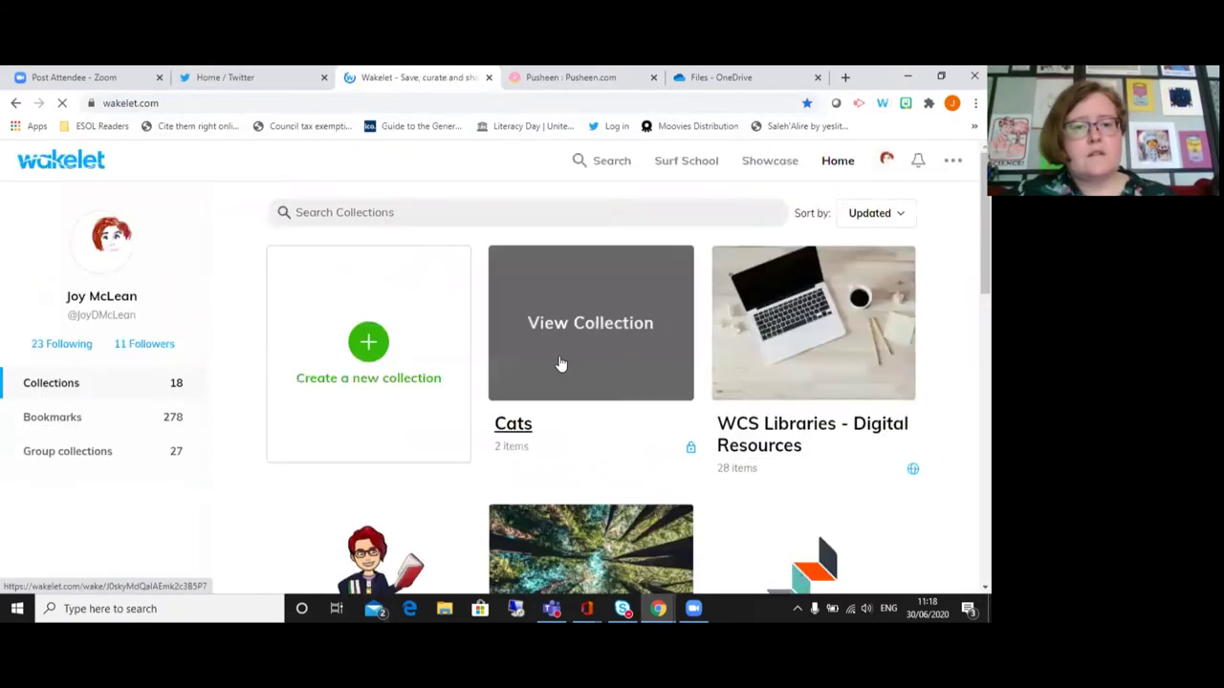
- Switch to Microsoft Edge, search for "wakelet" and open the Wakelet website from the results
right_click(846, 78)
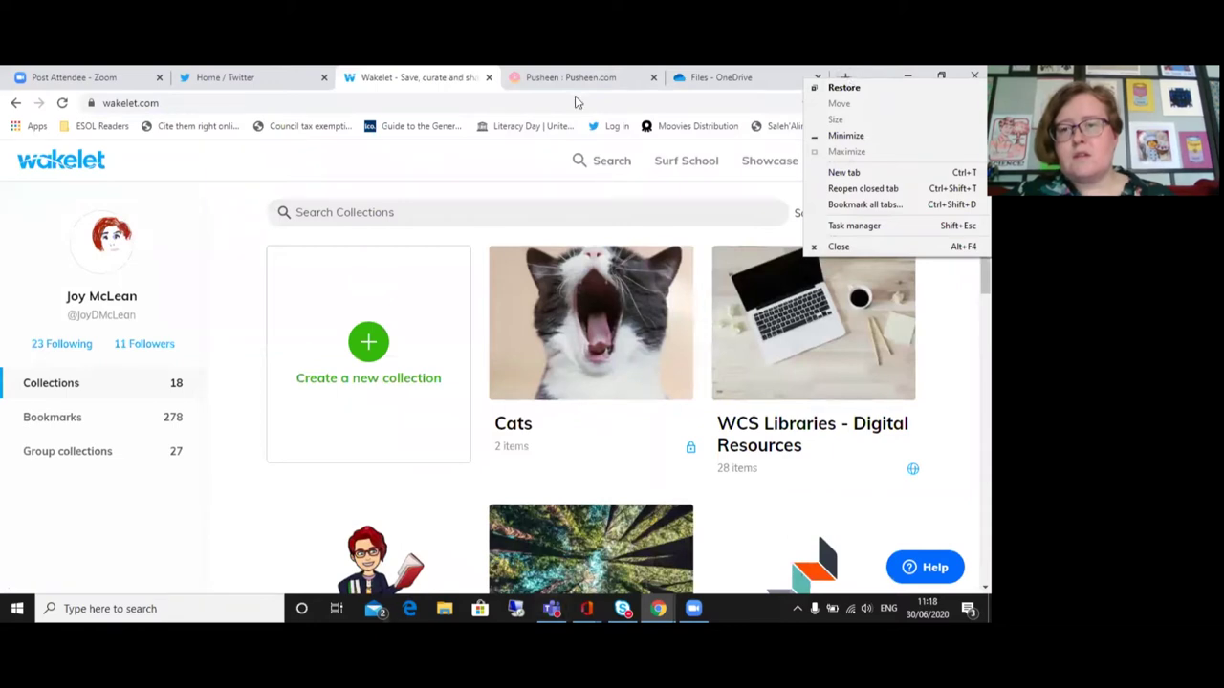
left_click(381, 199)
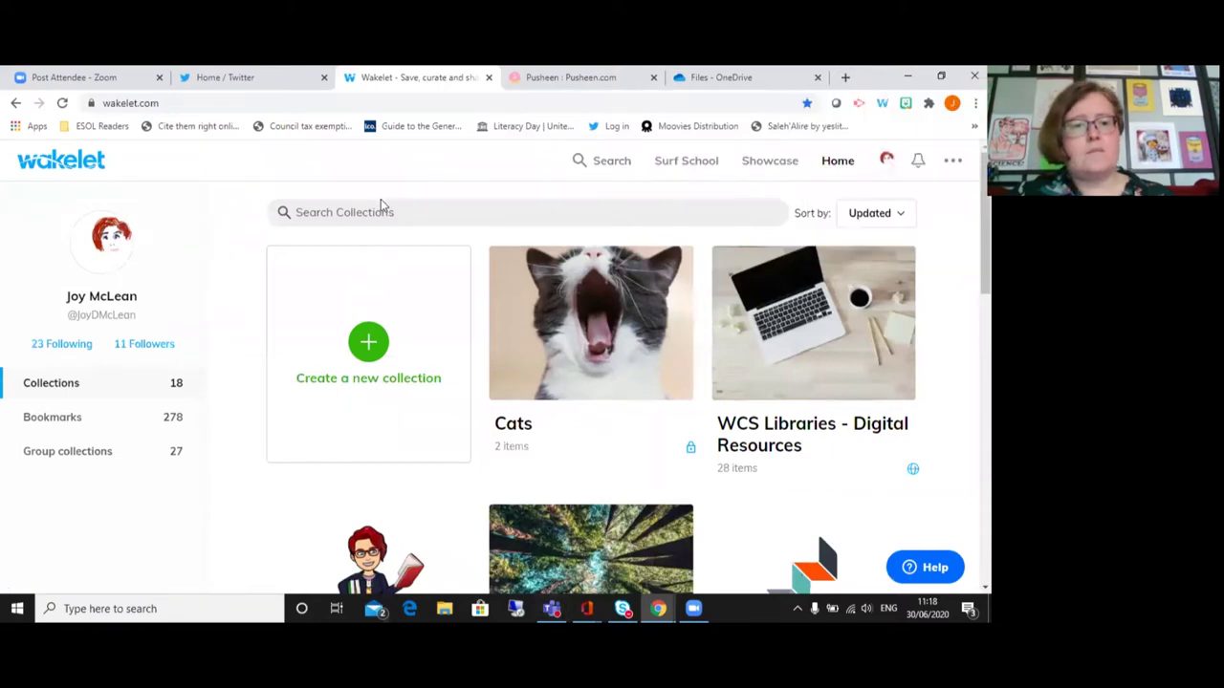
left_click(411, 608)
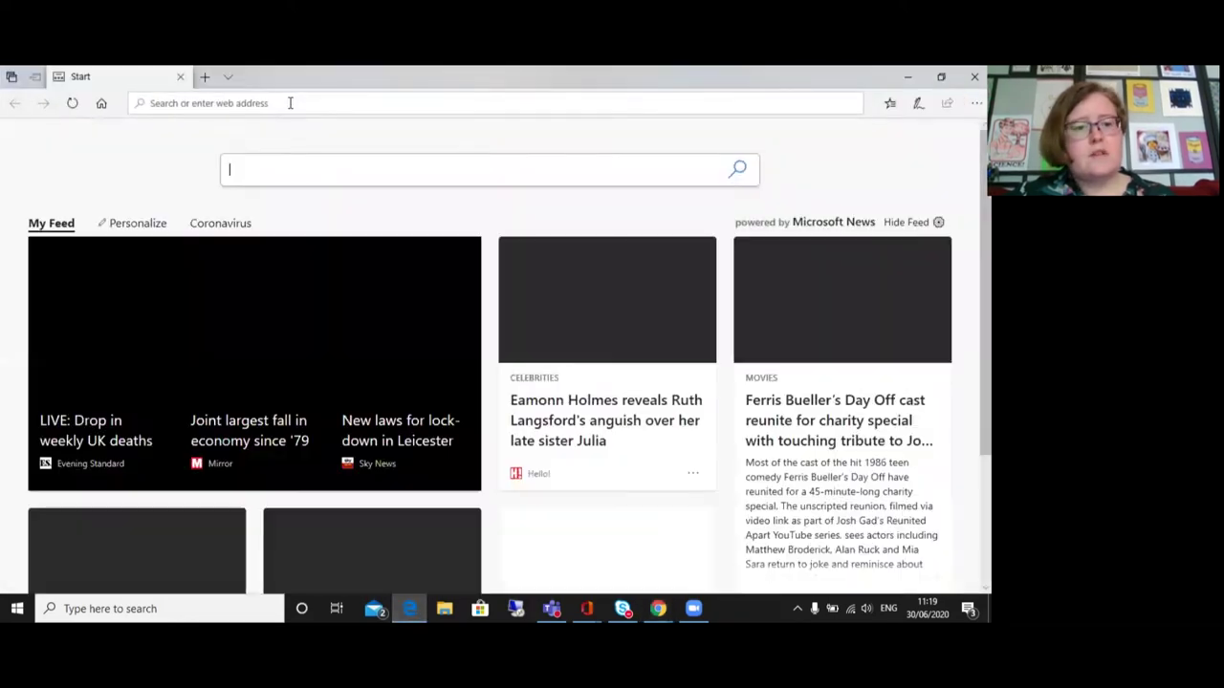
left_click(276, 102)
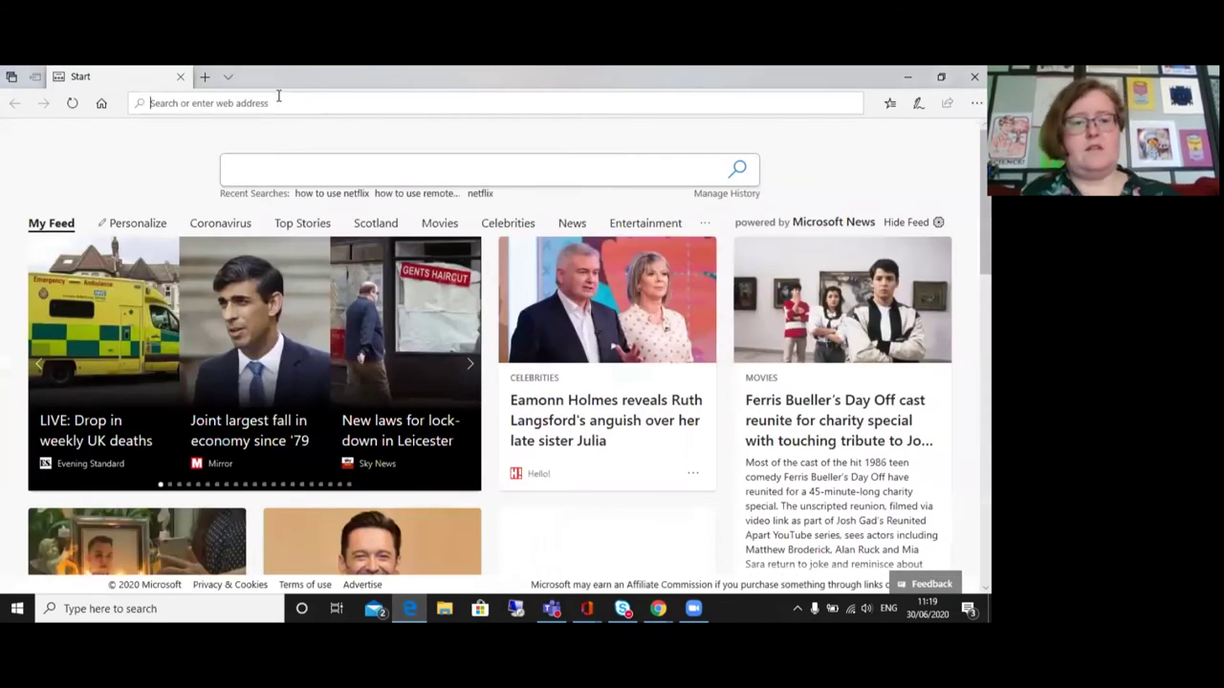
type("wakelet")
key("Return")
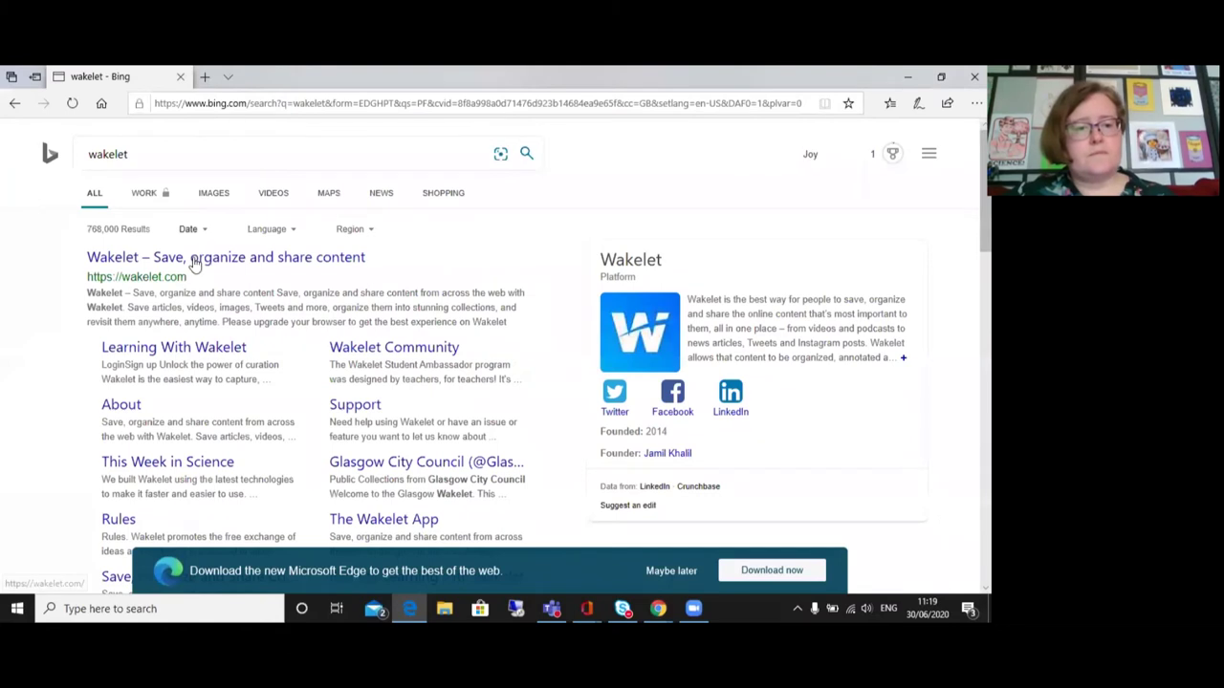
left_click(194, 264)
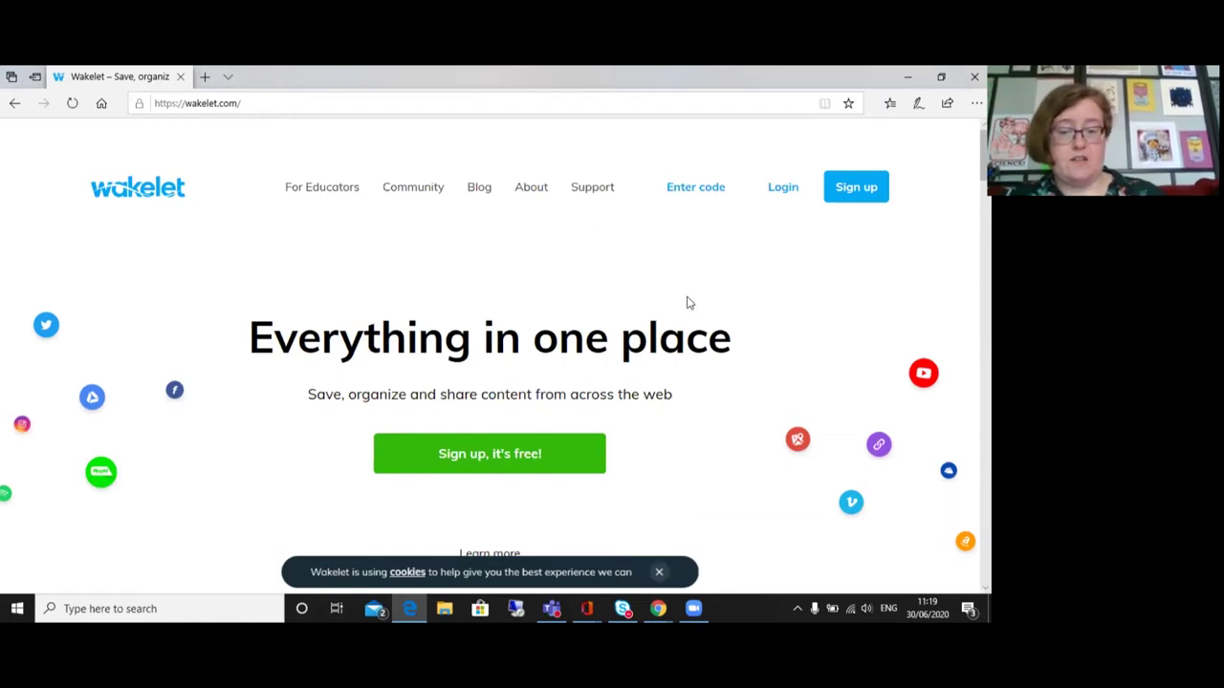
- Join the Cats collection with the copied contributor code, add a contributor name and dismiss the Get started tip
left_click(701, 189)
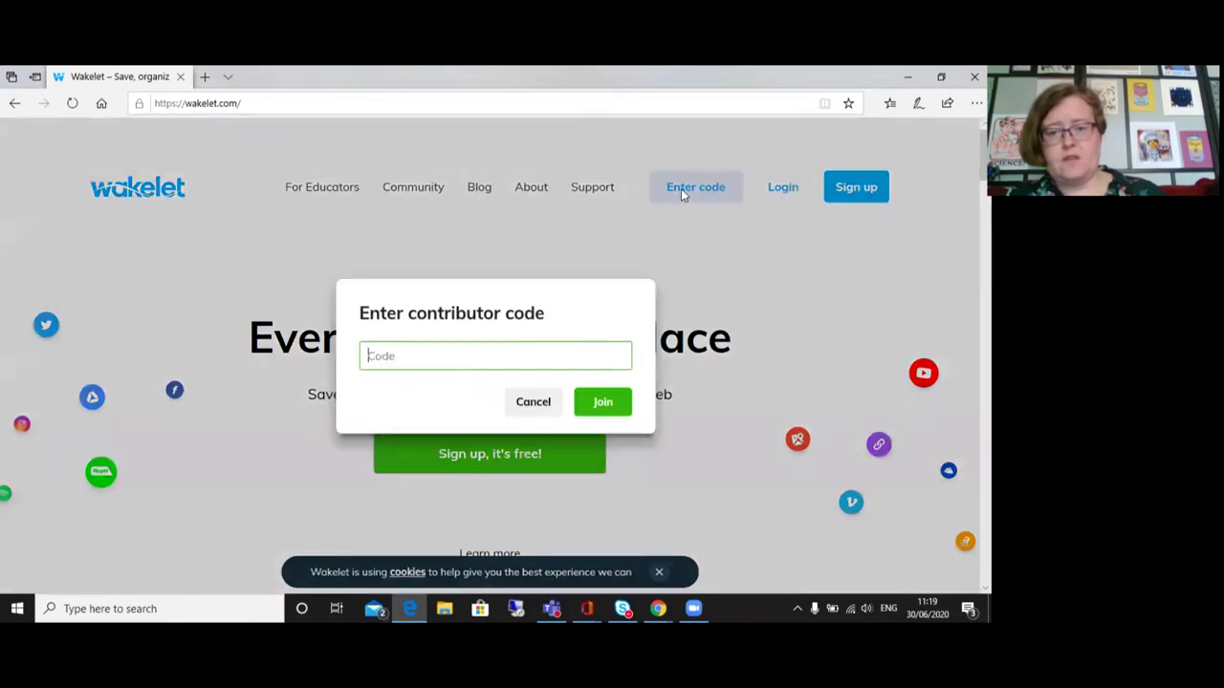
key("ctrl+v")
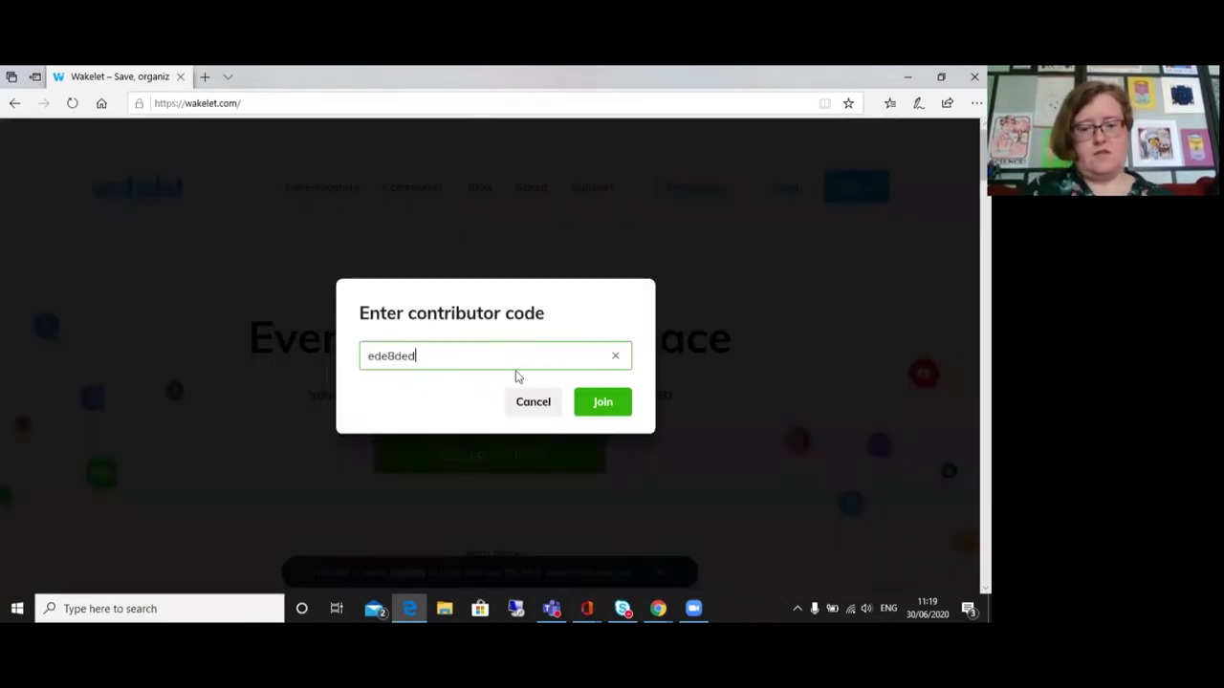
left_click(606, 411)
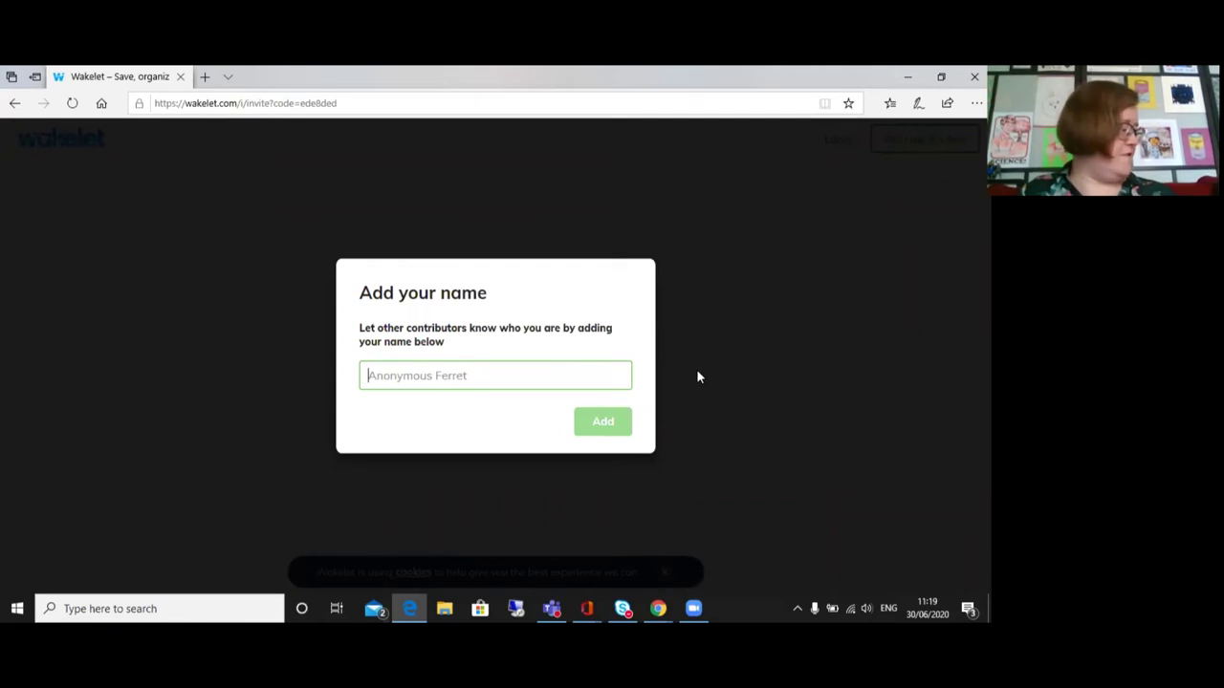
type("Kiit")
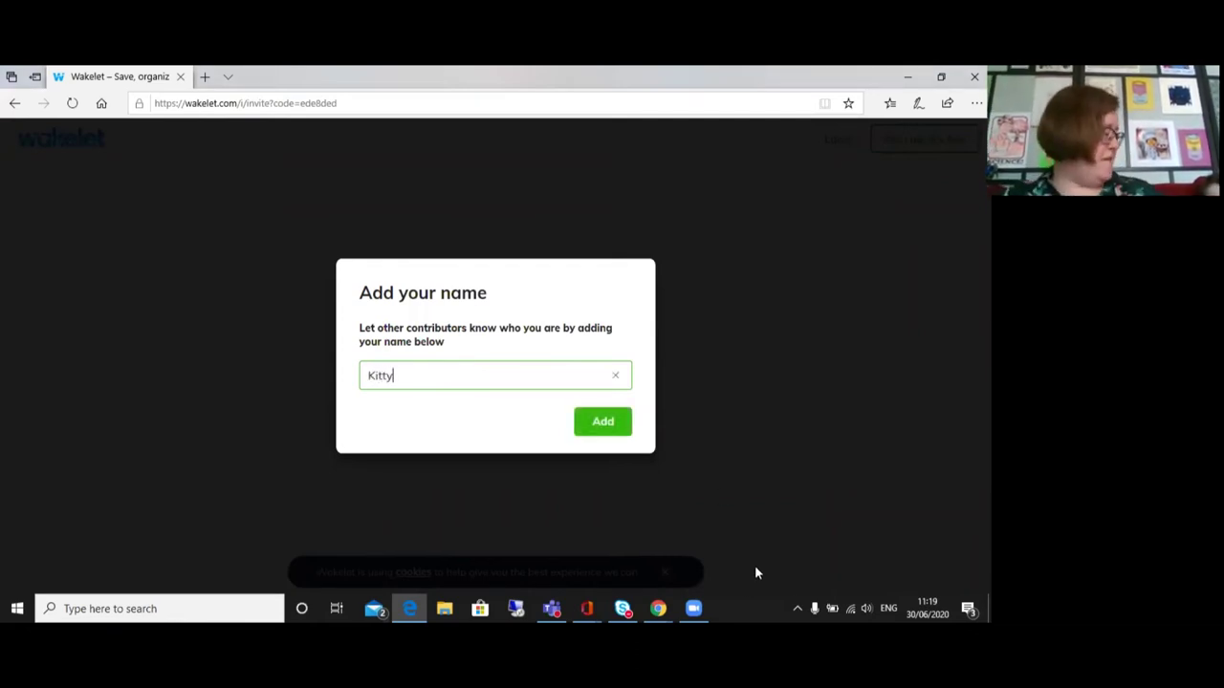
left_click(602, 432)
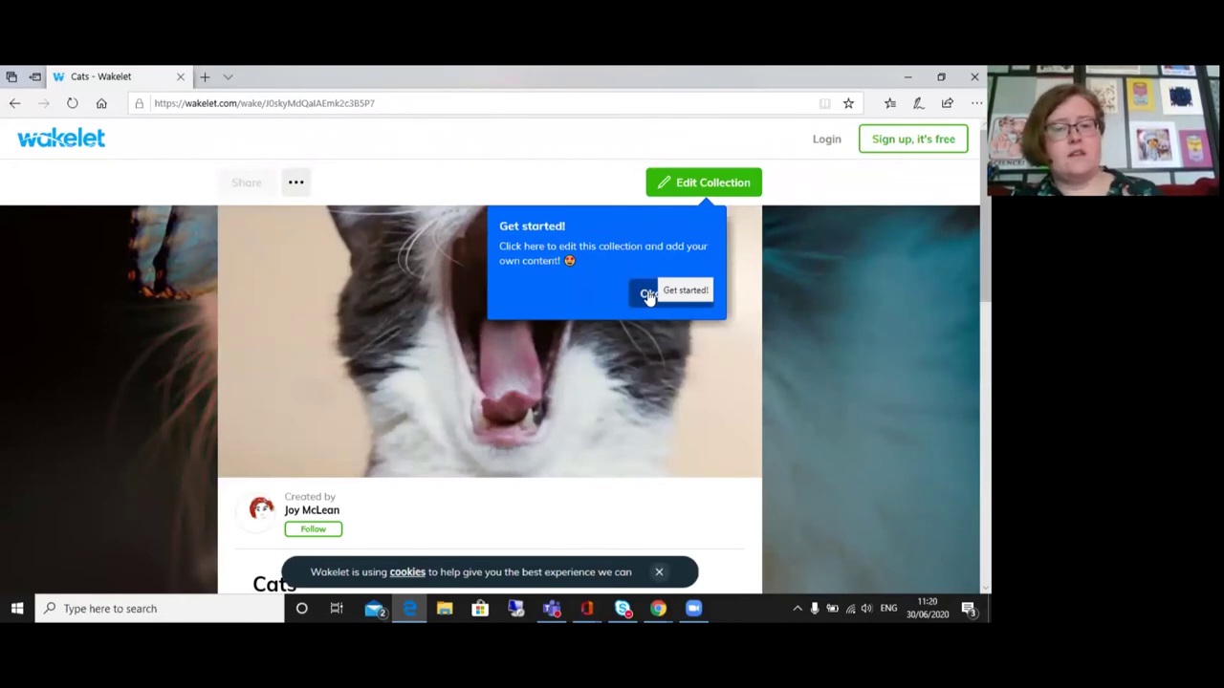
left_click(672, 294)
- Review the Cats collection's cover, description, cat video and Pusheen.com item as a contributor
scroll(878, 282, "down", 2)
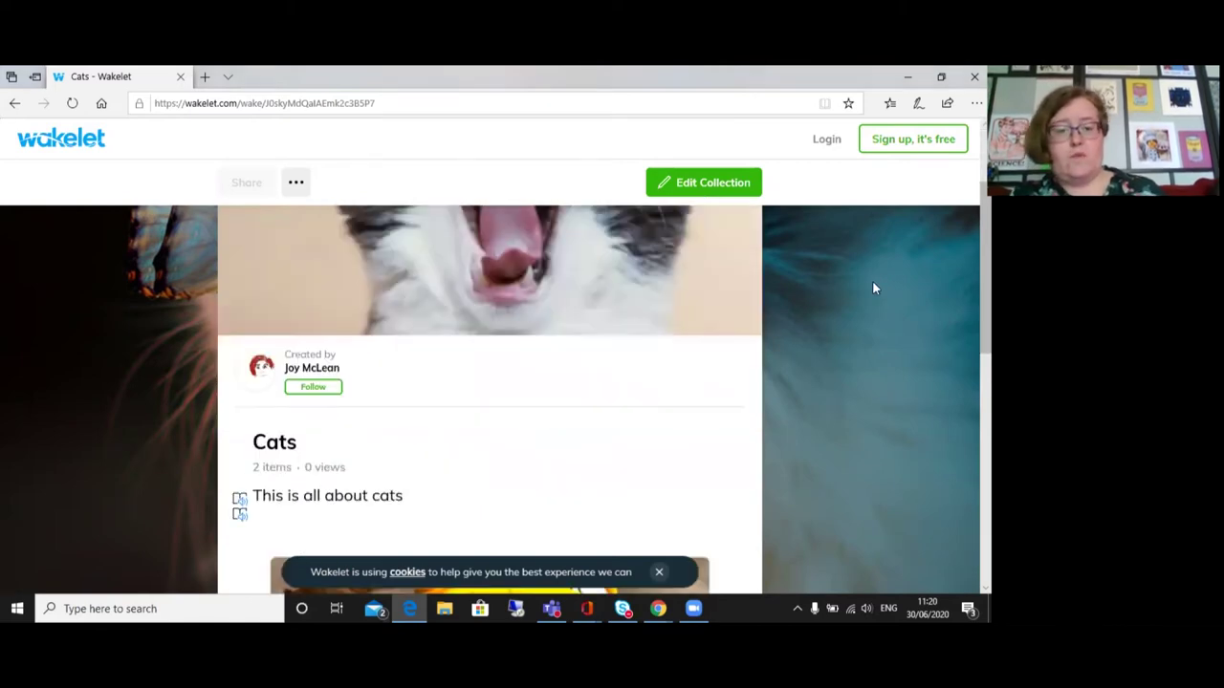
scroll(872, 286, "down", 1)
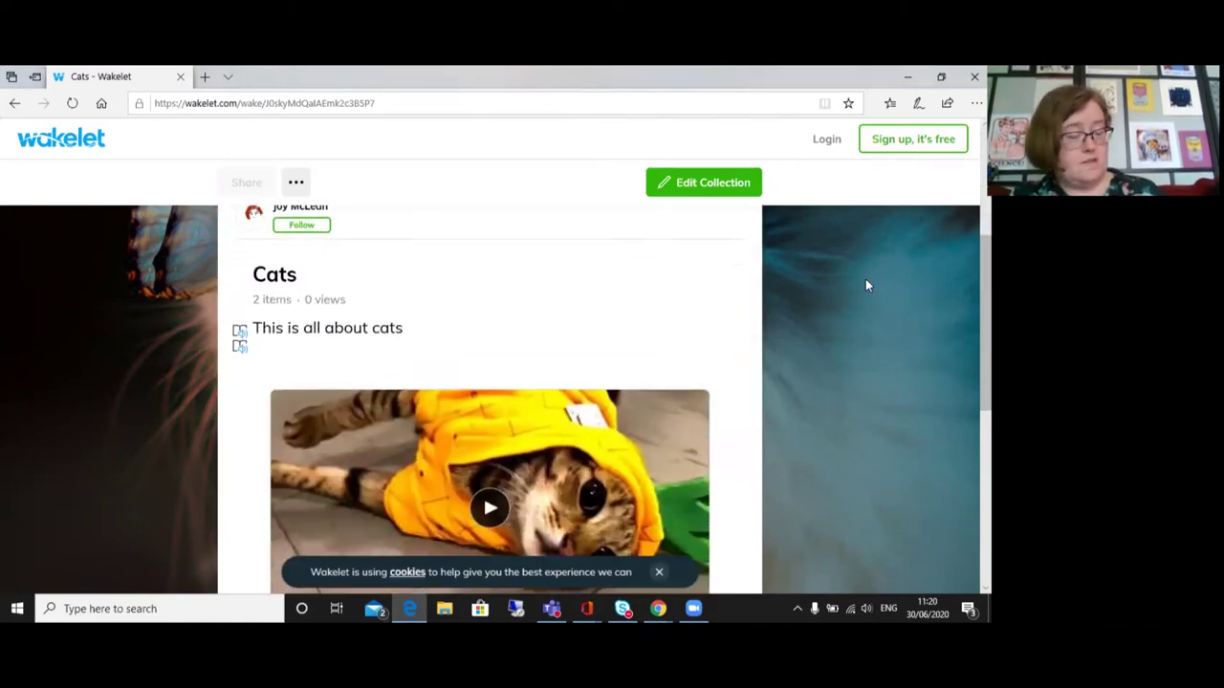
scroll(866, 285, "down", 5)
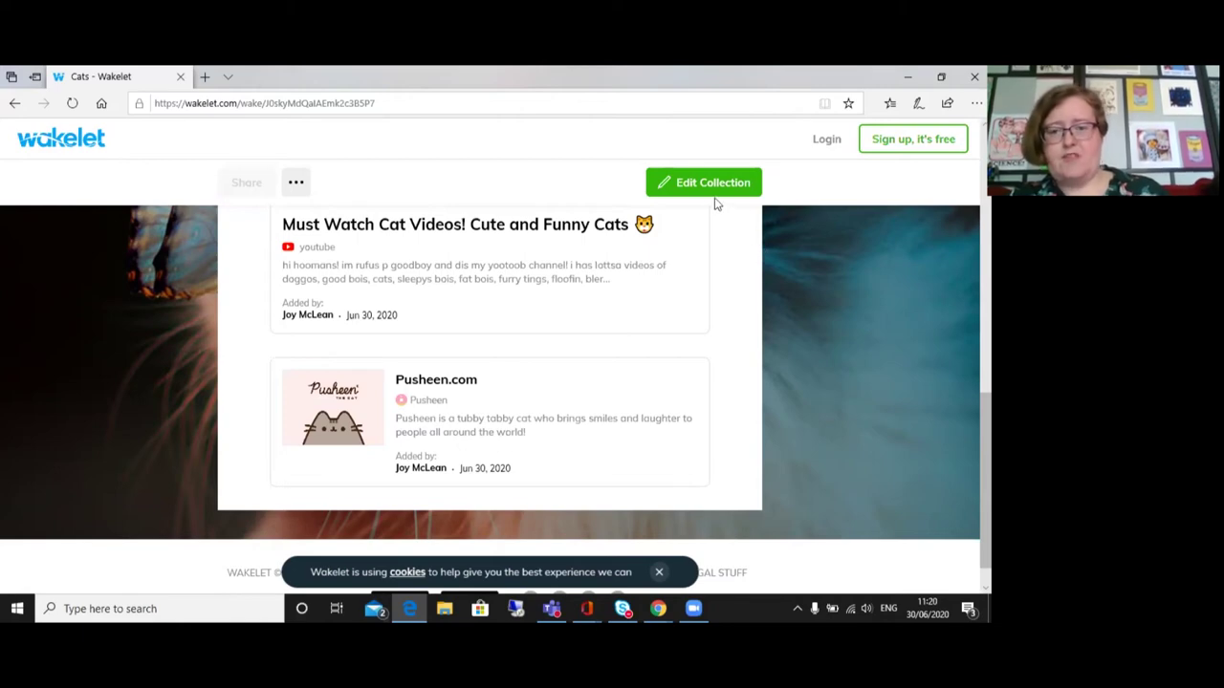
scroll(736, 335, "up", 2)
scroll(730, 321, "up", 3)
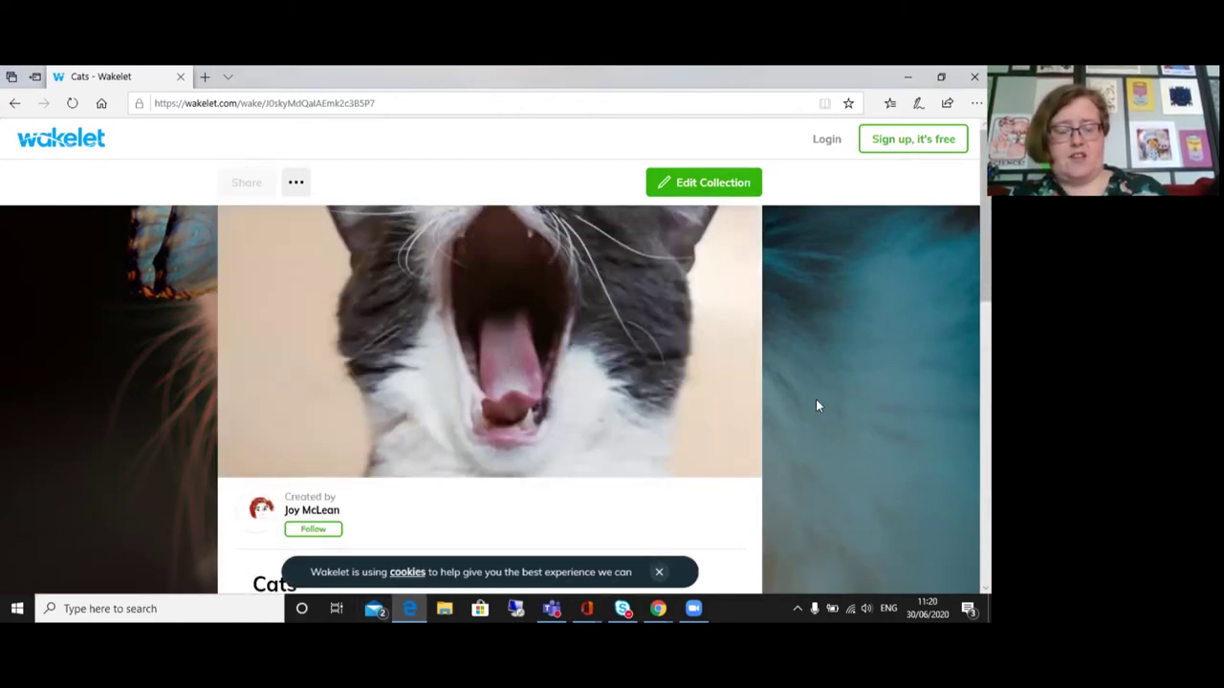
scroll(822, 411, "down", 1)
scroll(808, 421, "down", 6)
scroll(801, 430, "up", 4)
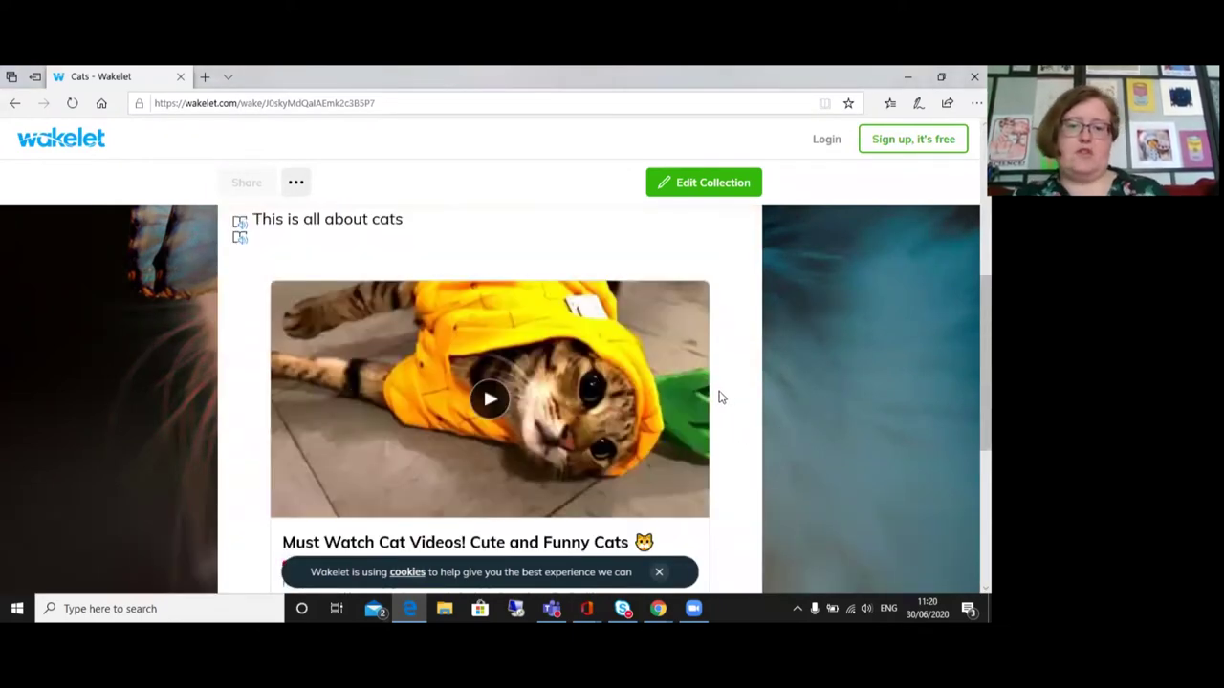
- Open the Cats collection for editing as a contributor and go to the start of its items
left_click(713, 183)
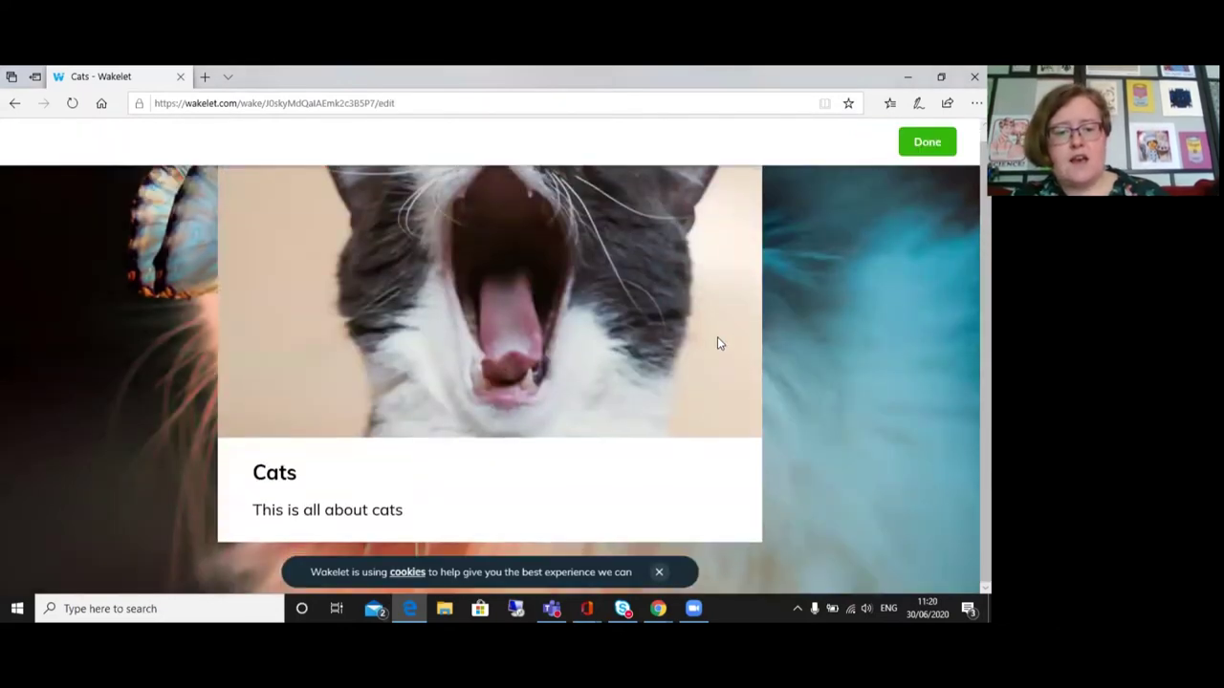
scroll(782, 322, "down", 2)
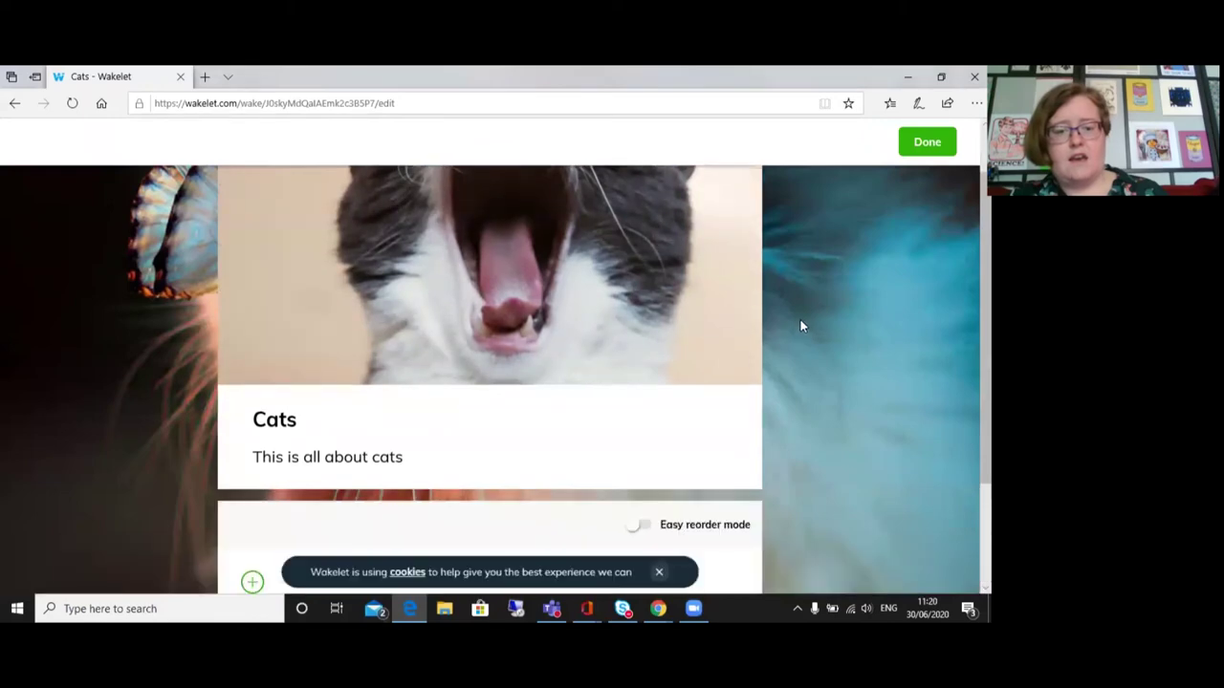
scroll(788, 329, "down", 1)
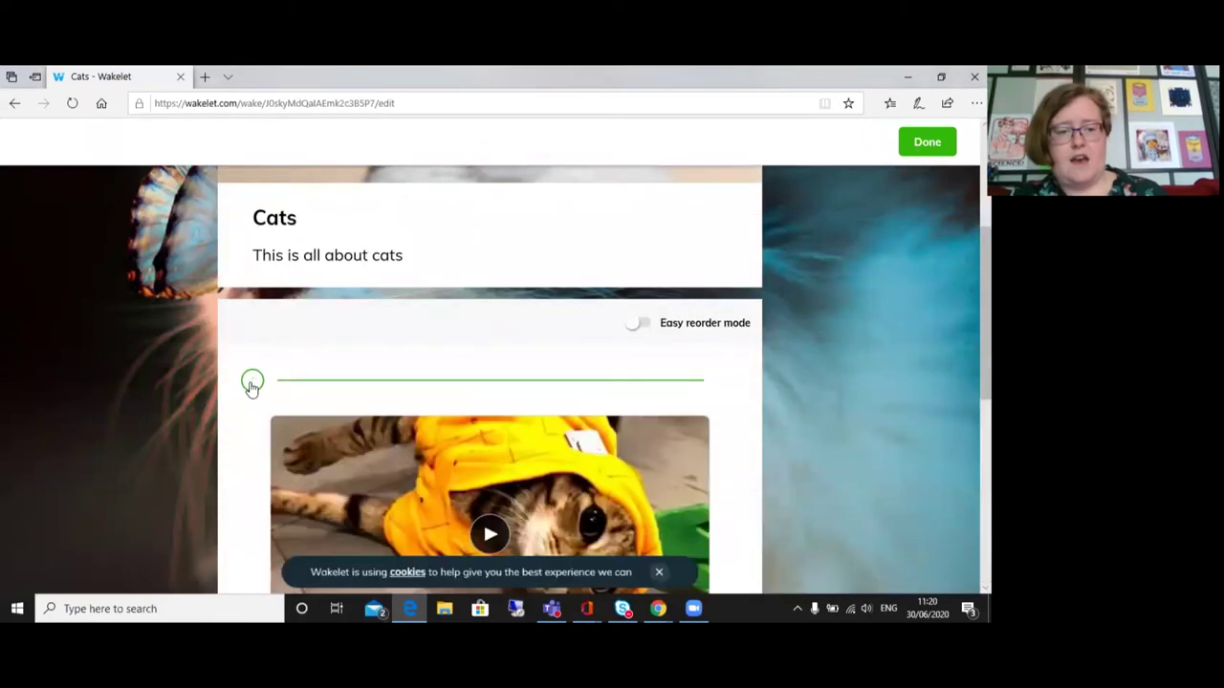
left_click(252, 383)
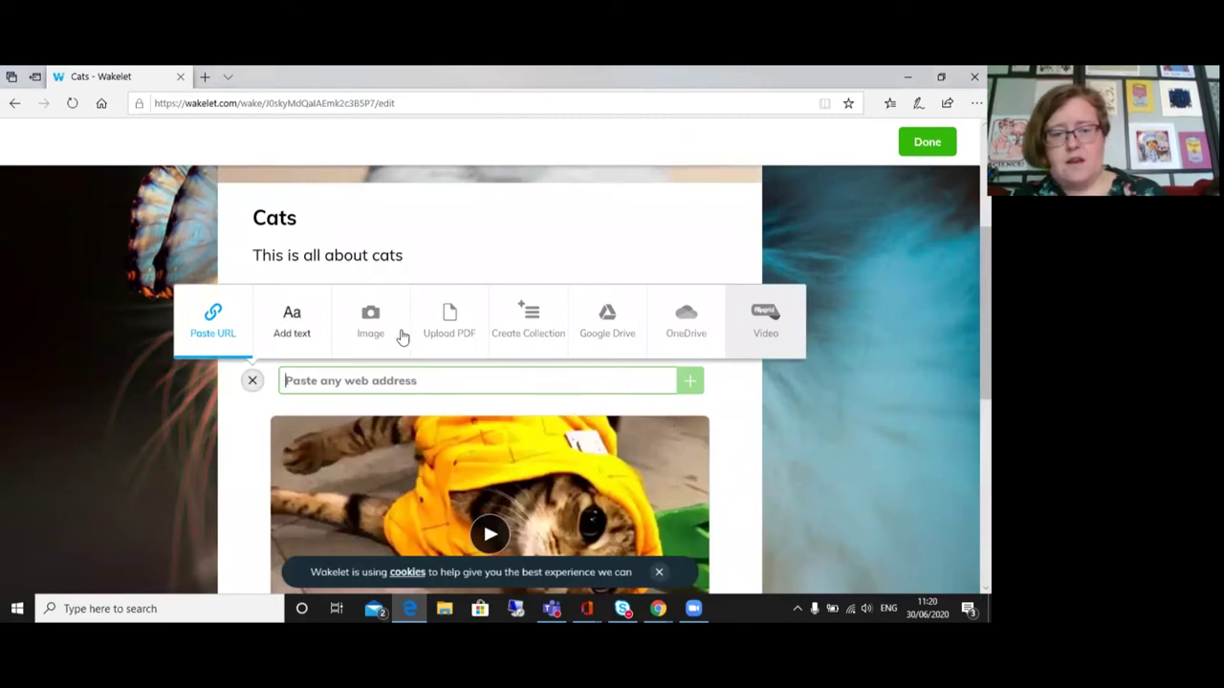
left_click(533, 324)
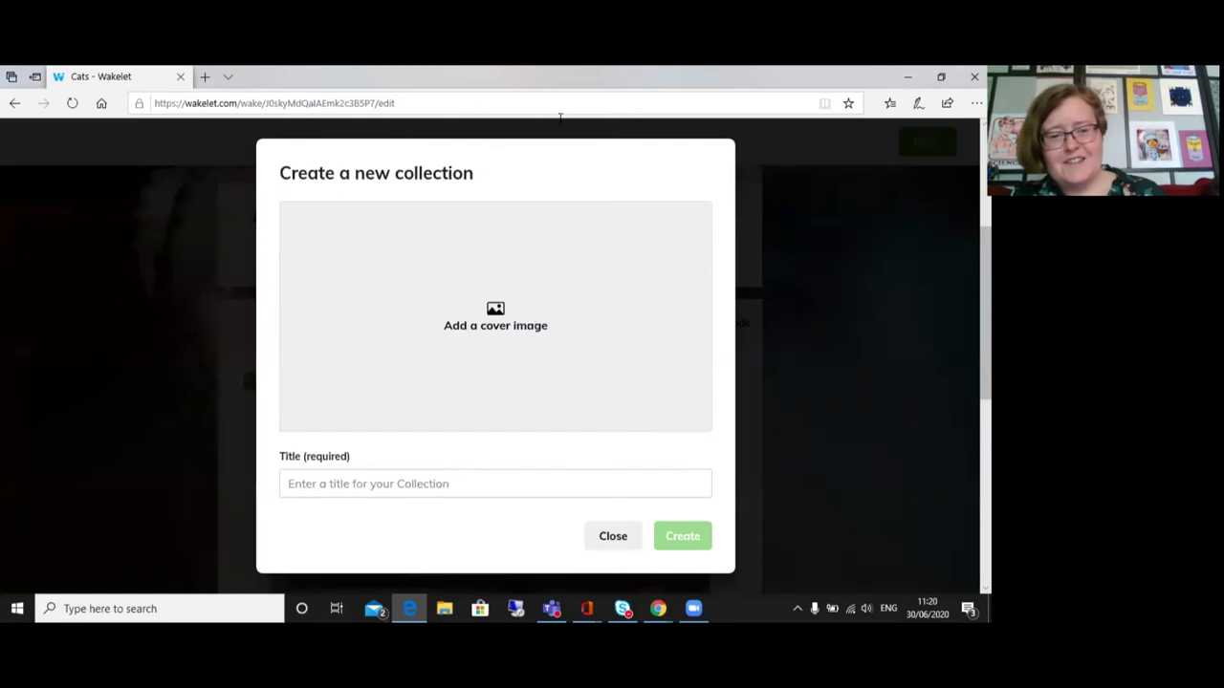
left_click(610, 536)
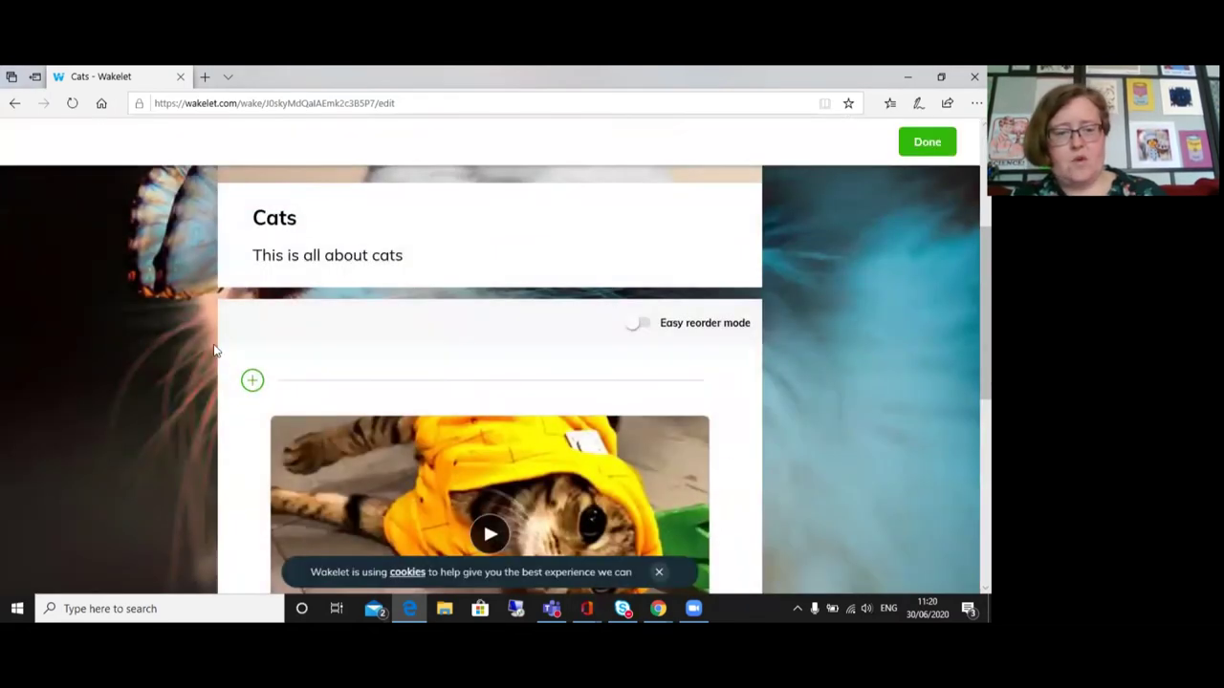
left_click(252, 382)
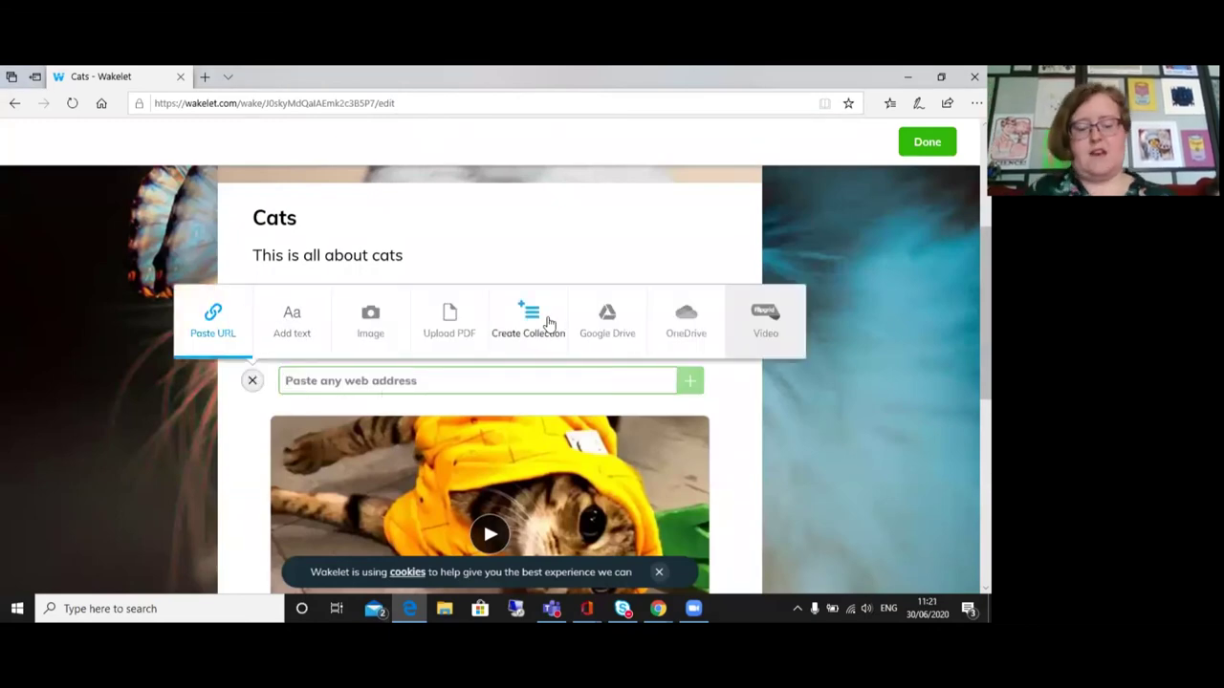
type("www.bbc.co.uk")
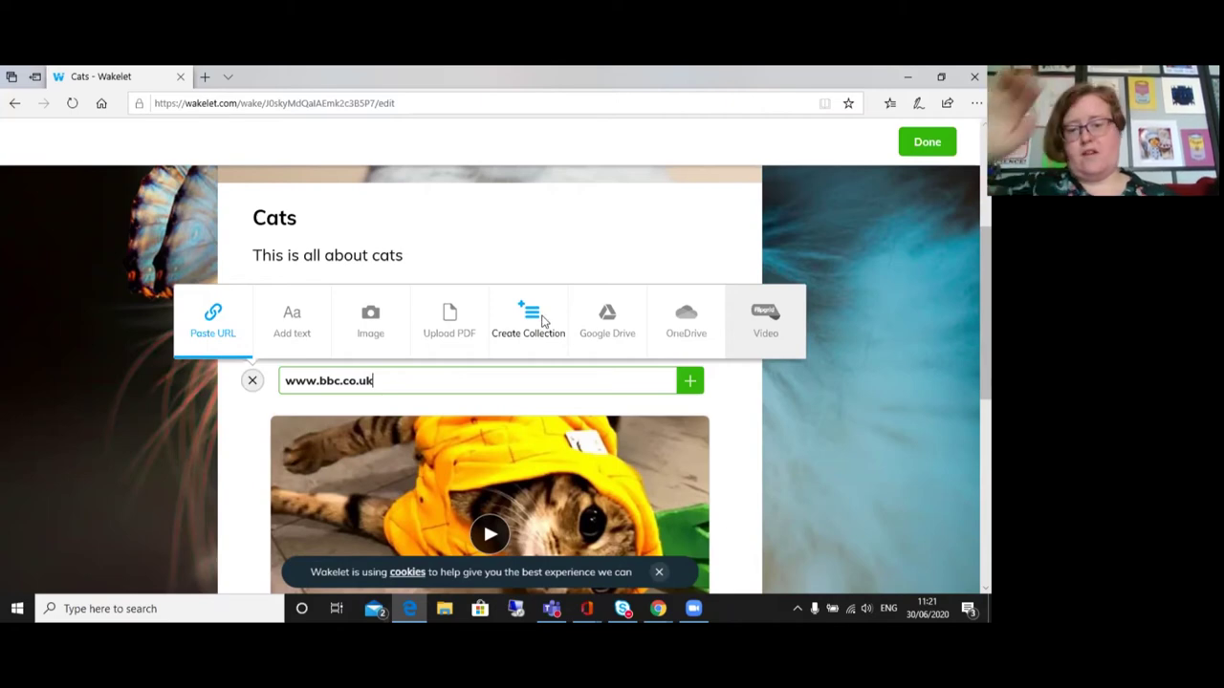
key("Return")
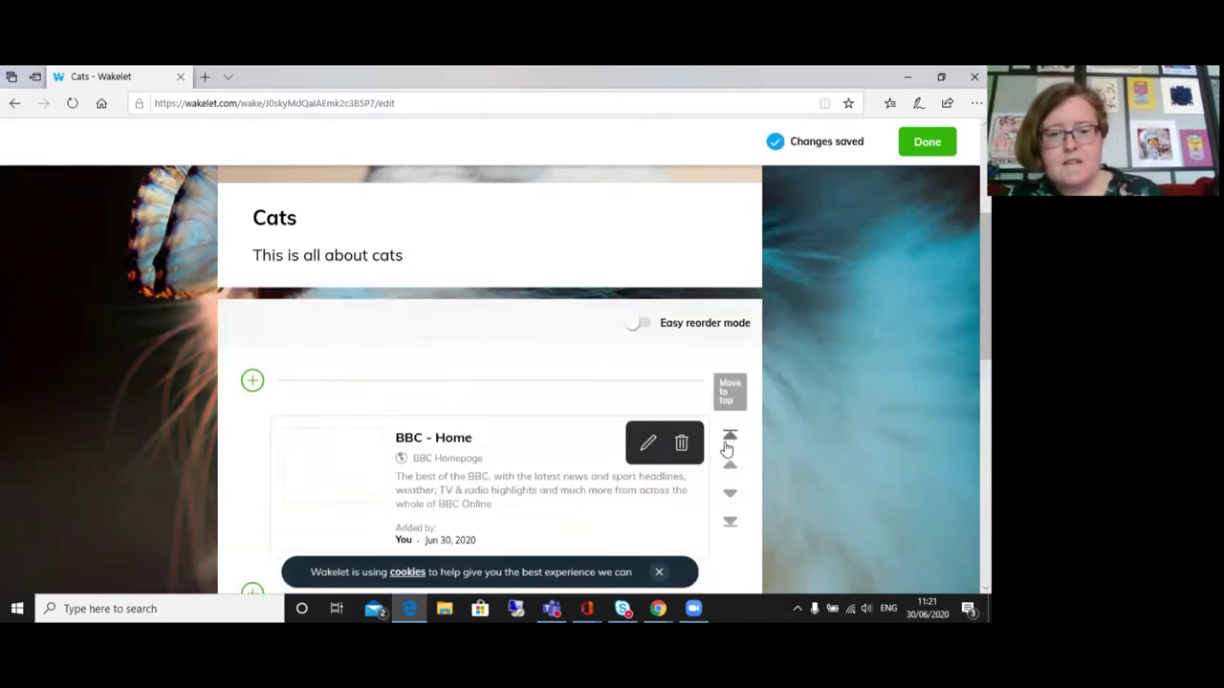
scroll(642, 410, "down", 3)
scroll(552, 383, "up", 2)
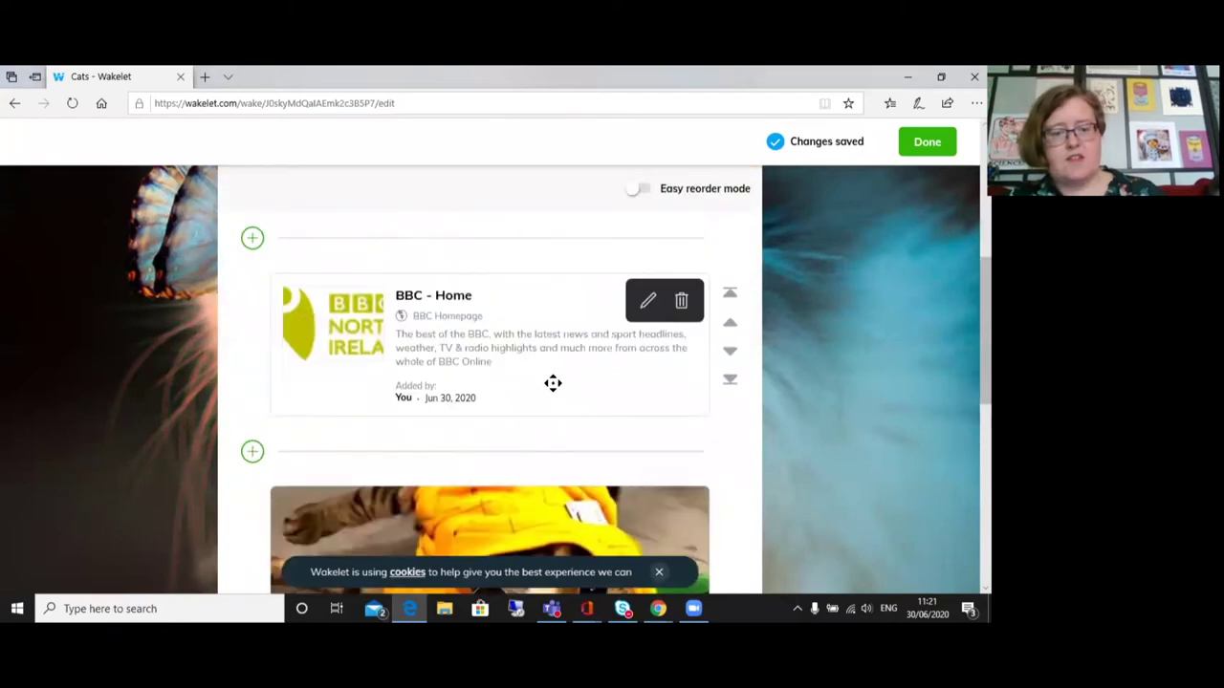
scroll(552, 382, "down", 2)
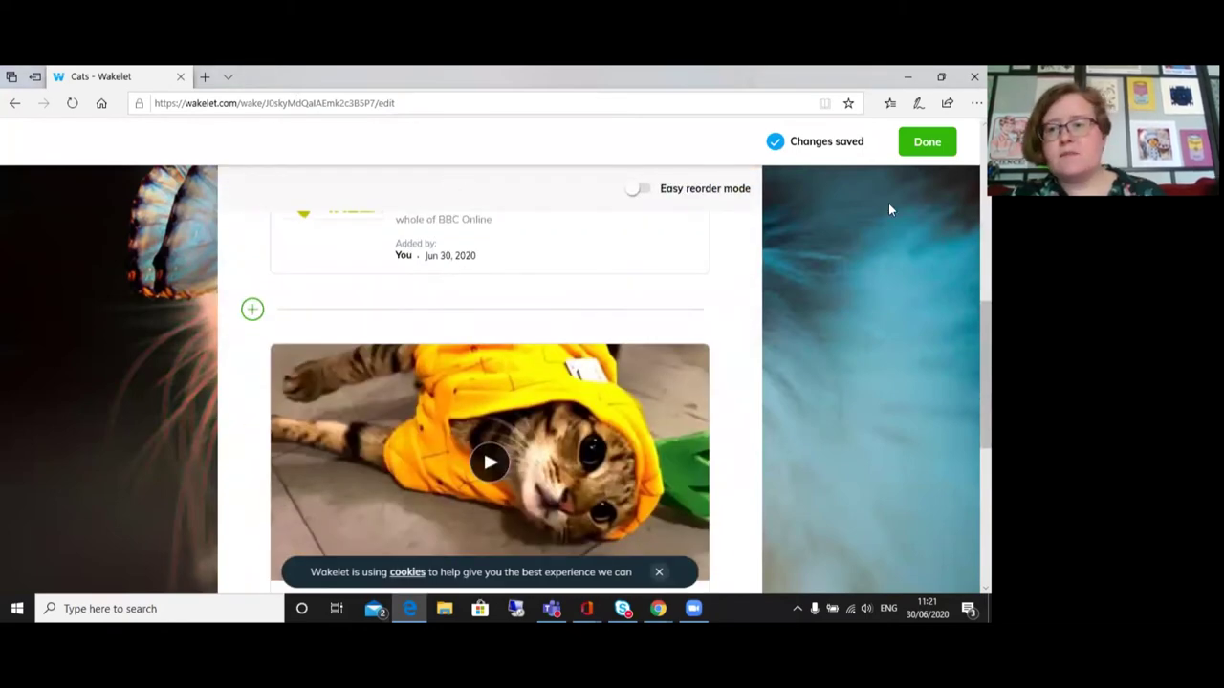
- Switch to Google Chrome, open the Cats collection from the owner's collections and reload the page
left_click(911, 81)
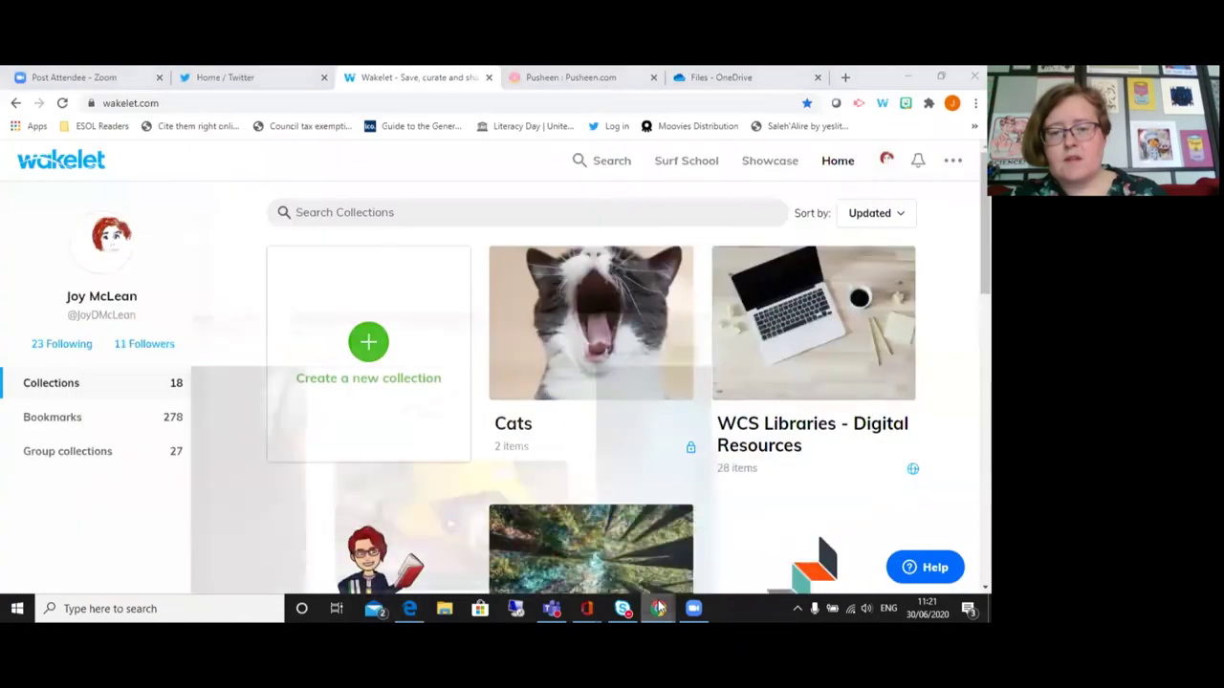
left_click(587, 351)
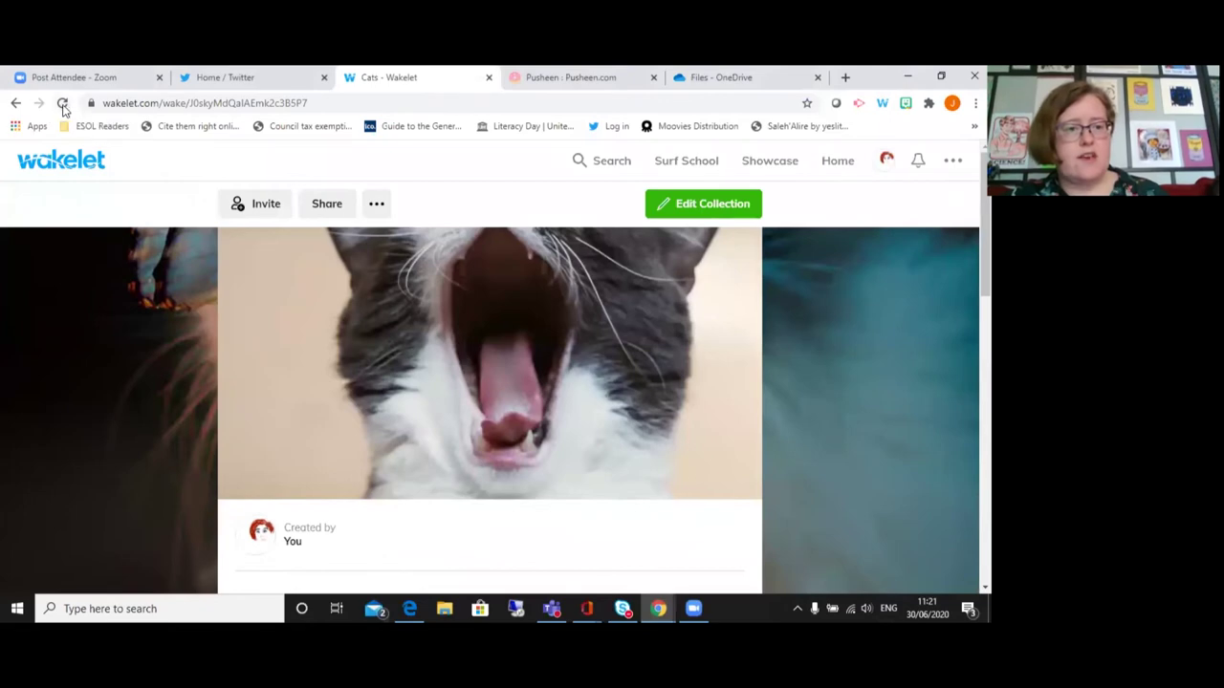
left_click(63, 105)
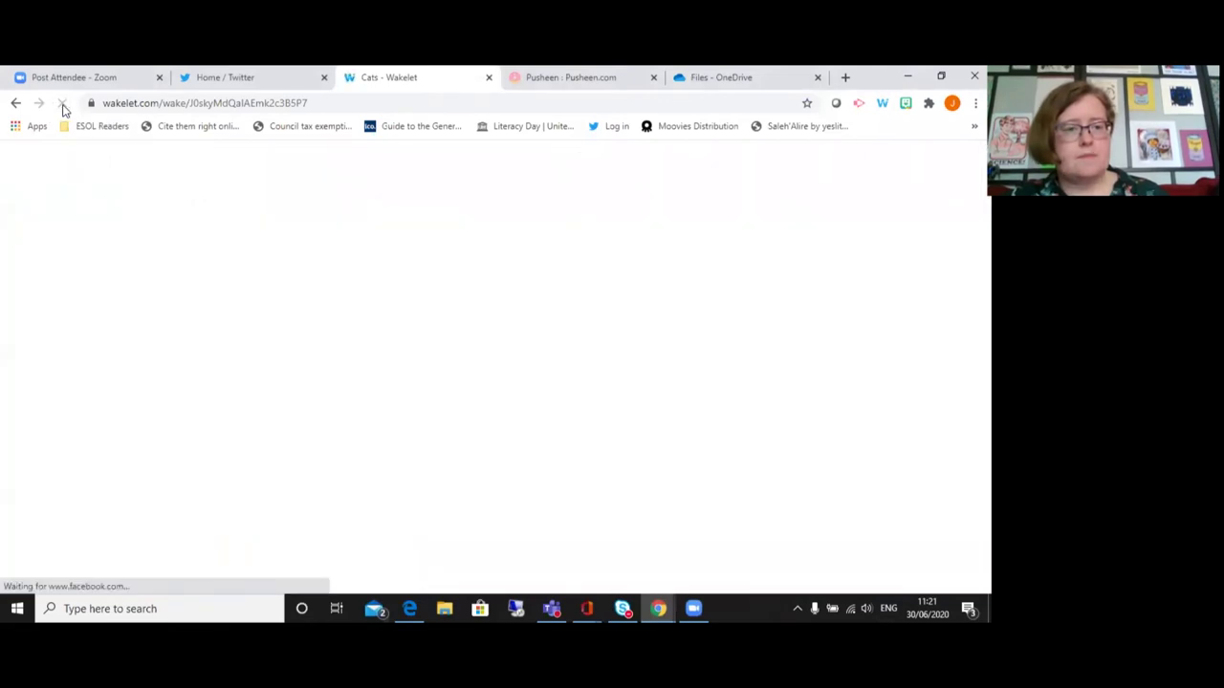
- Examine the owner's view of the Cats collection, checking the BBC - Home item and who added it
scroll(836, 356, "down", 5)
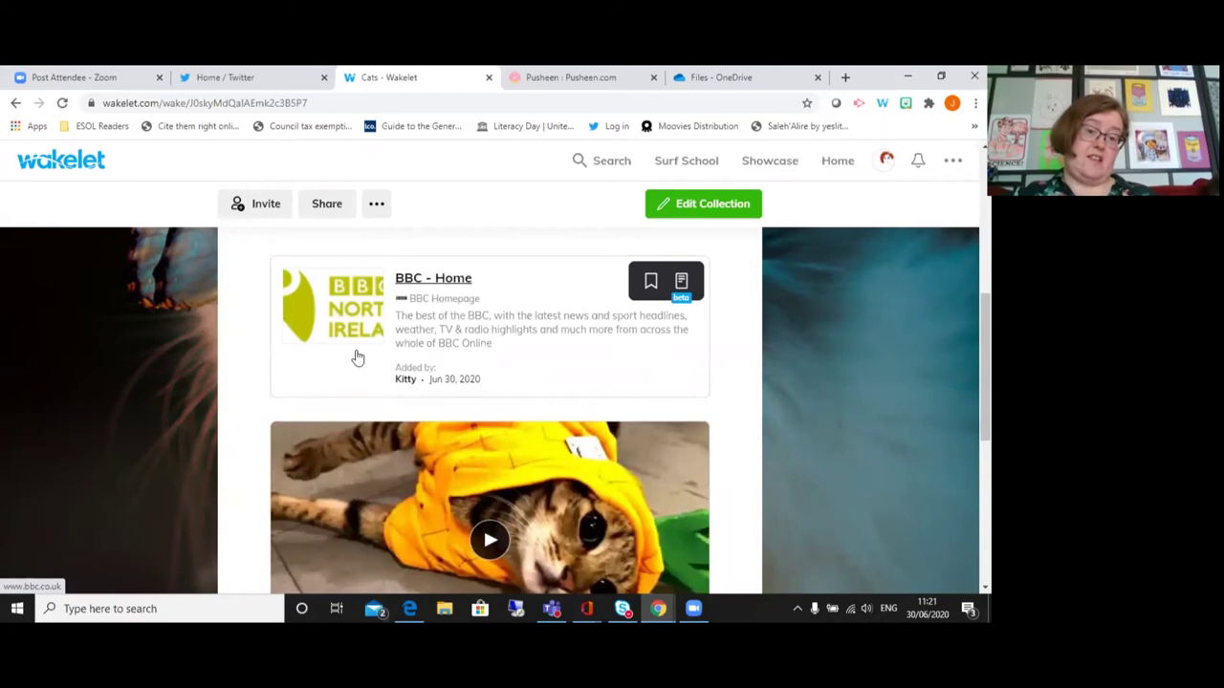
scroll(656, 402, "down", 5)
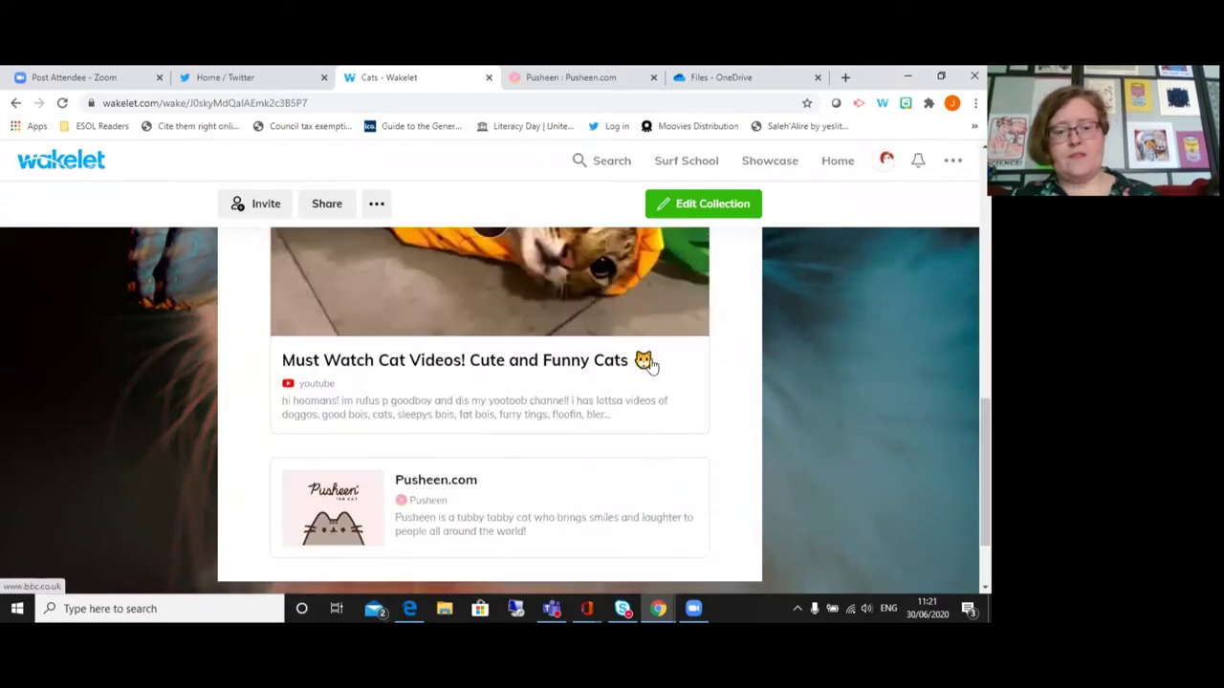
scroll(878, 445, "up", 10)
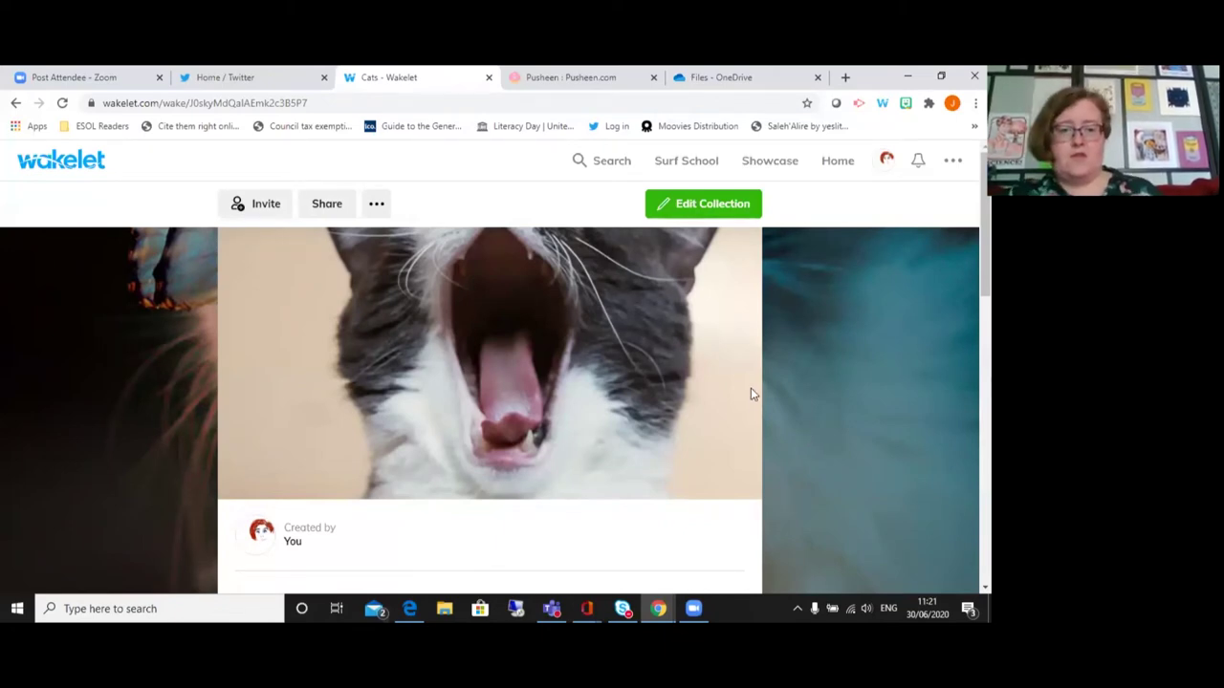
scroll(755, 396, "down", 3)
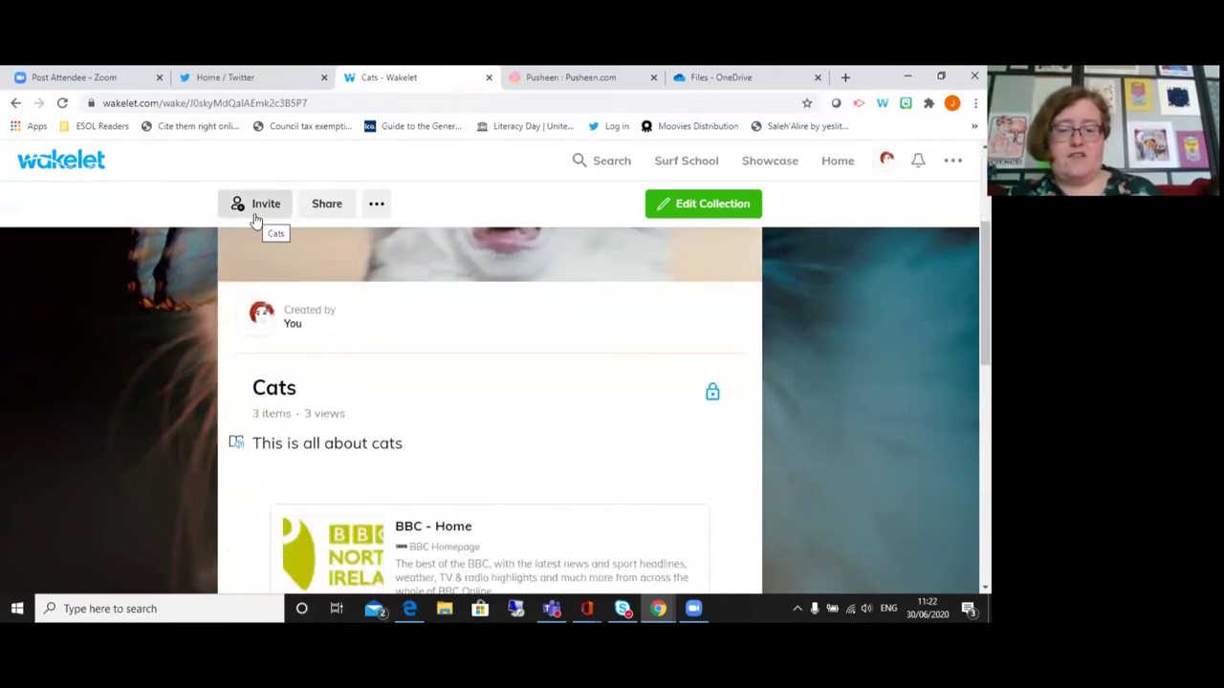
scroll(625, 411, "down", 1)
scroll(625, 411, "down", 3)
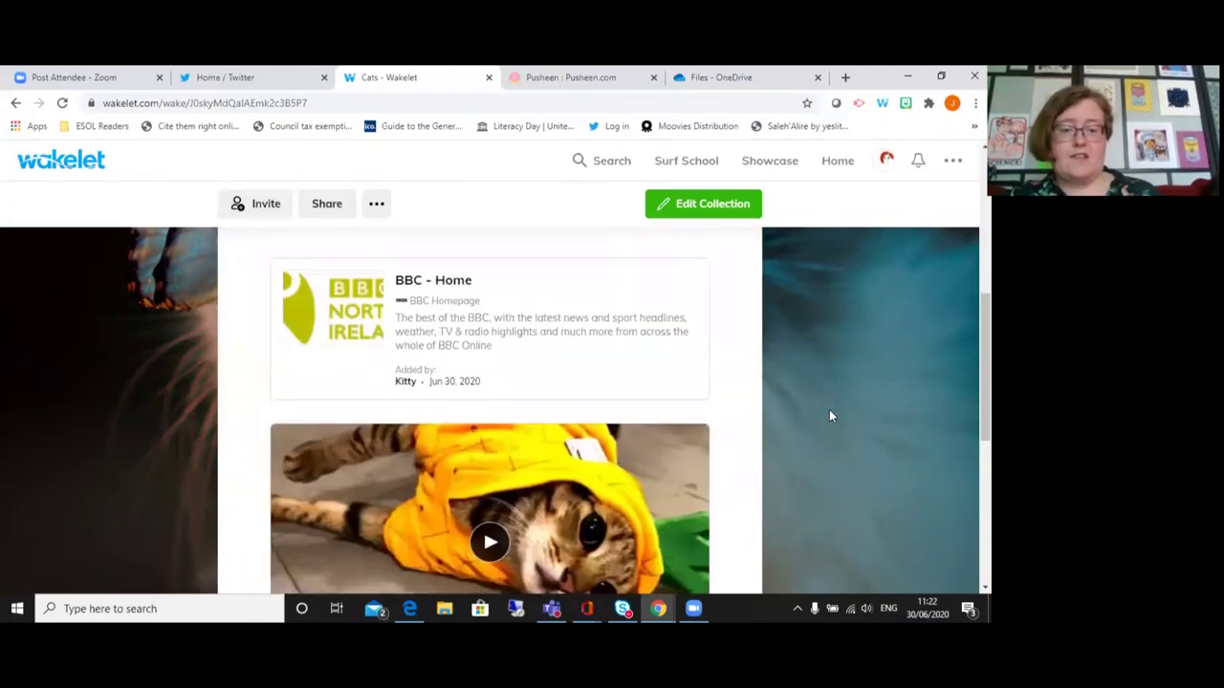
scroll(791, 400, "up", 5)
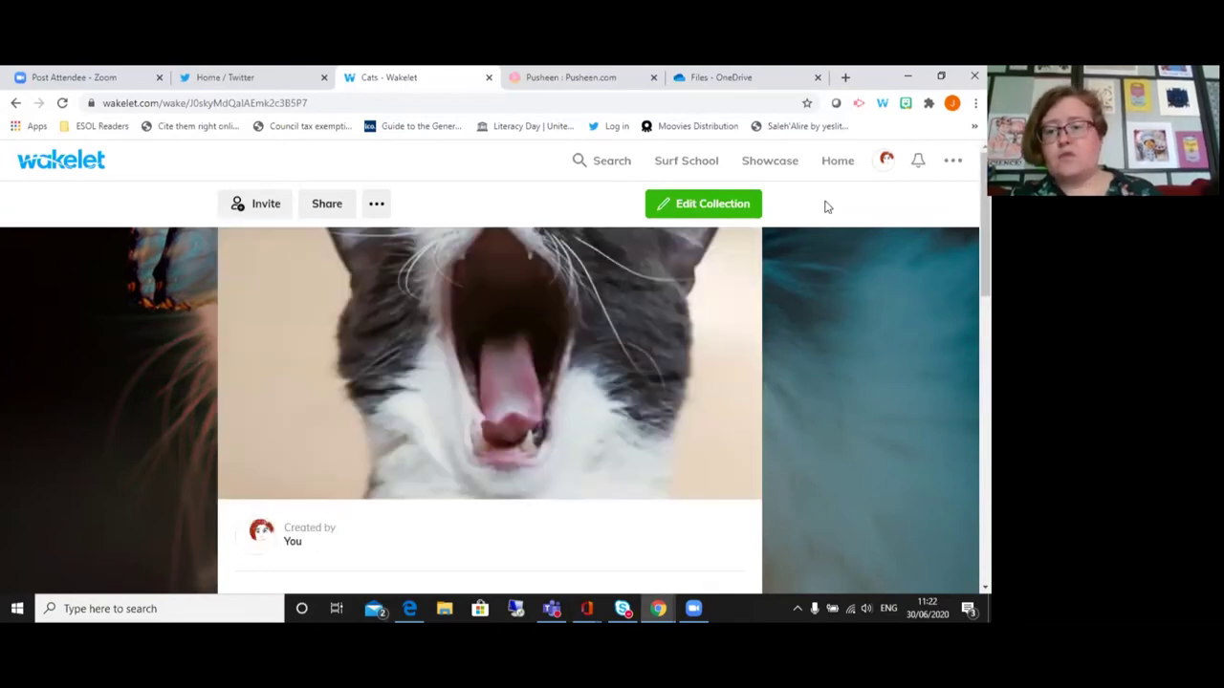
- Return to the Wakelet home page, show the group collections and browse the shared subject collections
left_click(844, 161)
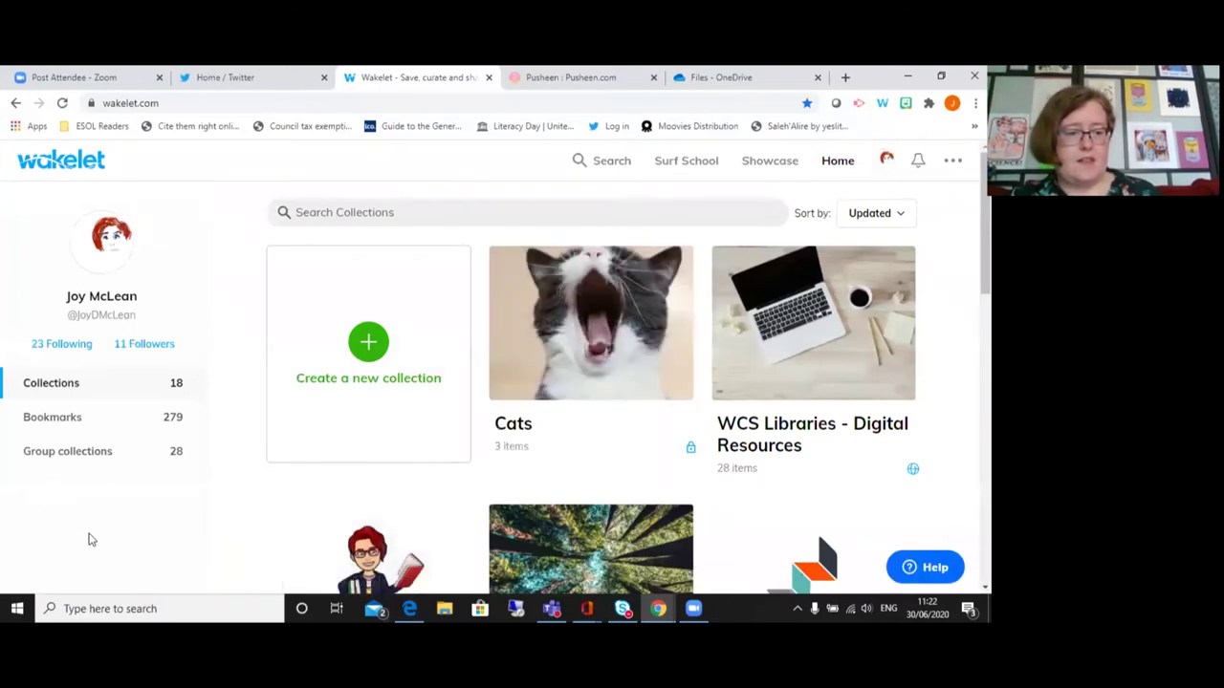
left_click(63, 457)
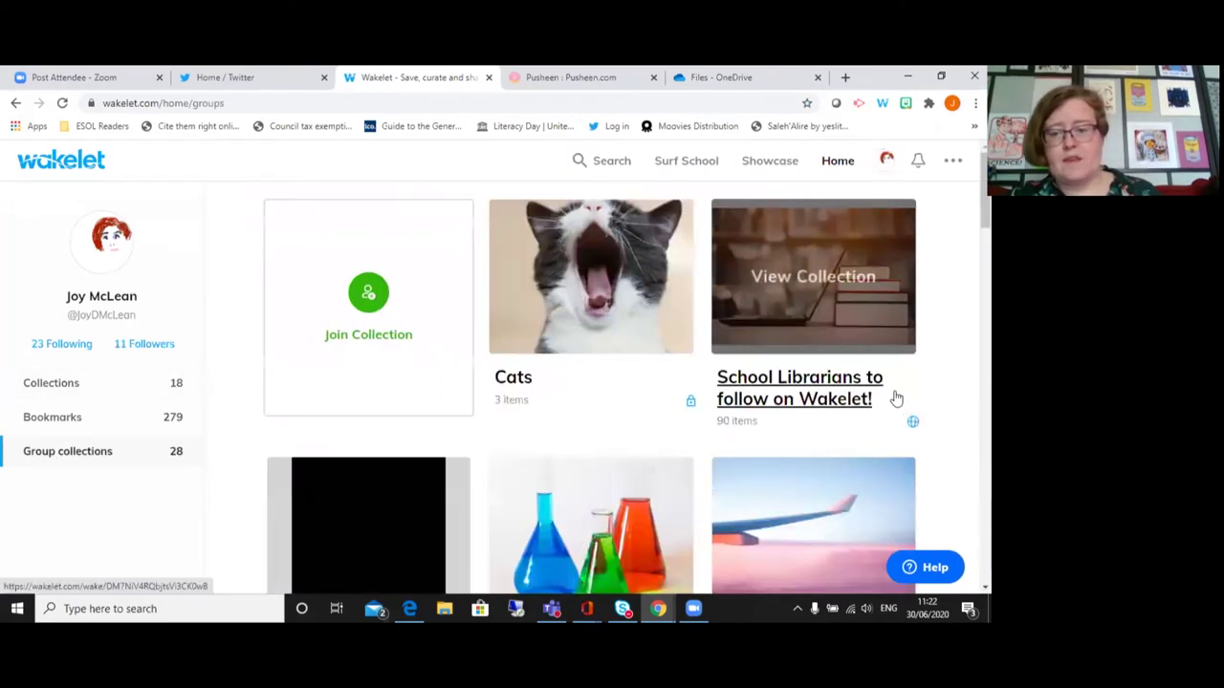
scroll(897, 399, "down", 3)
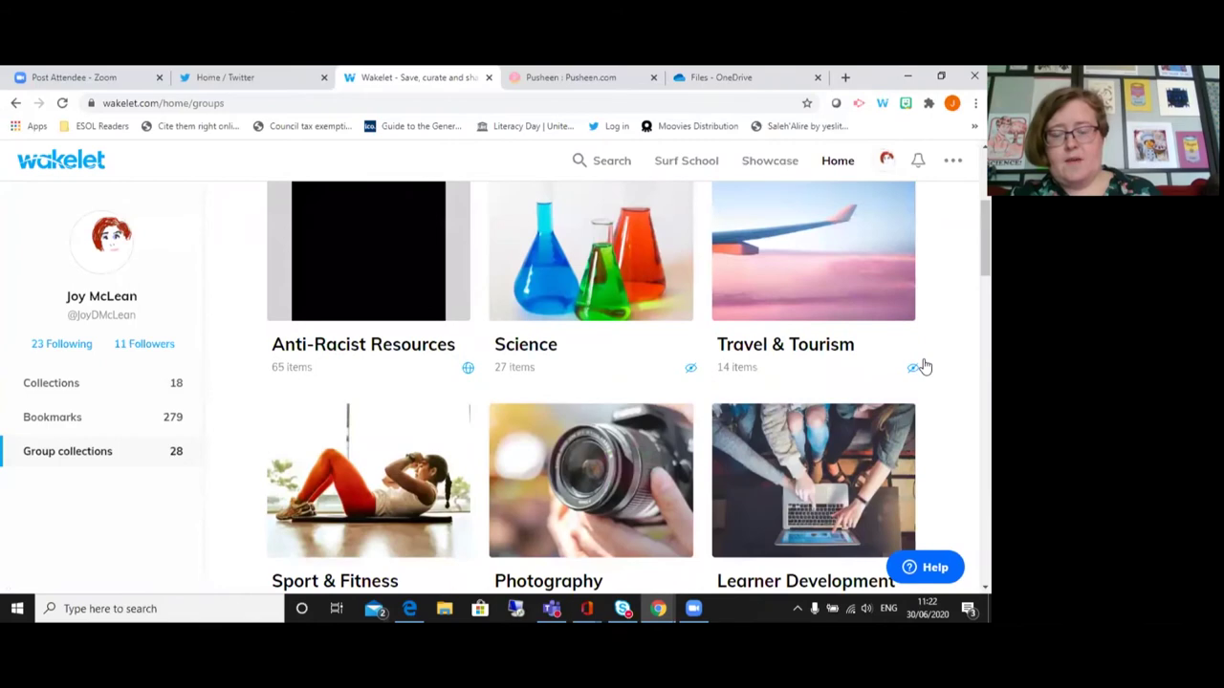
scroll(924, 366, "down", 2)
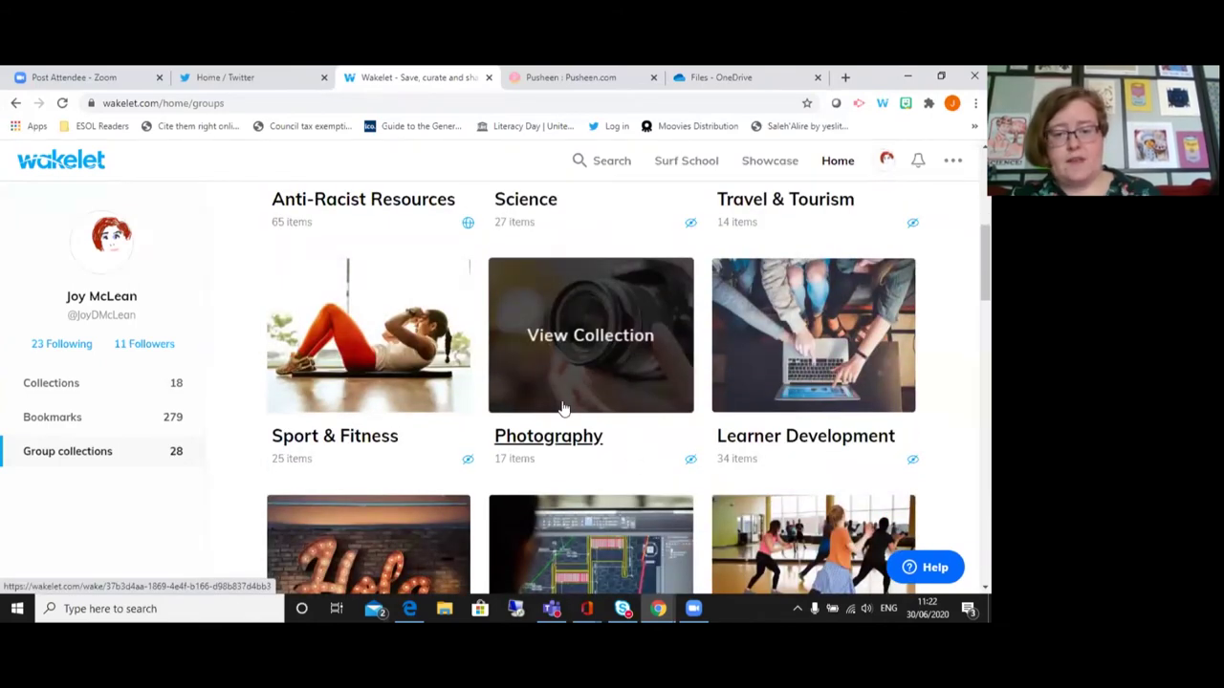
scroll(803, 368, "down", 1)
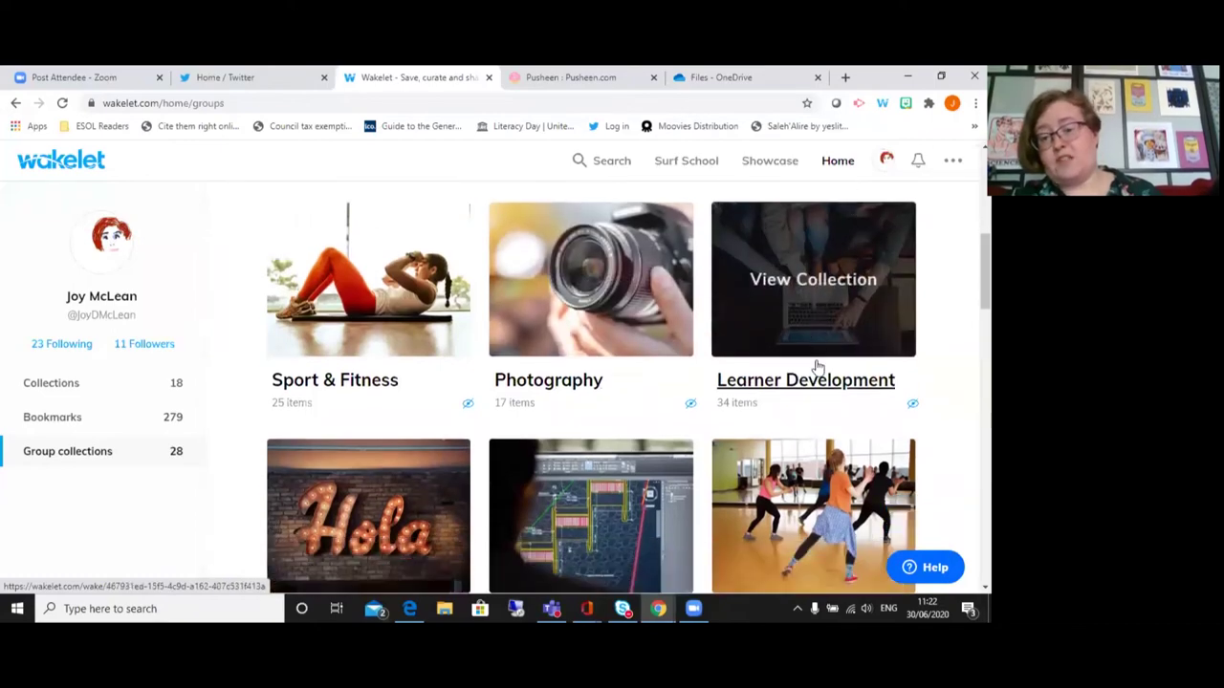
scroll(818, 368, "down", 5)
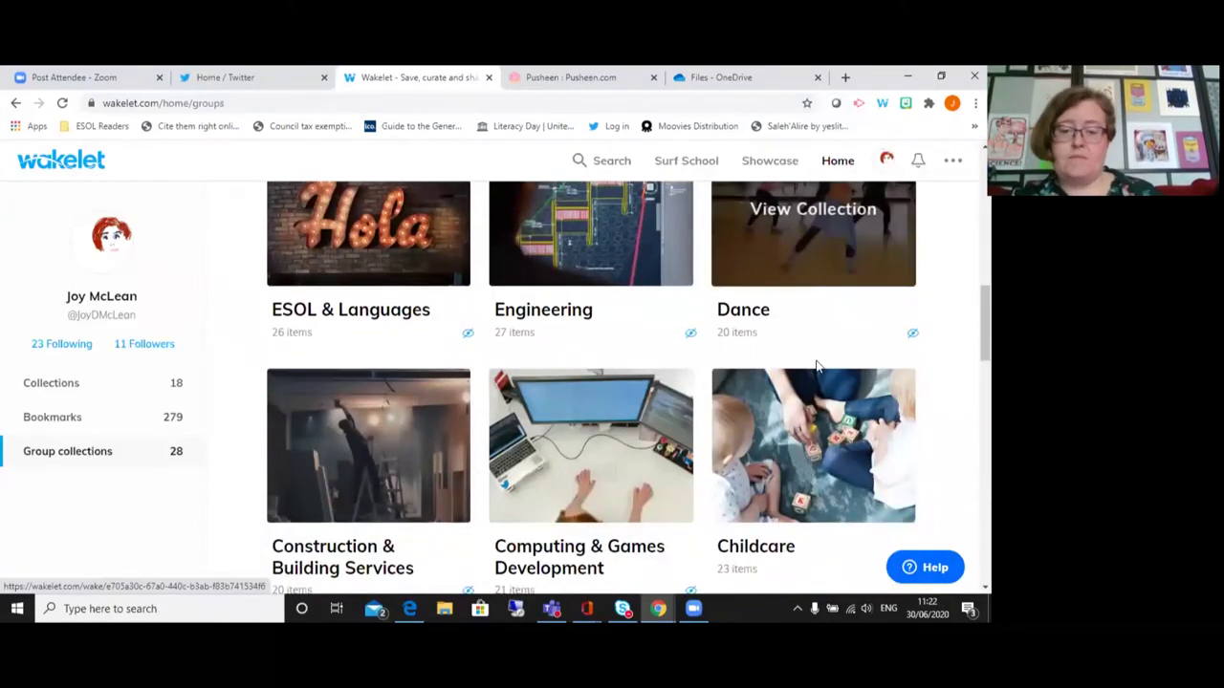
scroll(818, 369, "down", 5)
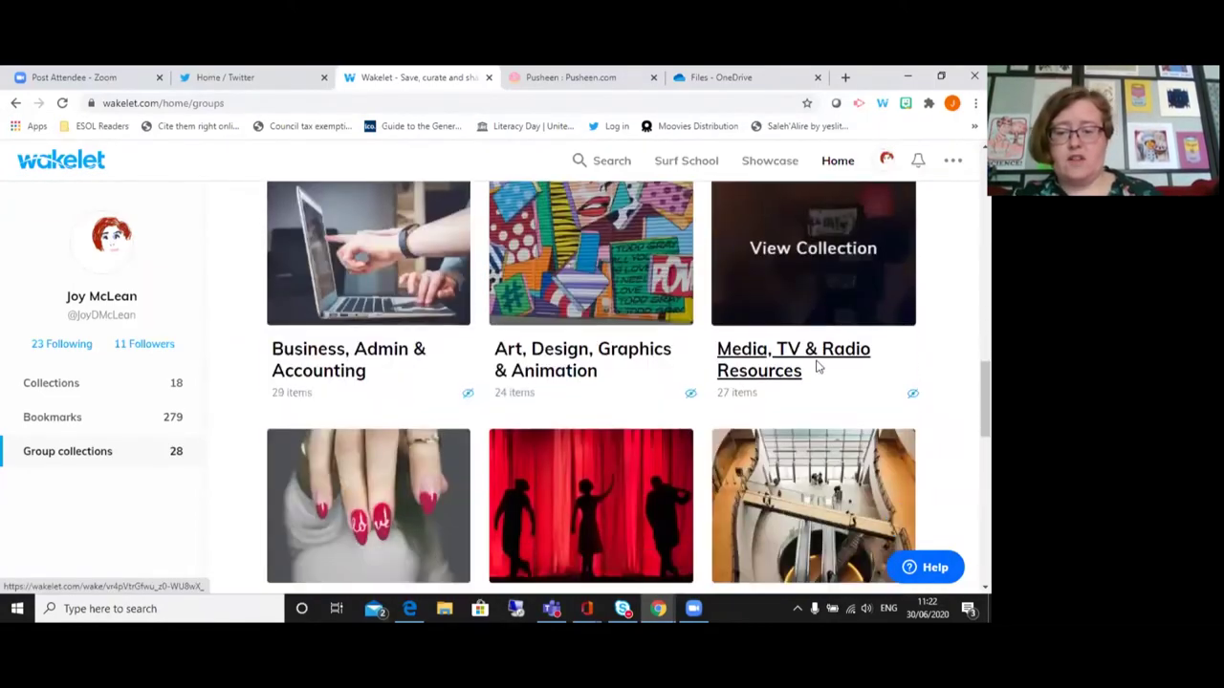
scroll(818, 368, "down", 1)
scroll(817, 373, "up", 2)
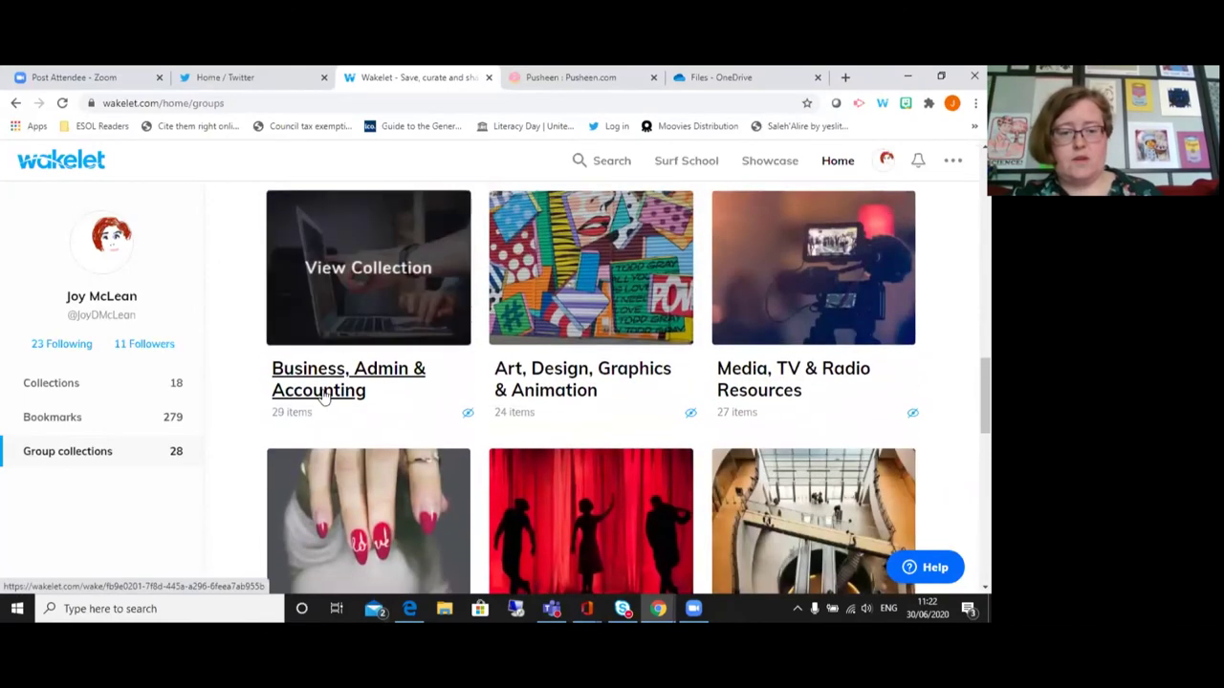
- Open the Art, Design, Graphics & Animation group collection and review its creator, description and who added each item
left_click(592, 376)
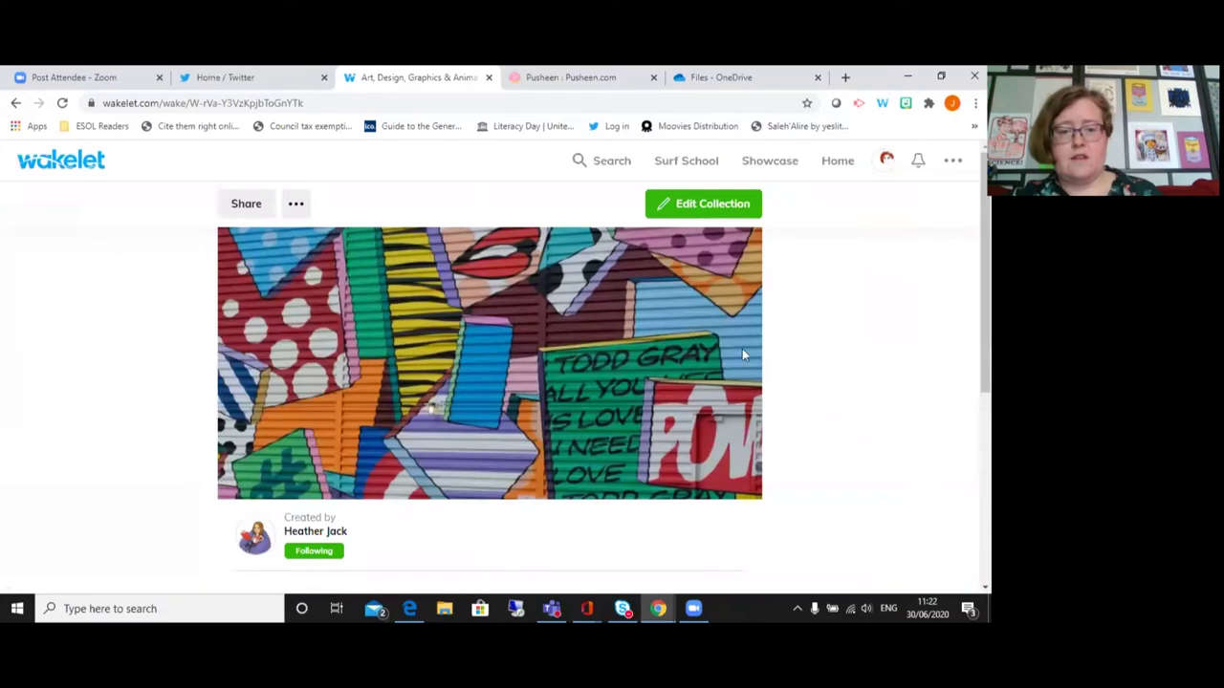
scroll(806, 342, "down", 2)
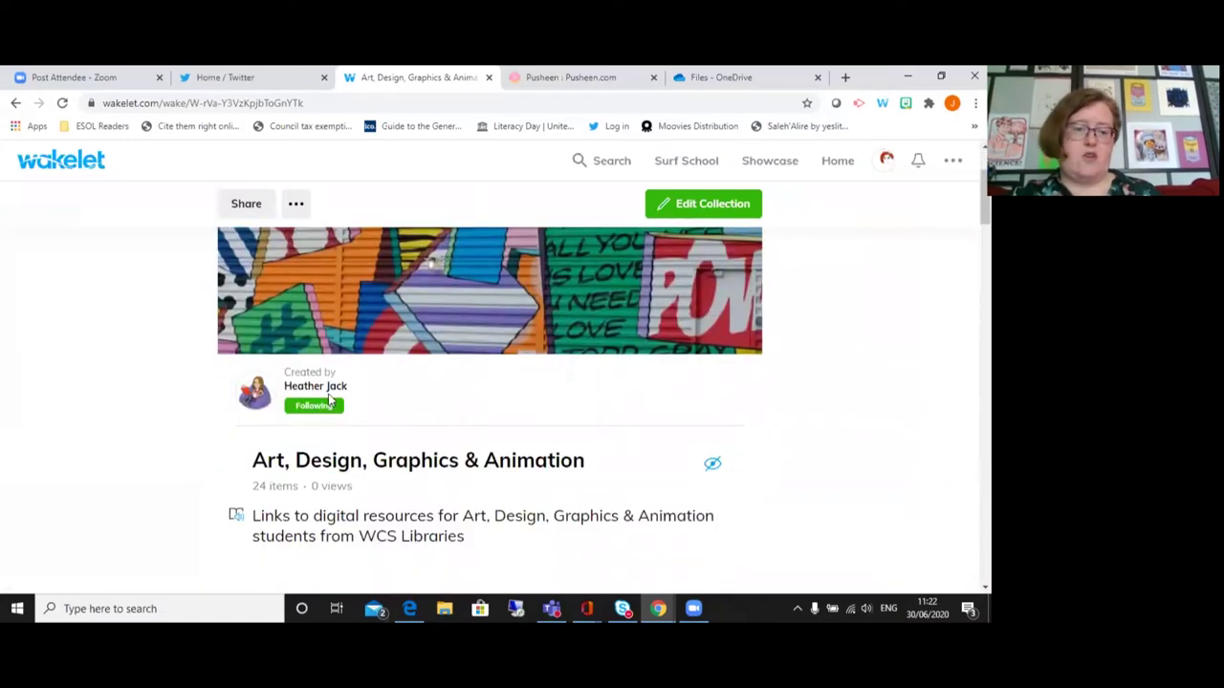
scroll(615, 437, "up", 1)
scroll(612, 435, "up", 2)
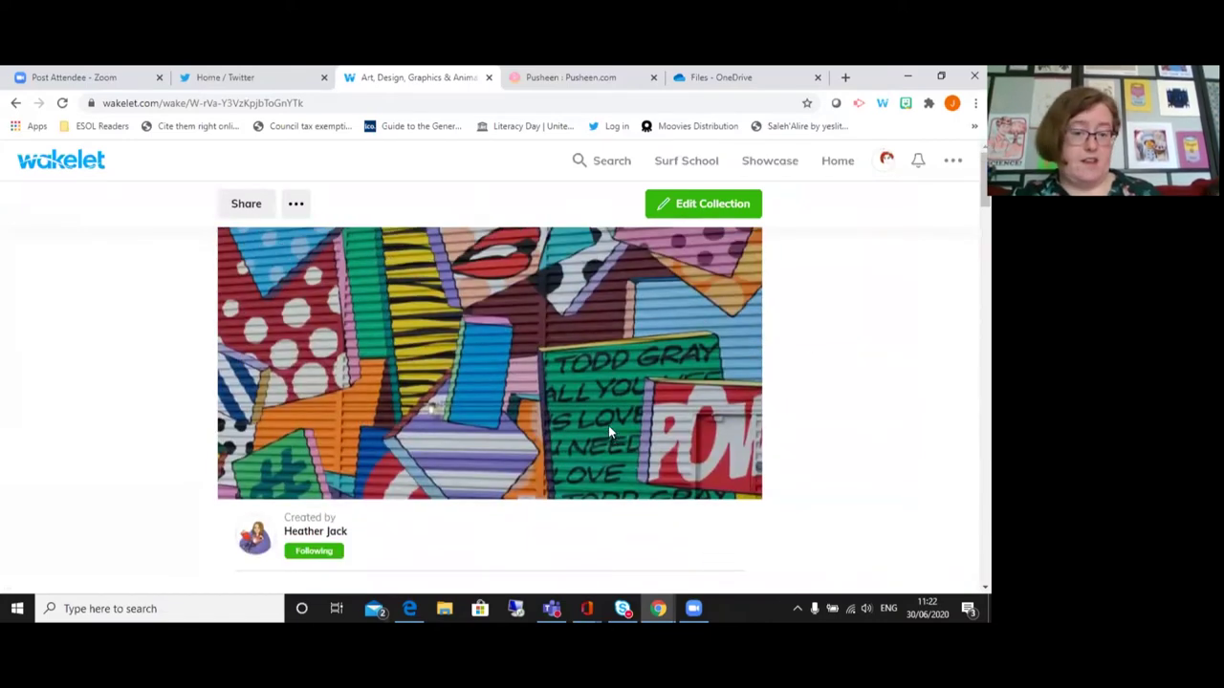
scroll(608, 430, "down", 3)
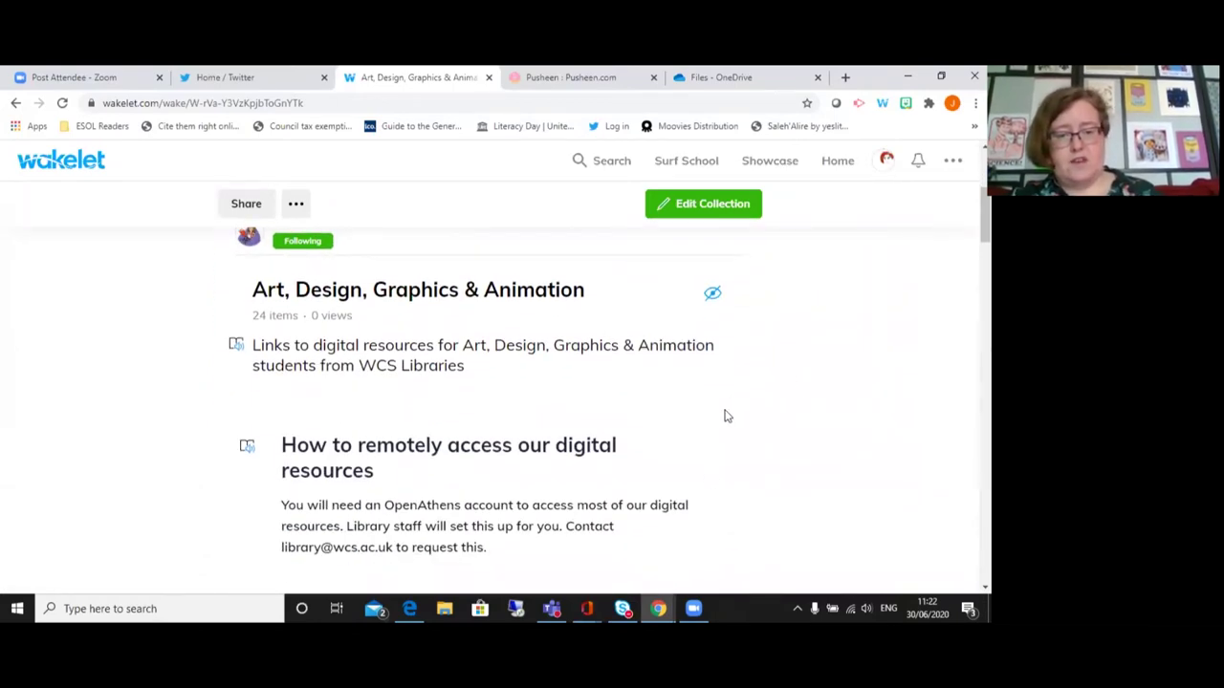
scroll(723, 418, "down", 2)
scroll(721, 421, "down", 2)
scroll(721, 421, "down", 2)
scroll(717, 424, "down", 3)
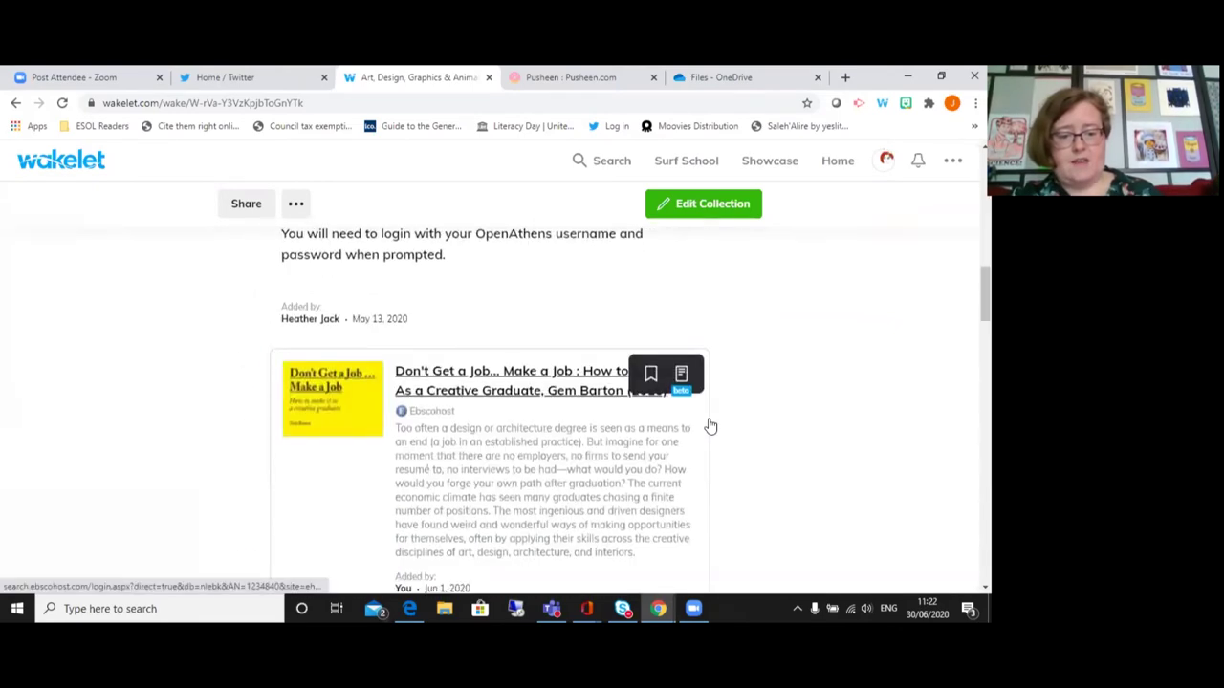
scroll(710, 426, "down", 2)
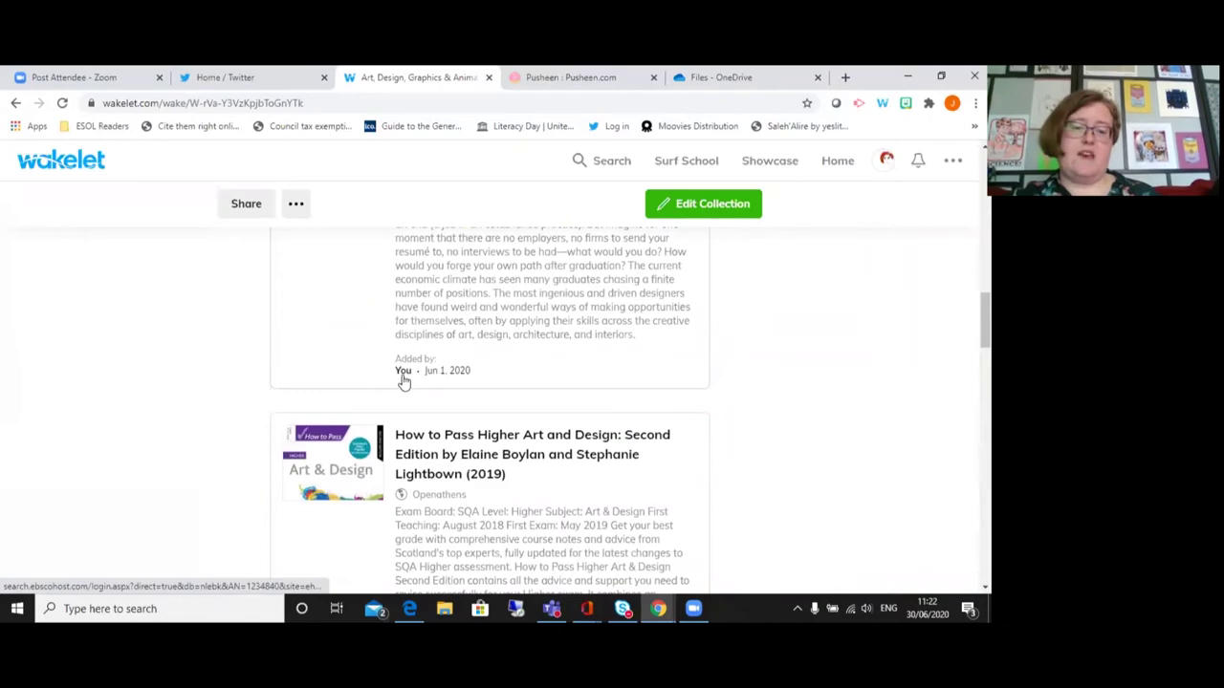
scroll(402, 379, "down", 5)
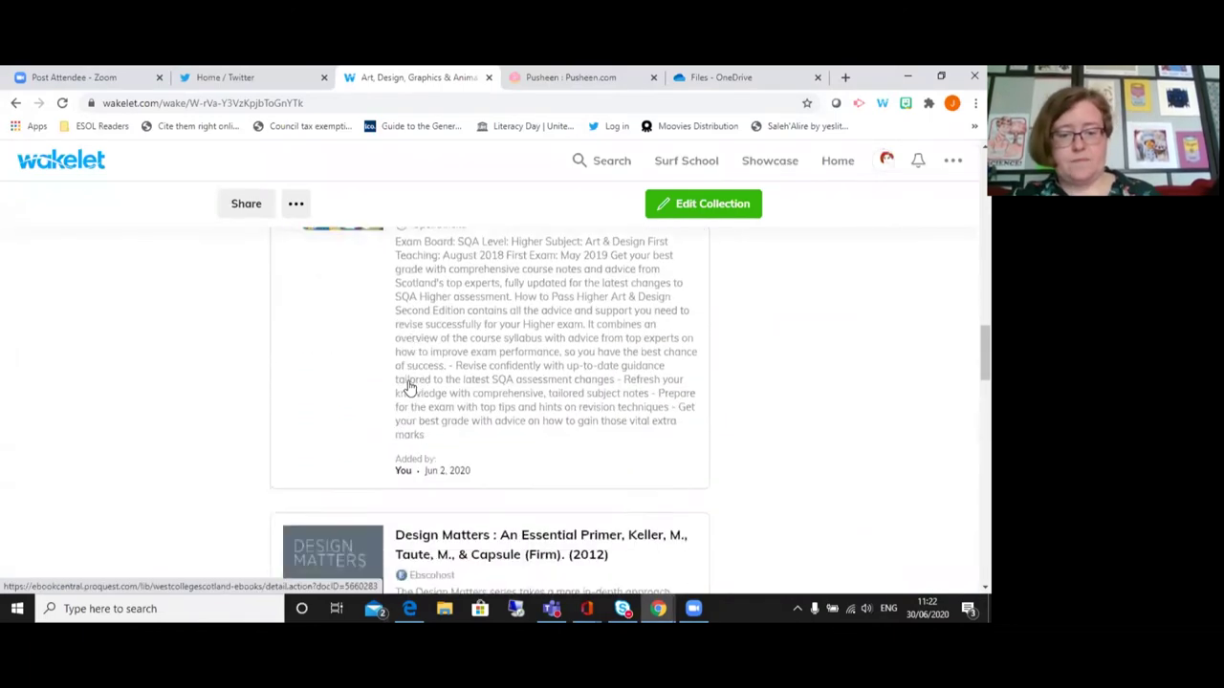
- Browse the book and ClickView video items in the Art, Design, Graphics & Animation collection and return to its cover image
scroll(420, 384, "down", 10)
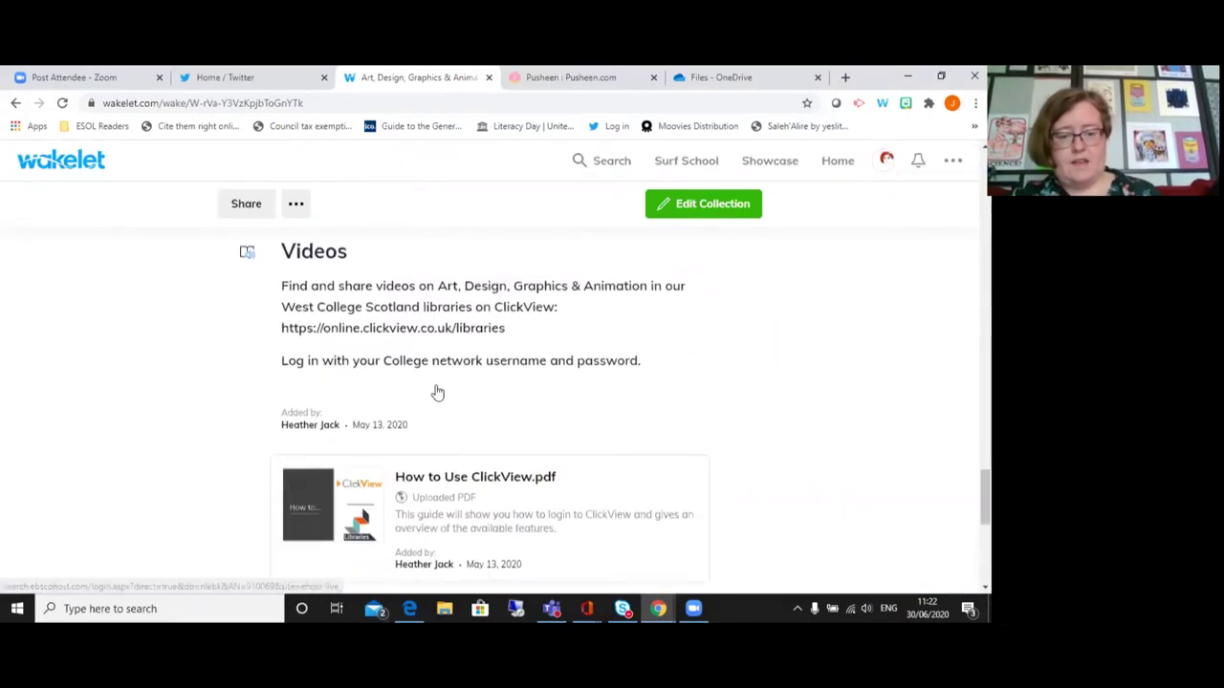
scroll(433, 387, "down", 1)
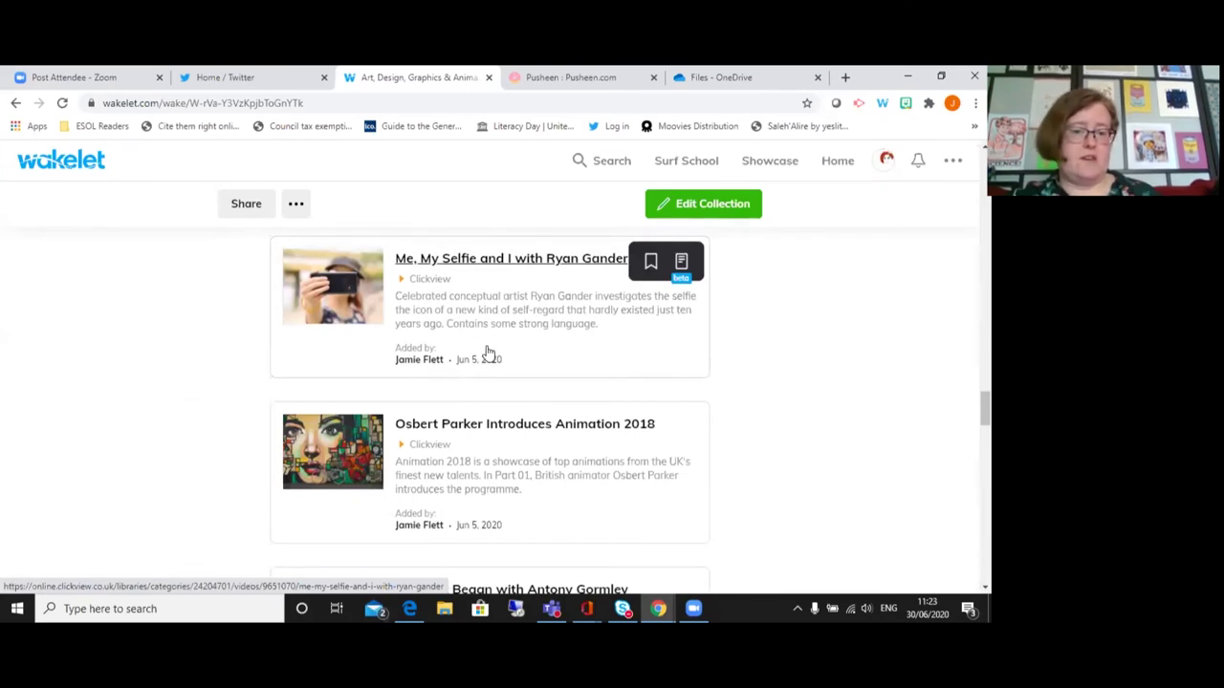
scroll(760, 457, "up", 8)
scroll(753, 449, "up", 10)
scroll(745, 437, "up", 10)
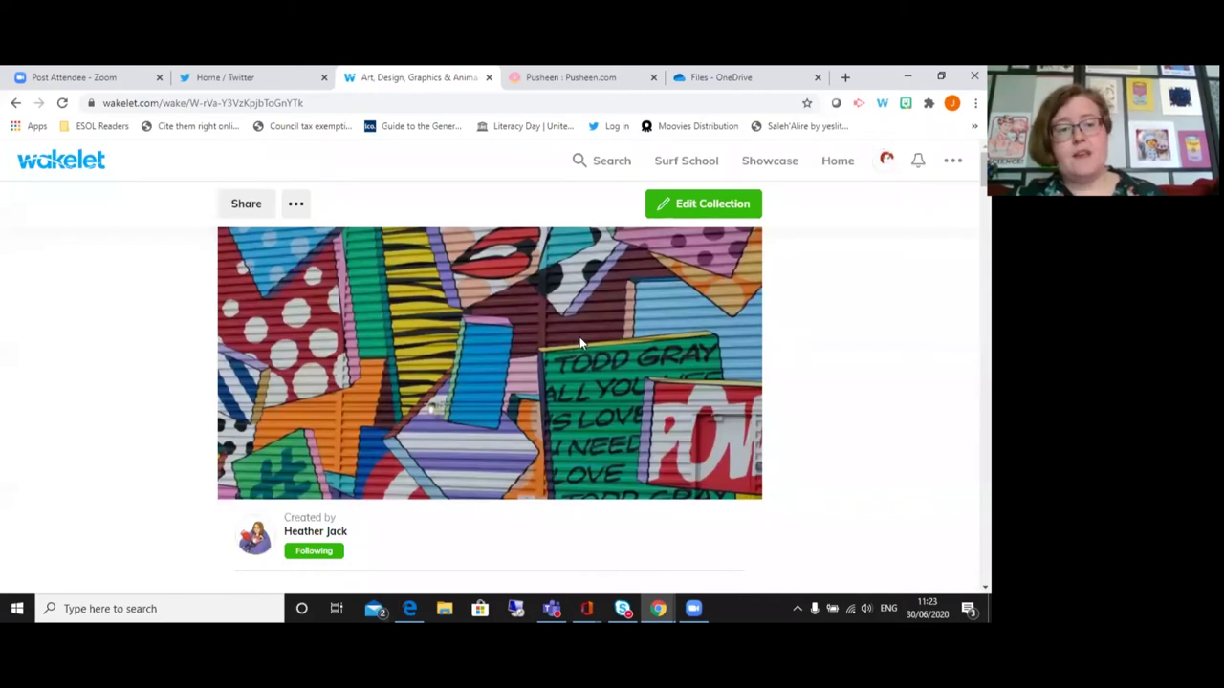
- View the collection's QR code in its sharing options, then open the Microsoft Teams sharing form
left_click(245, 206)
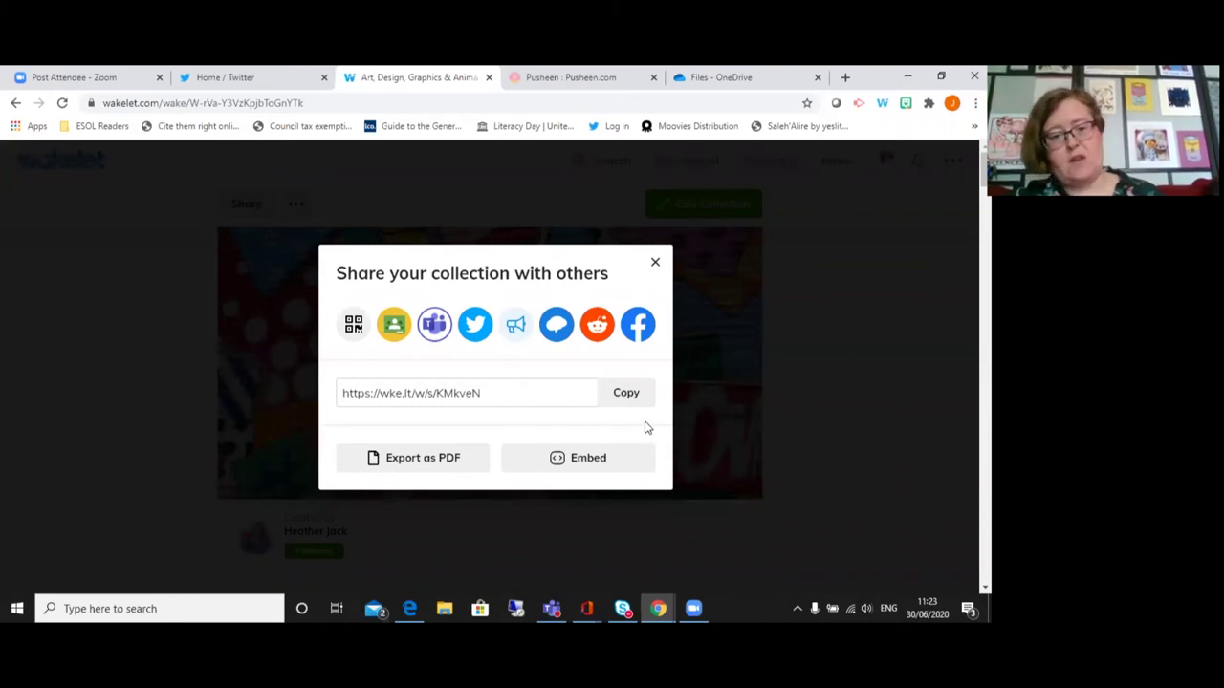
left_click(354, 326)
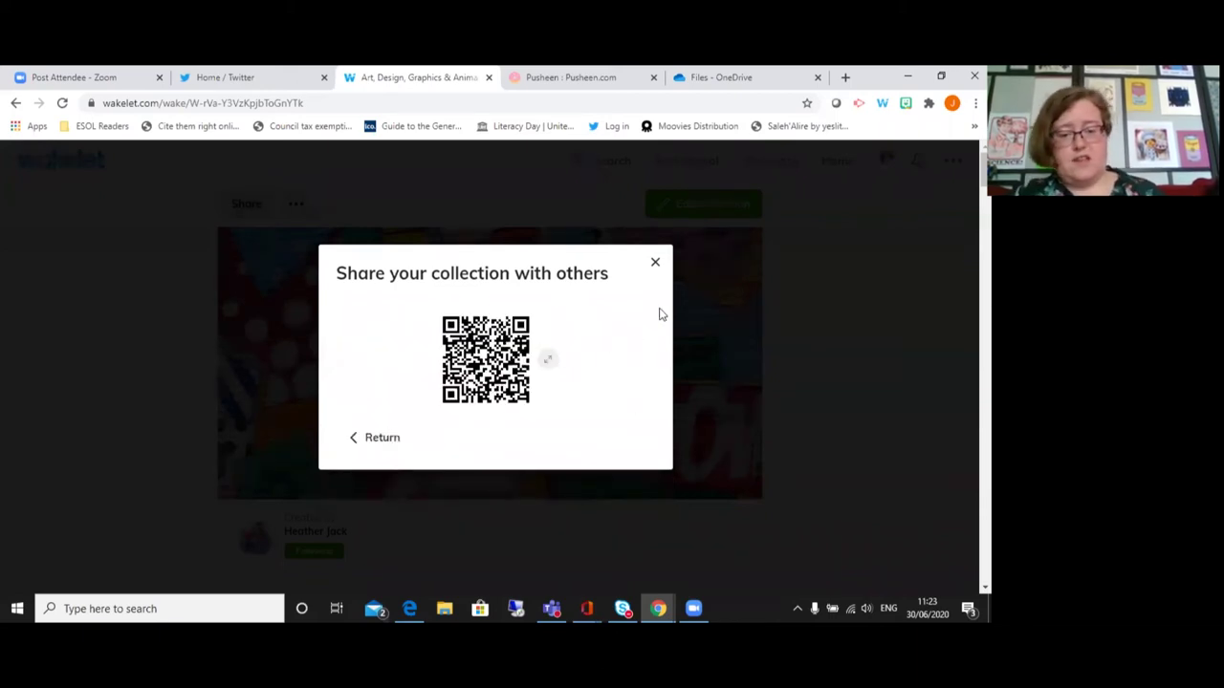
left_click(375, 441)
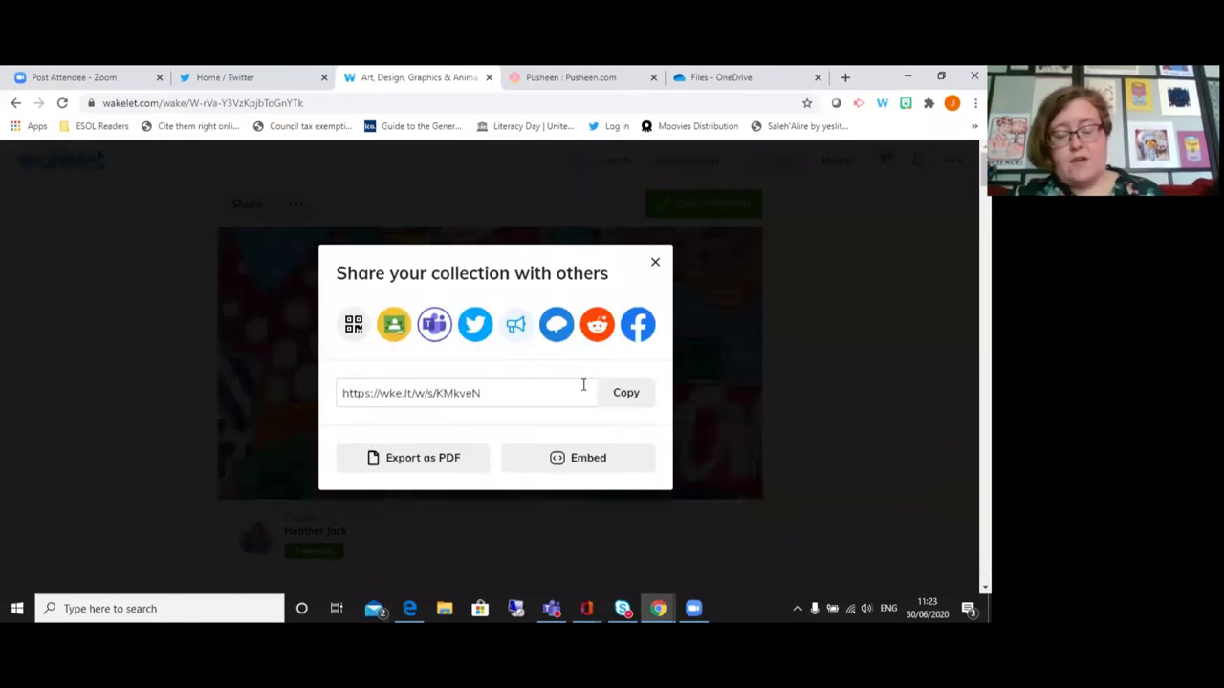
left_click(433, 326)
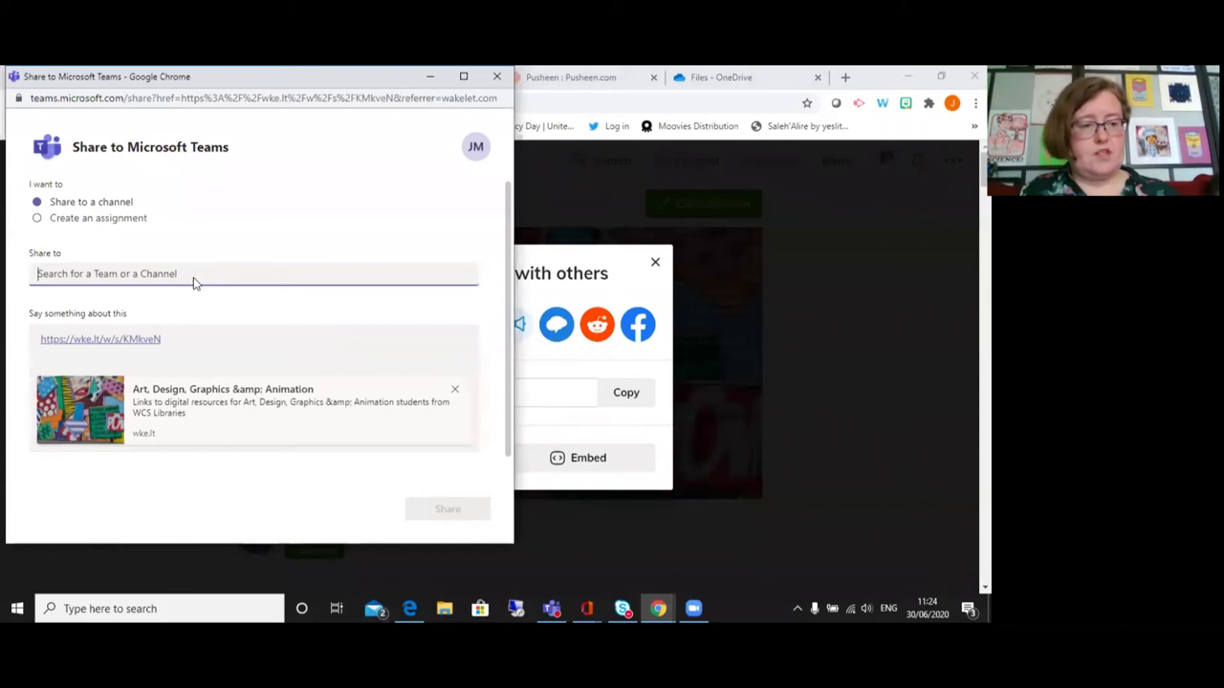
type("wcs")
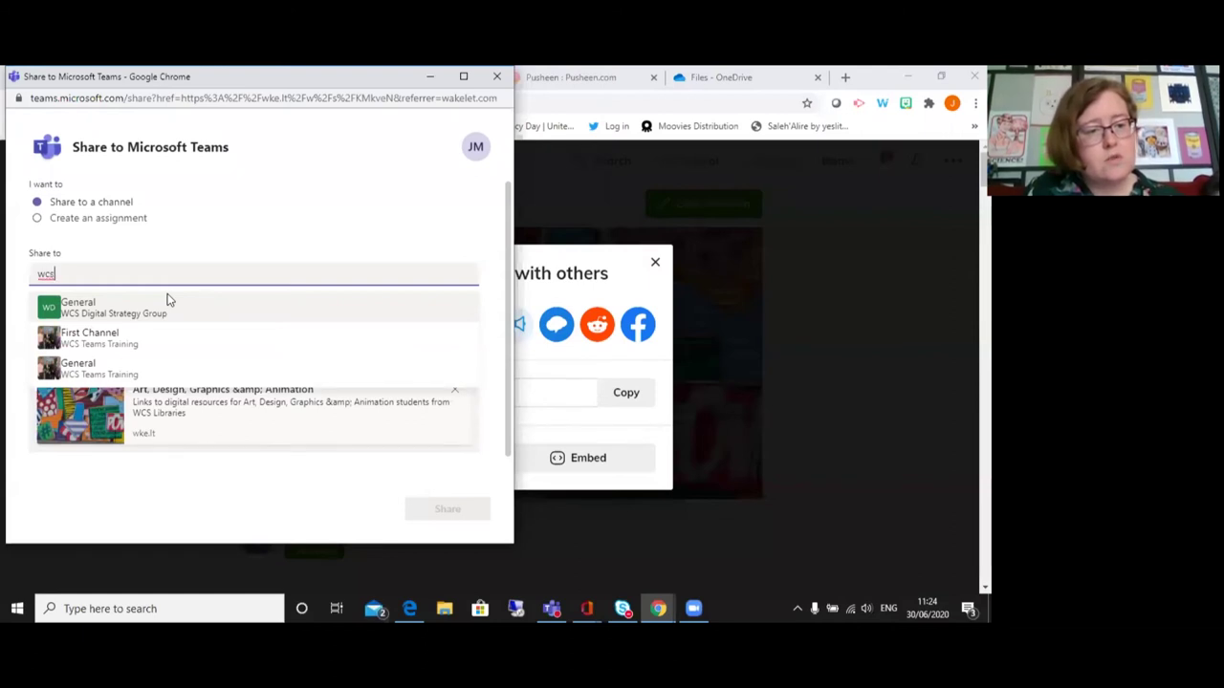
type("li")
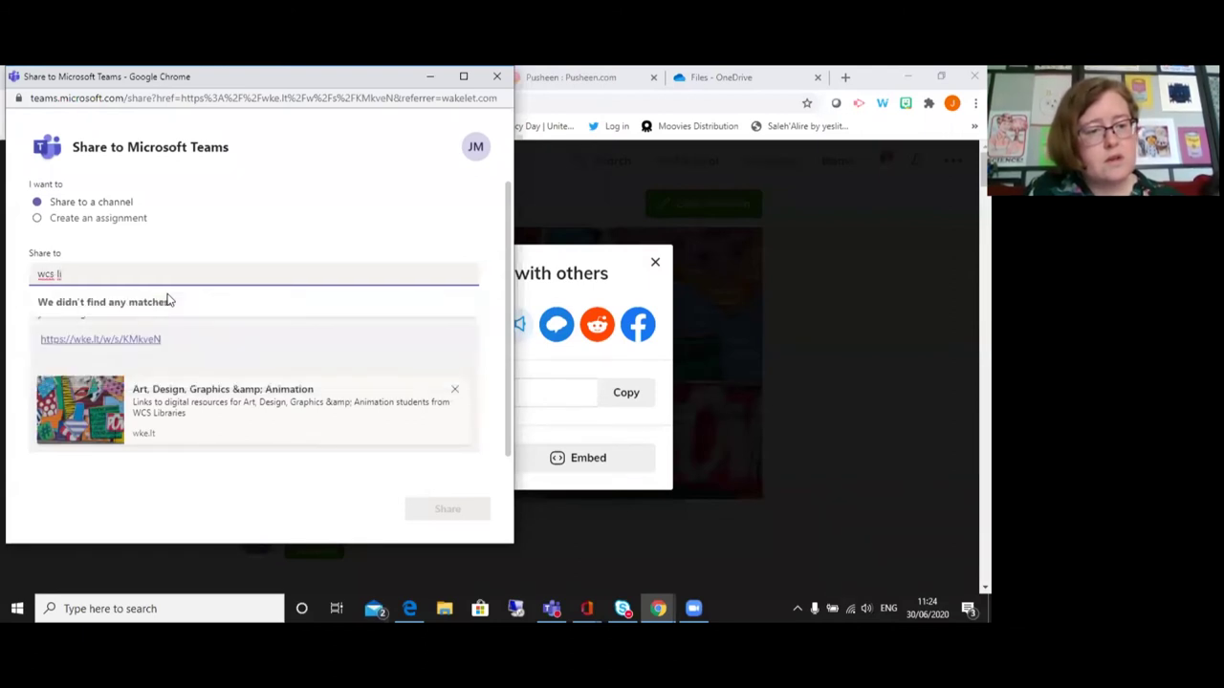
key("BackSpace")
key("BackSpace")
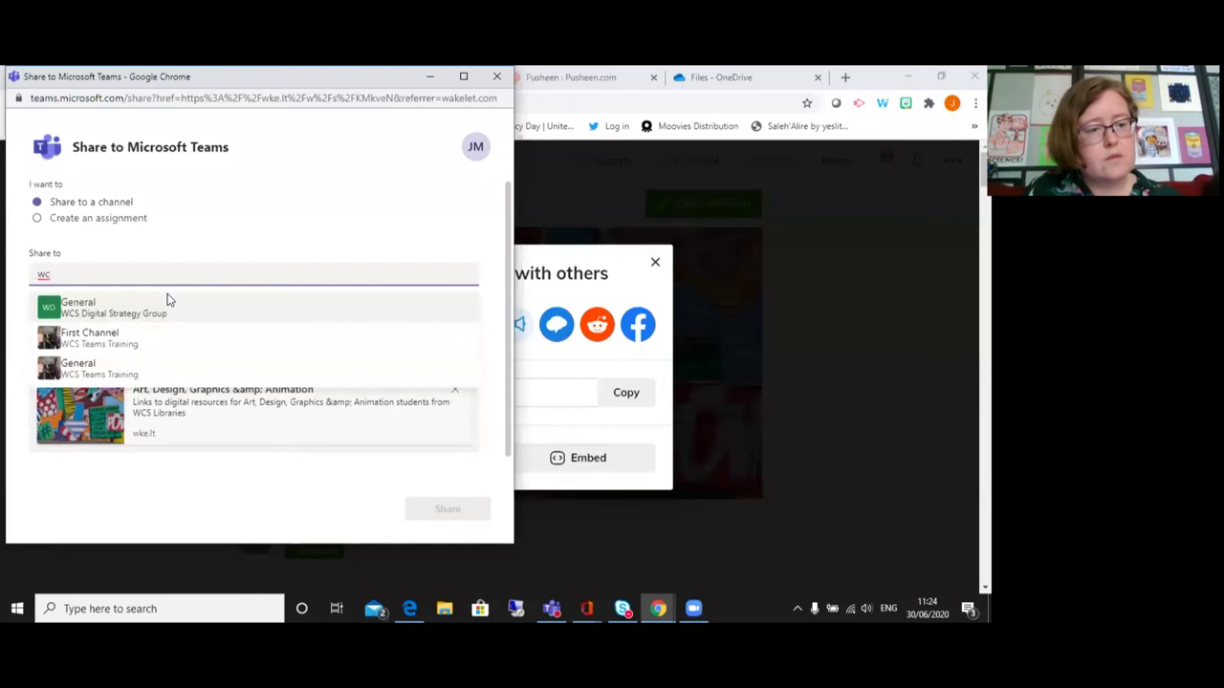
key("BackSpace")
key("BackSpace")
type("wc")
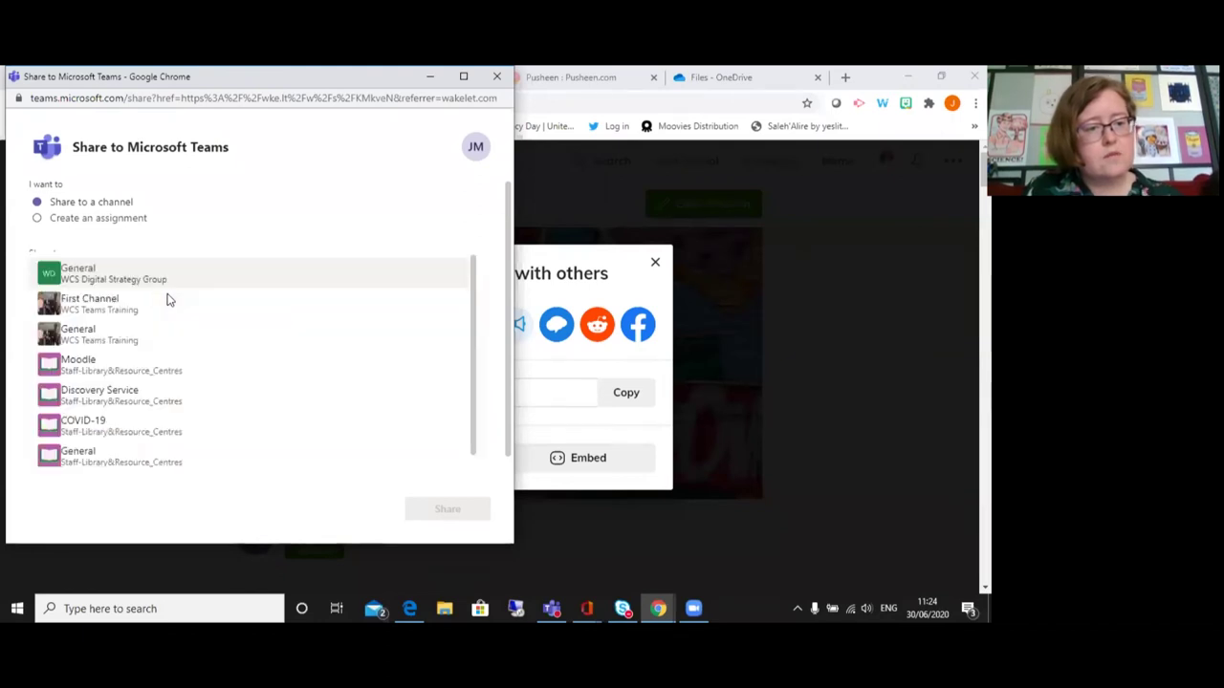
type("ss")
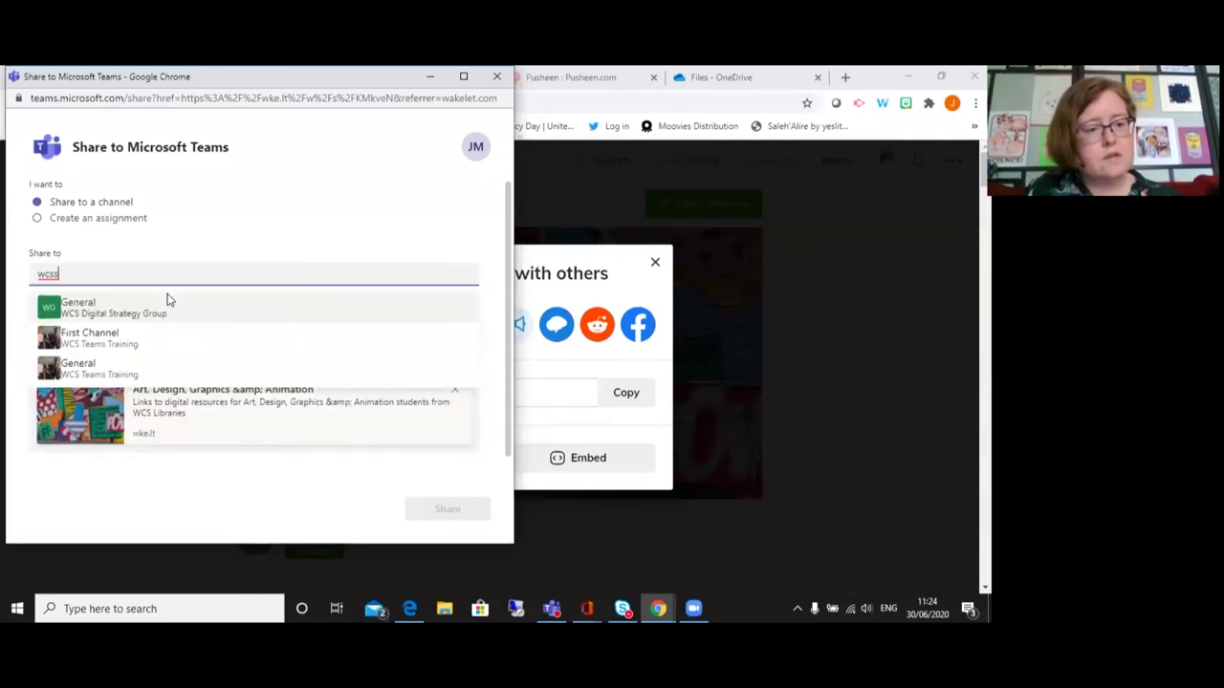
type("t")
key("BackSpace")
key("BackSpace")
key("BackSpace")
key("BackSpace")
key("BackSpace")
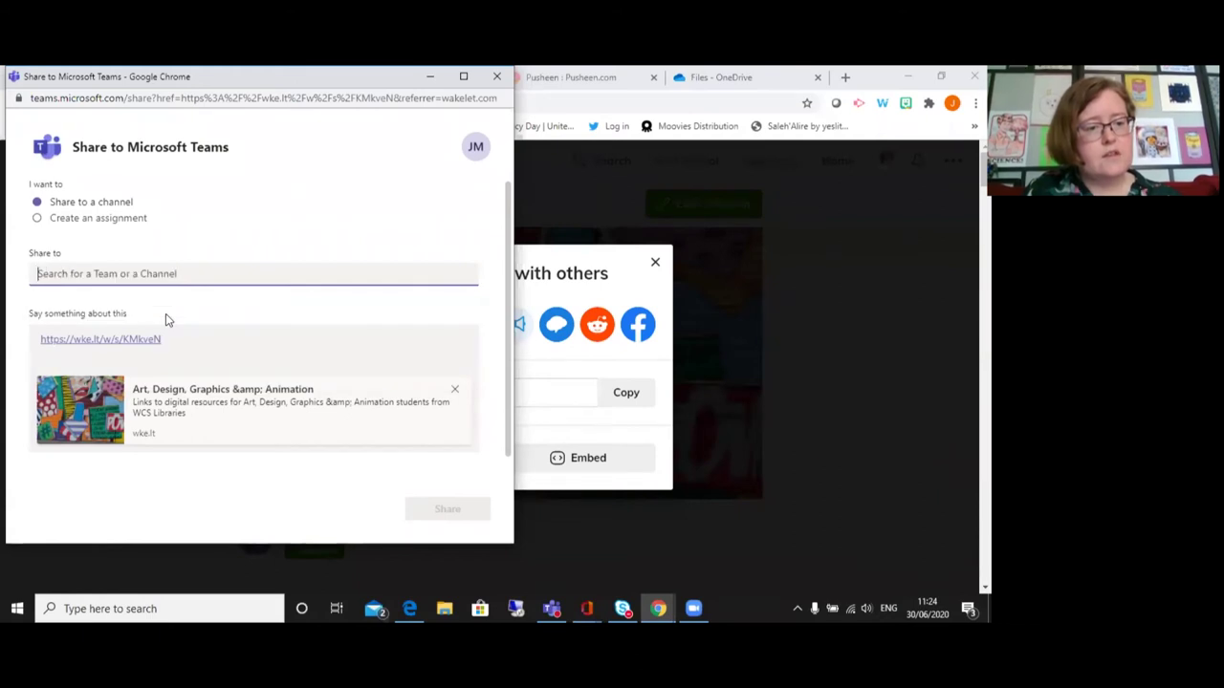
- Find channels matching "lib" and share the collection to Staff-Library&Resource_Centres > General with the message "This is a test"
type("lib")
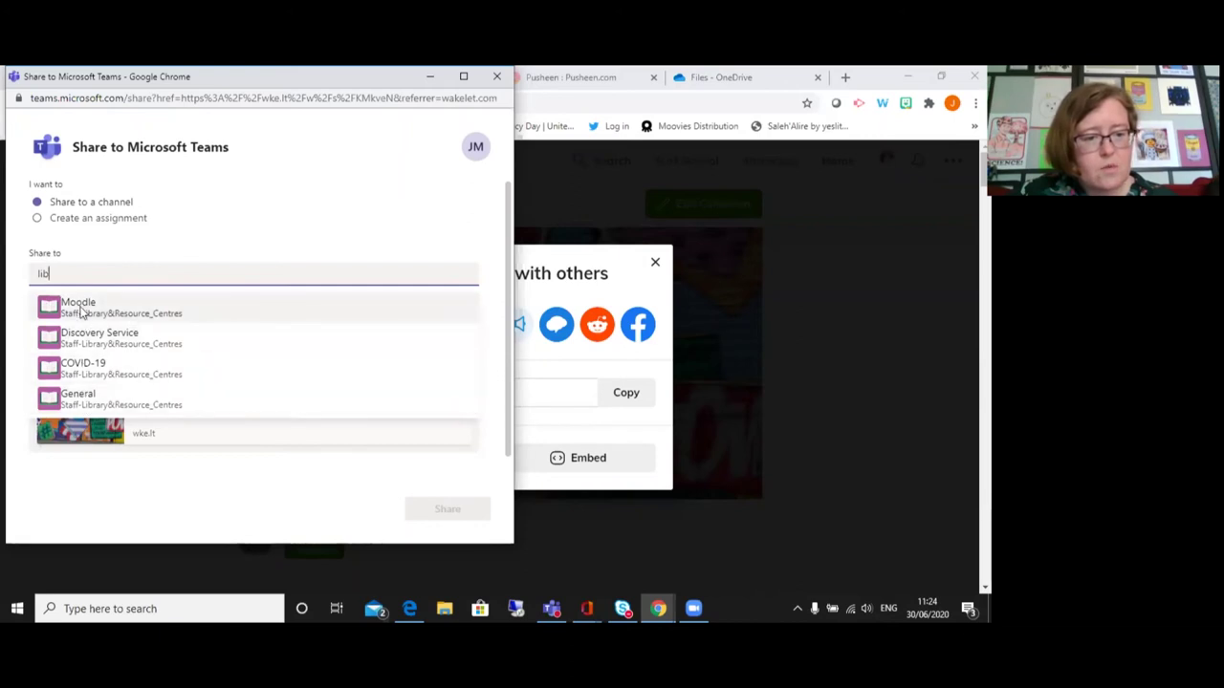
left_click(74, 402)
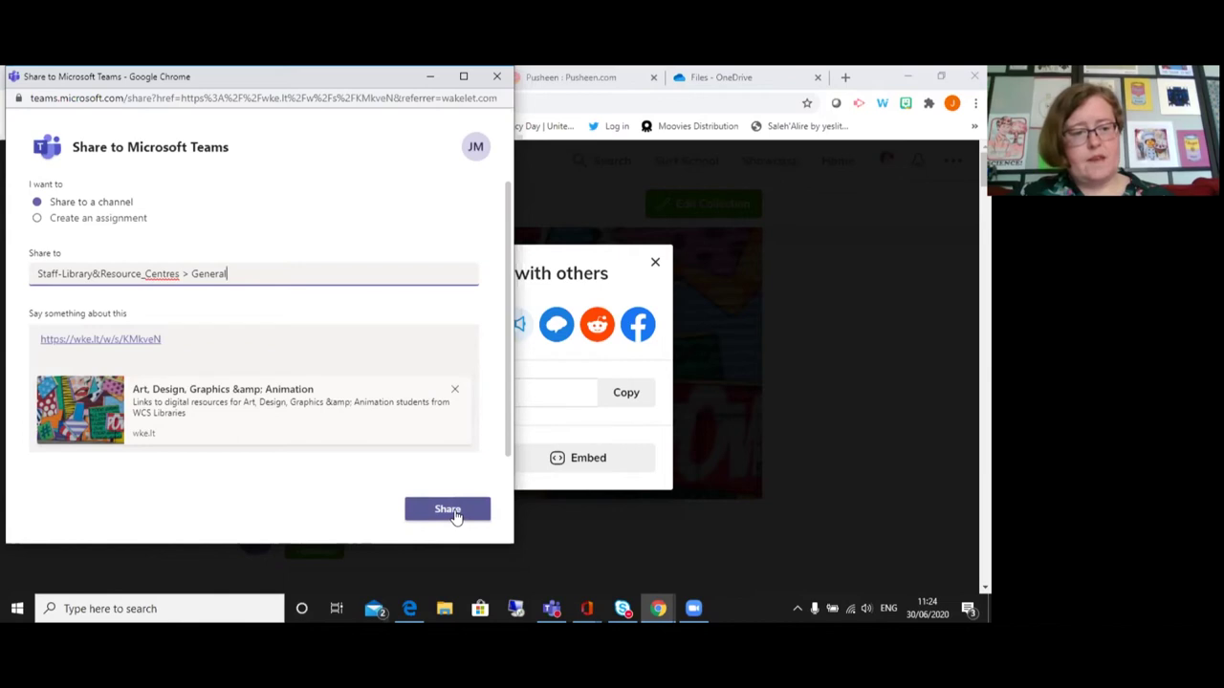
left_click(141, 321)
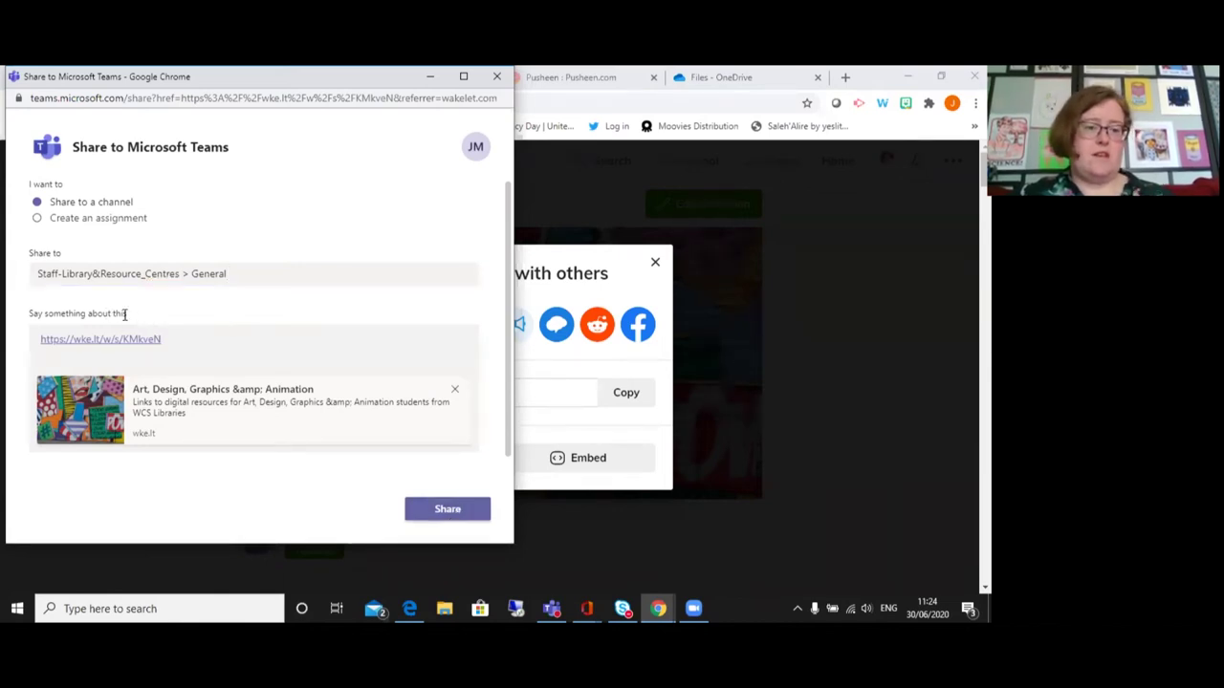
left_click_drag(124, 315, 60, 311)
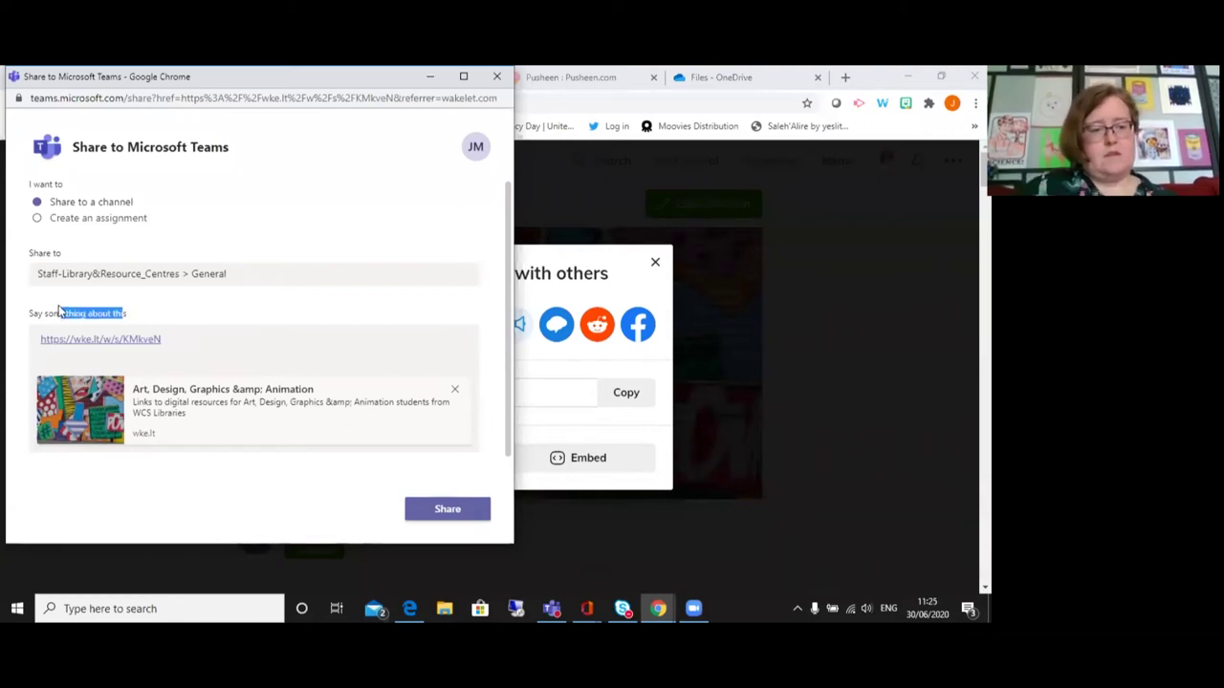
left_click(118, 330)
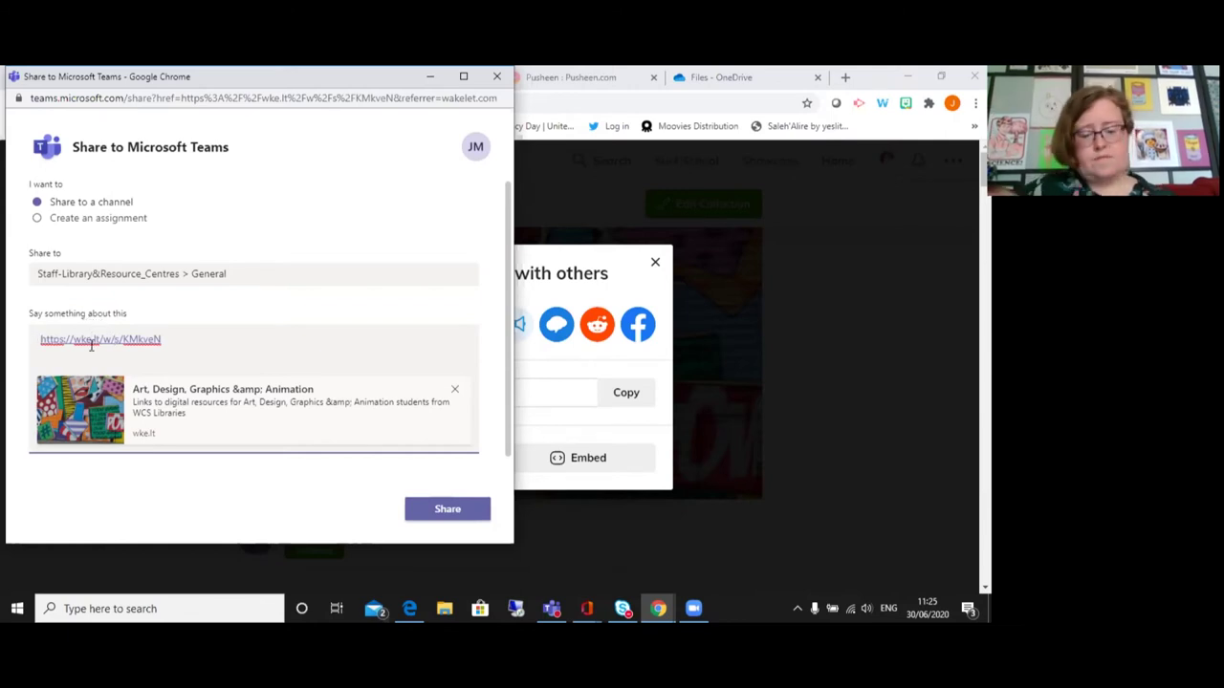
type("This is a te")
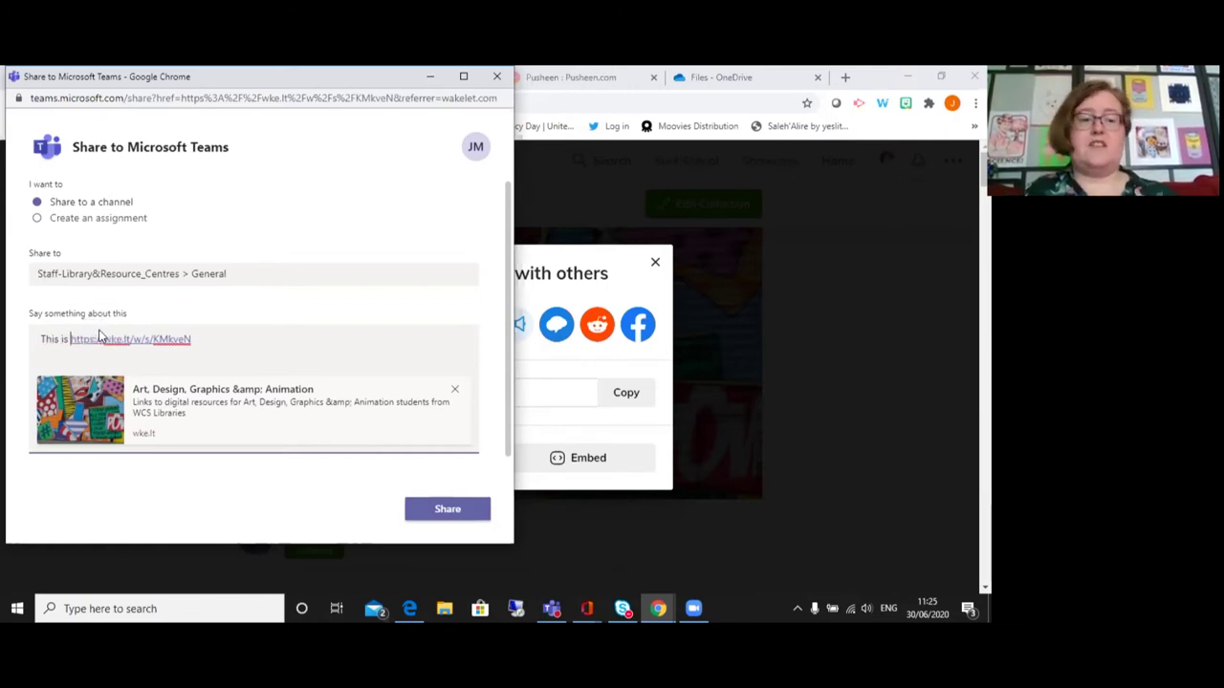
type("st")
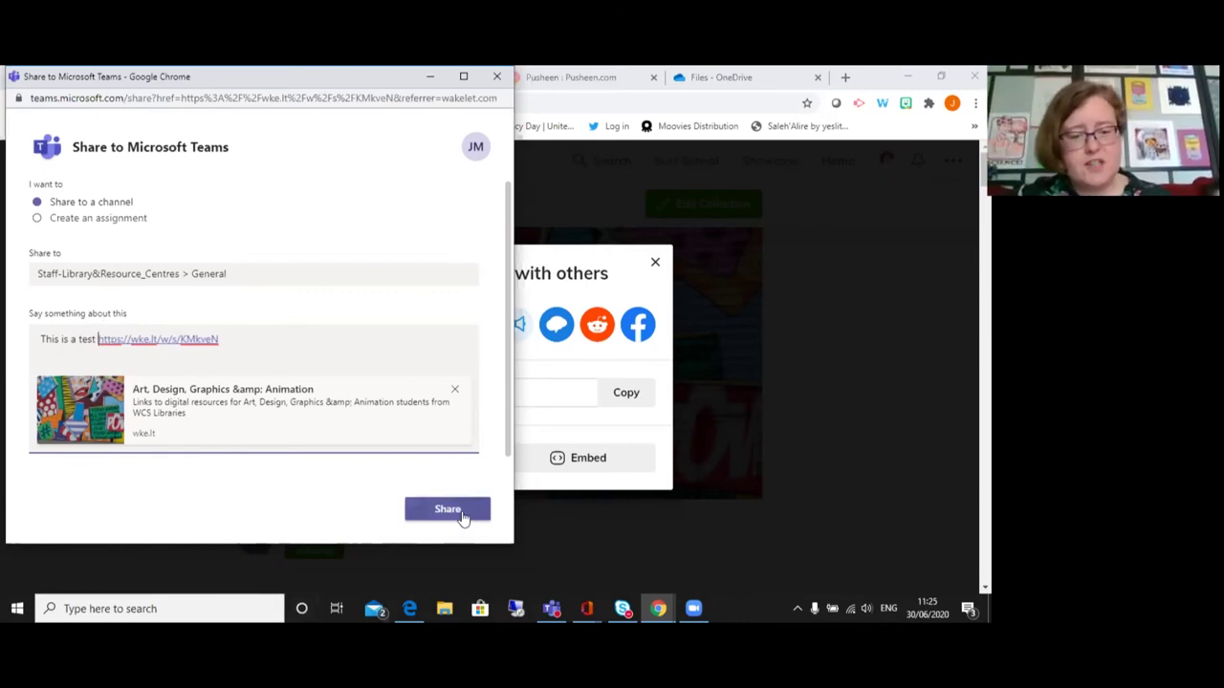
left_click(447, 509)
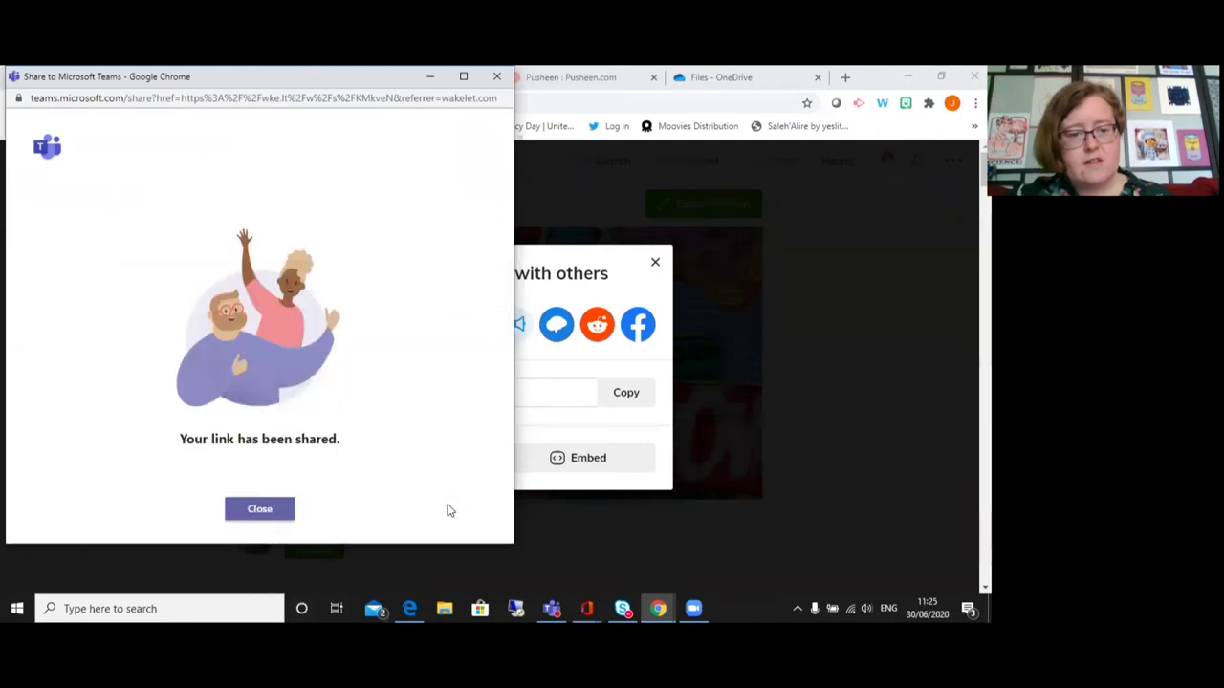
left_click(258, 509)
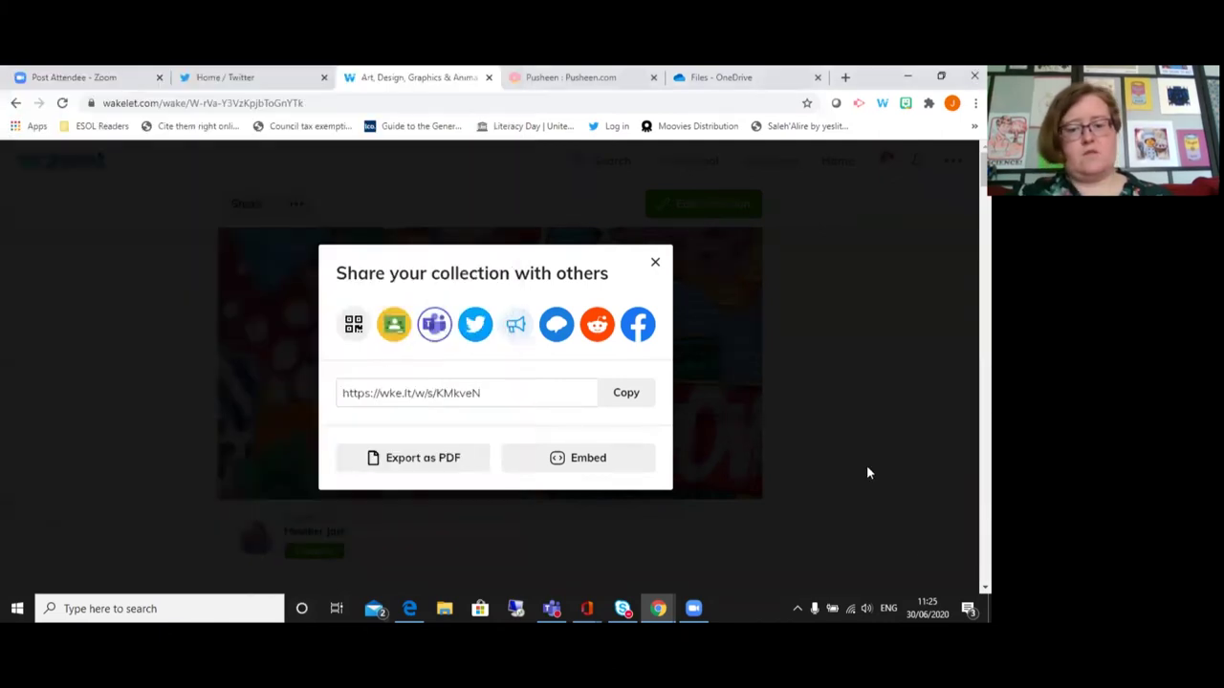
- Switch to Microsoft Teams and check the General channel's posts for the shared collection, including the older messages
left_click(552, 608)
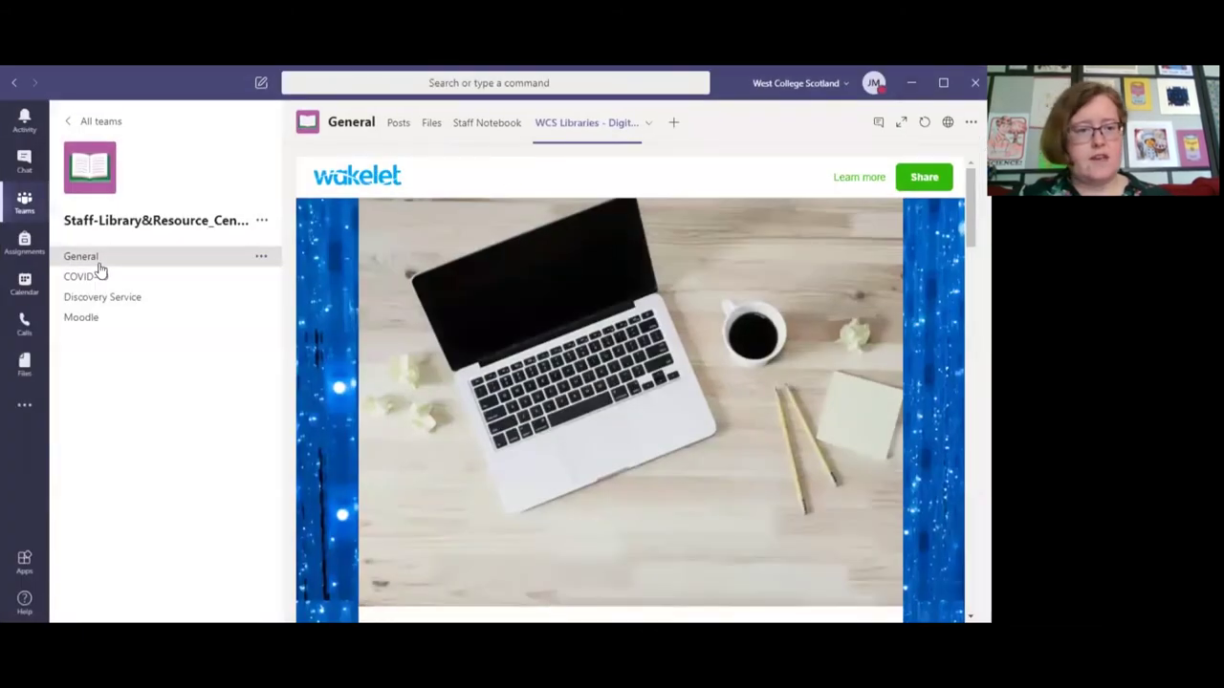
left_click(398, 123)
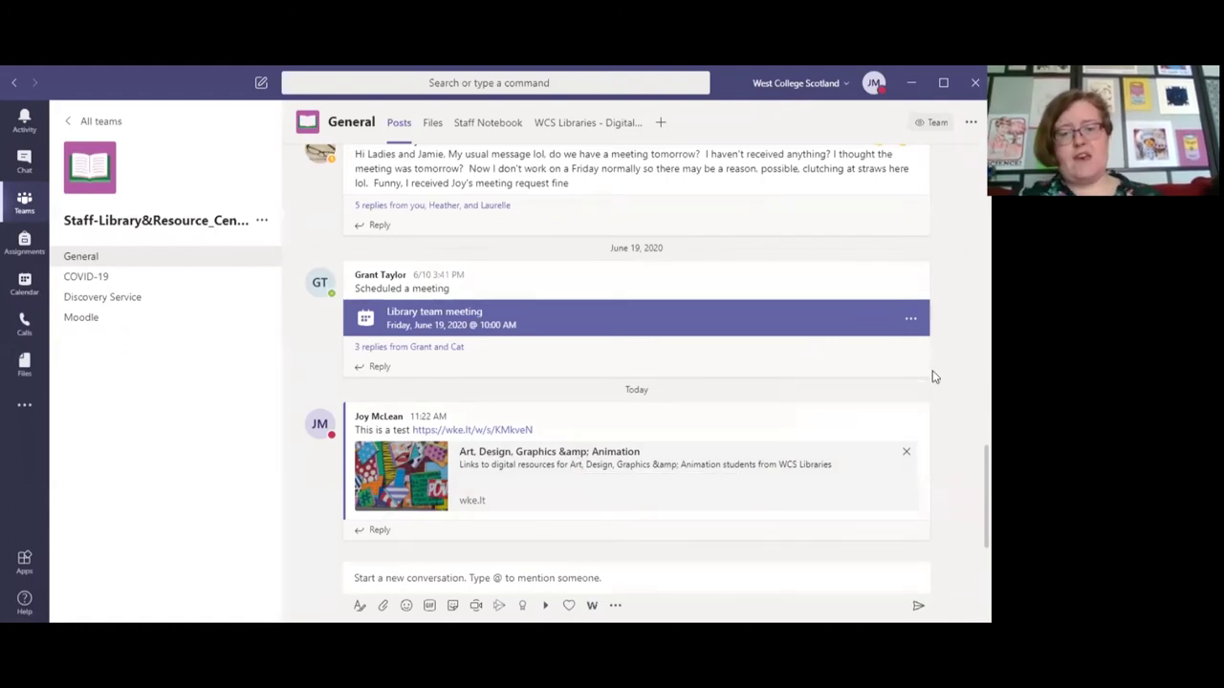
scroll(787, 379, "up", 4)
scroll(786, 379, "up", 10)
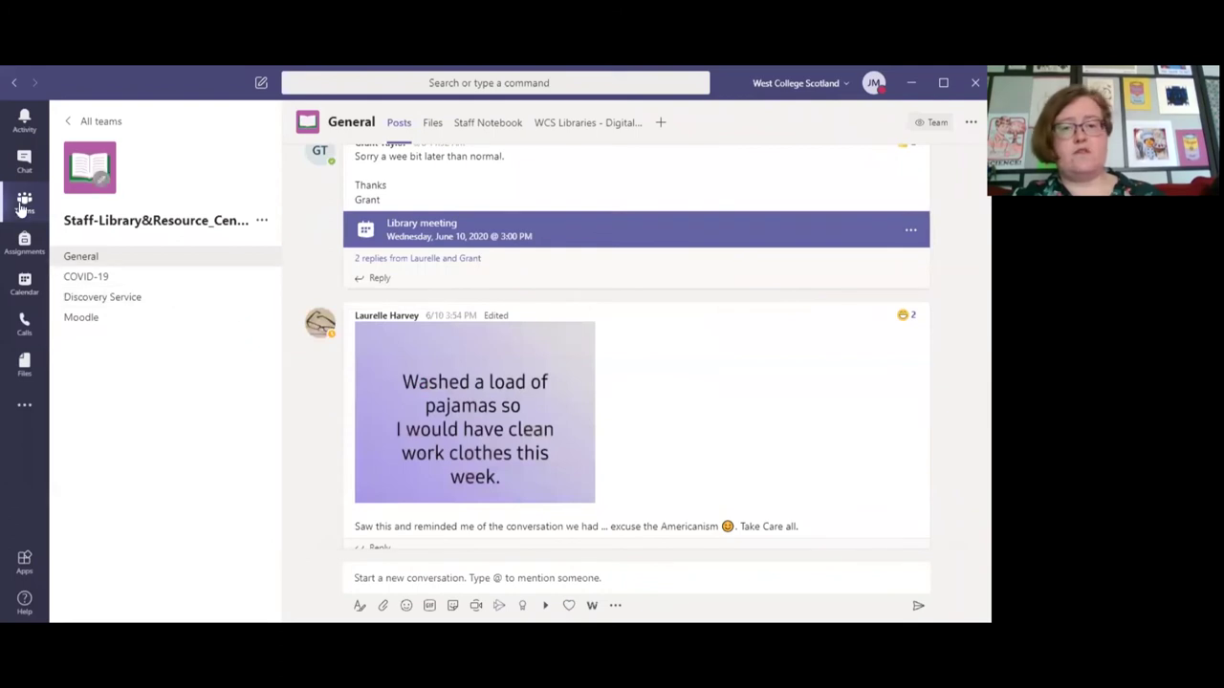
- Open the WCS Libraries Wakelet collection pinned in the General channel and browse its resources
left_click(581, 125)
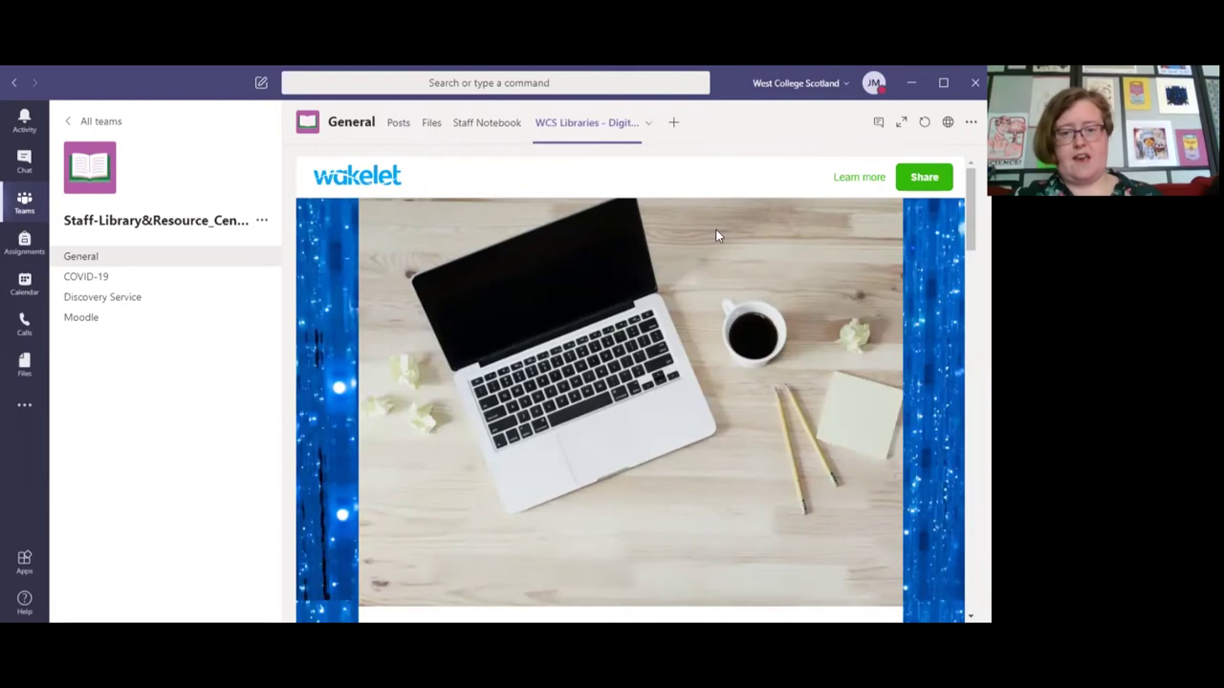
scroll(708, 239, "down", 3)
scroll(704, 243, "down", 8)
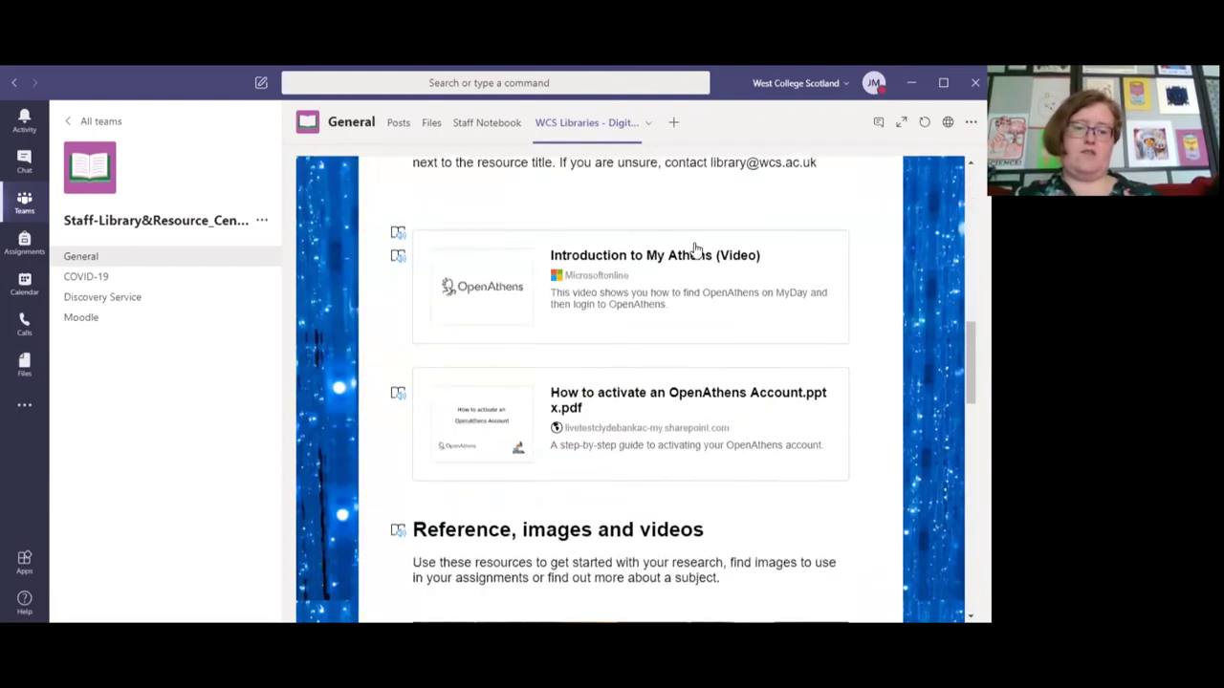
scroll(686, 248, "down", 10)
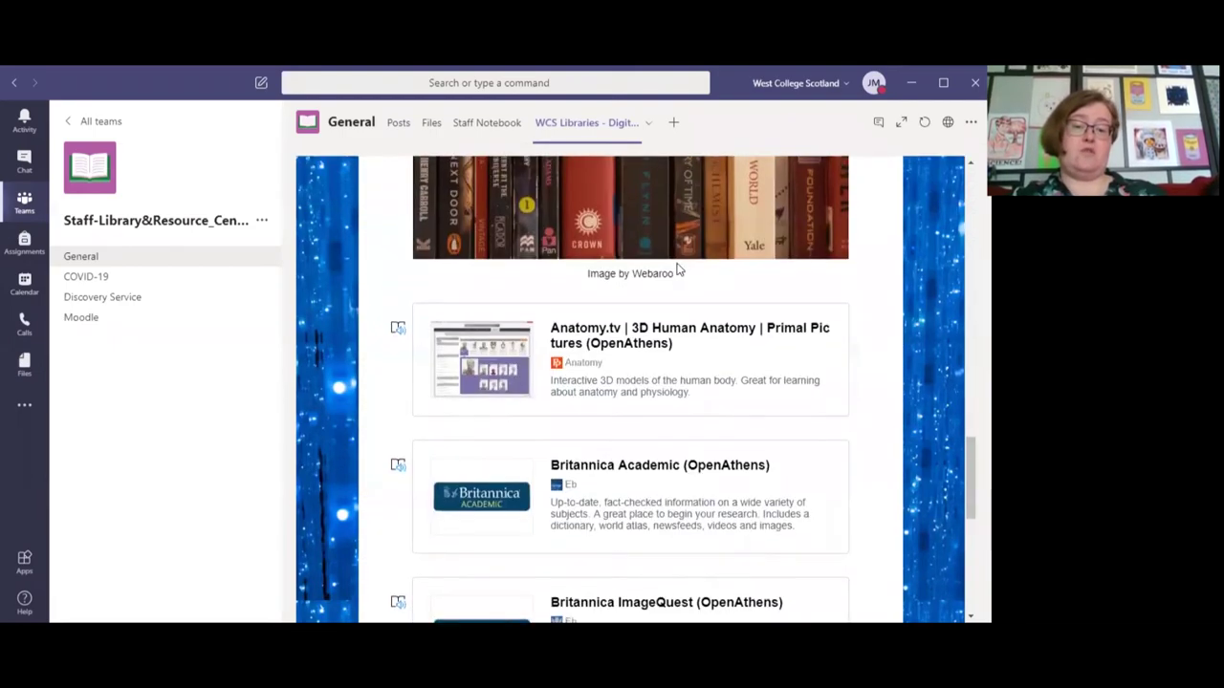
scroll(679, 287, "down", 6)
scroll(685, 306, "up", 6)
scroll(686, 308, "up", 15)
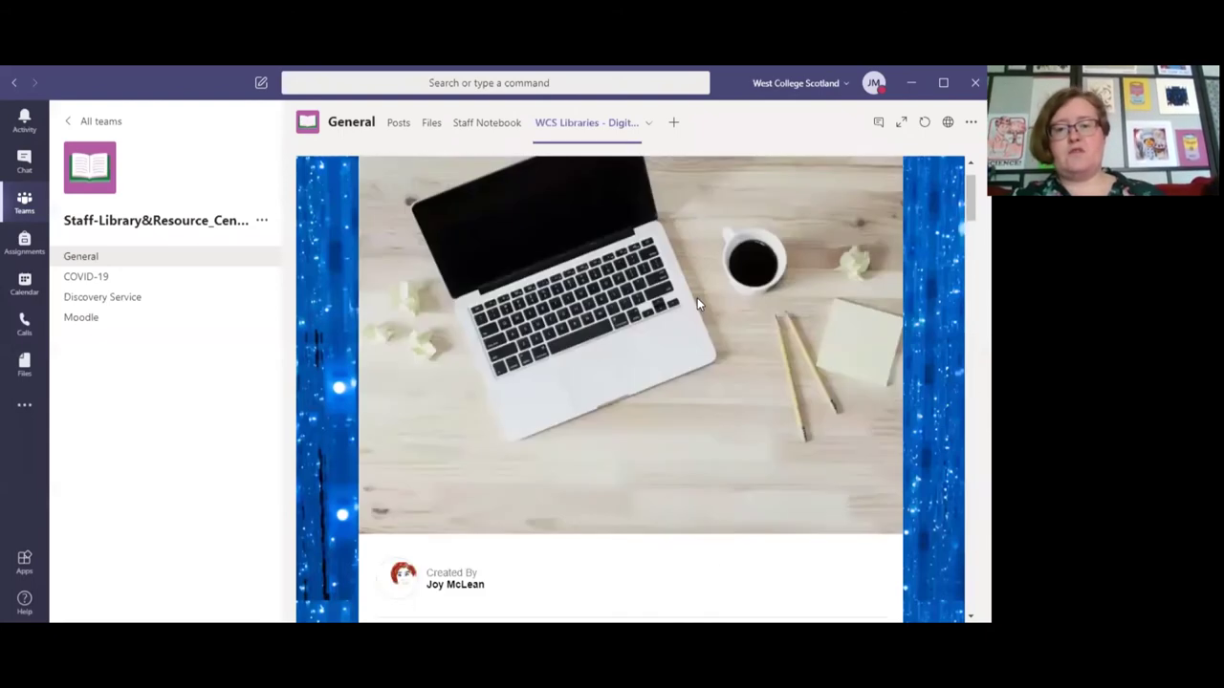
- Search the Teams apps for "wakelet", review the Wakelet app's details and return to the pinned WCS Libraries collection
left_click(21, 565)
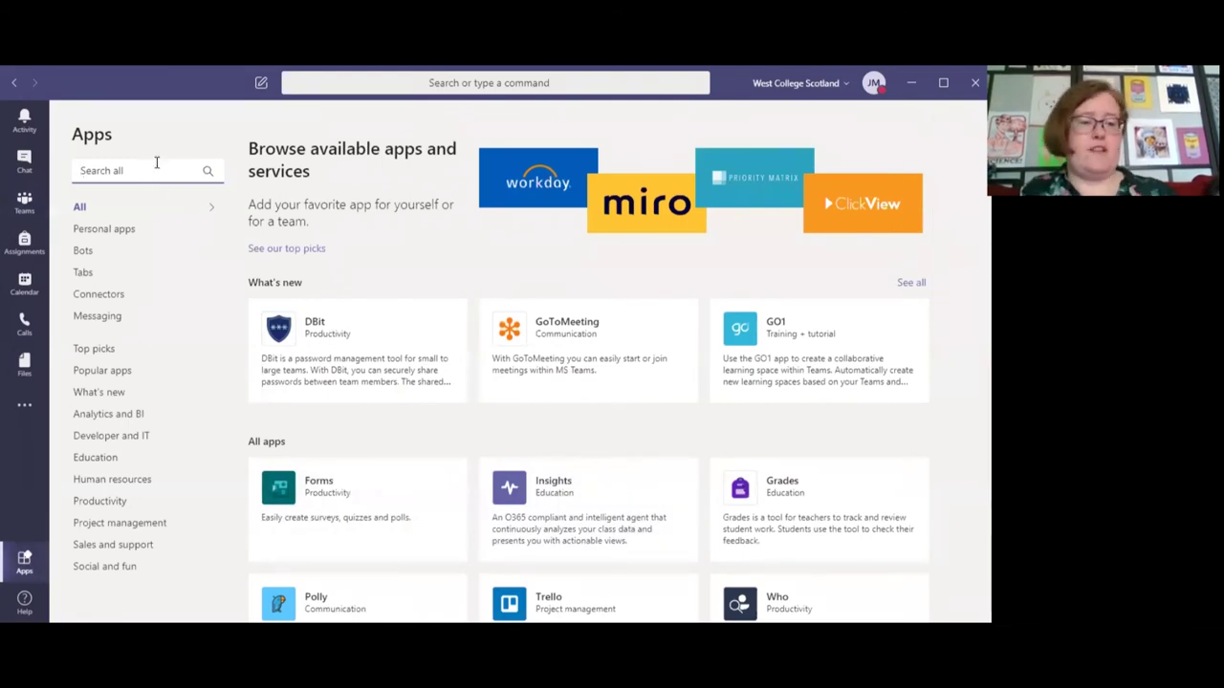
type("wakele")
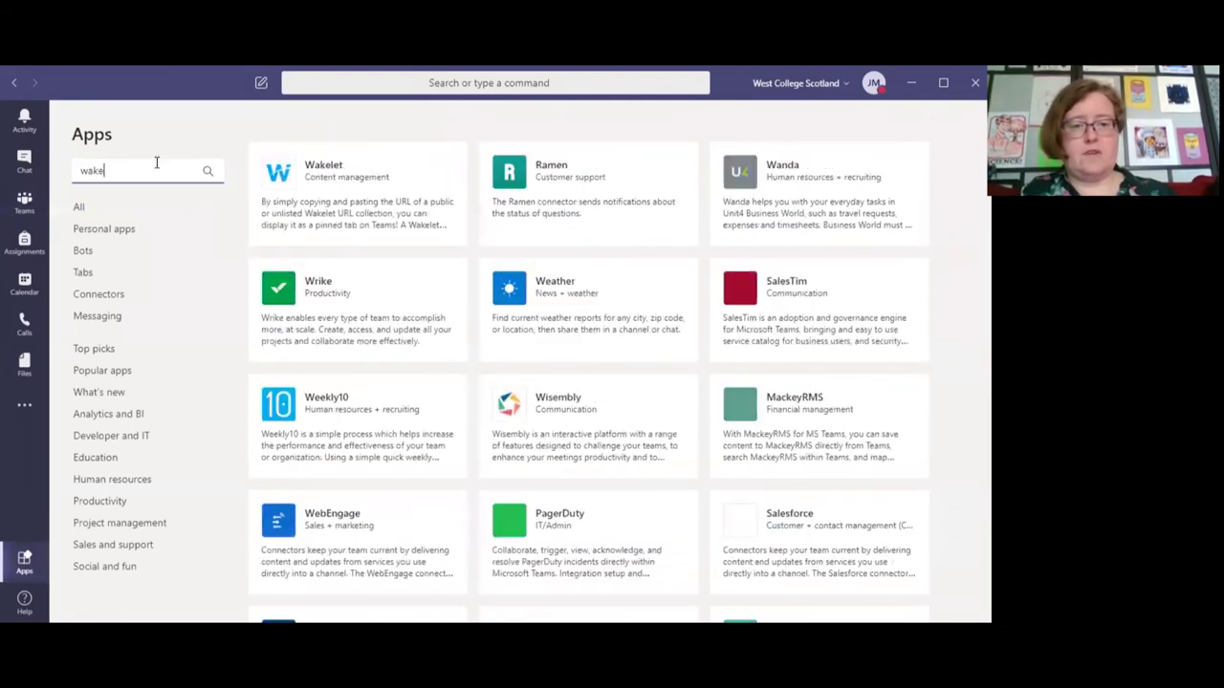
type("t")
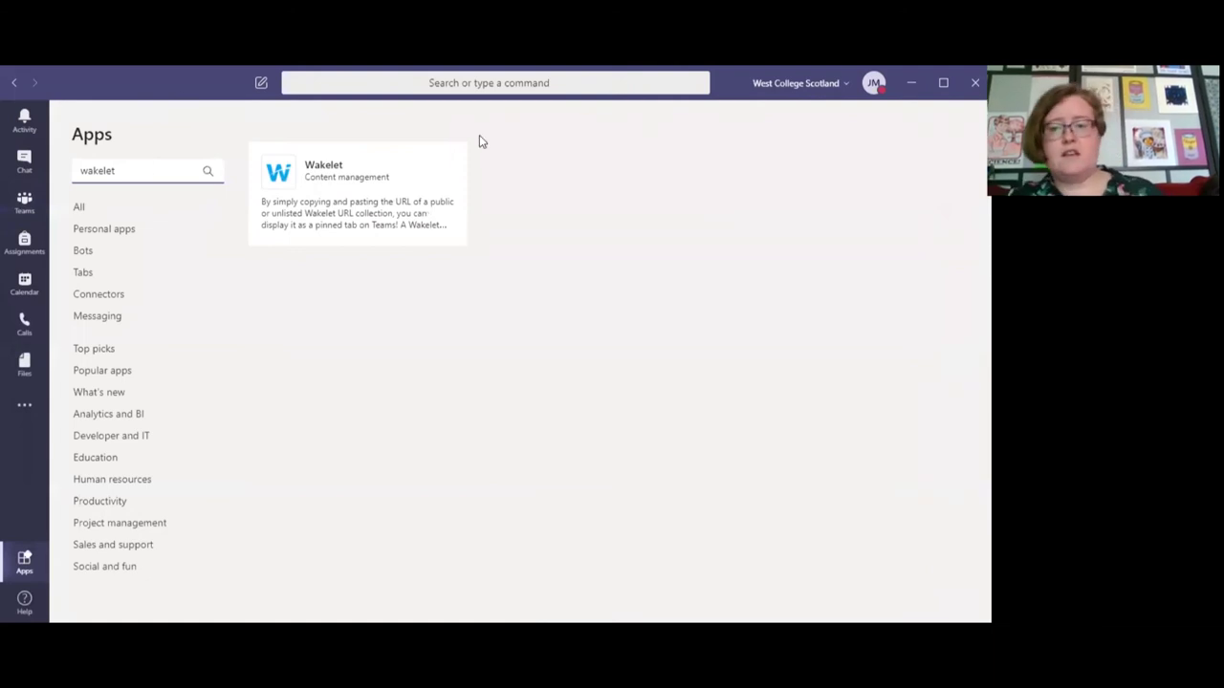
left_click(337, 178)
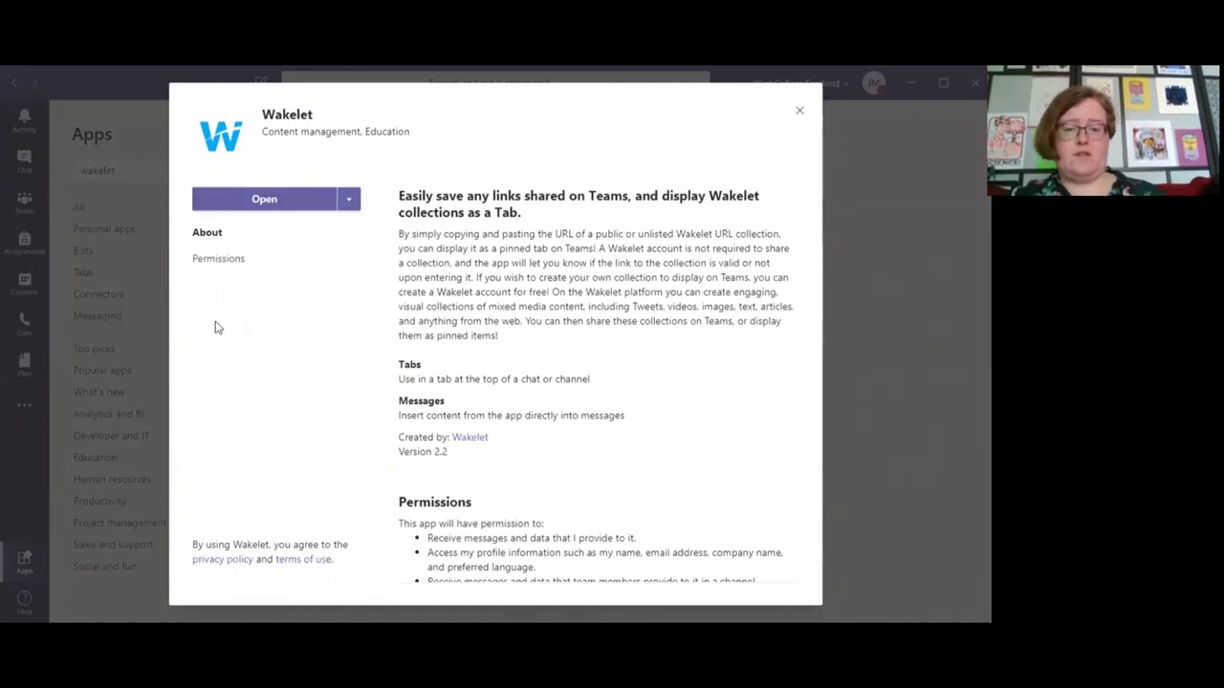
left_click(800, 111)
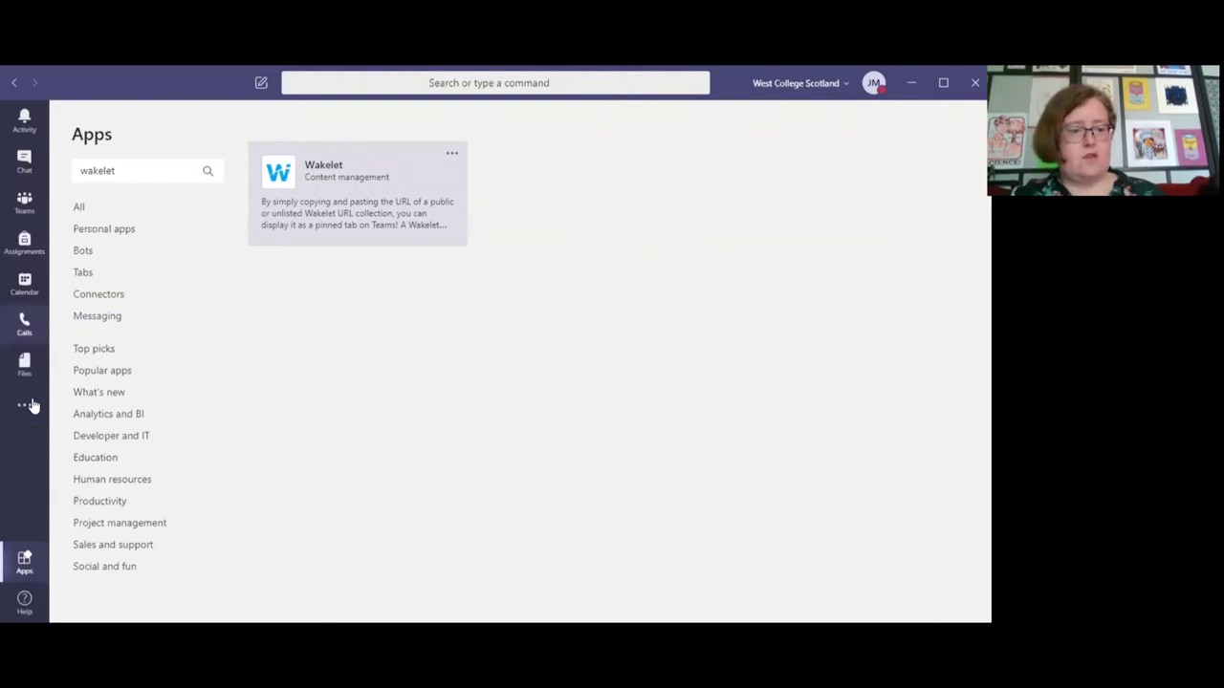
left_click(13, 84)
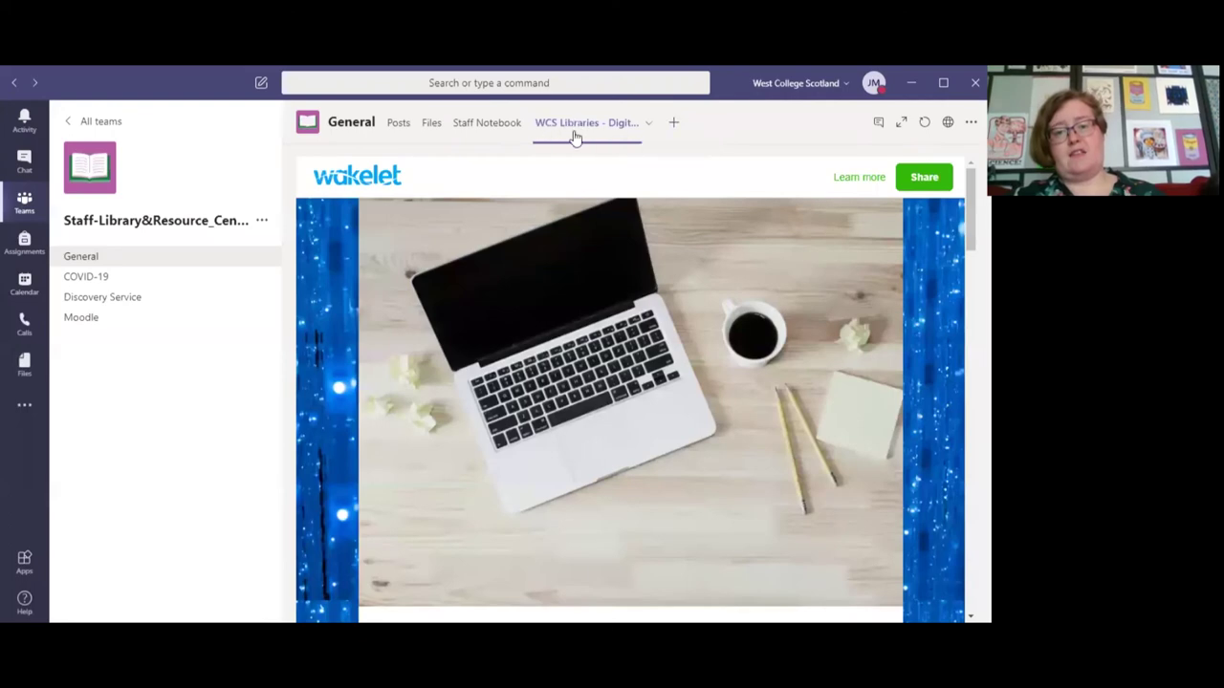
- Review the Wakelet tab setup for the General channel and close it without adding a tab
left_click(674, 124)
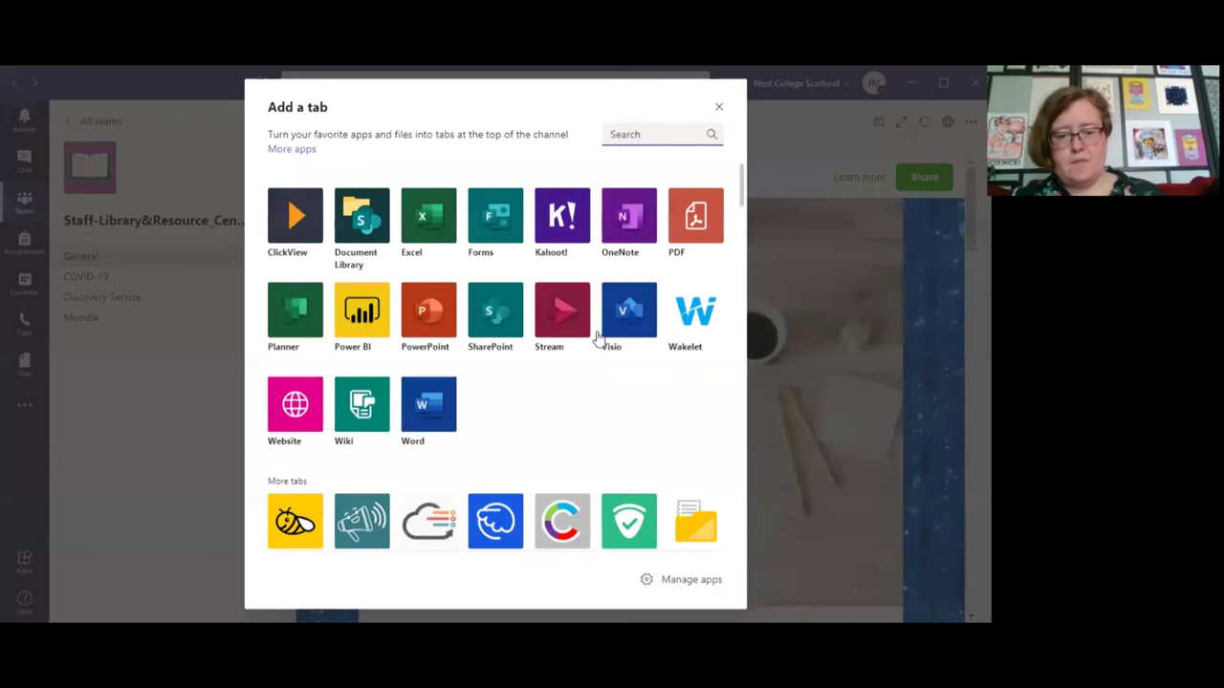
left_click(697, 317)
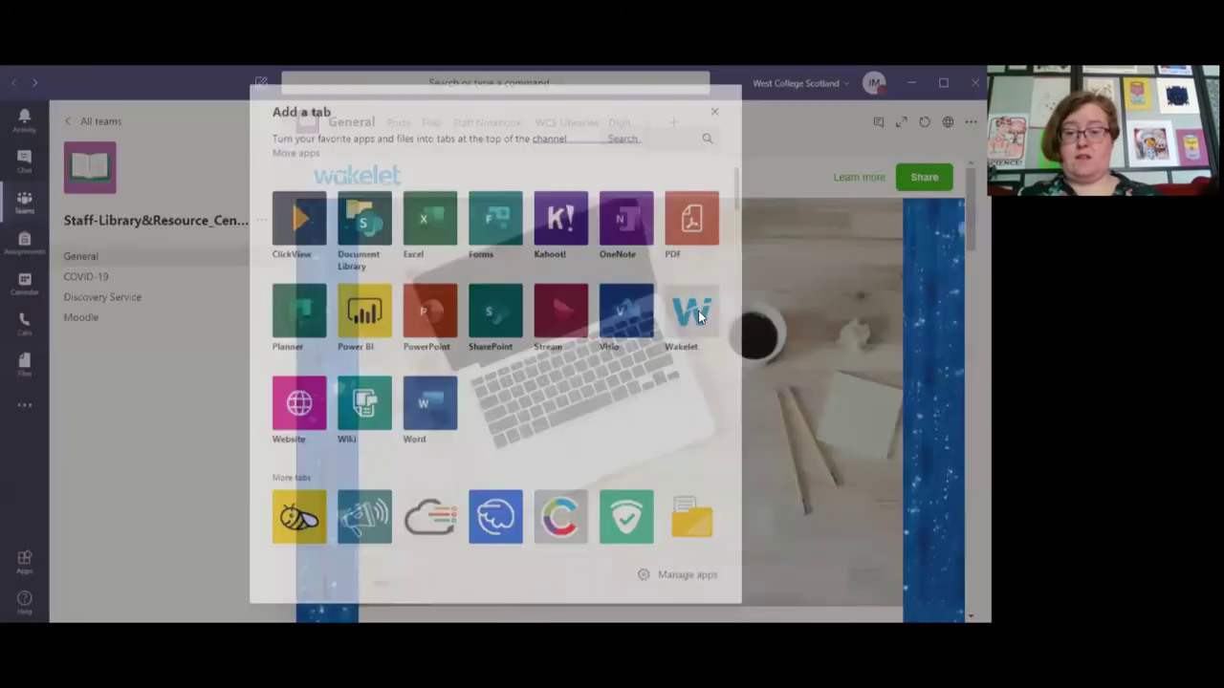
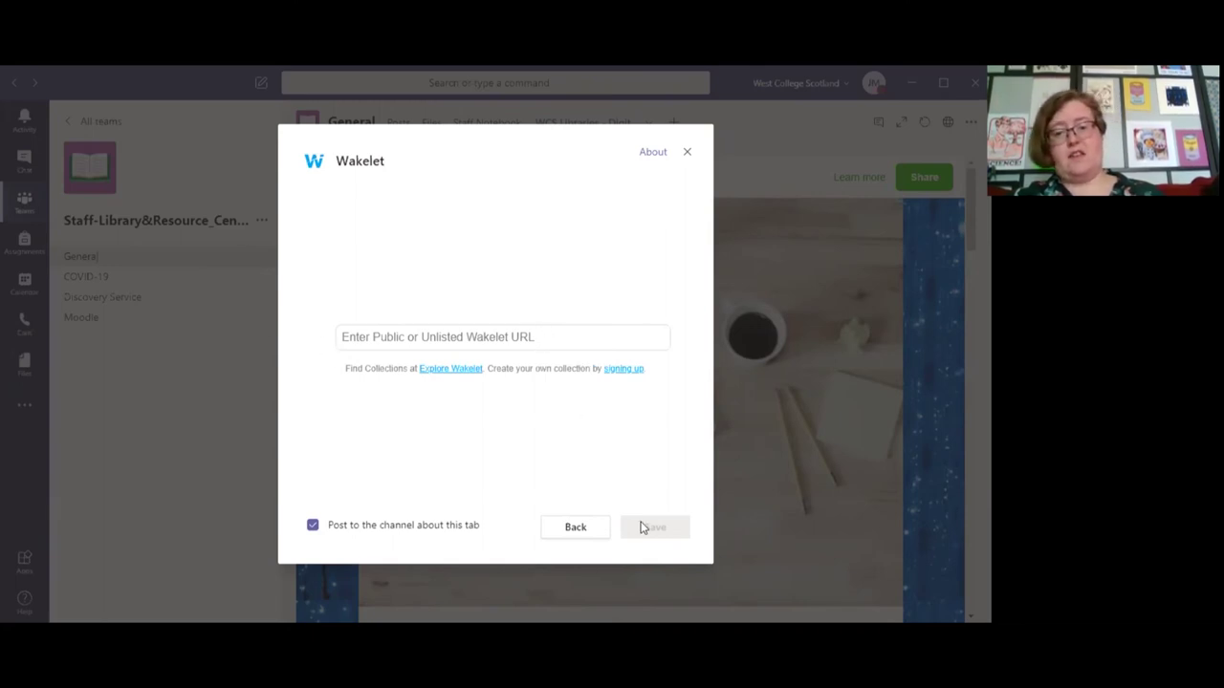
left_click(688, 151)
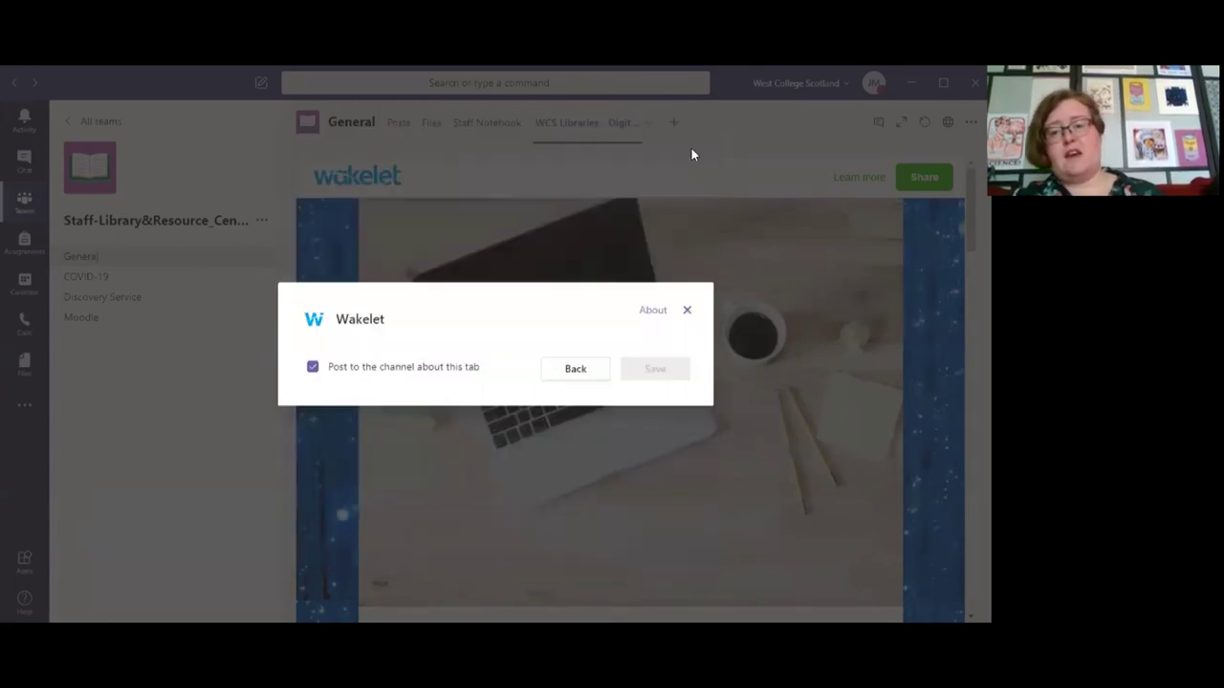
- Browse the pinned WCS Libraries - Digital Resources collection, from its introduction through the reference, image and video resources, and return to its cover
scroll(549, 225, "down", 5)
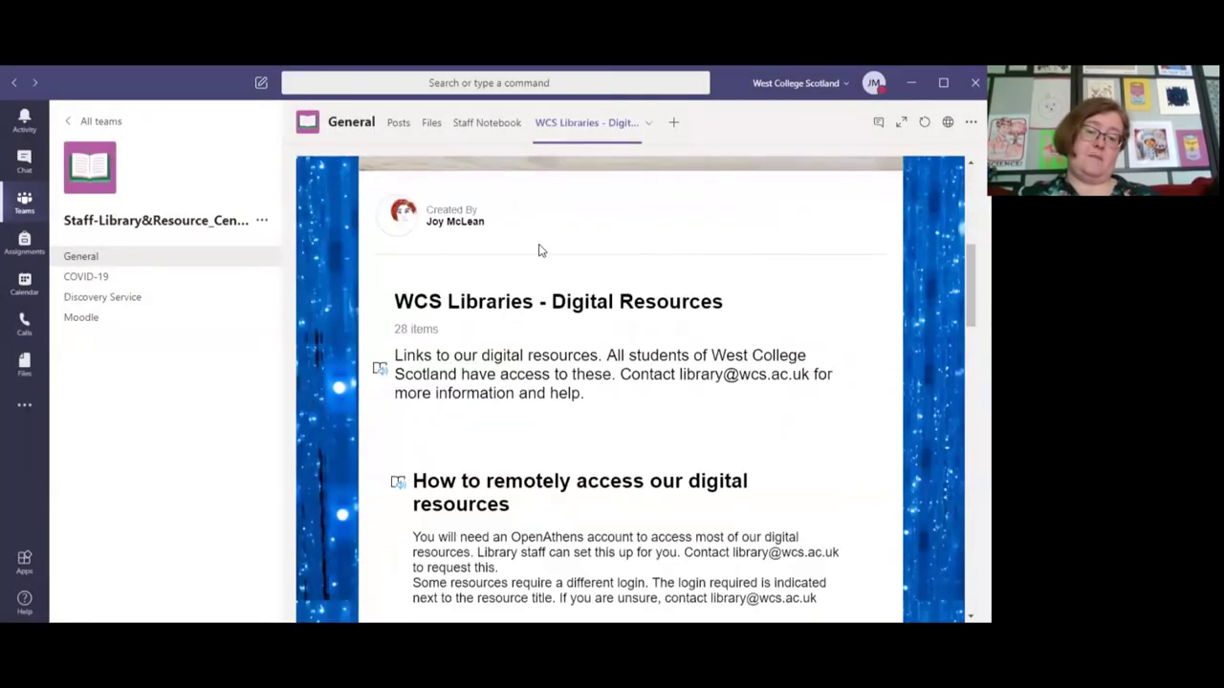
scroll(538, 250, "up", 5)
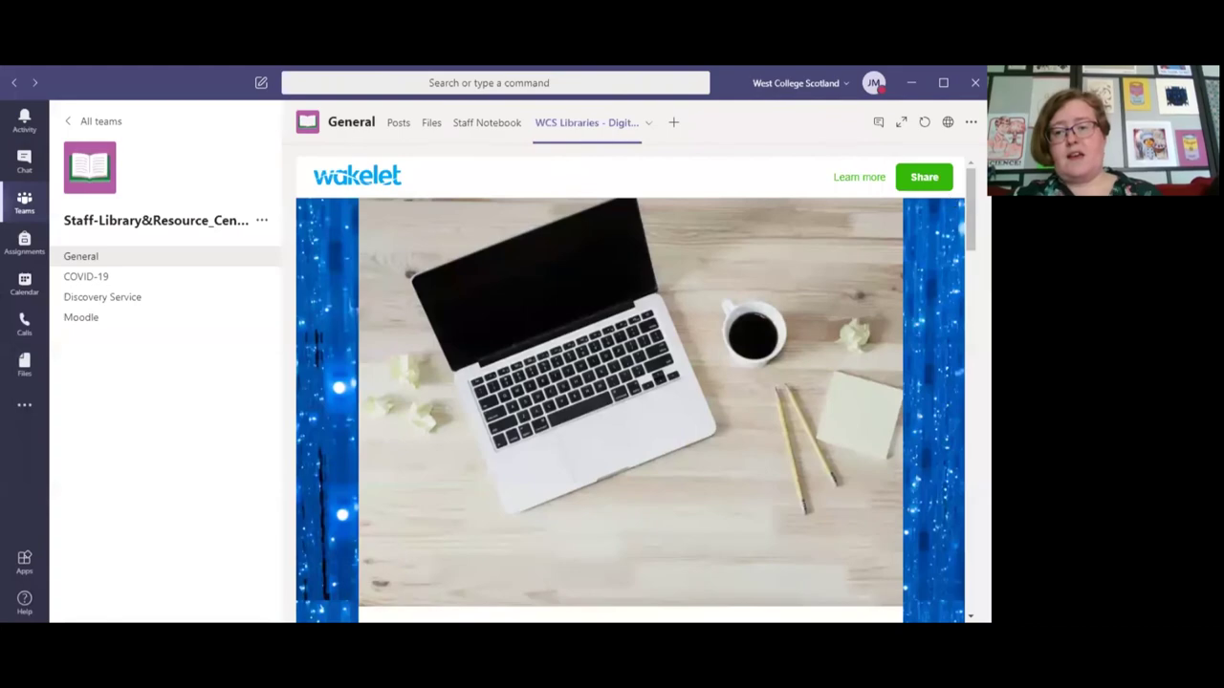
scroll(950, 219, "down", 5)
scroll(865, 295, "down", 10)
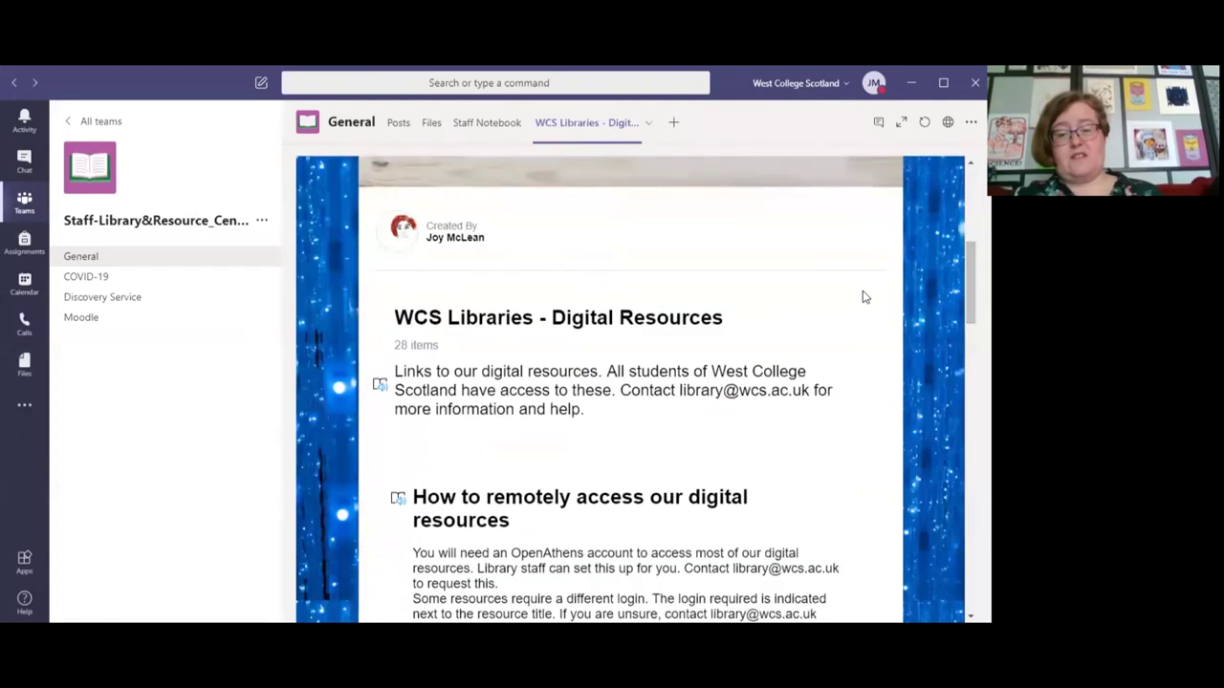
scroll(854, 292, "down", 8)
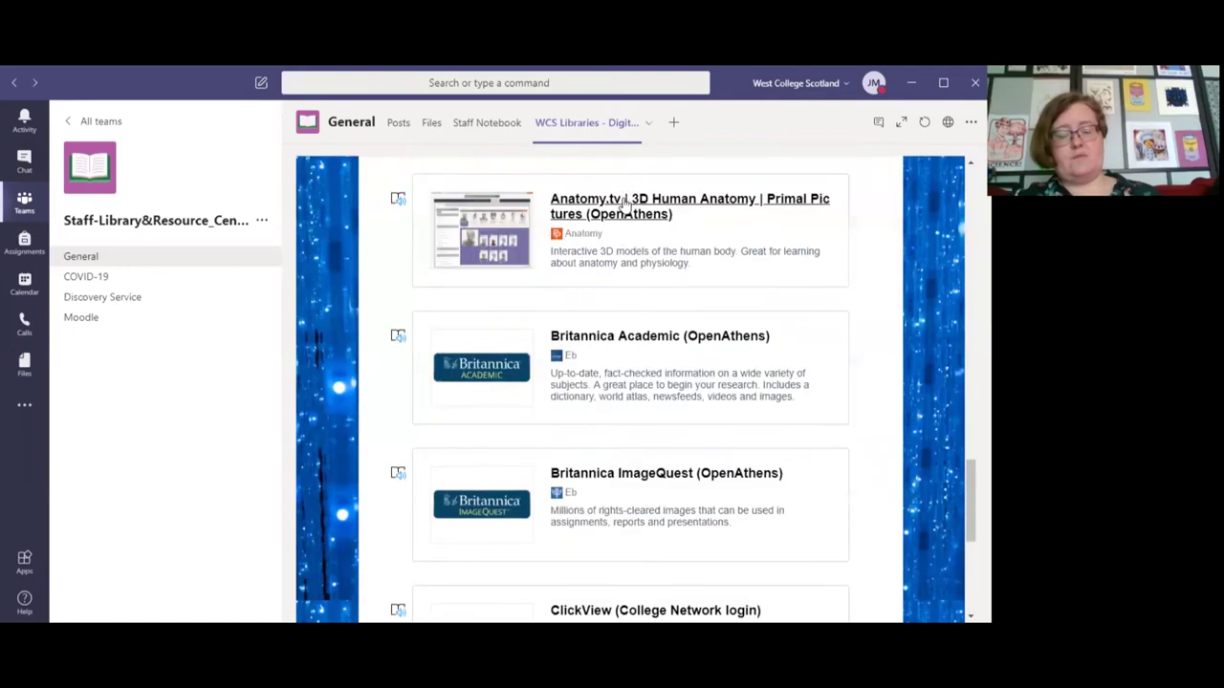
scroll(629, 309, "down", 7)
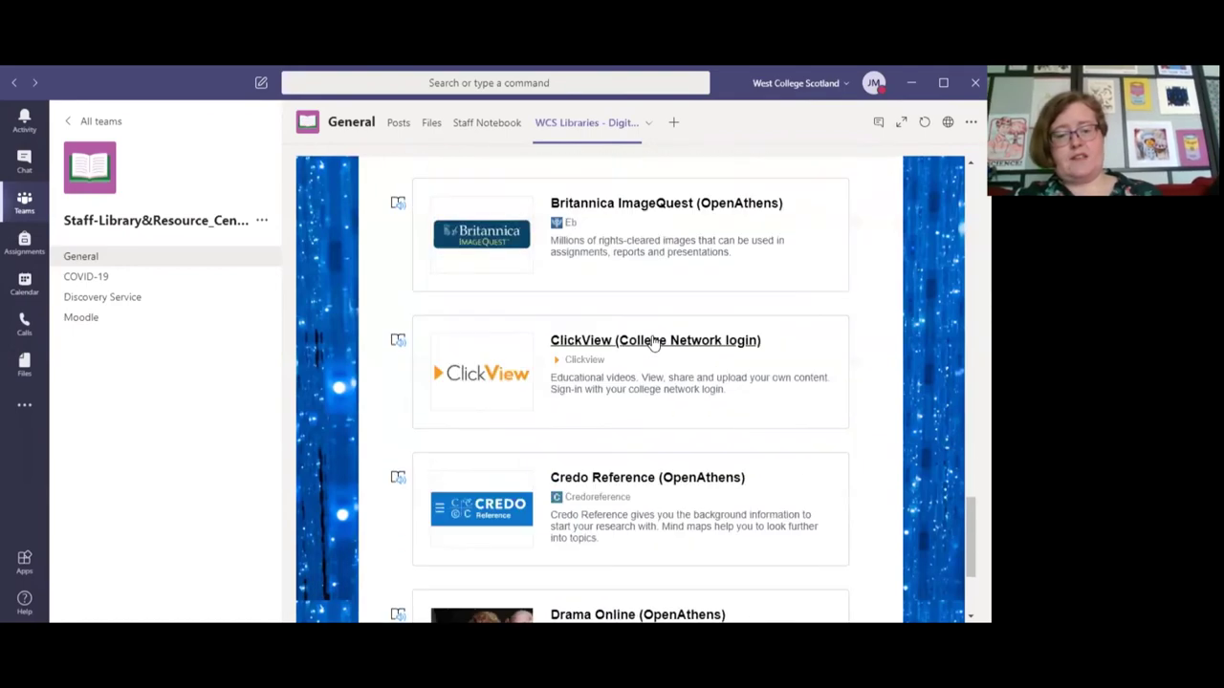
scroll(666, 336, "up", 10)
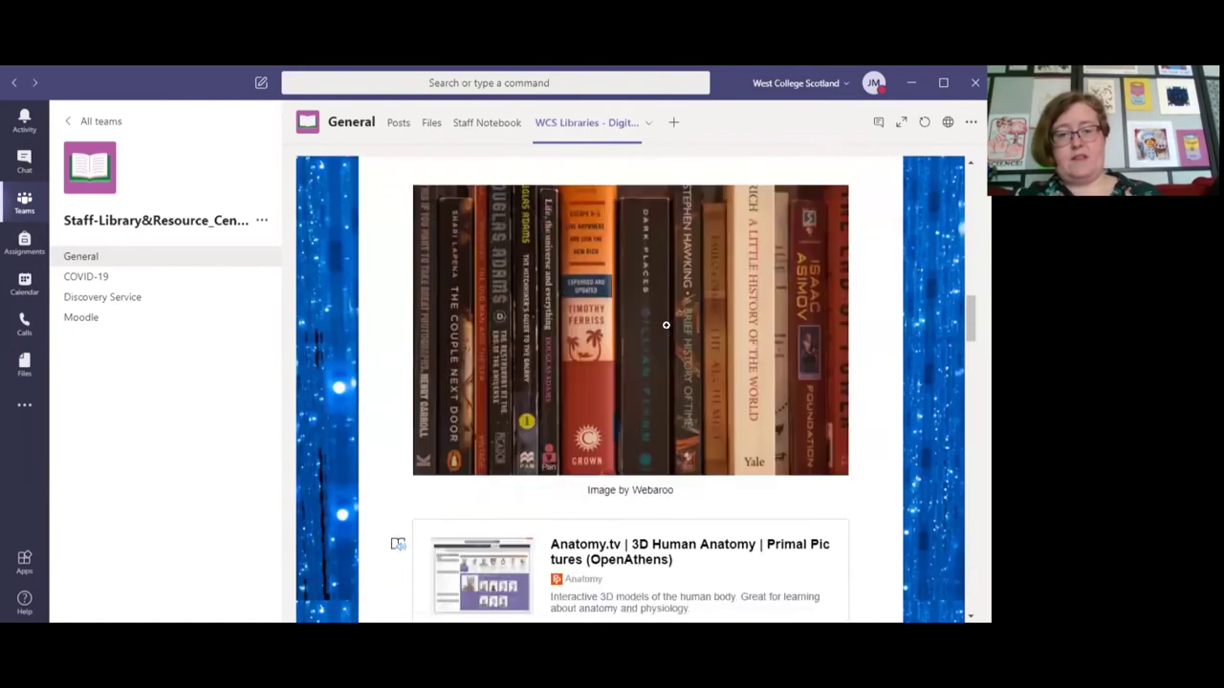
scroll(708, 346, "up", 10)
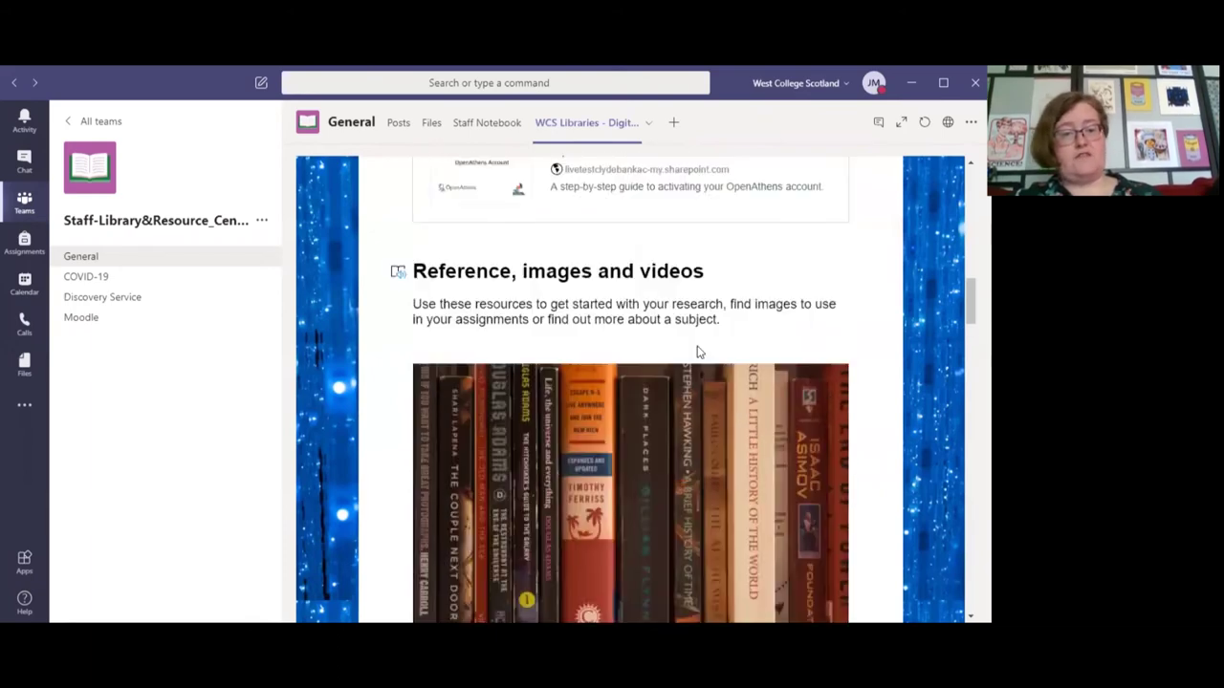
scroll(719, 344, "up", 4)
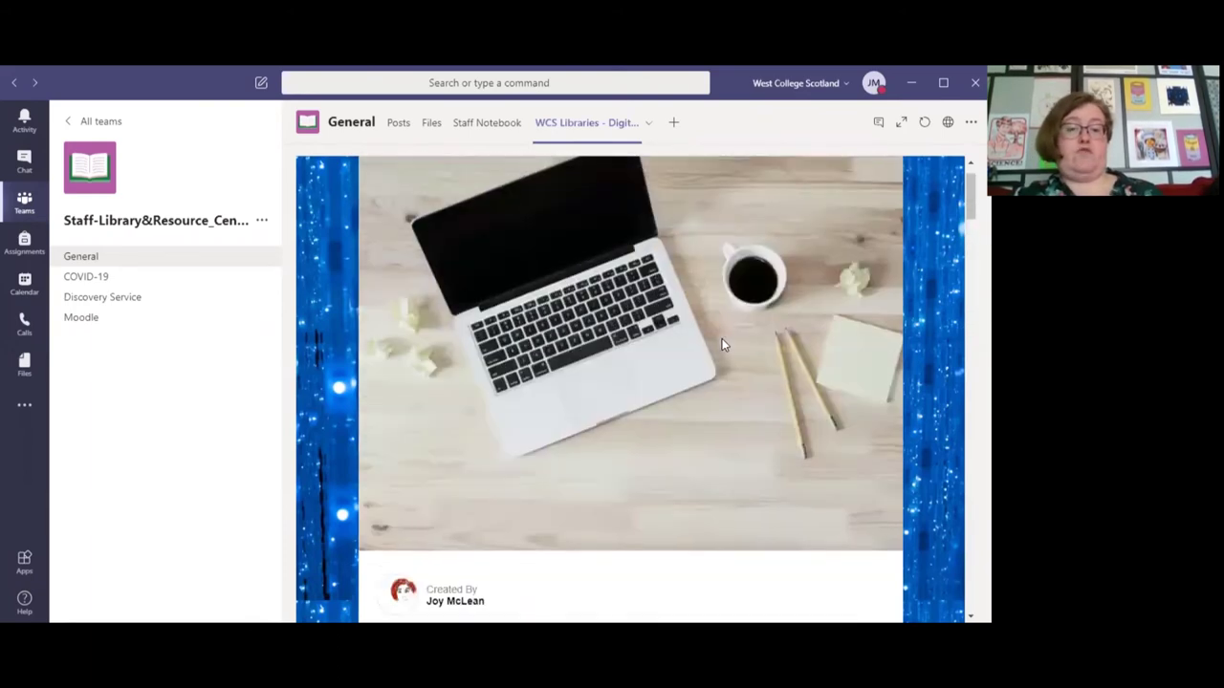
scroll(913, 356, "down", 5)
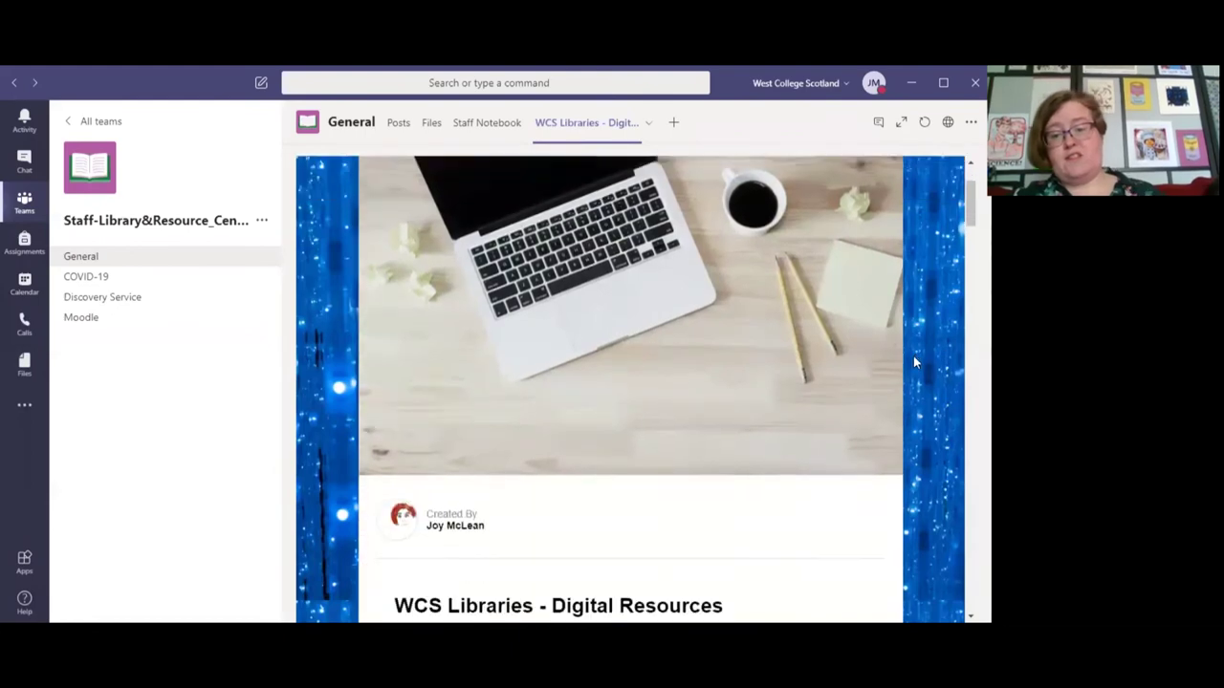
scroll(815, 364, "up", 5)
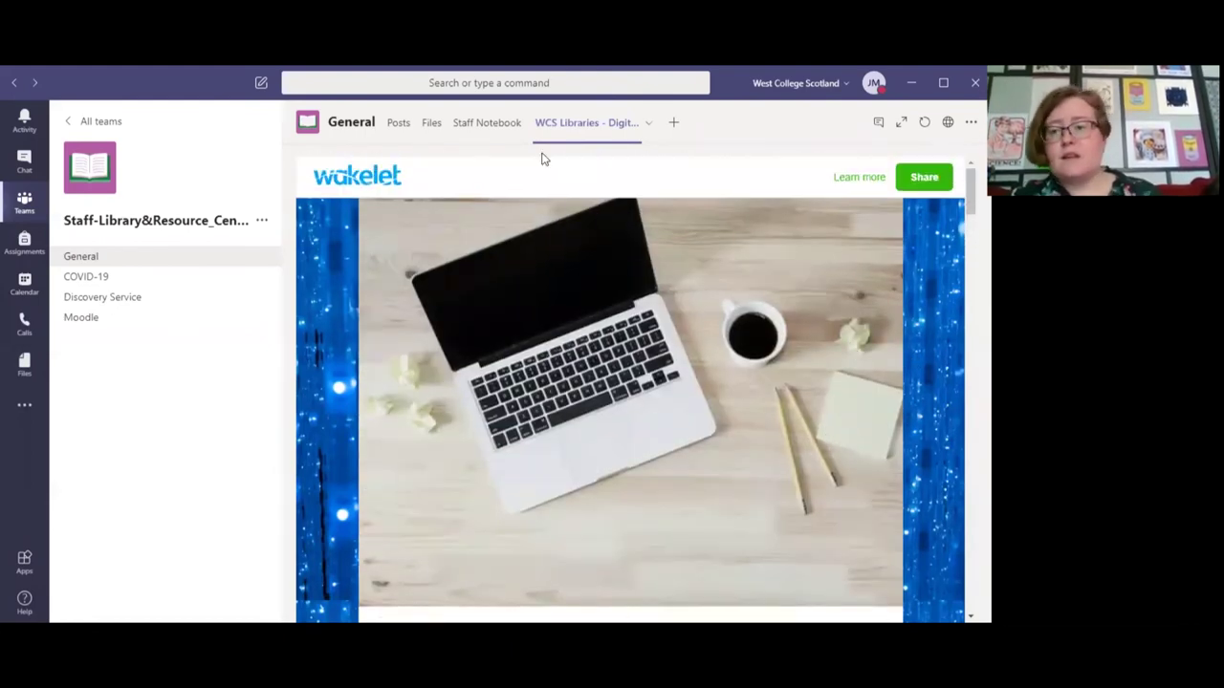
- Switch back to Wakelet in the browser, open the embed options for Art, Design, Graphics & Animation and preview the grid layout
left_click(913, 84)
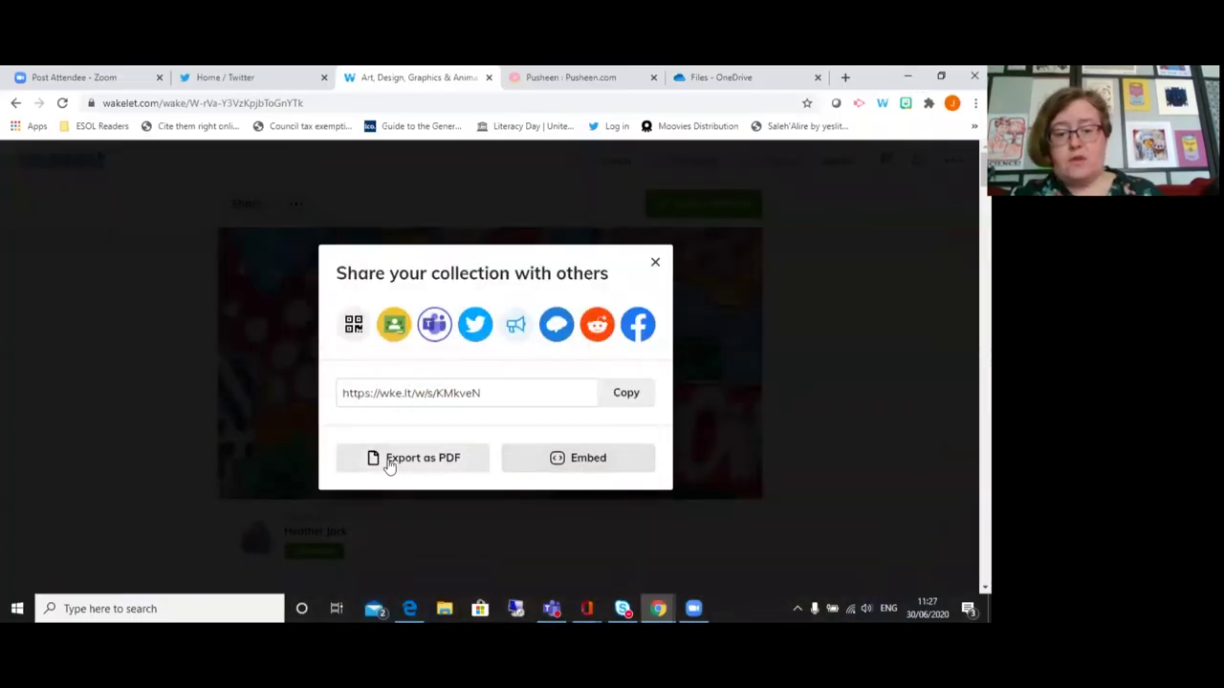
left_click(577, 458)
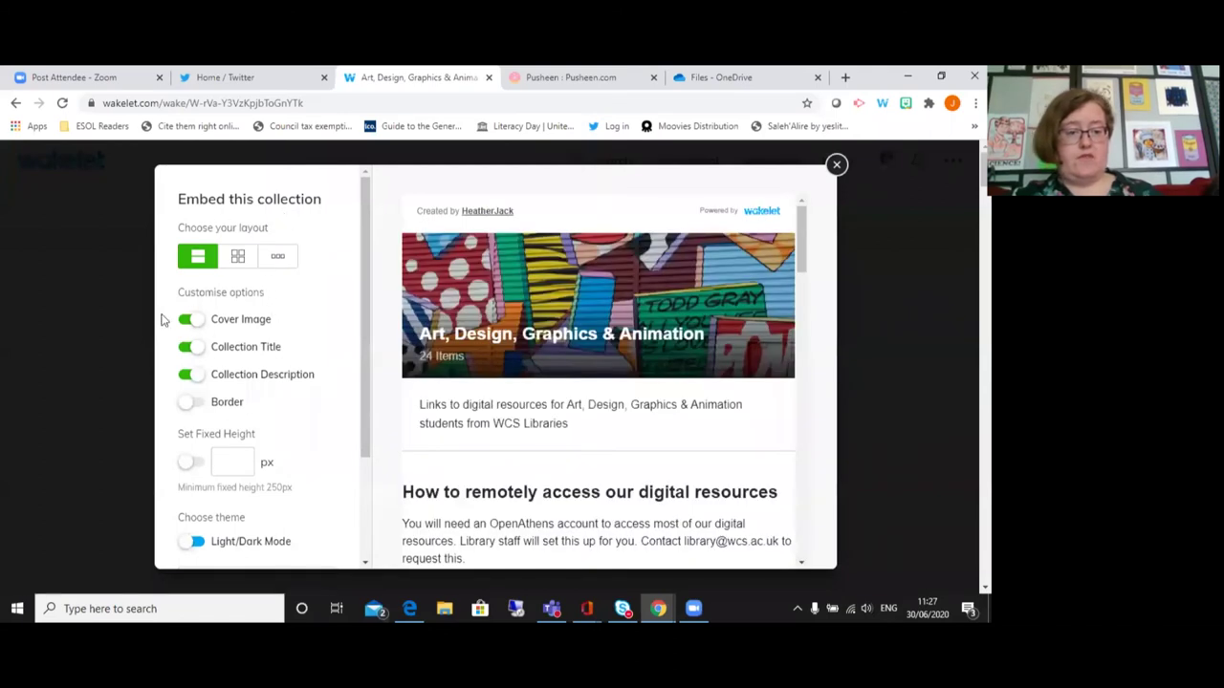
left_click(236, 256)
scroll(781, 345, "down", 1)
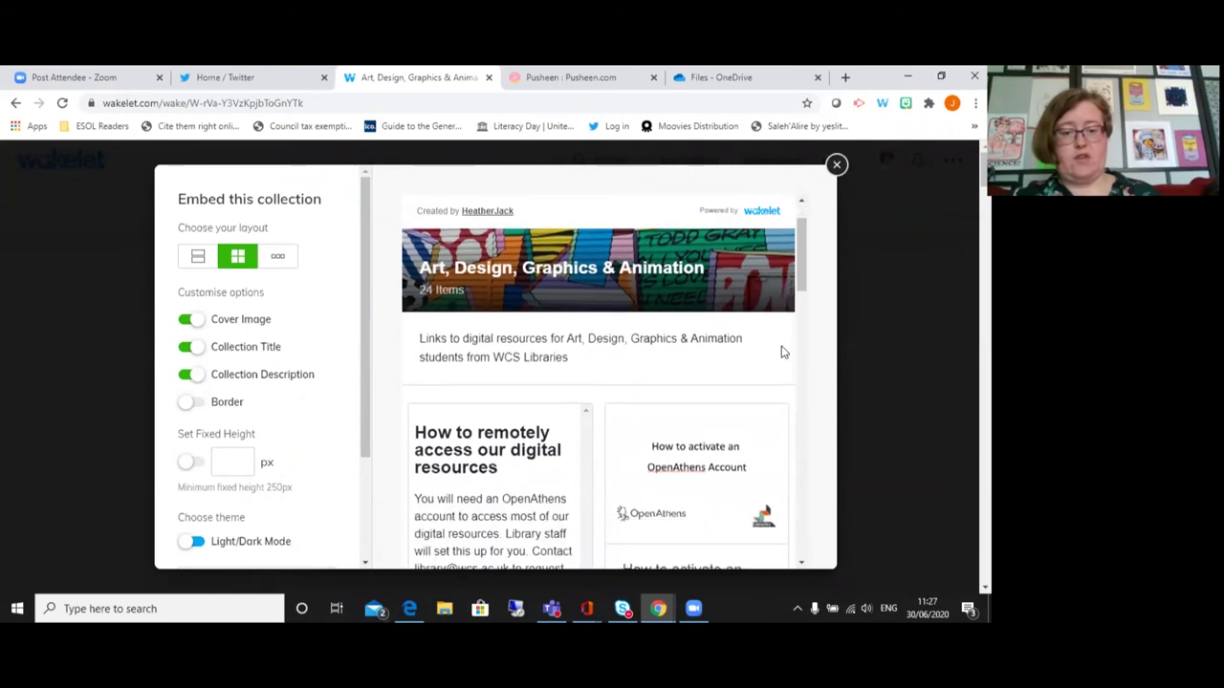
scroll(770, 350, "down", 10)
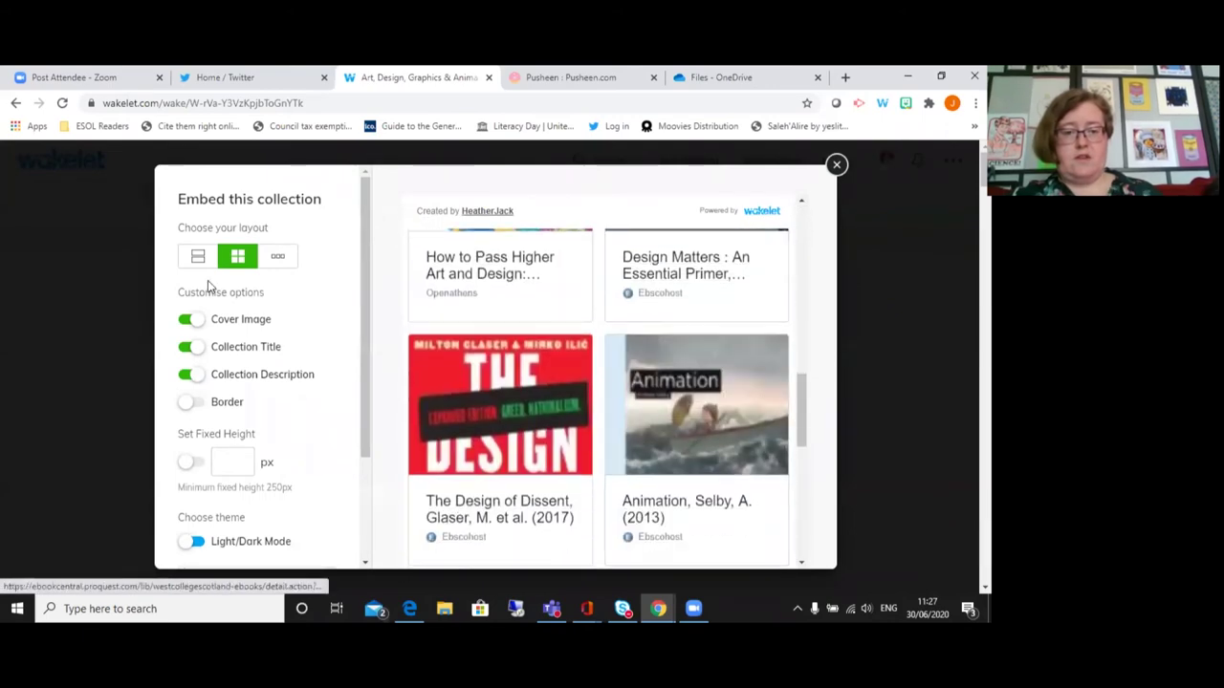
scroll(587, 322, "down", 3)
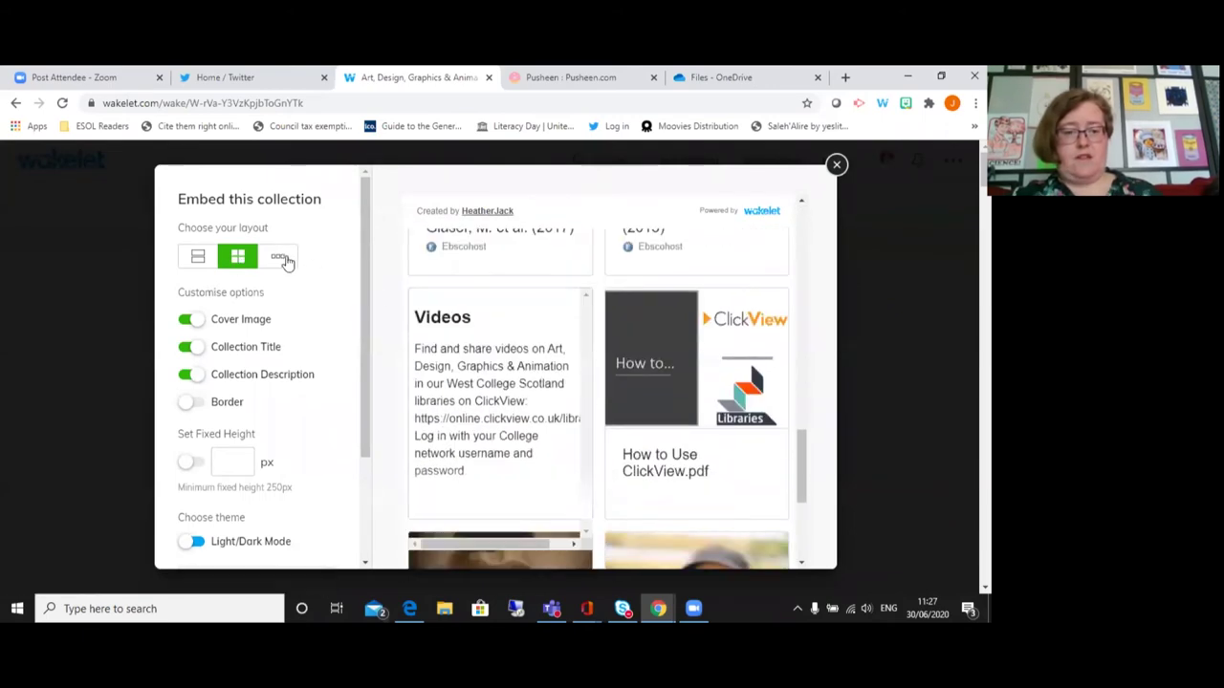
- Set the embed layout to horizontal, check the OpenAthens activation guide linked in the preview and return to the embed options
left_click(280, 256)
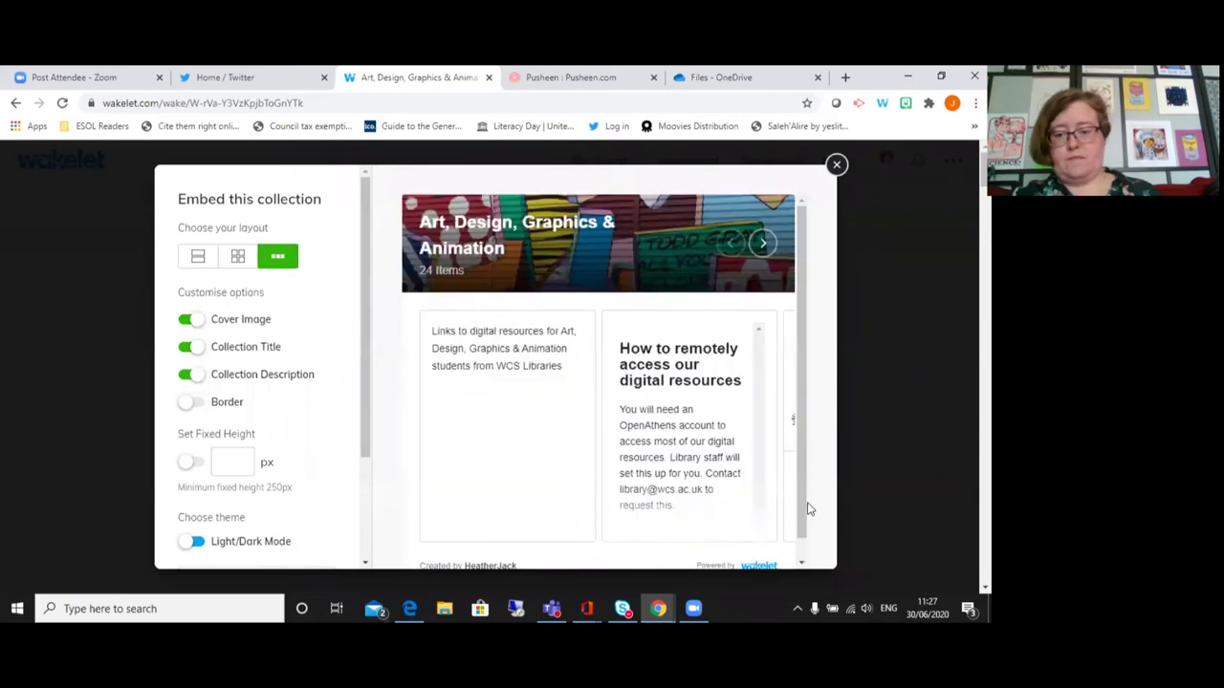
scroll(765, 408, "down", 1)
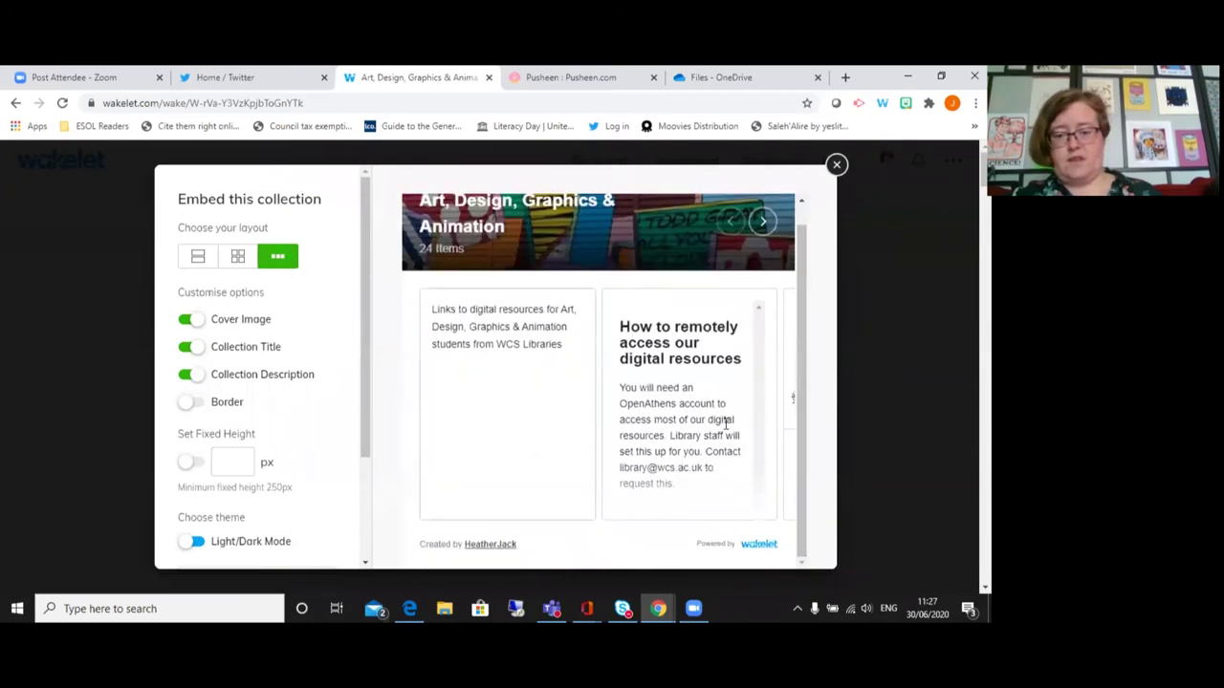
left_click(792, 406)
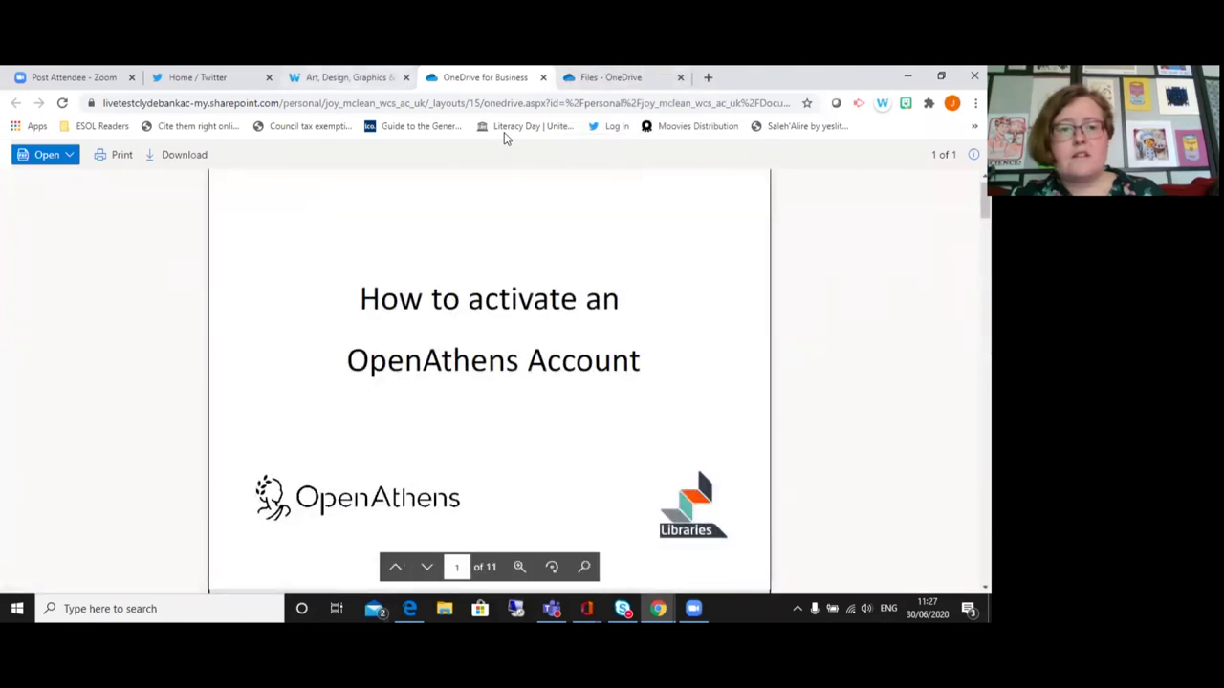
key("ctrl+shift+Tab")
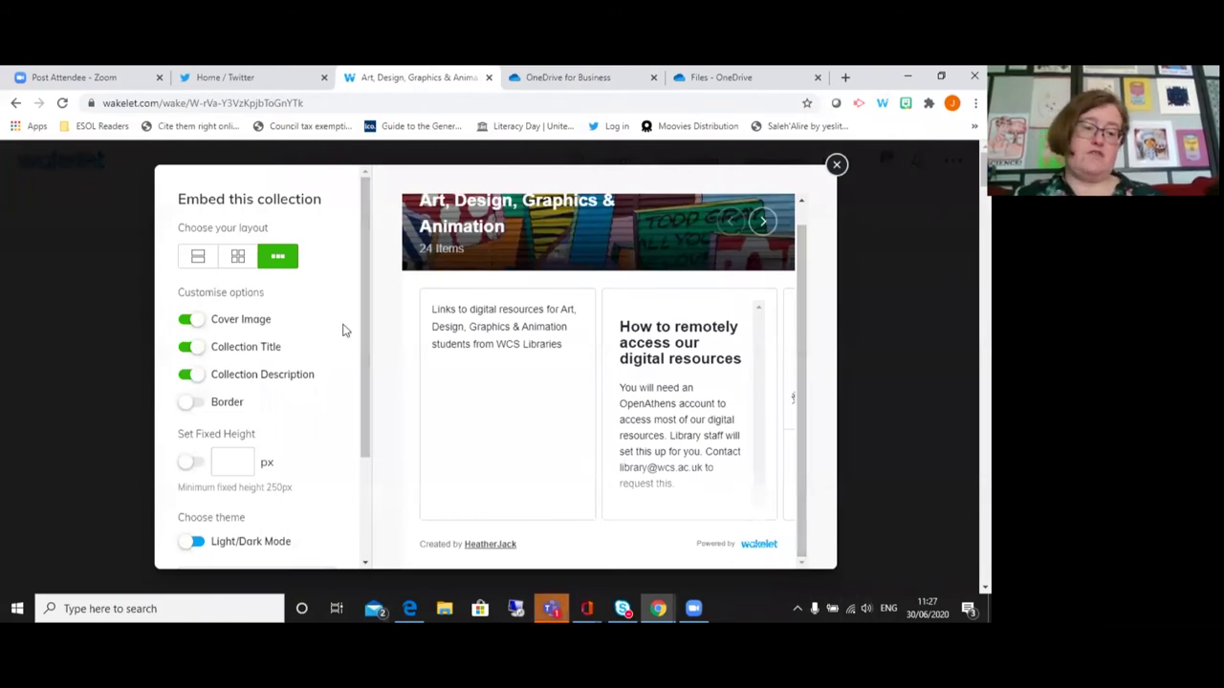
- Set the embed theme to dark mode, copy the embed code and close the embed options
scroll(220, 420, "down", 3)
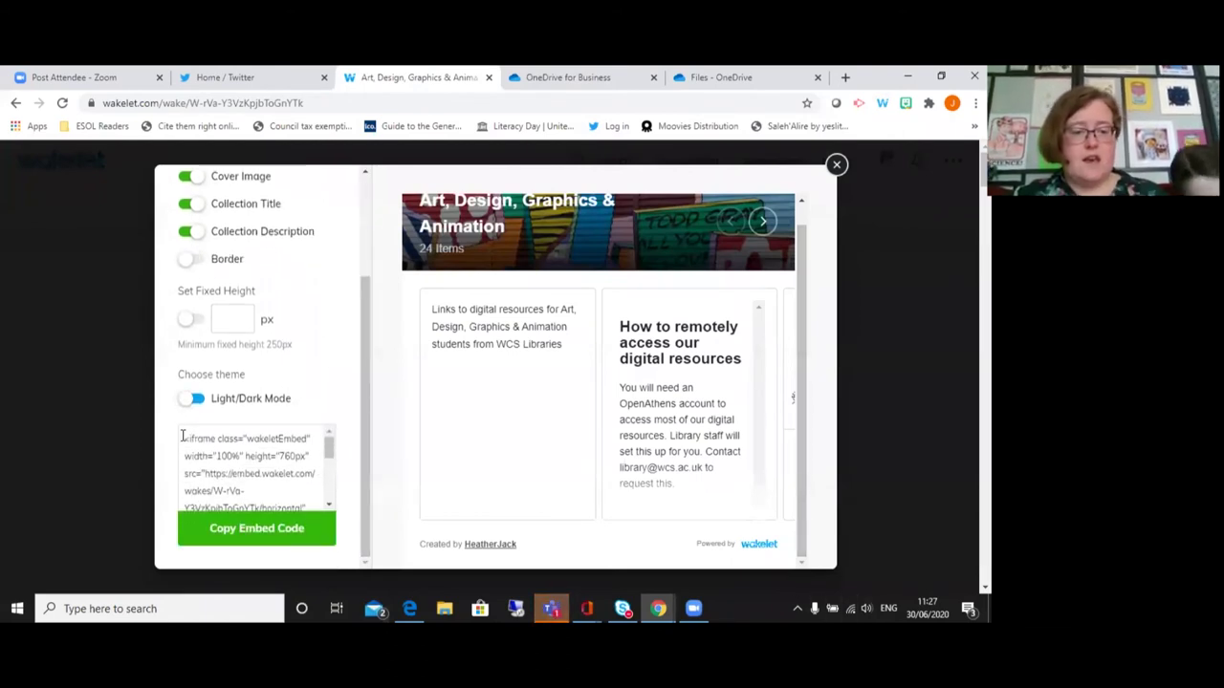
left_click(192, 399)
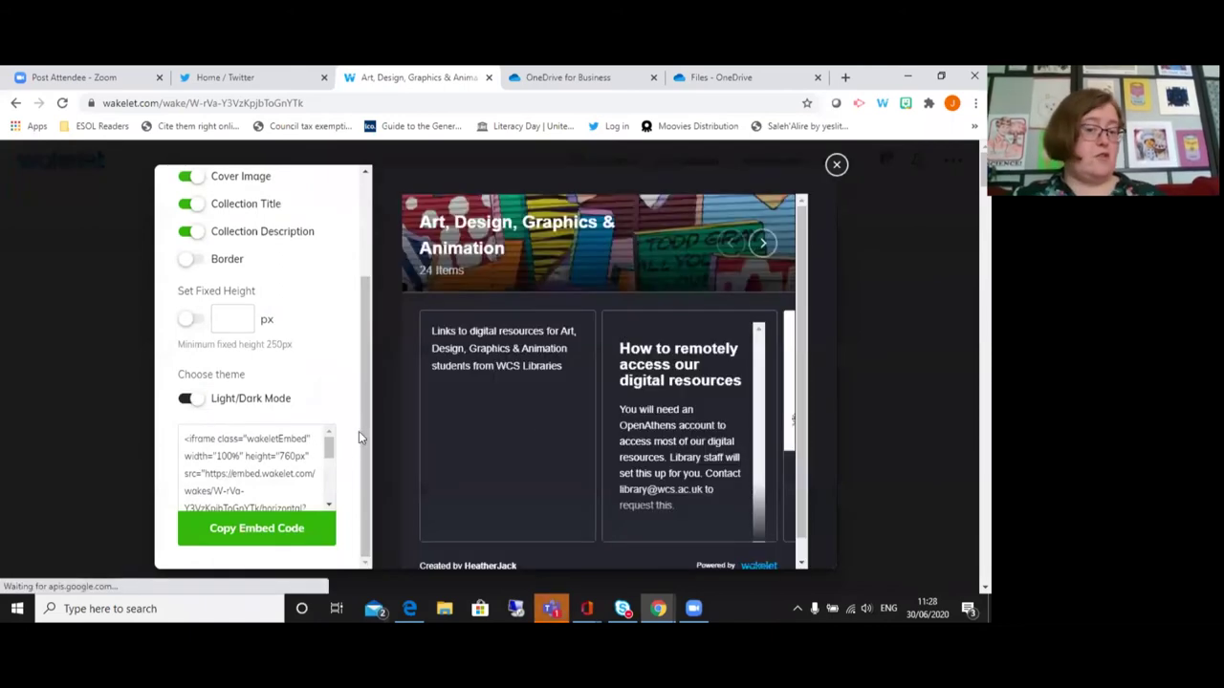
scroll(328, 495, "down", 2)
left_click(265, 532)
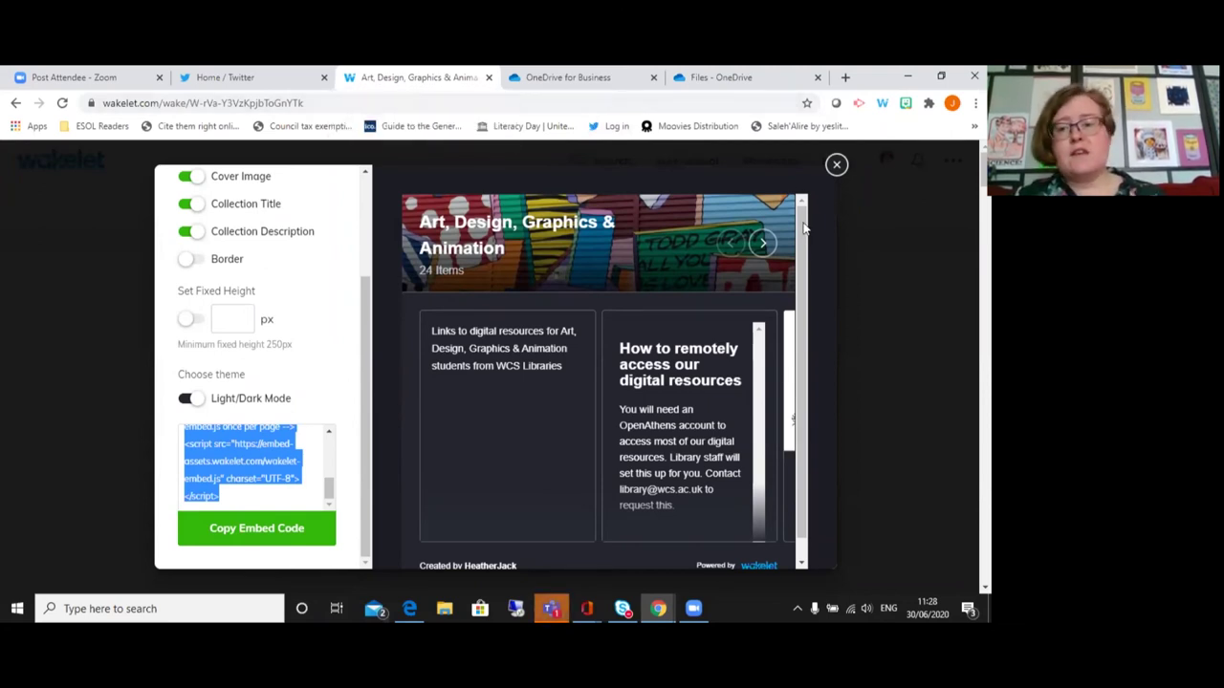
left_click(802, 168)
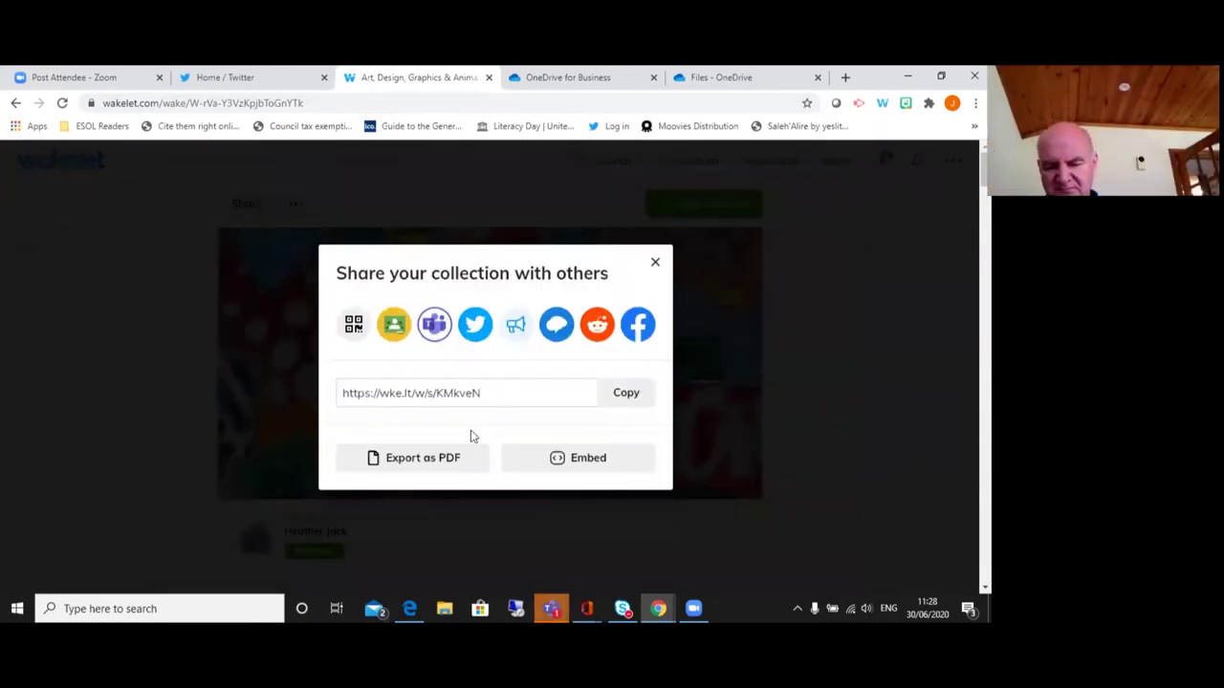
- Export the Art, Design, Graphics & Animation collection as a PDF
left_click(425, 460)
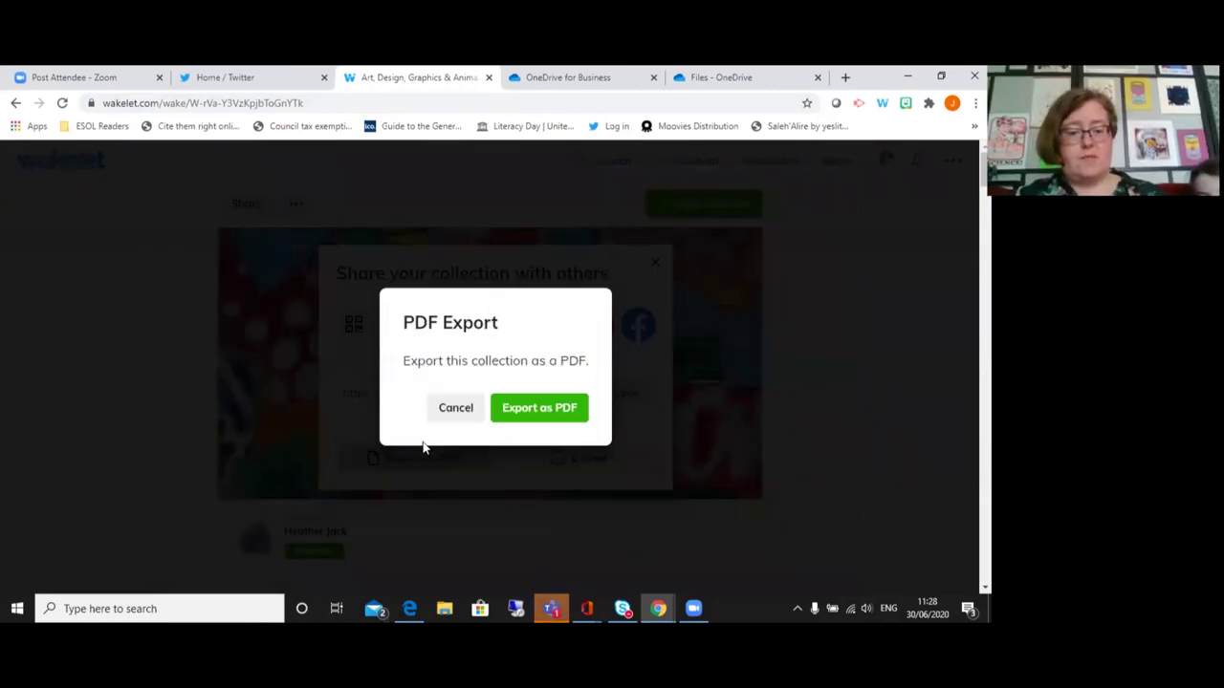
left_click(534, 411)
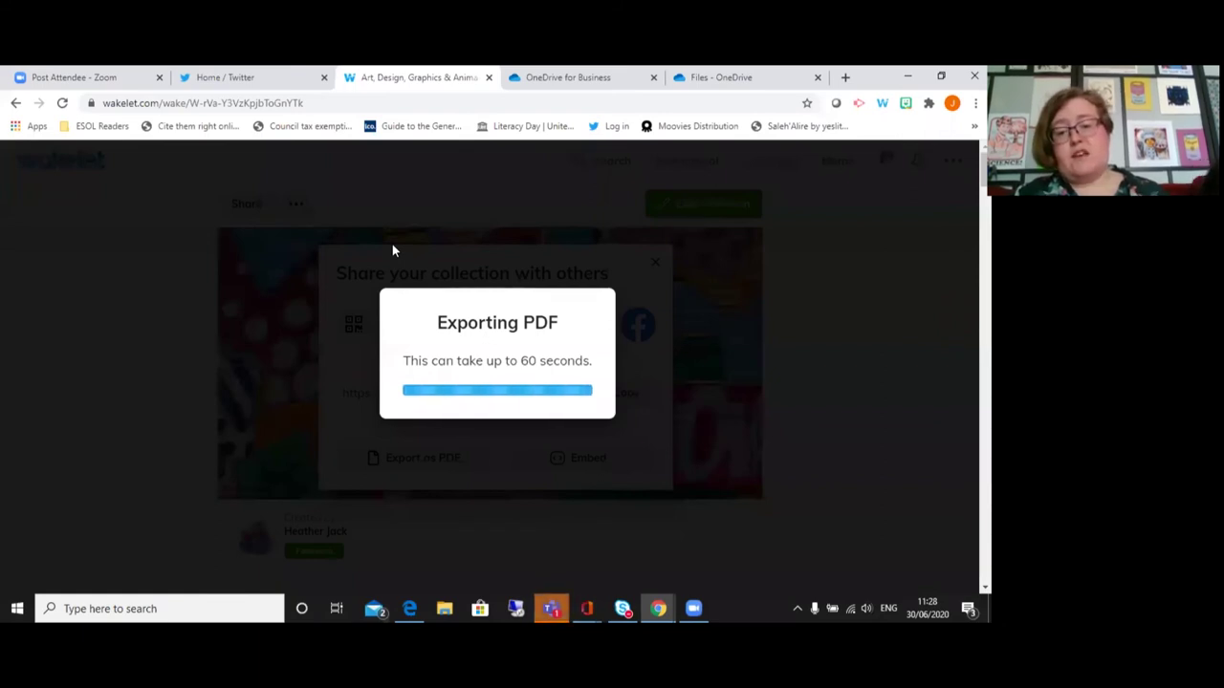
left_click(516, 373)
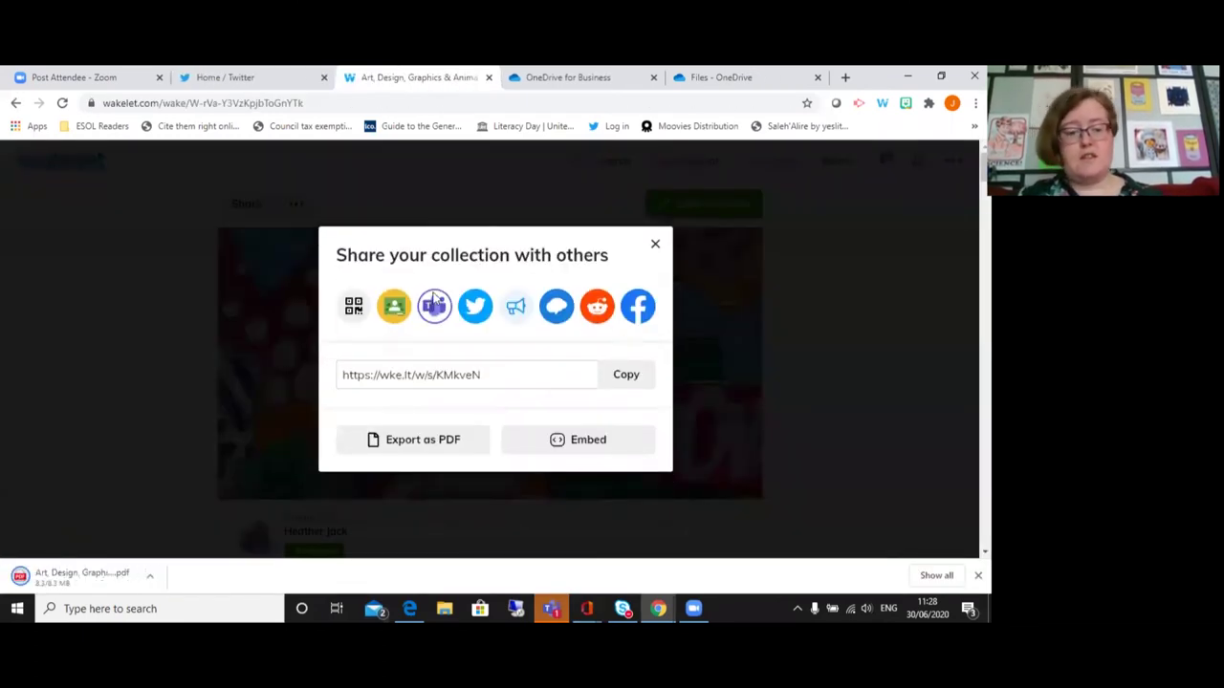
- Open the downloaded Art, Design, Graphics & Animation PDF and look through its ebook and video sections
left_click(148, 579)
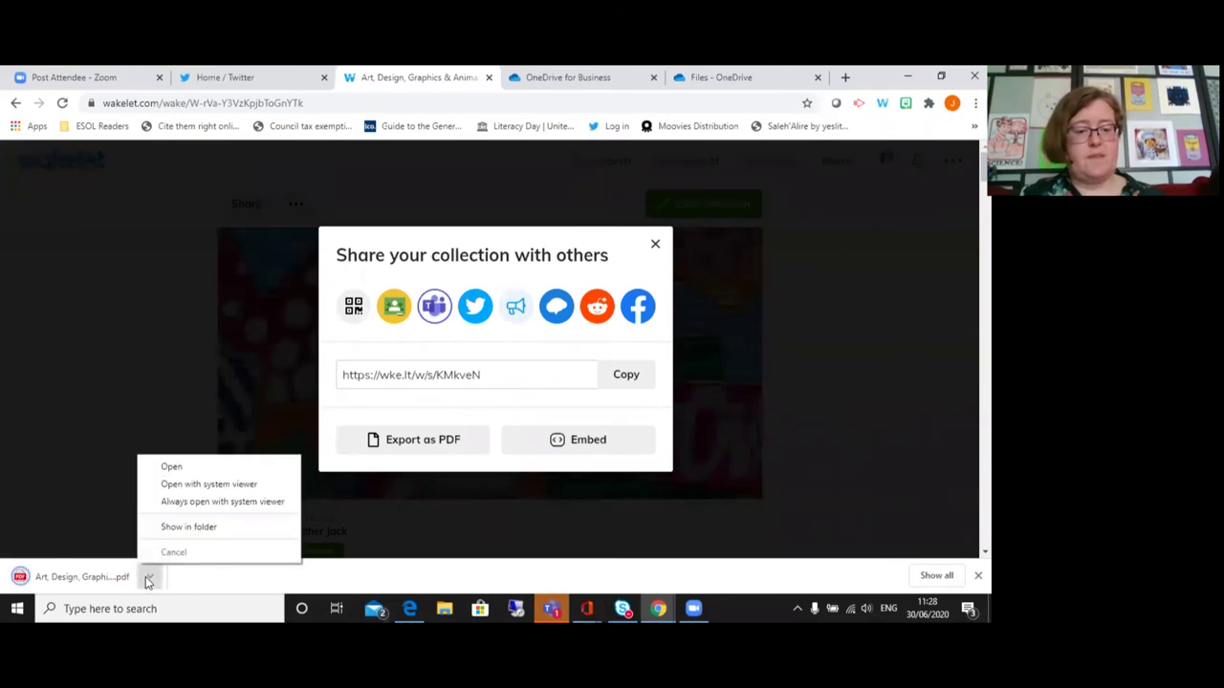
left_click(169, 468)
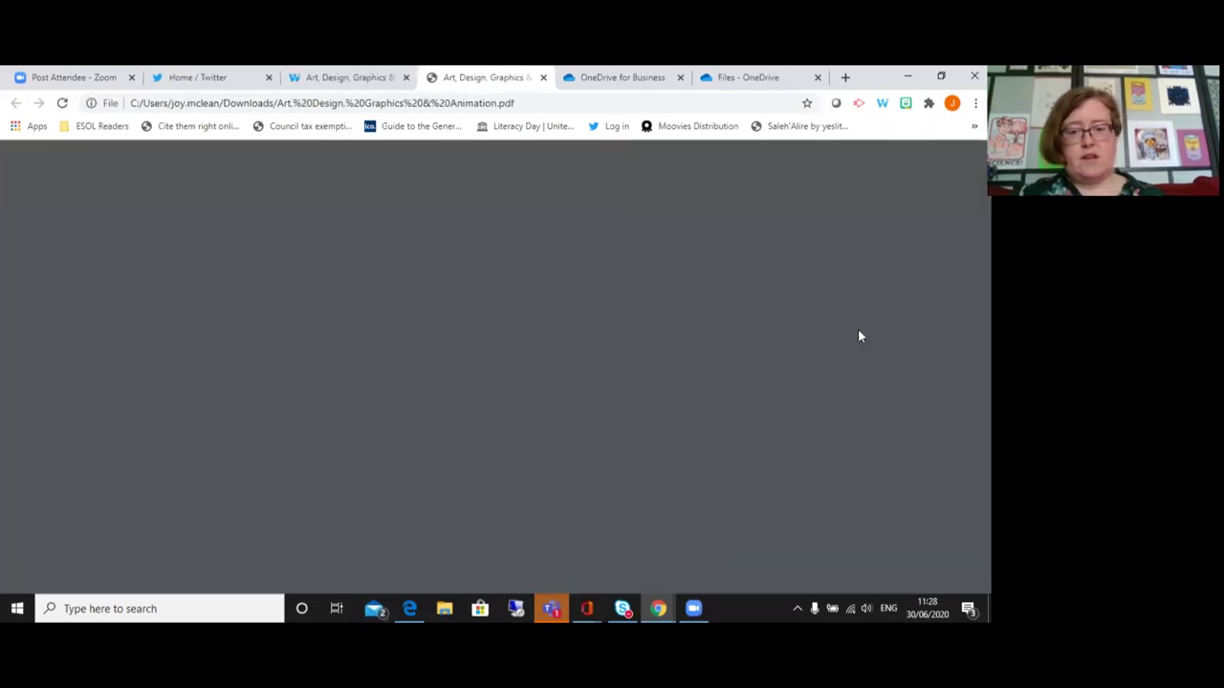
scroll(650, 325, "down", 5)
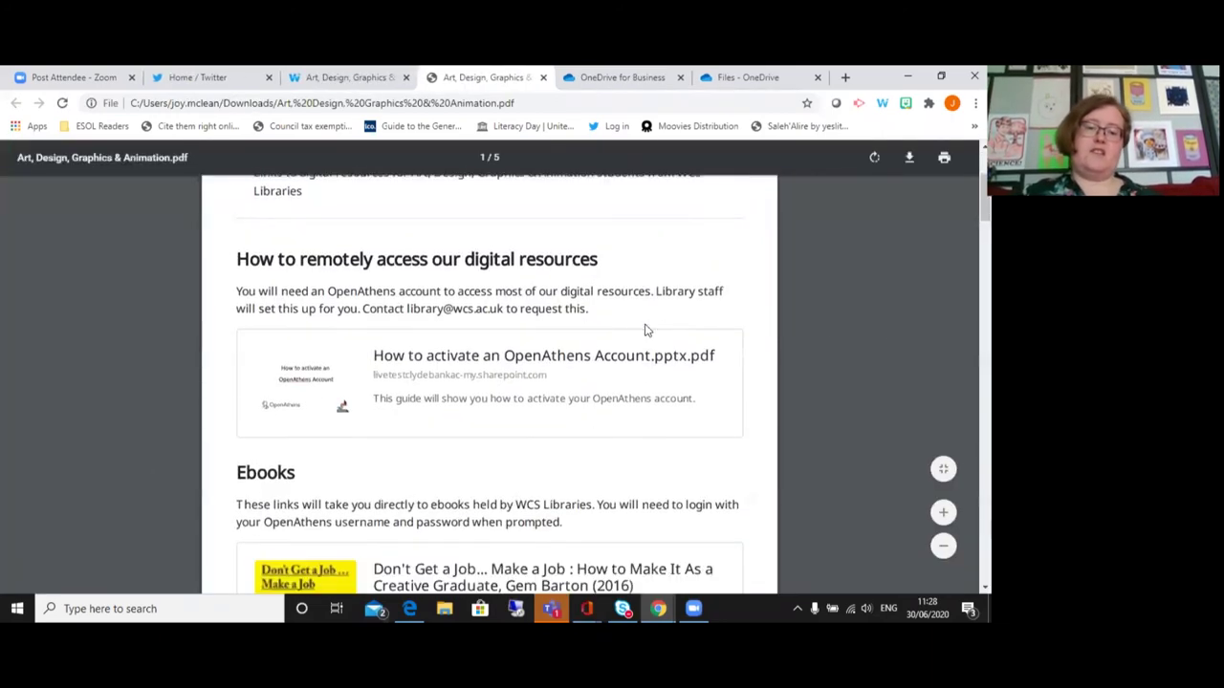
scroll(650, 335, "down", 5)
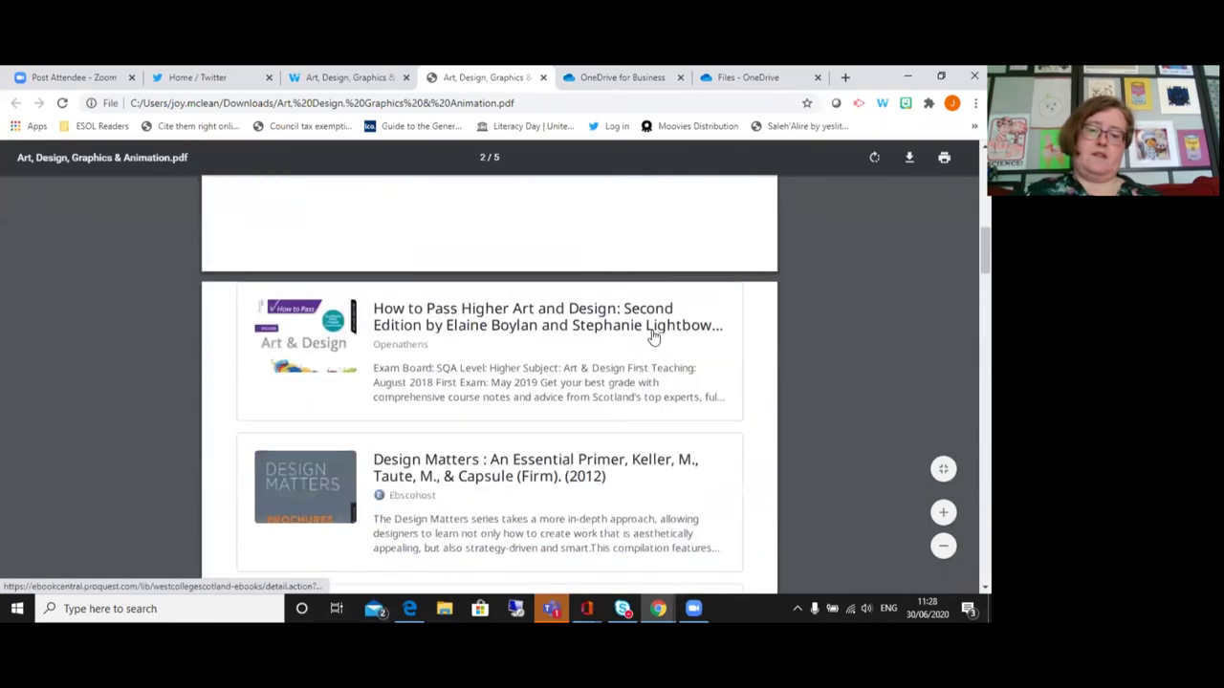
scroll(656, 344, "down", 2)
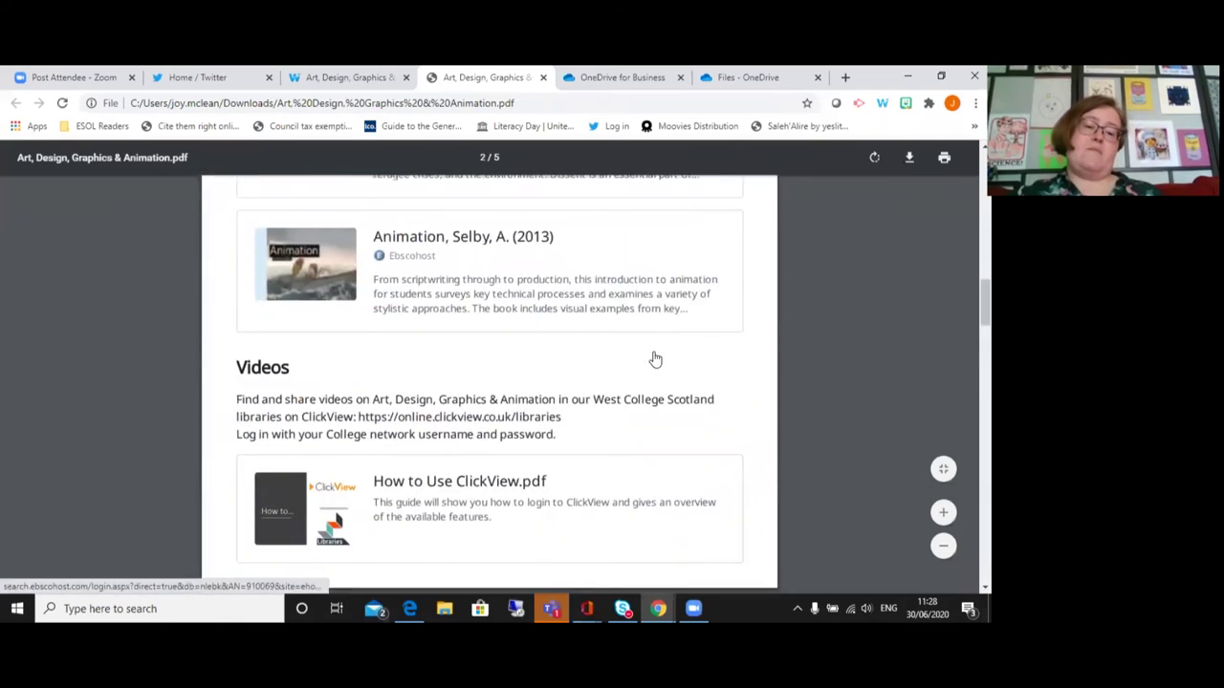
- Try the How to Use ClickView.pdf link in the exported PDF, reload its page, and return to the collection with the sharing options closed
scroll(655, 360, "down", 2)
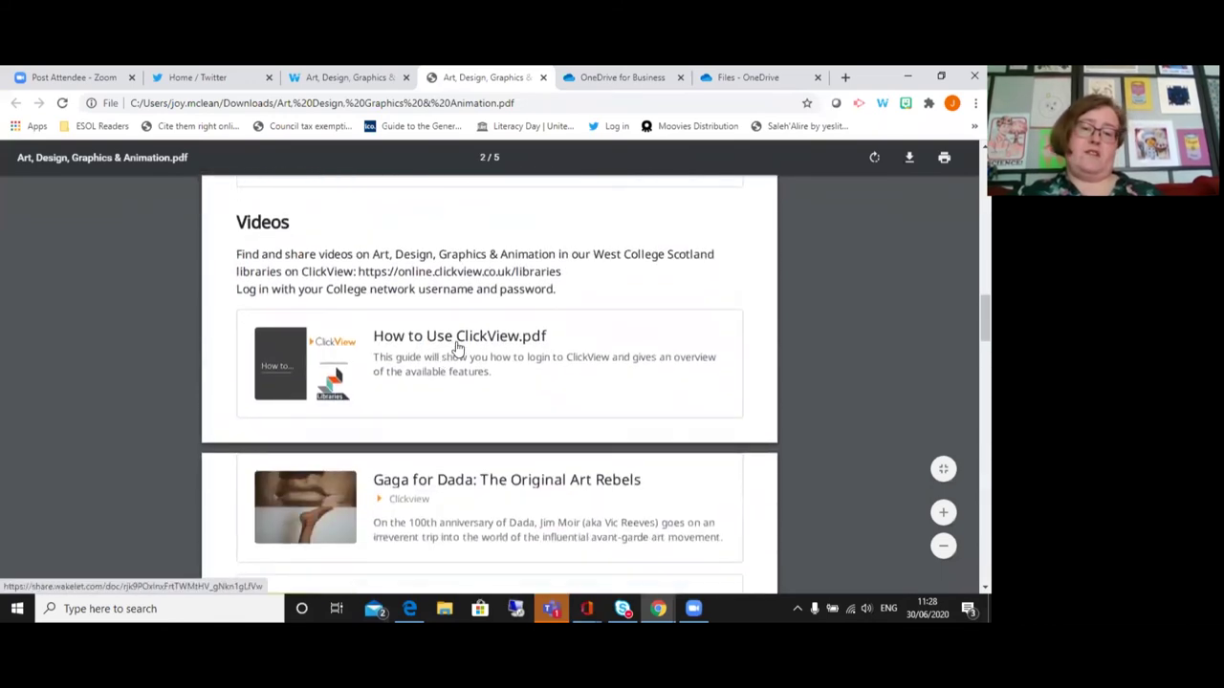
left_click(443, 342)
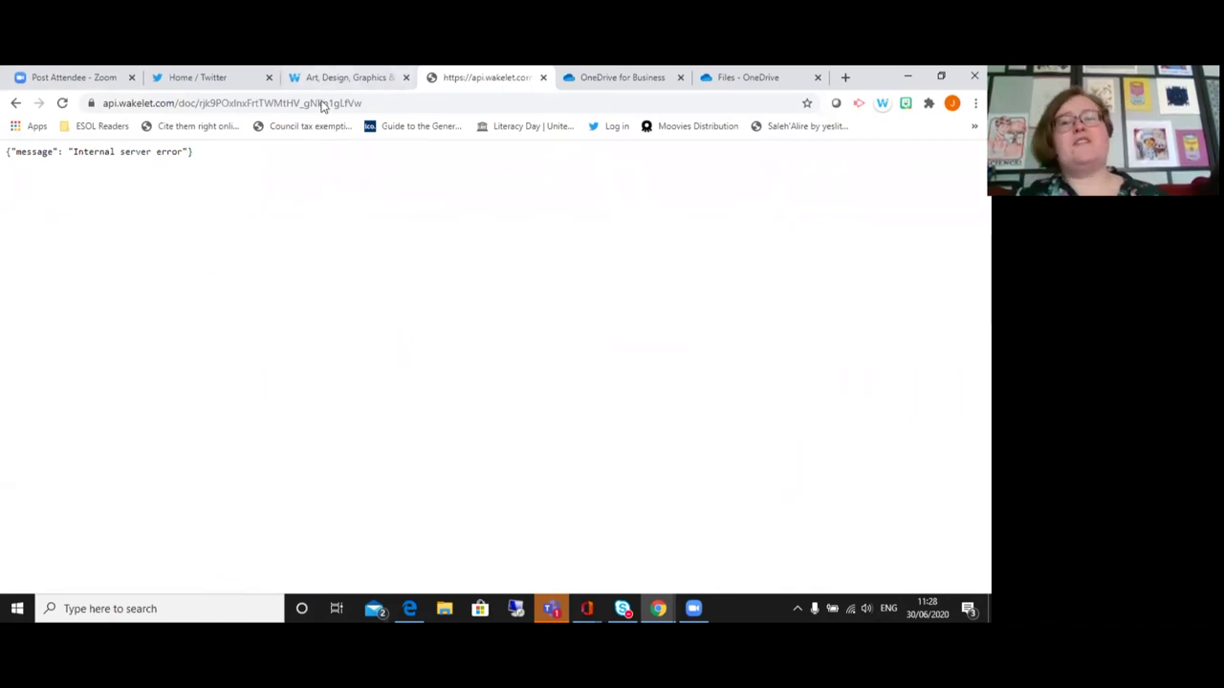
left_click(63, 103)
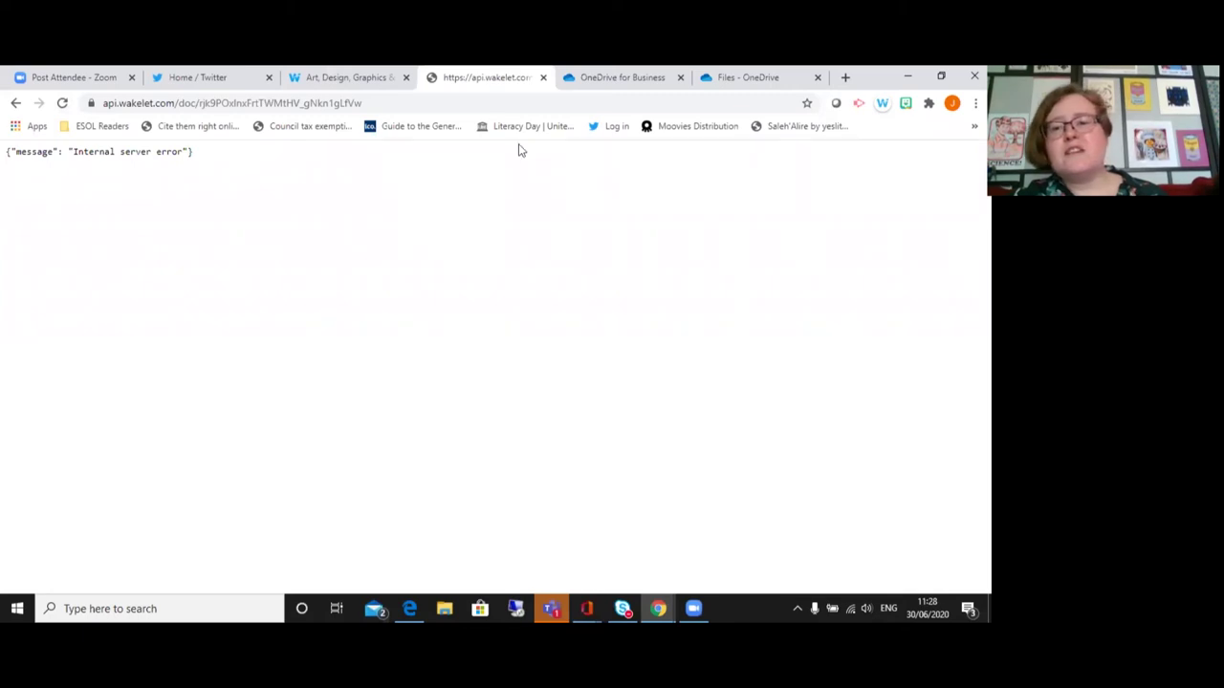
key("ctrl+shift+Tab")
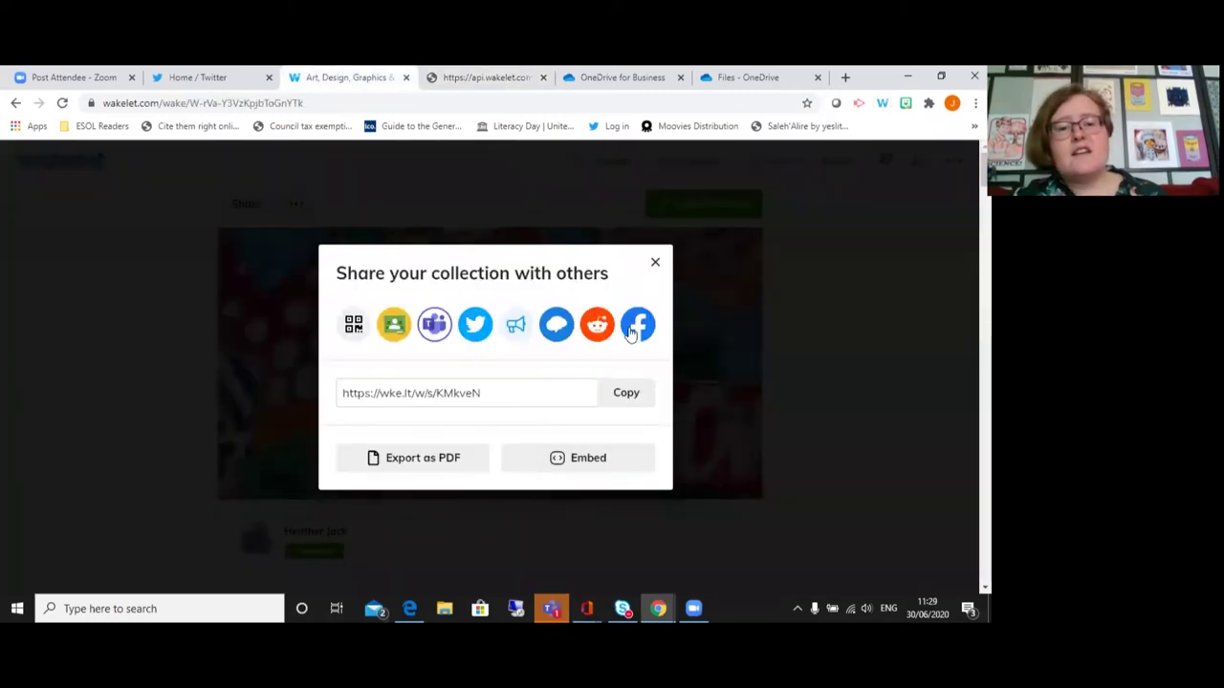
left_click(656, 261)
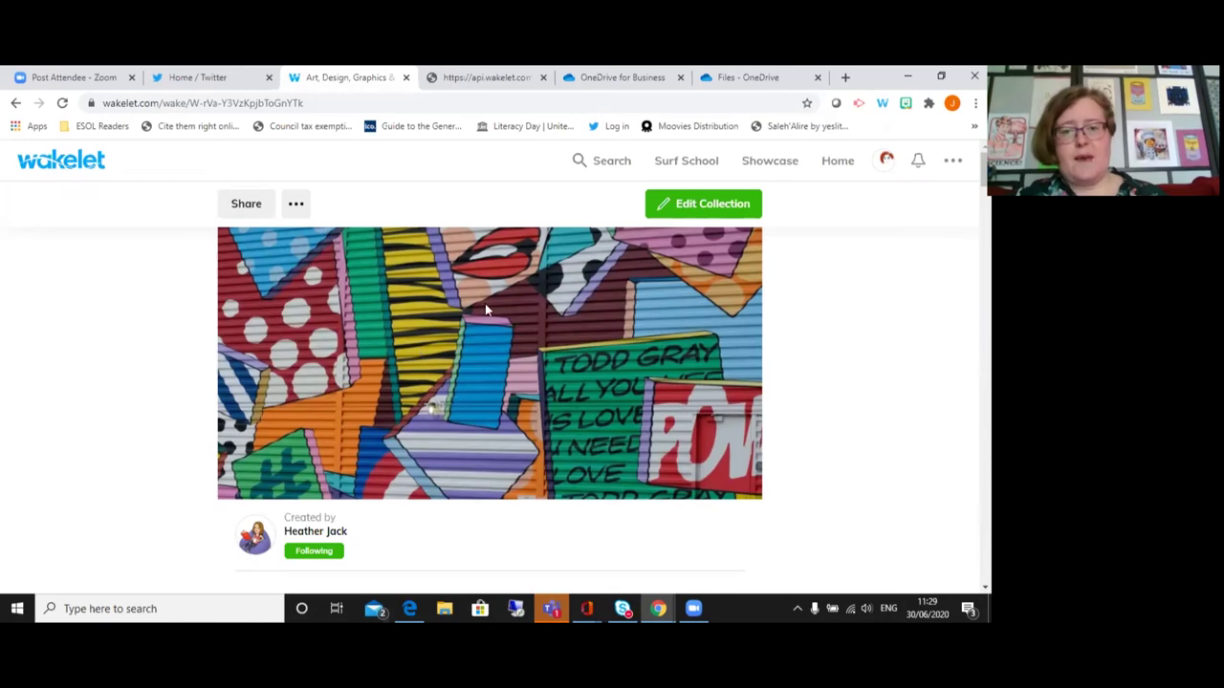
- Open the "How to remotely access our digital resources" note in Immersive Reader, play it aloud and check the voice settings
scroll(509, 363, "down", 5)
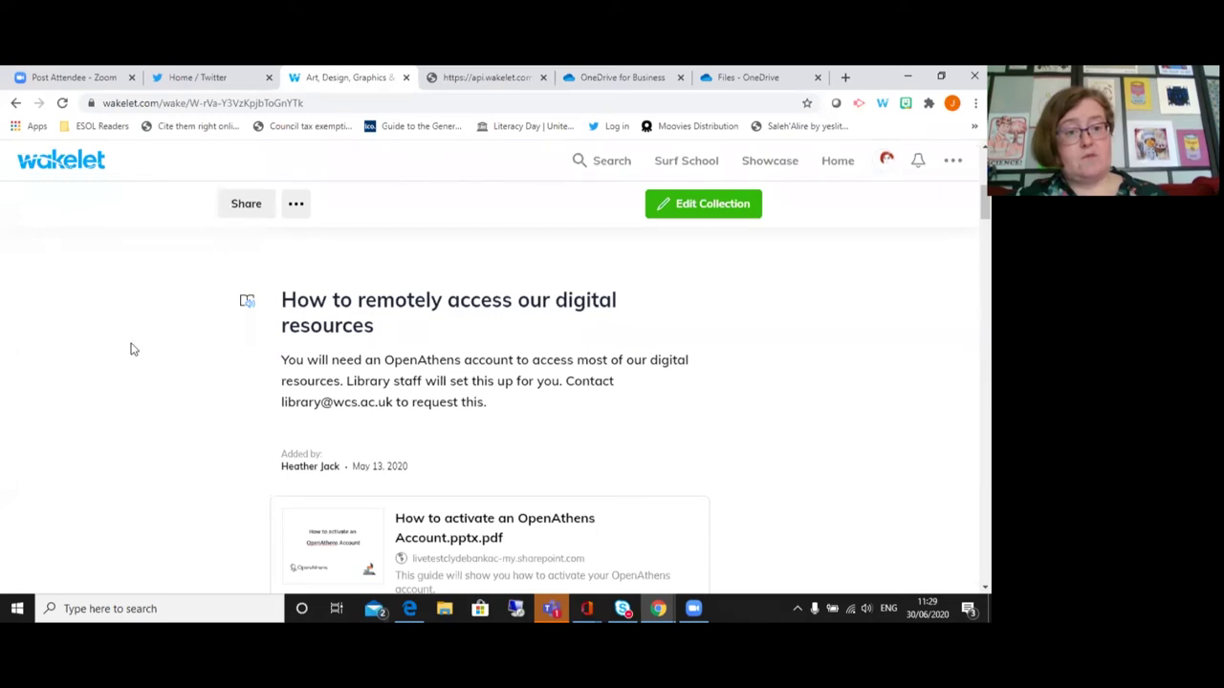
left_click(248, 303)
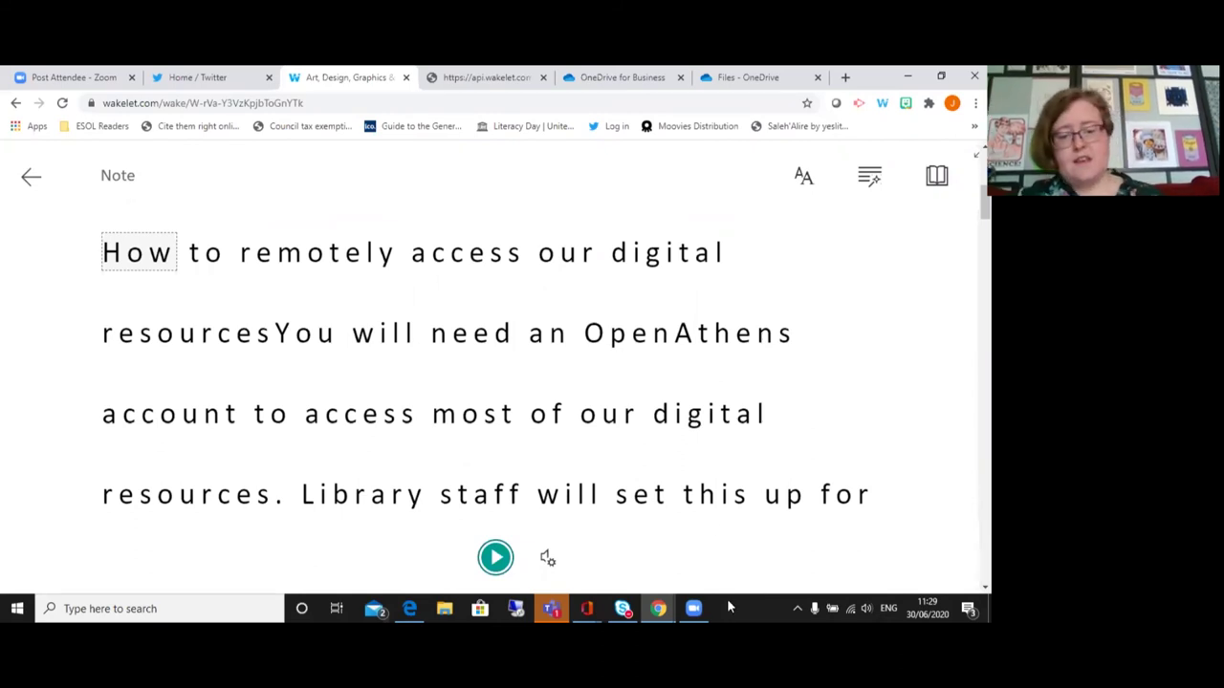
left_click(495, 560)
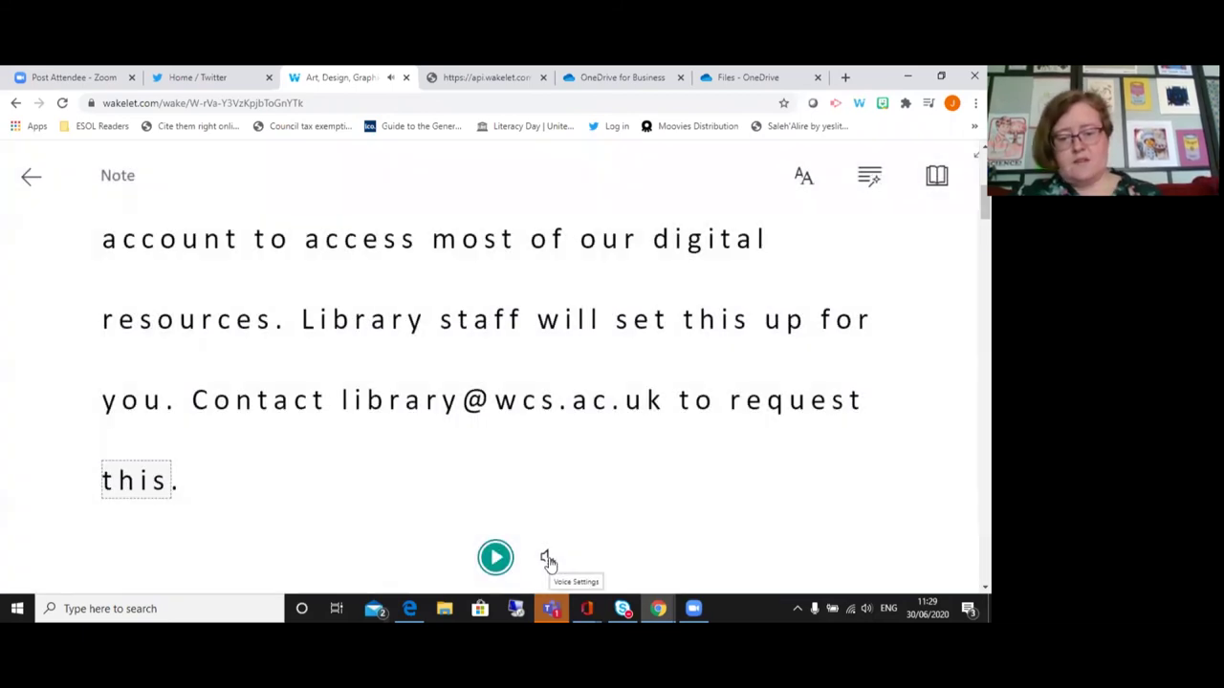
left_click(547, 558)
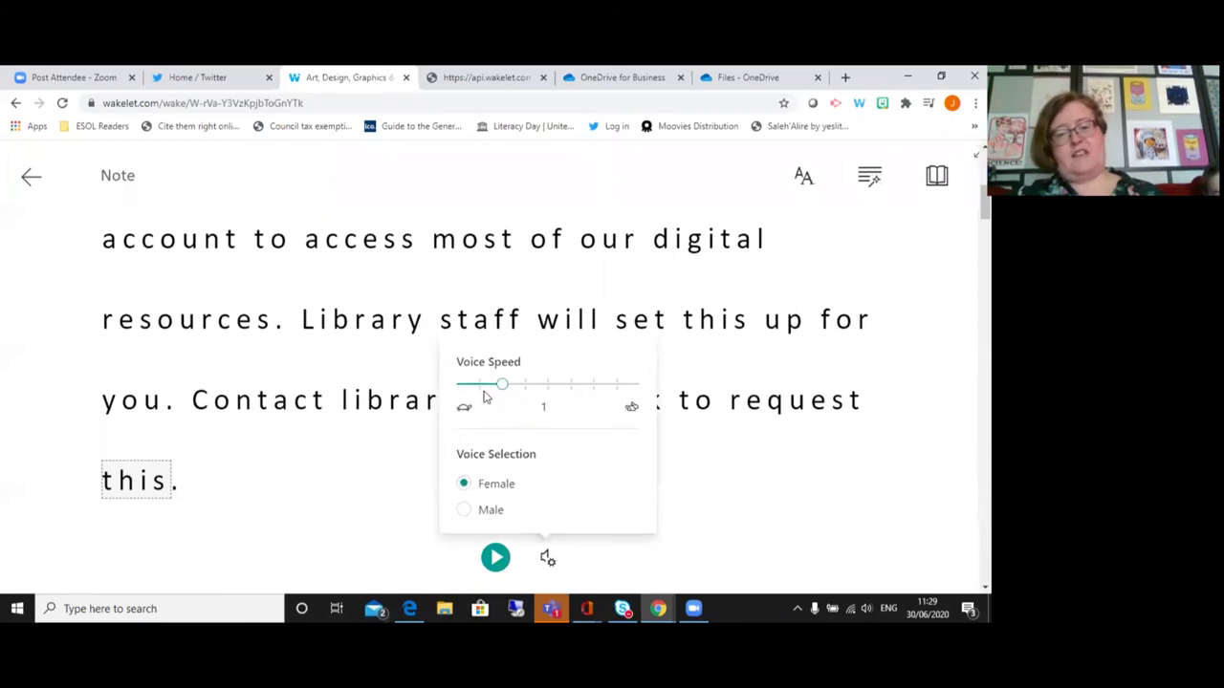
left_click(870, 497)
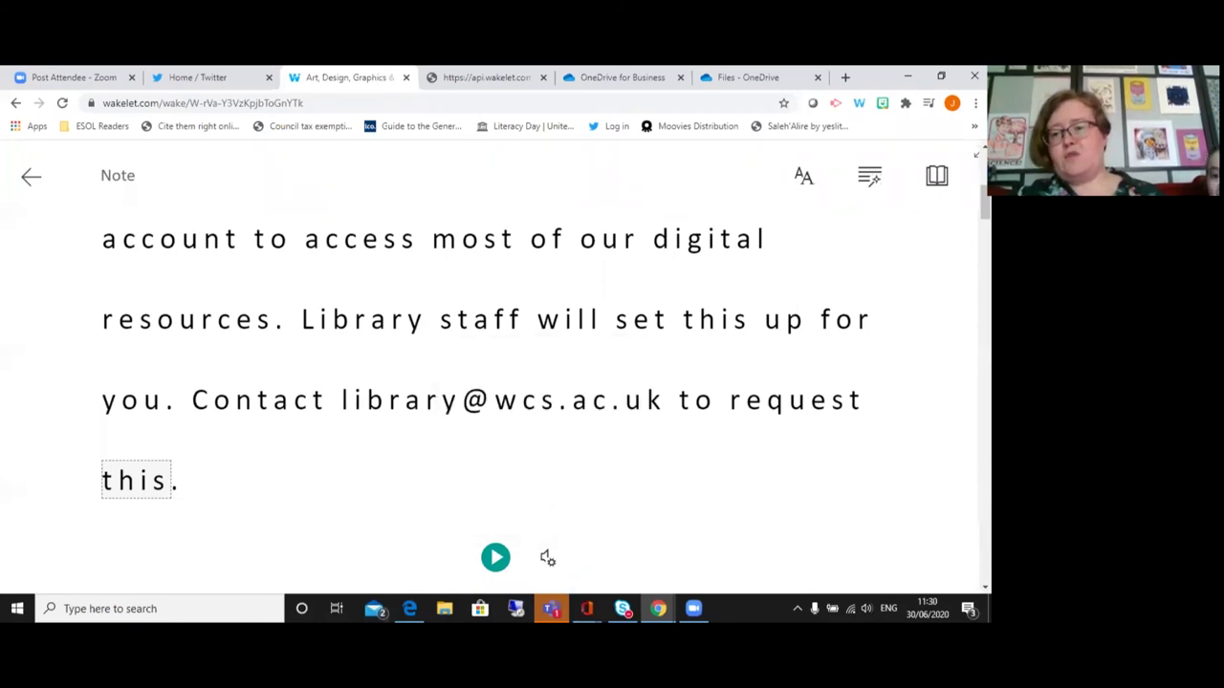
- Set the Immersive Reader text size to 48 and apply the light blue theme
left_click(803, 178)
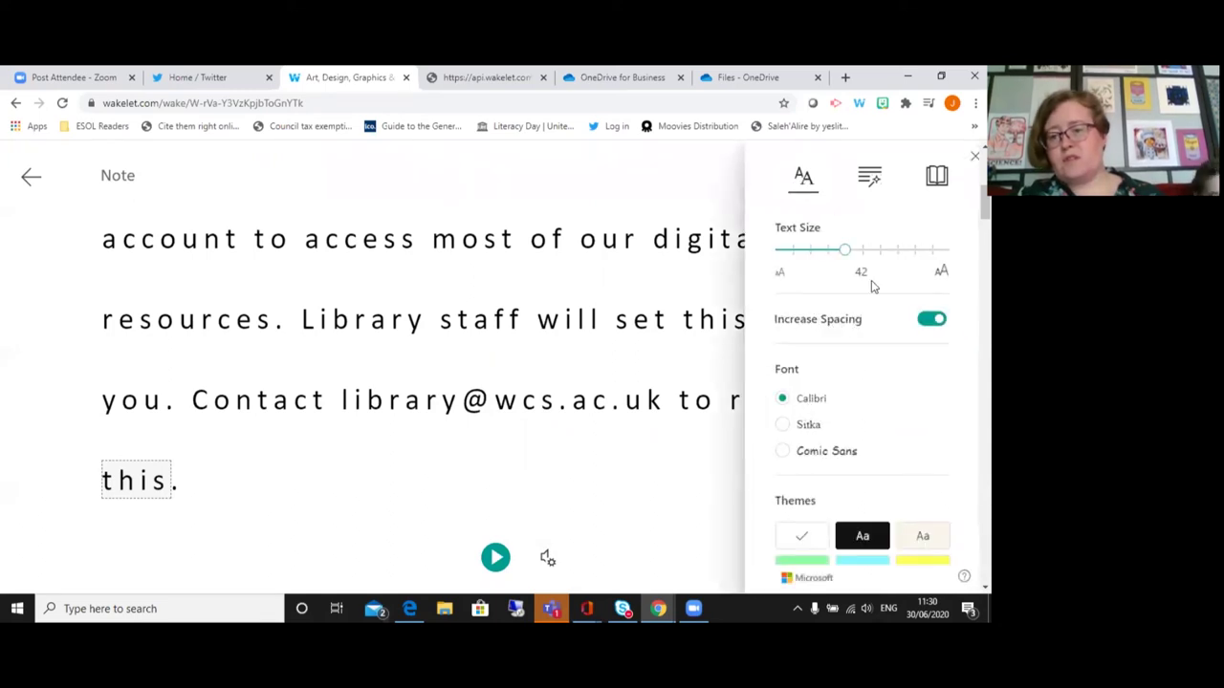
left_click_drag(845, 250, 862, 253)
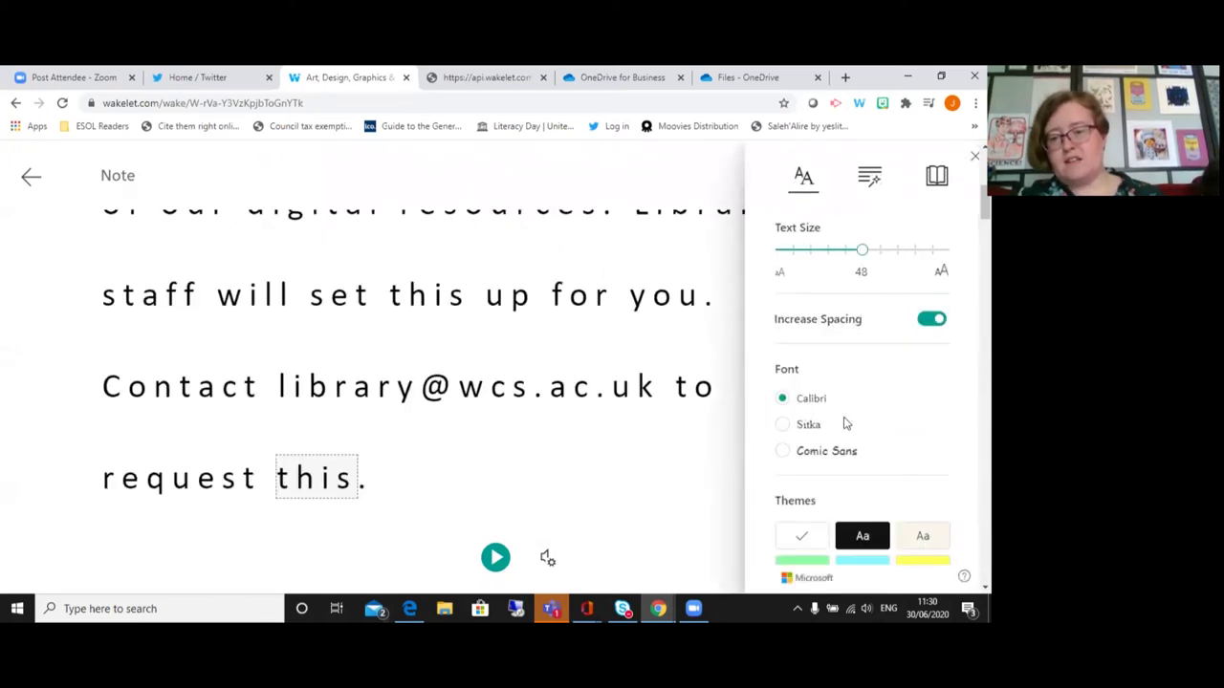
scroll(841, 395, "down", 1)
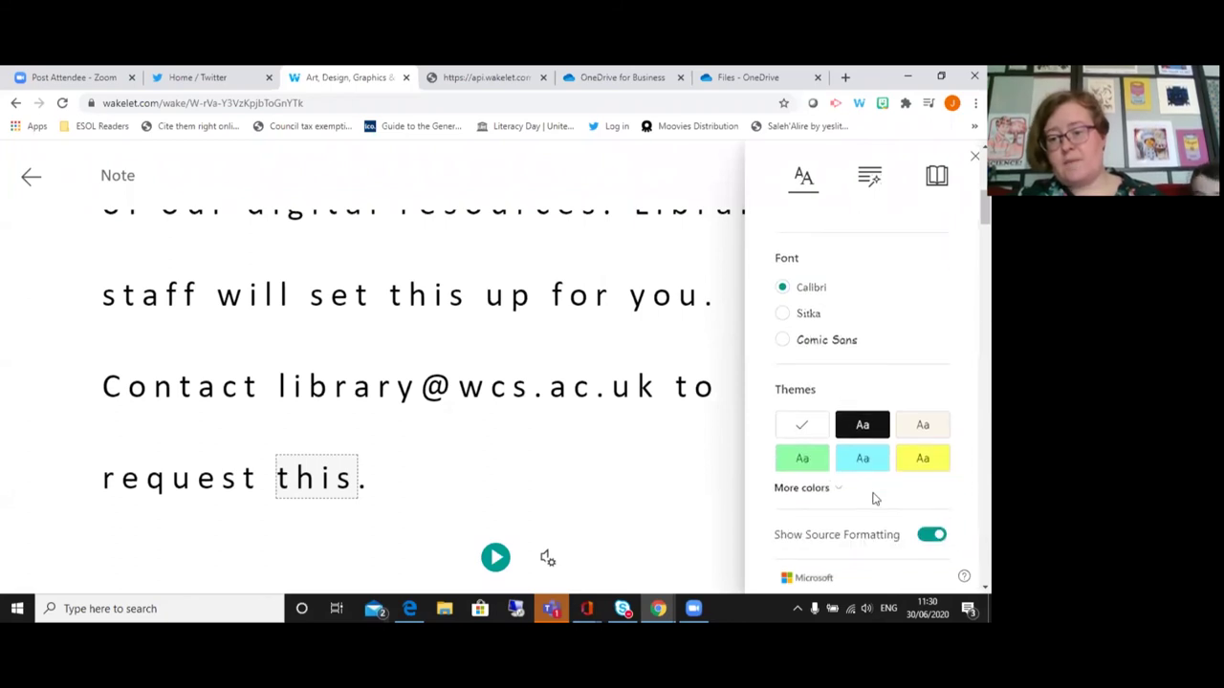
left_click(863, 462)
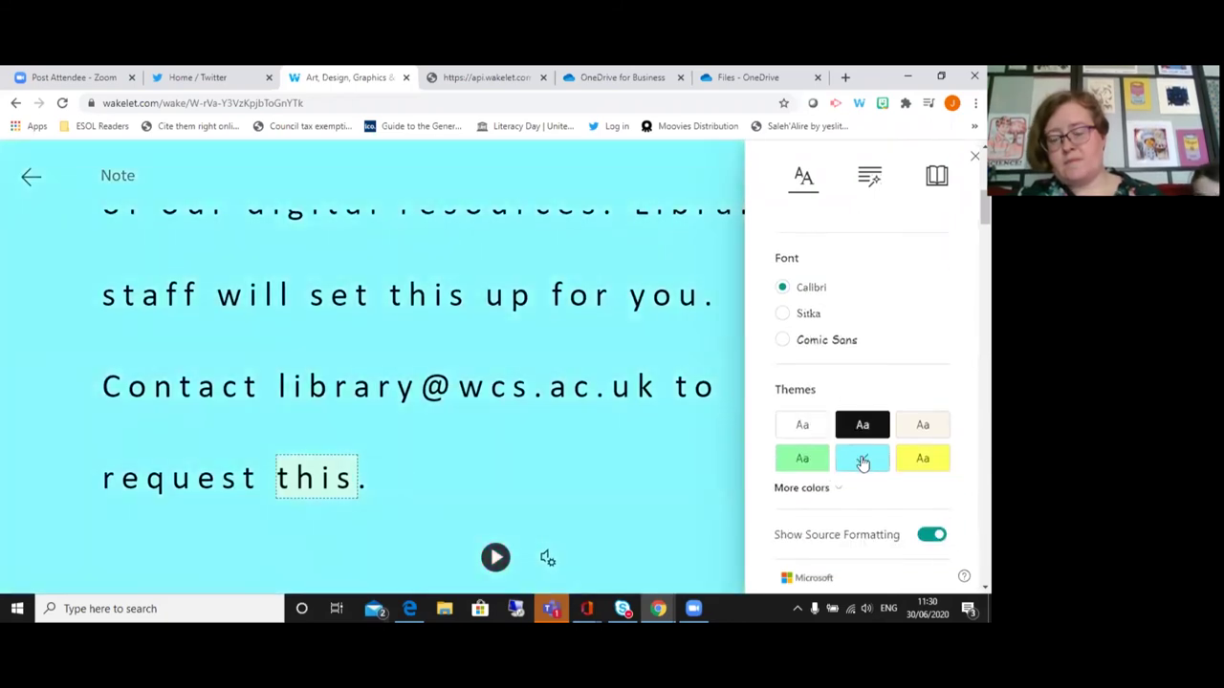
- Try the Comic Sans and Sitka fonts on the note text and switch back to Calibri
scroll(541, 427, "up", 5)
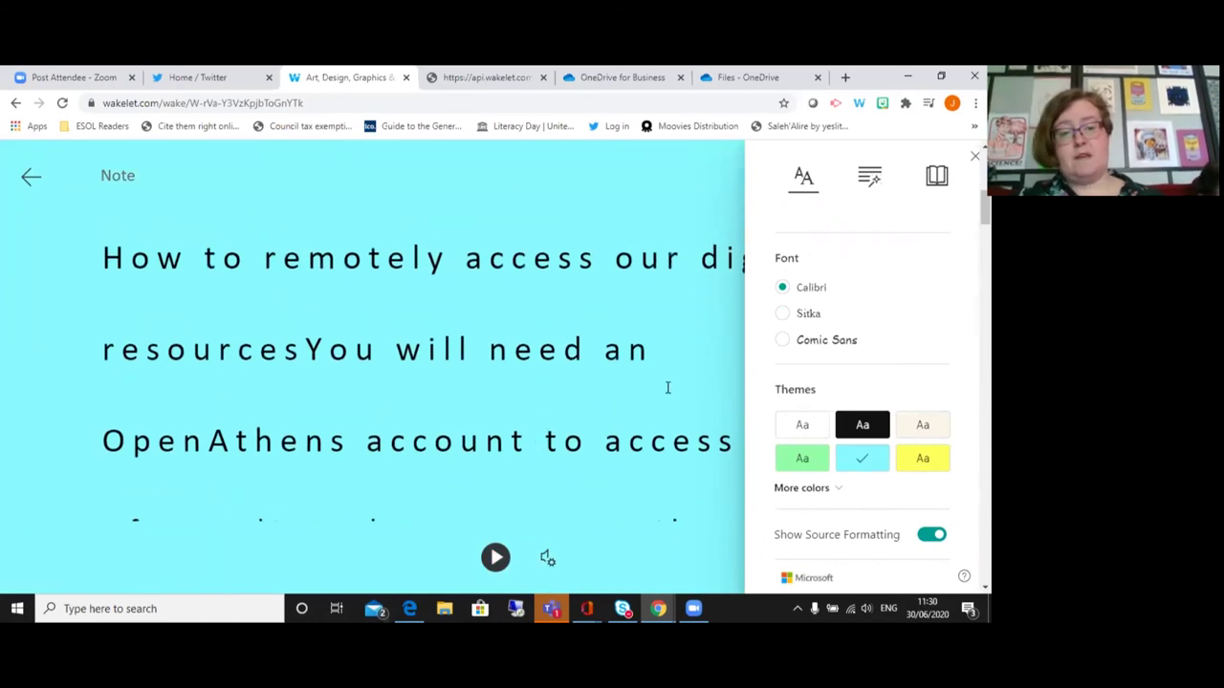
left_click(782, 339)
scroll(555, 426, "up", 3)
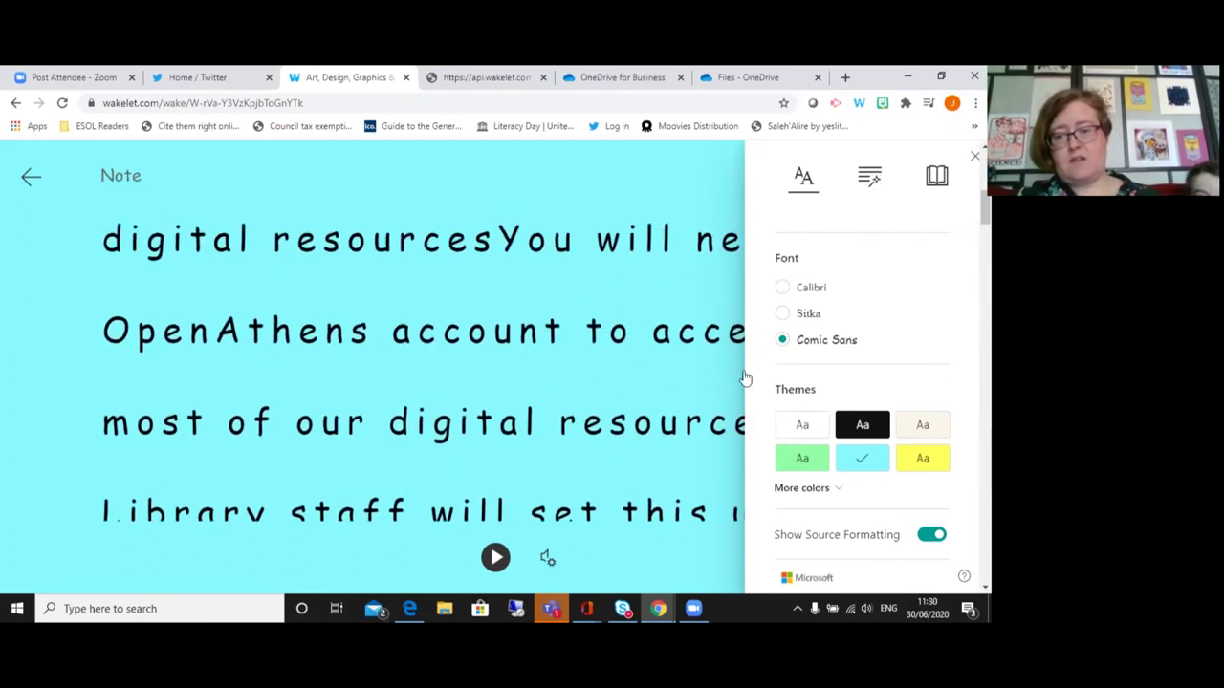
left_click(782, 316)
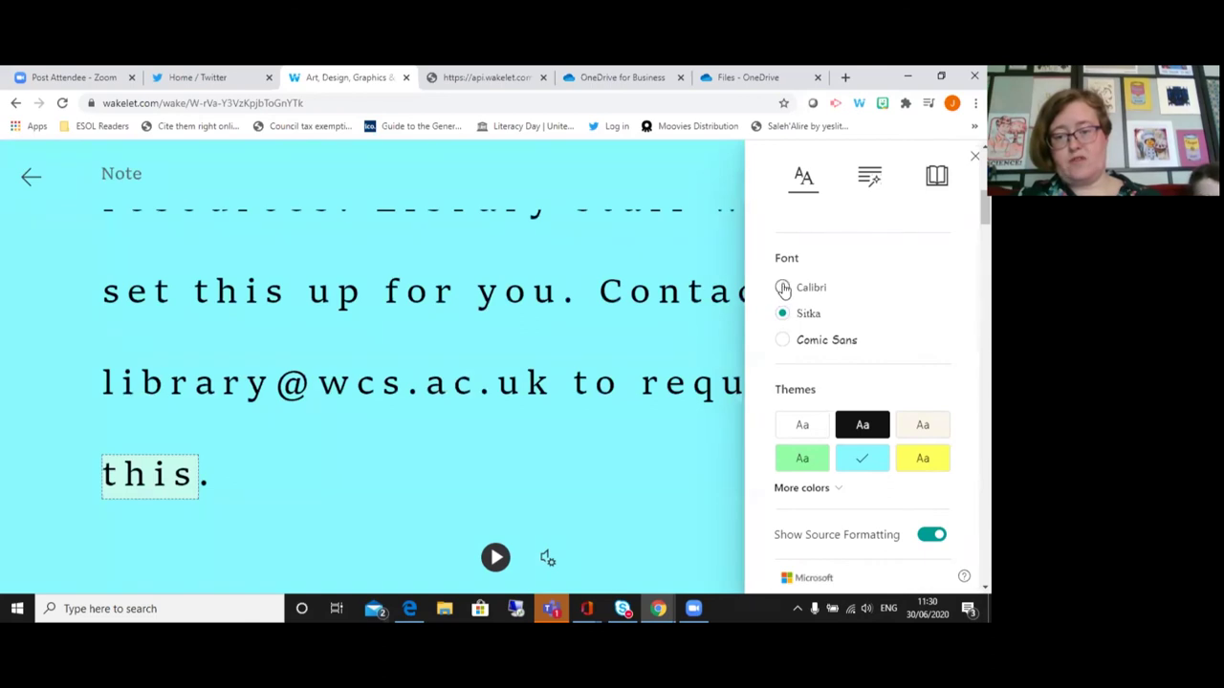
left_click(784, 289)
scroll(856, 353, "up", 2)
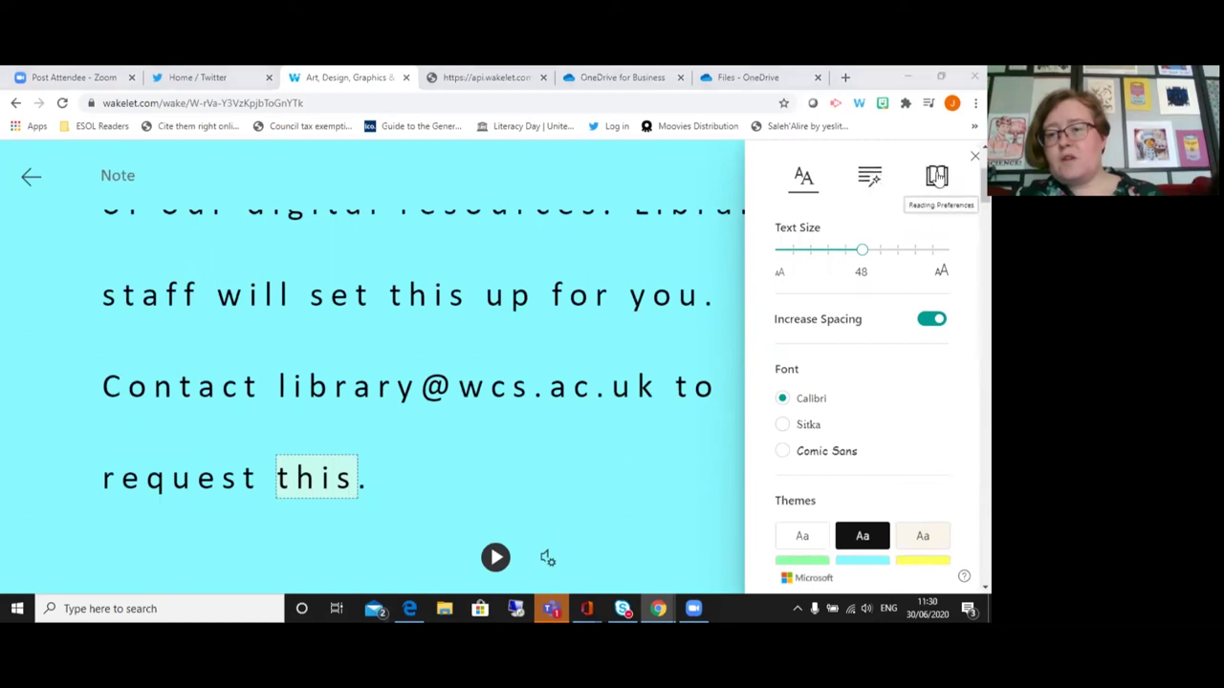
- Open the reading preferences and switch Picture Dictionary off and on again
left_click(937, 176)
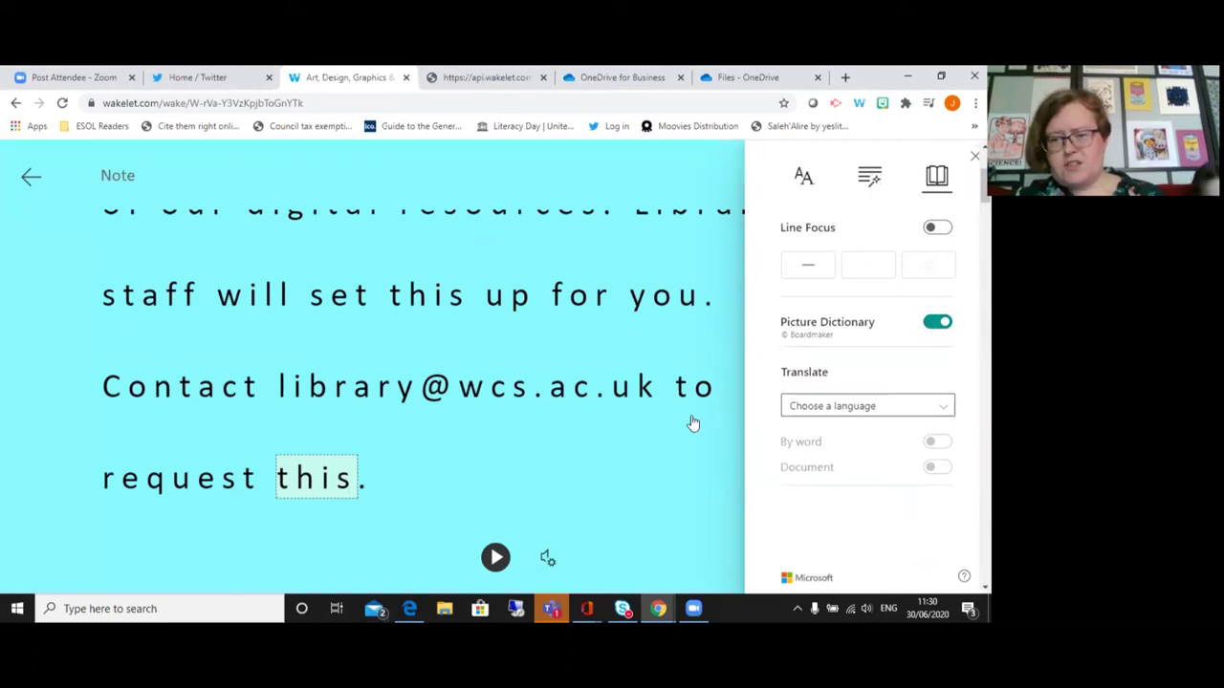
left_click(935, 323)
left_click(935, 323)
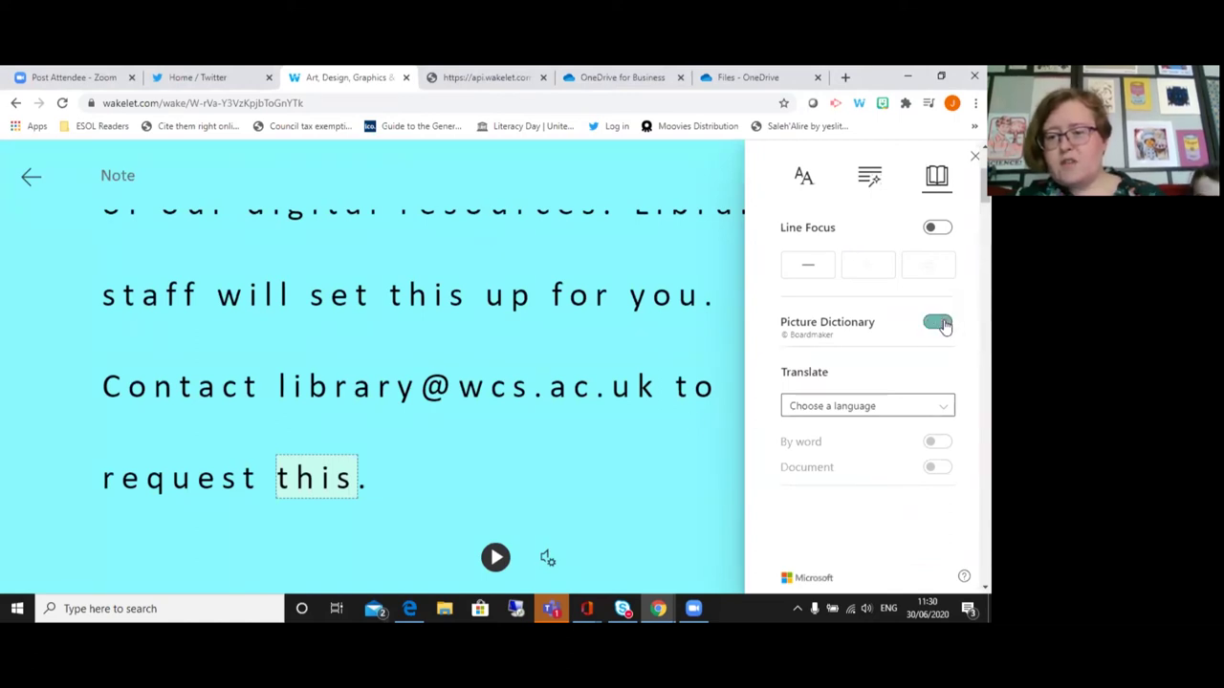
- Choose Czech as the translation language and translate the whole note document
left_click(941, 407)
scroll(863, 462, "down", 1)
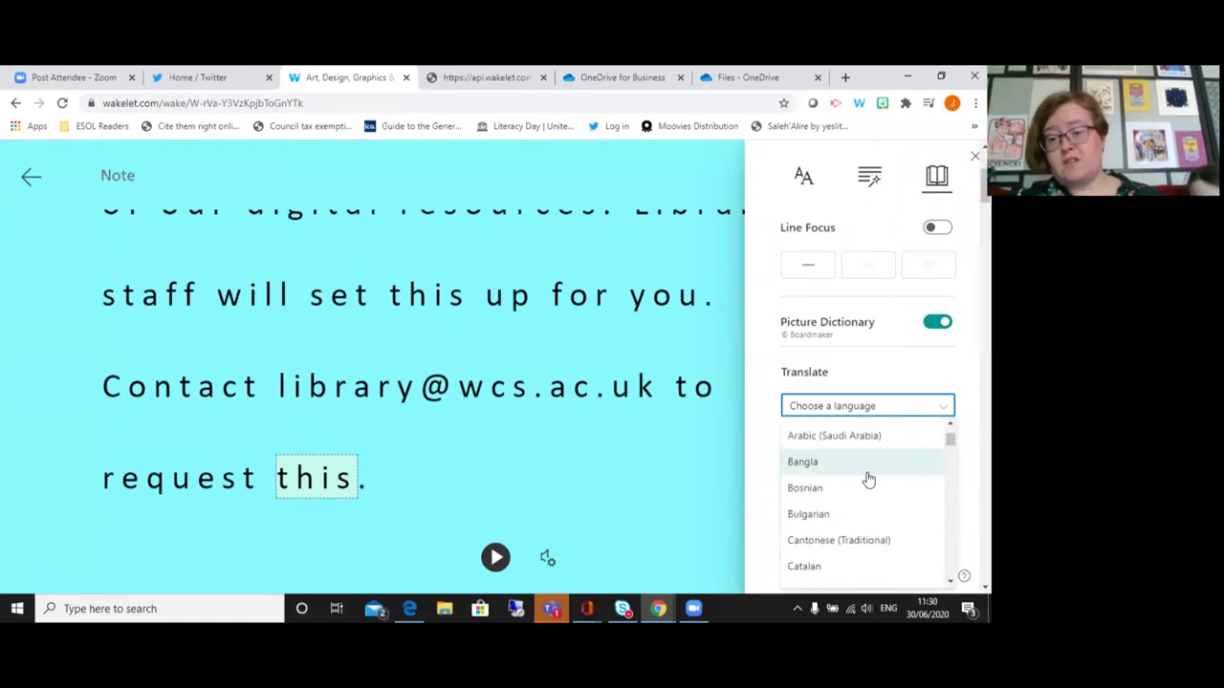
scroll(843, 498, "down", 2)
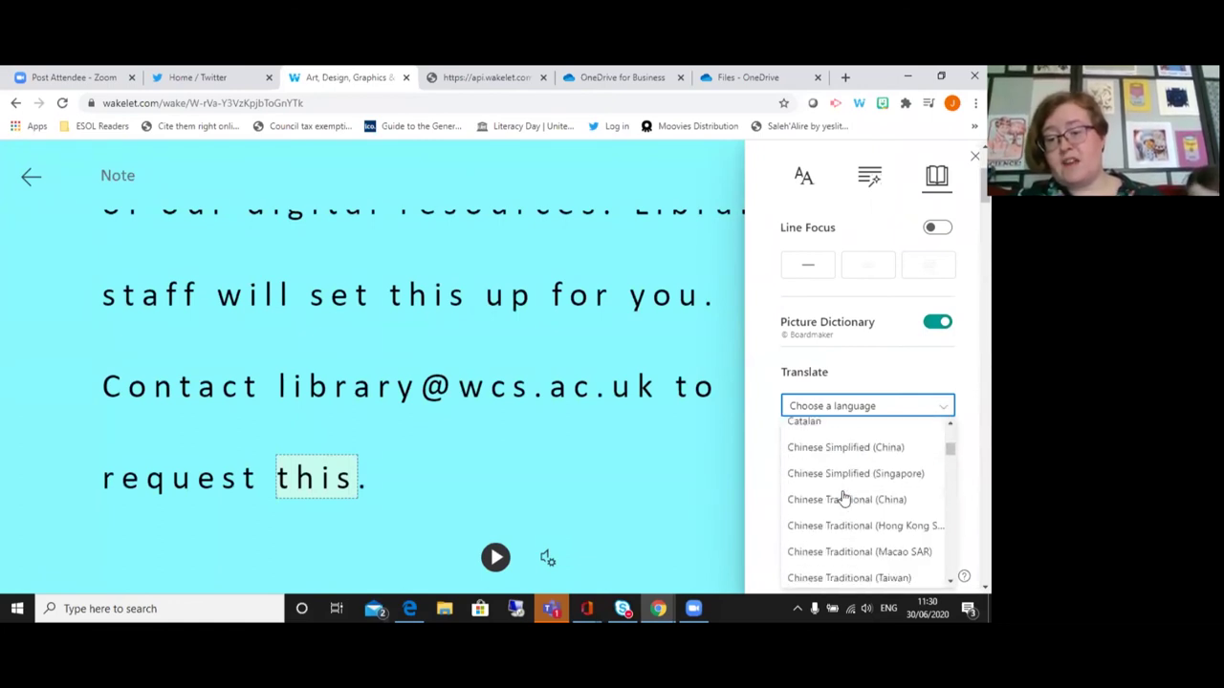
scroll(845, 496, "down", 4)
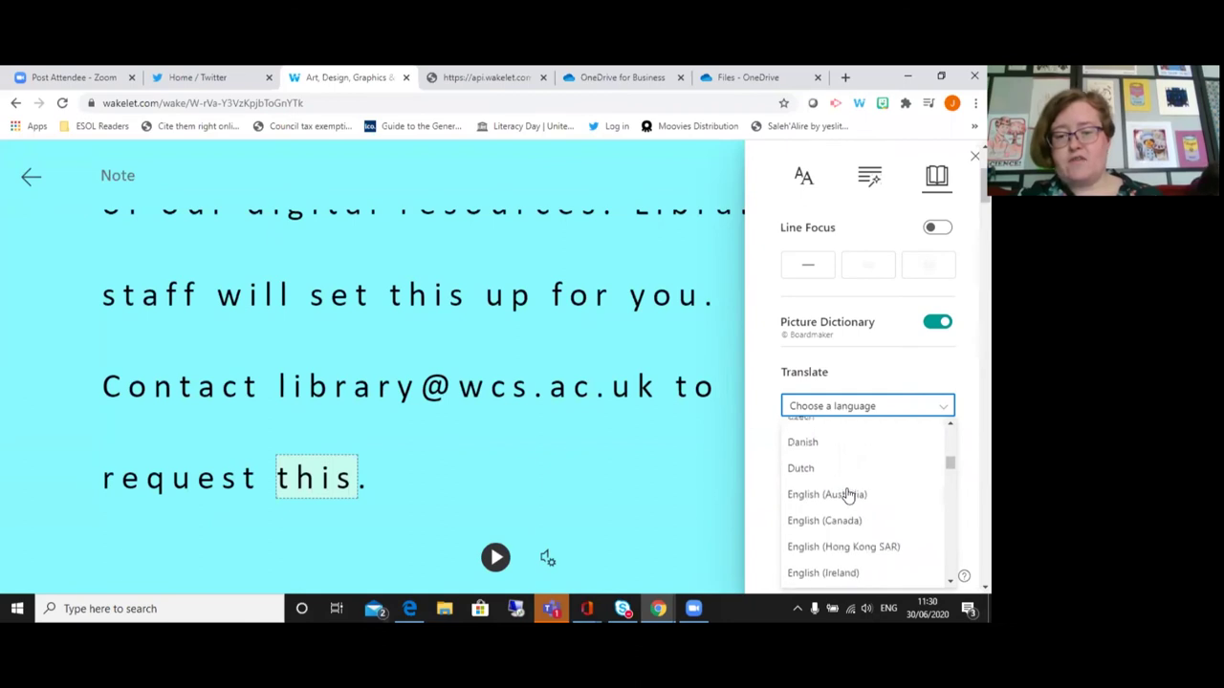
scroll(847, 492, "up", 1)
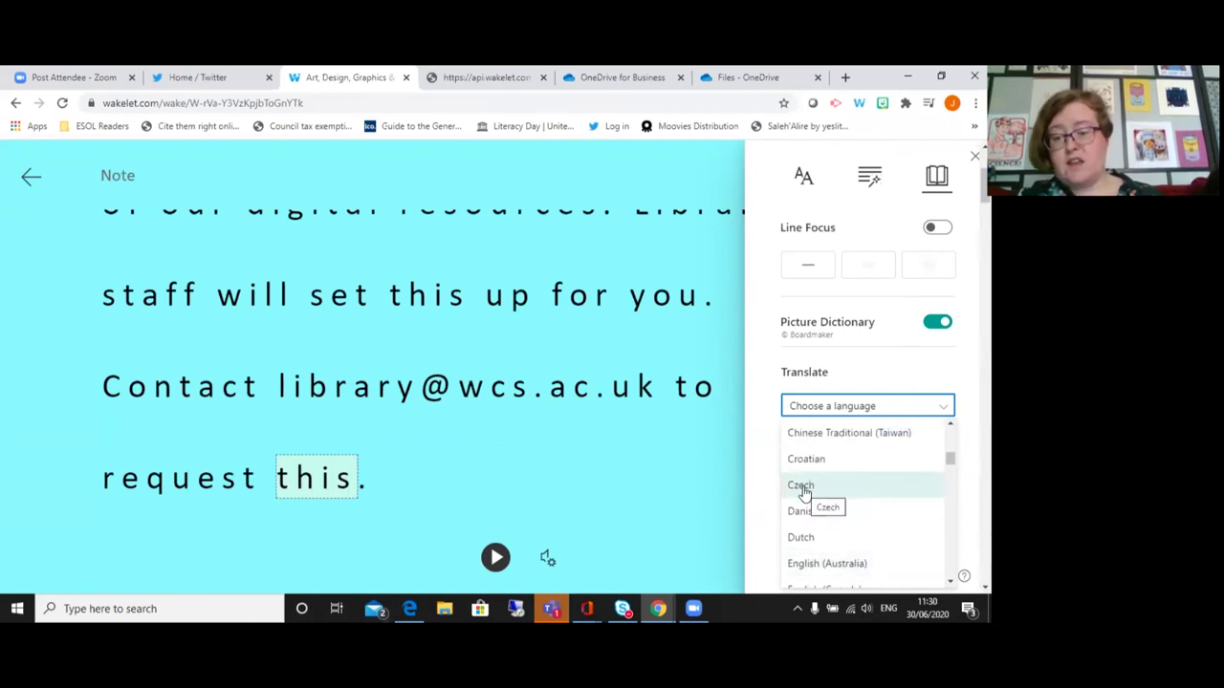
left_click(801, 486)
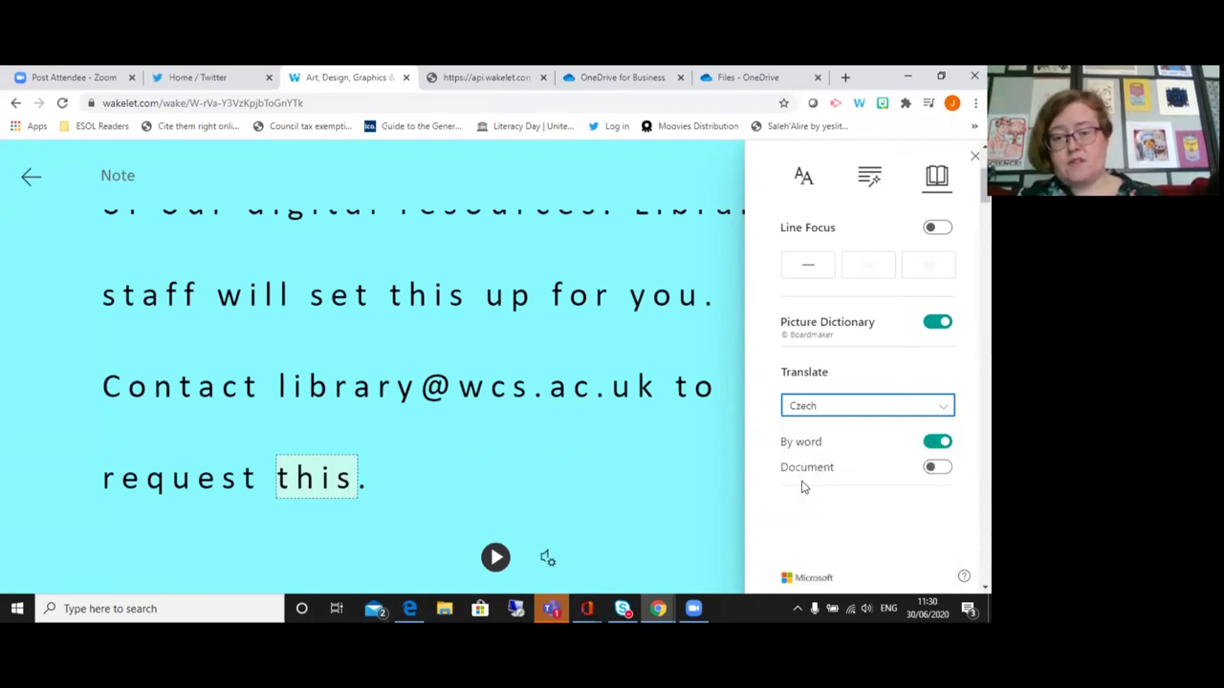
left_click(938, 468)
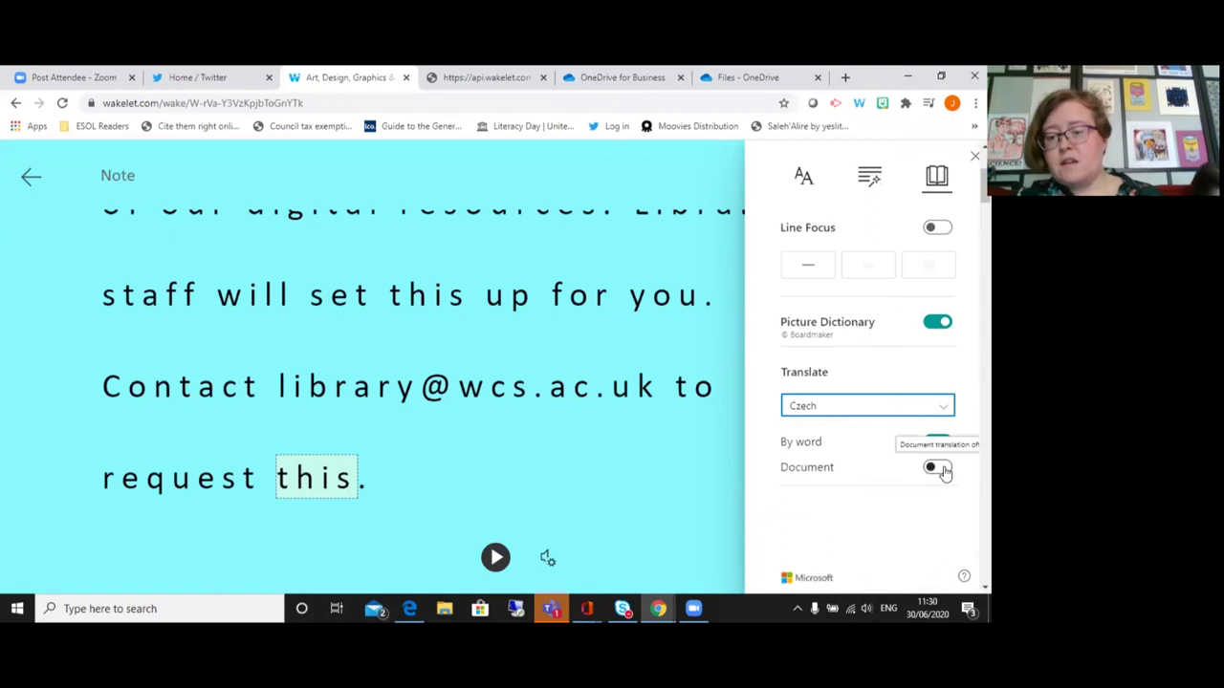
scroll(598, 493, "up", 5)
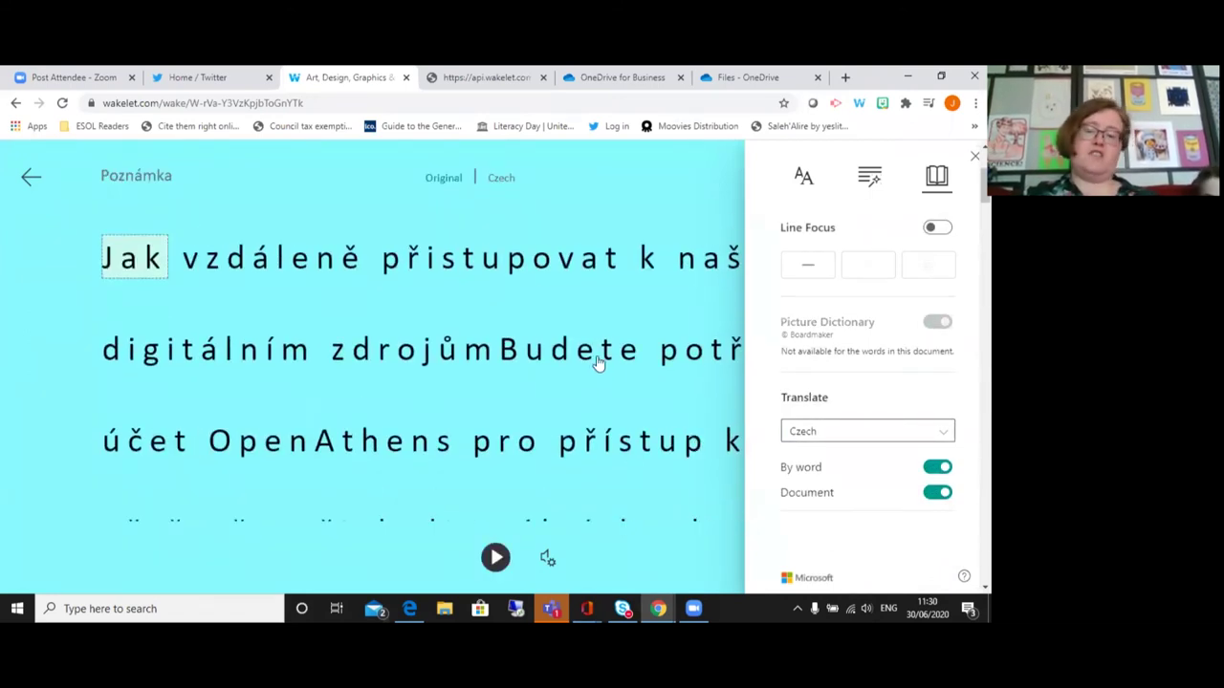
- Change the translation language to Greek, translate the whole document and look through the translated note
left_click(942, 436)
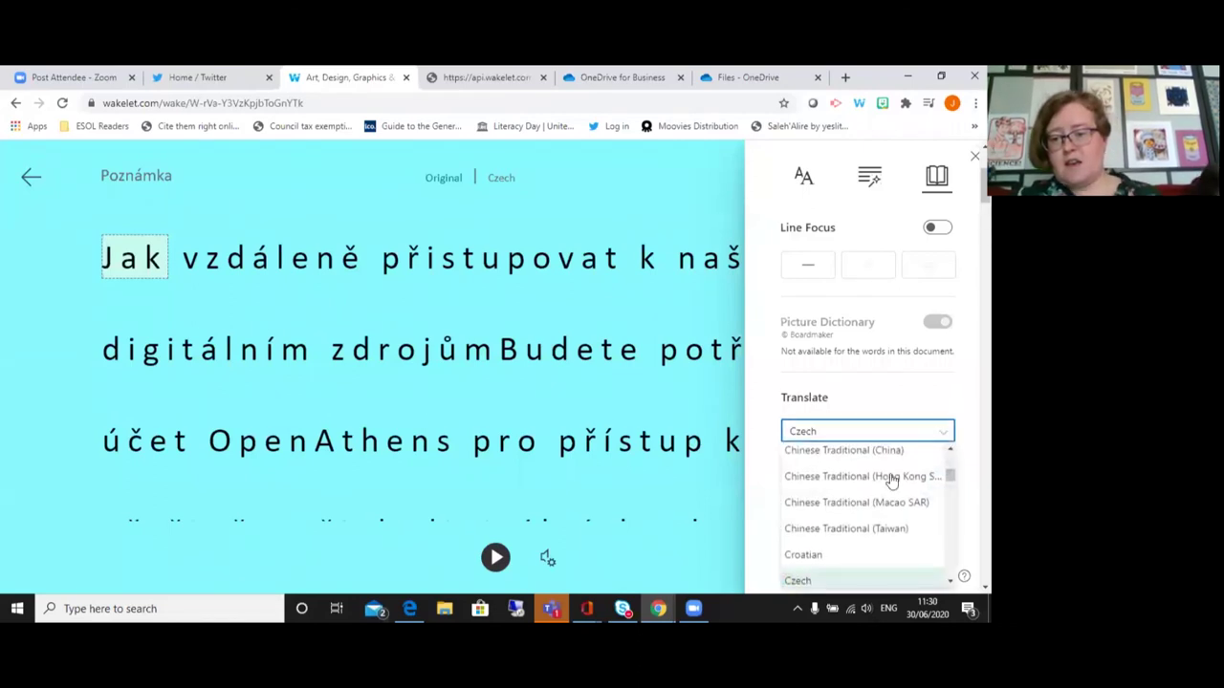
scroll(848, 544, "down", 2)
scroll(848, 544, "down", 3)
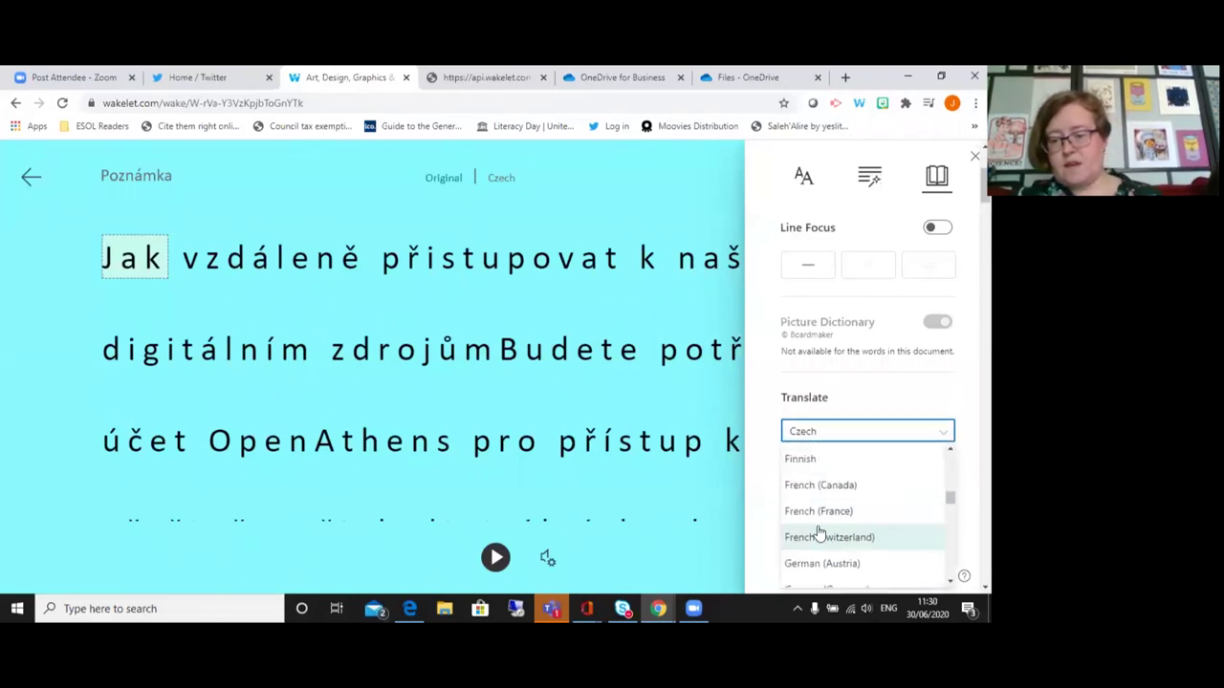
scroll(813, 554, "down", 2)
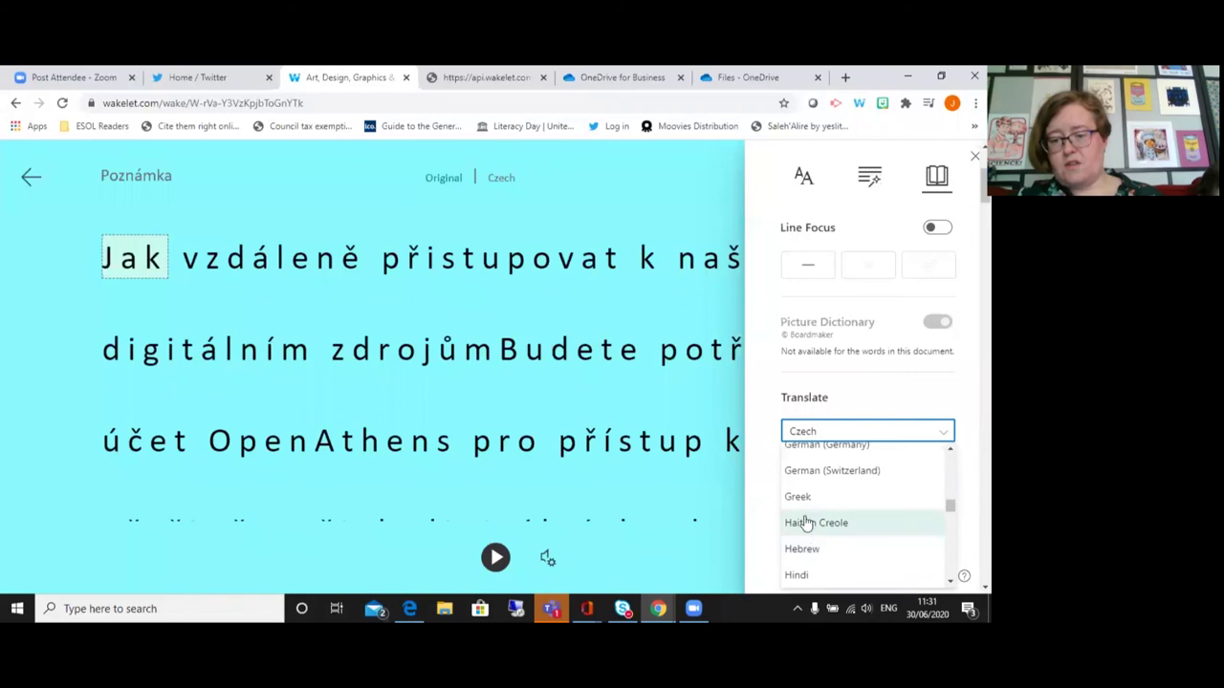
left_click(798, 498)
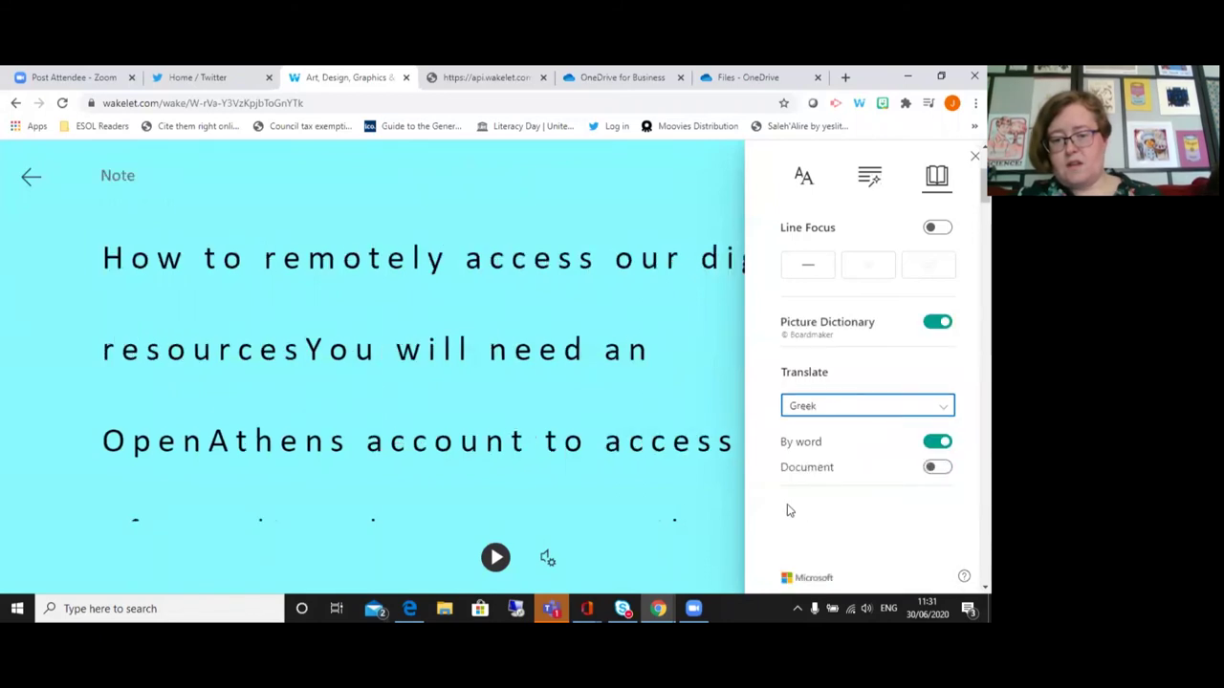
left_click(938, 468)
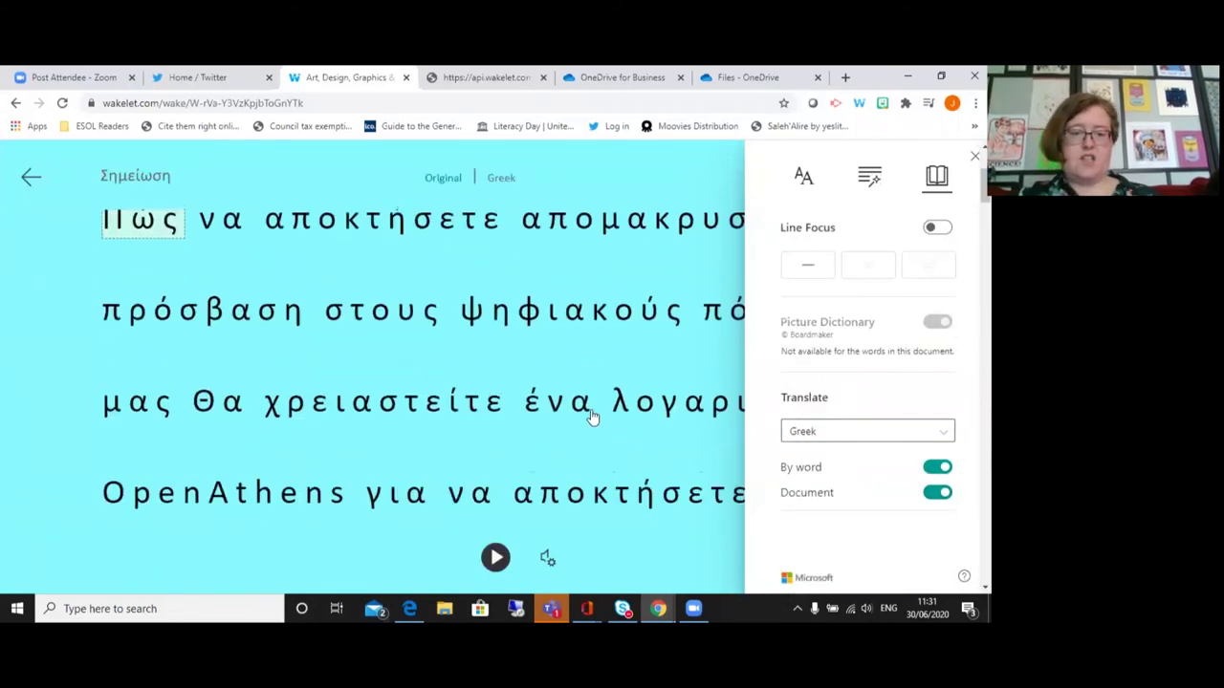
scroll(599, 451, "down", 2)
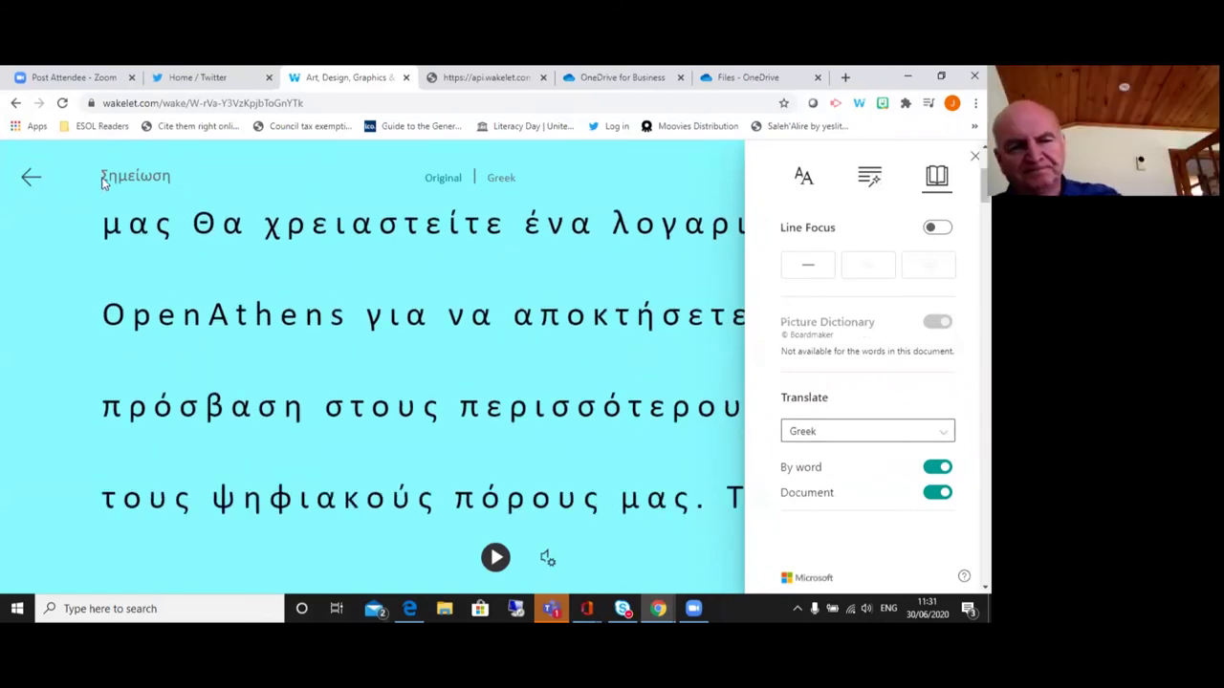
- Leave Immersive Reader and open the account's own Wakelet profile page from the collection
left_click(31, 182)
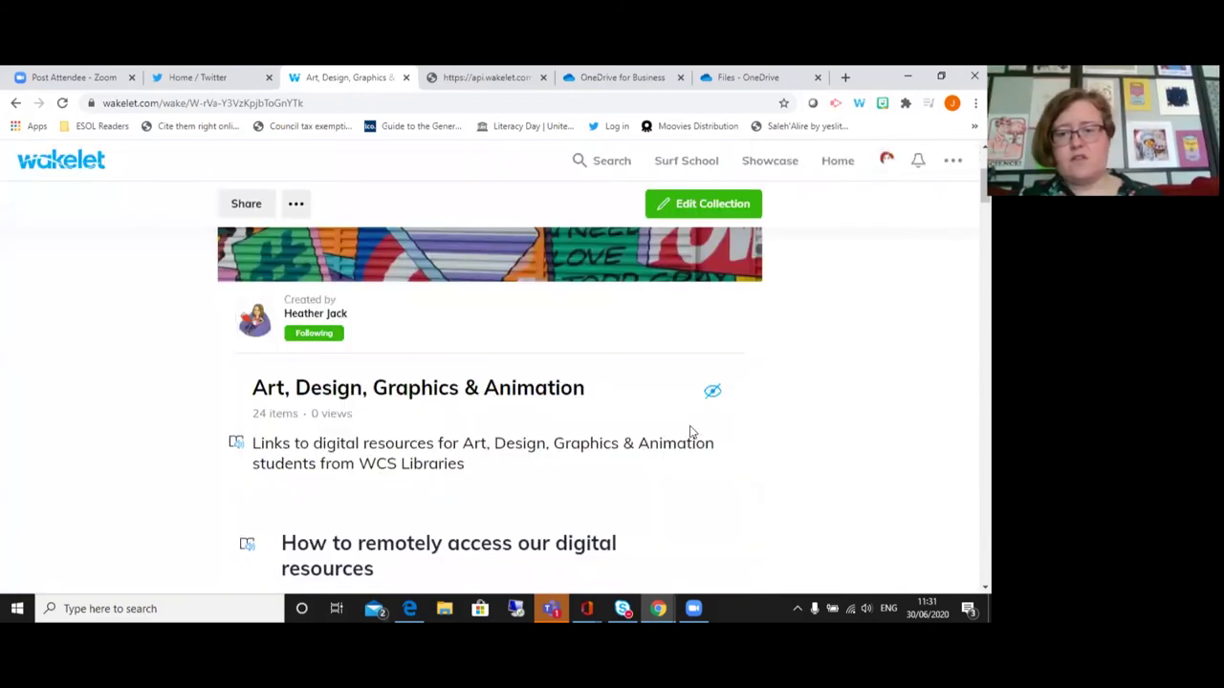
left_click(887, 160)
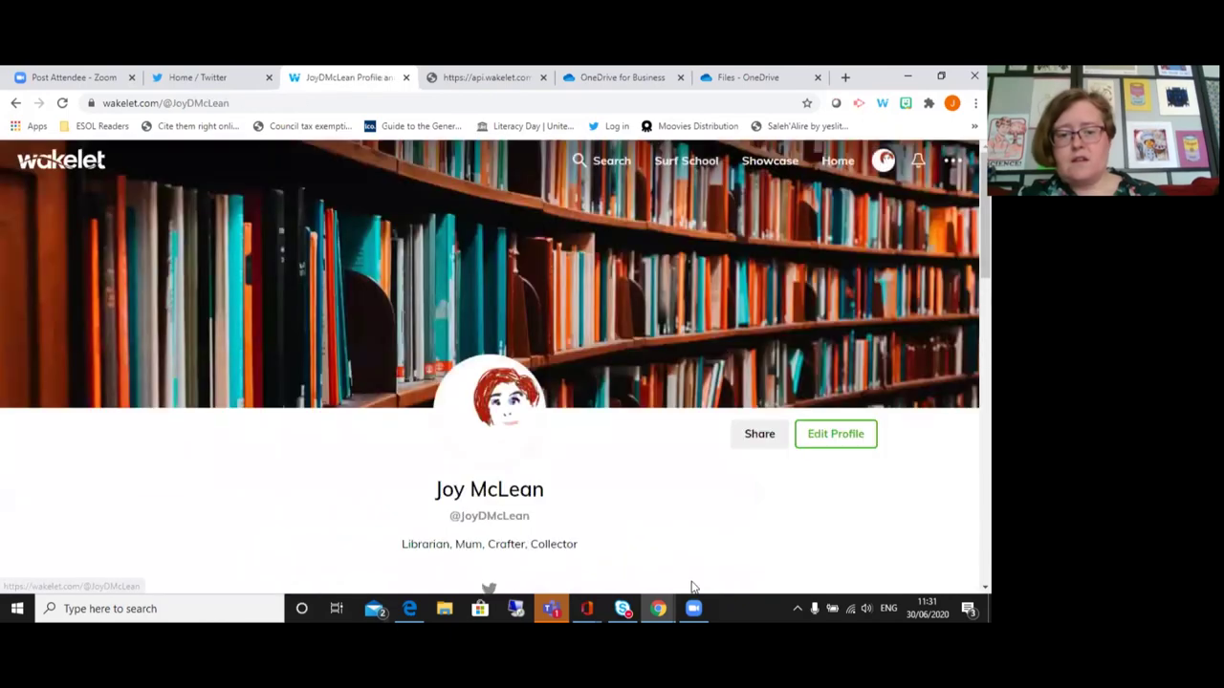
- Look through the profile page, including the sharing option and the Music, Resources and Photo Gallery sections
scroll(762, 418, "down", 3)
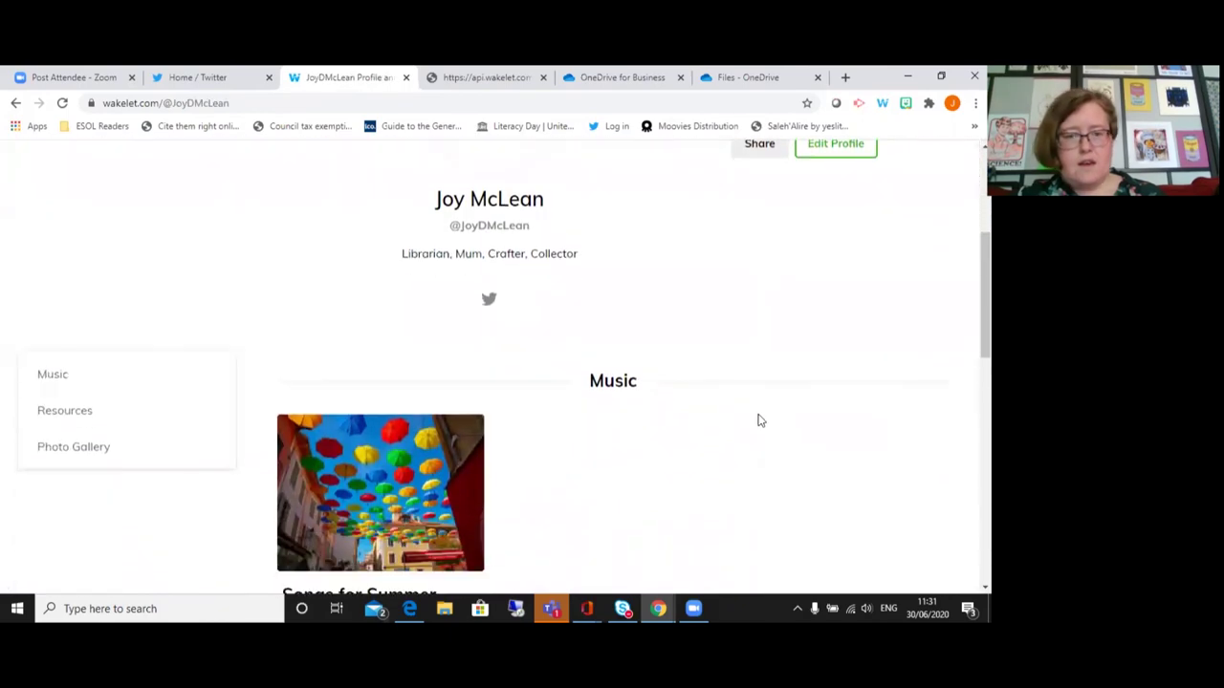
scroll(708, 354, "up", 2)
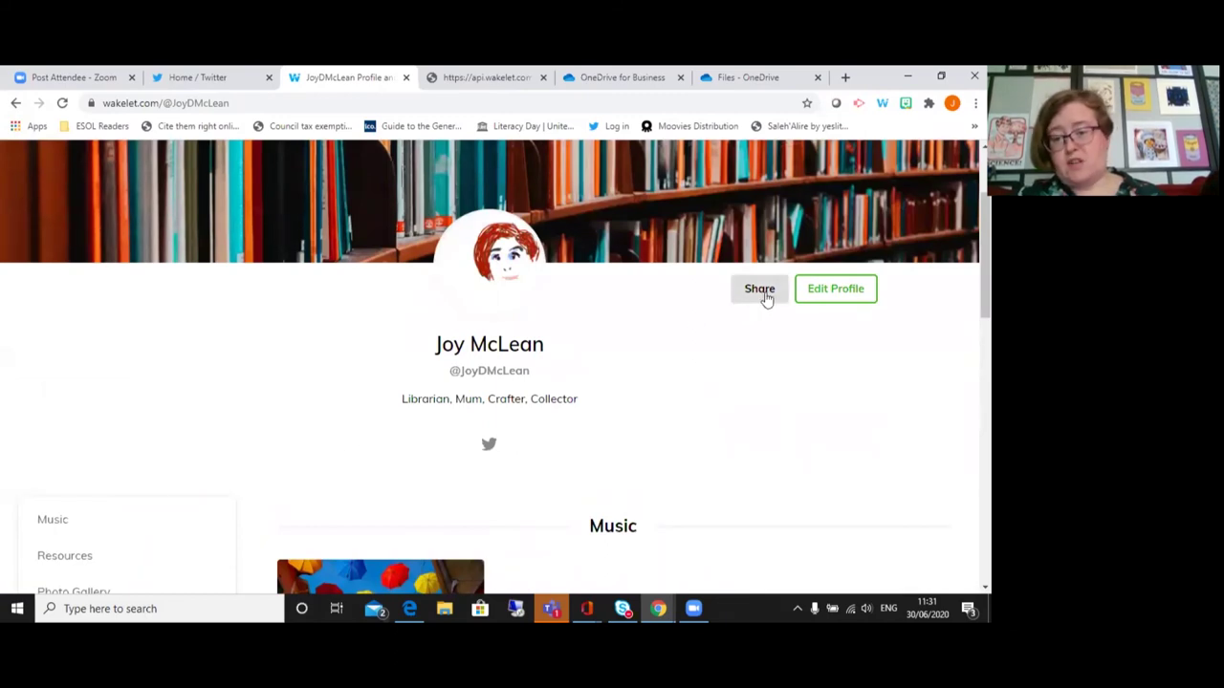
scroll(474, 321, "down", 3)
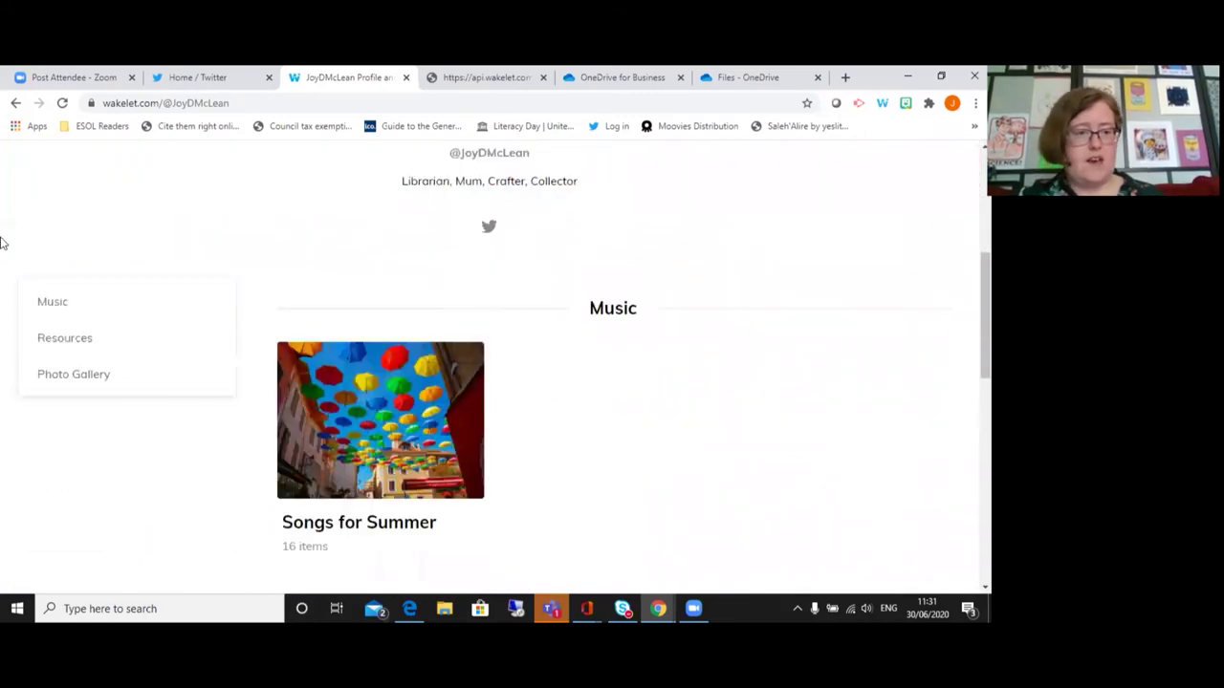
scroll(17, 279, "up", 4)
scroll(29, 272, "up", 1)
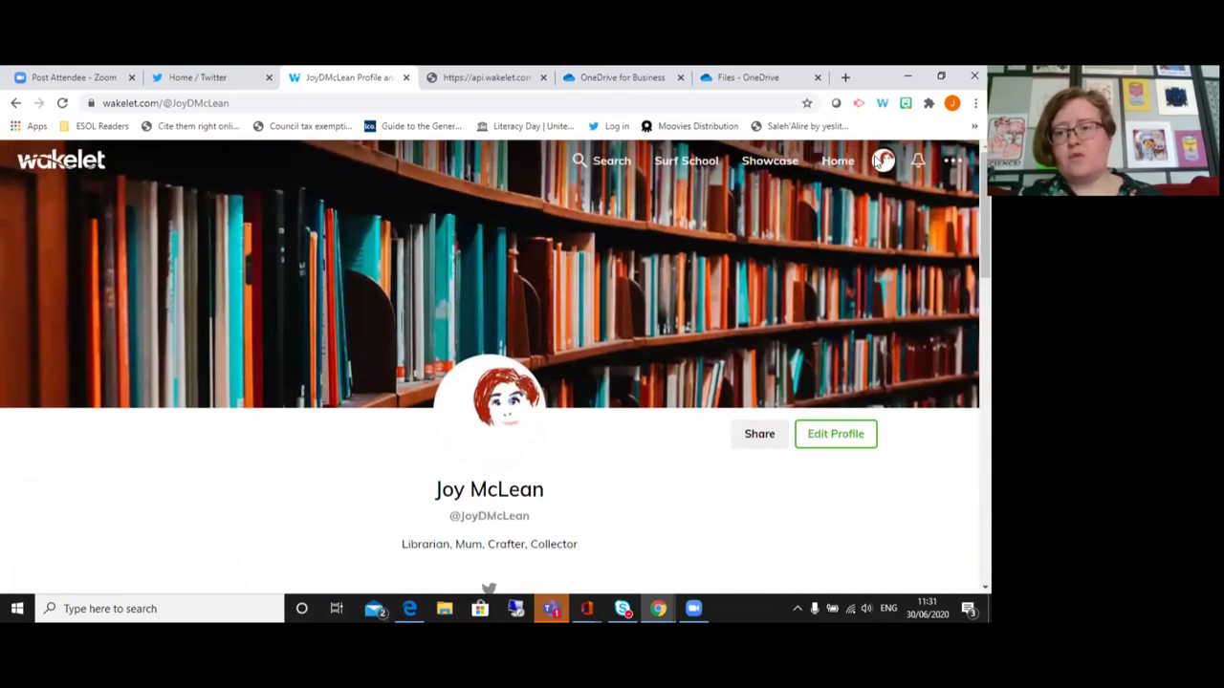
- Go to the Wakelet home page, open the list of followed accounts and look through it
left_click(838, 163)
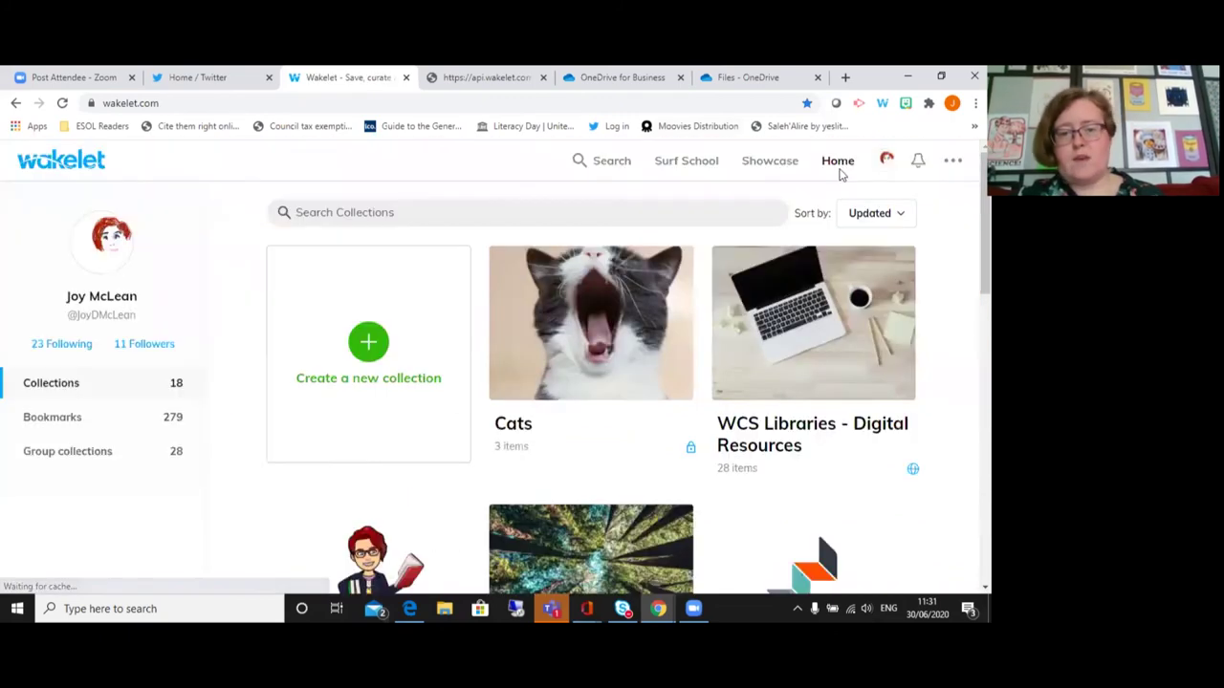
left_click(67, 347)
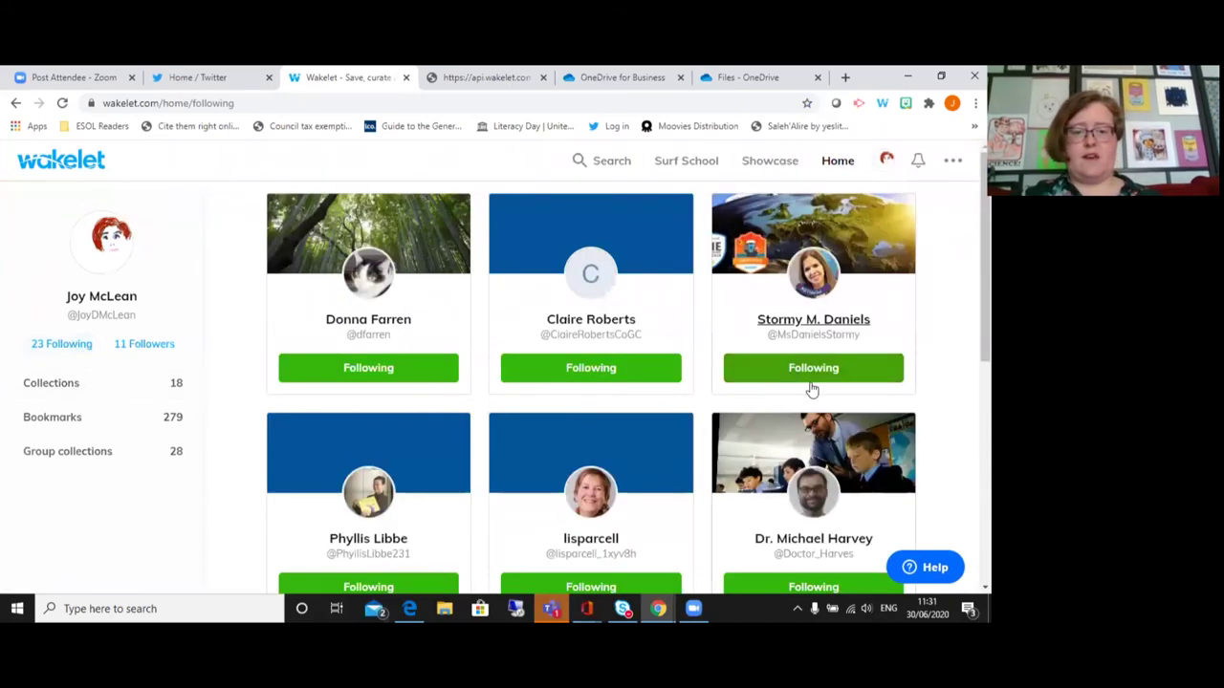
scroll(737, 372, "down", 2)
scroll(739, 371, "down", 3)
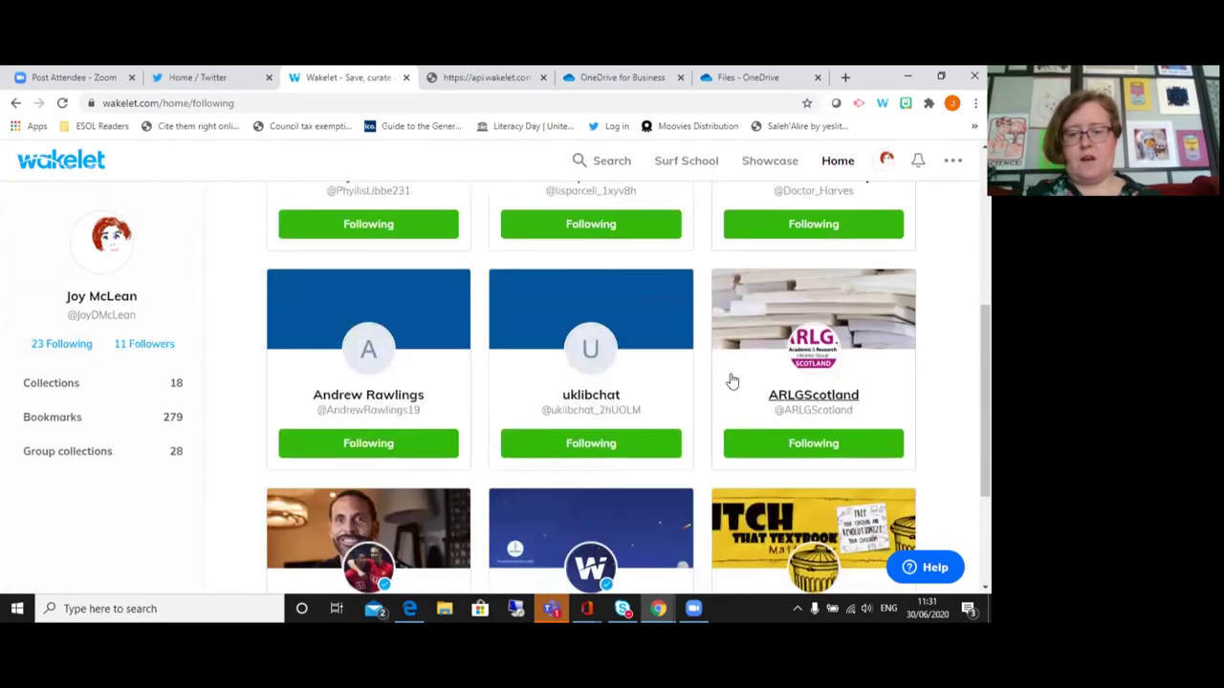
scroll(726, 377, "down", 2)
scroll(725, 380, "up", 5)
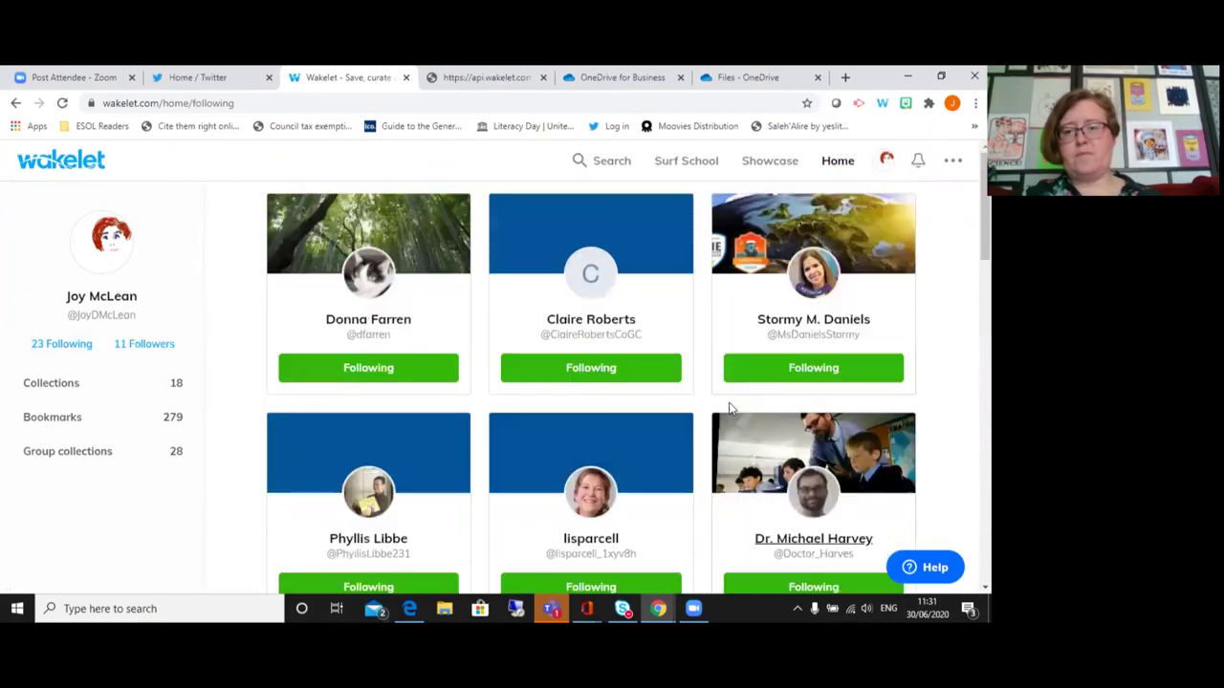
- Visit the profile page, return to the home page and examine the visibility settings of the listed collections
left_click(885, 168)
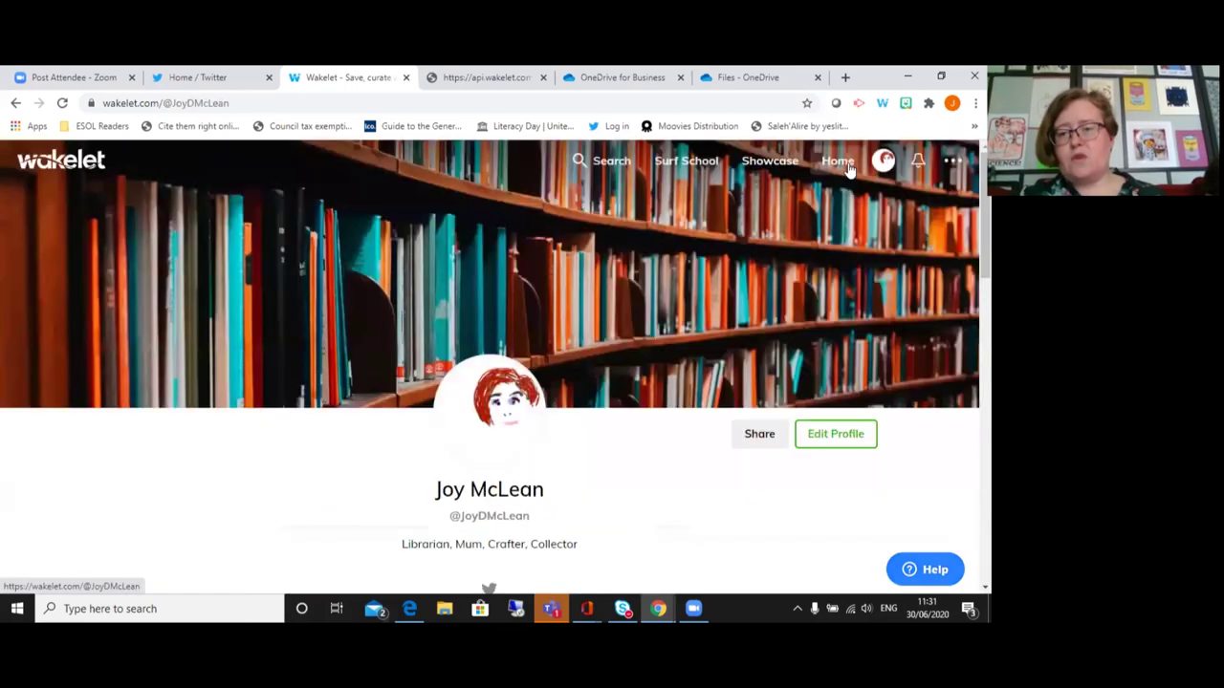
left_click(843, 164)
scroll(559, 399, "down", 3)
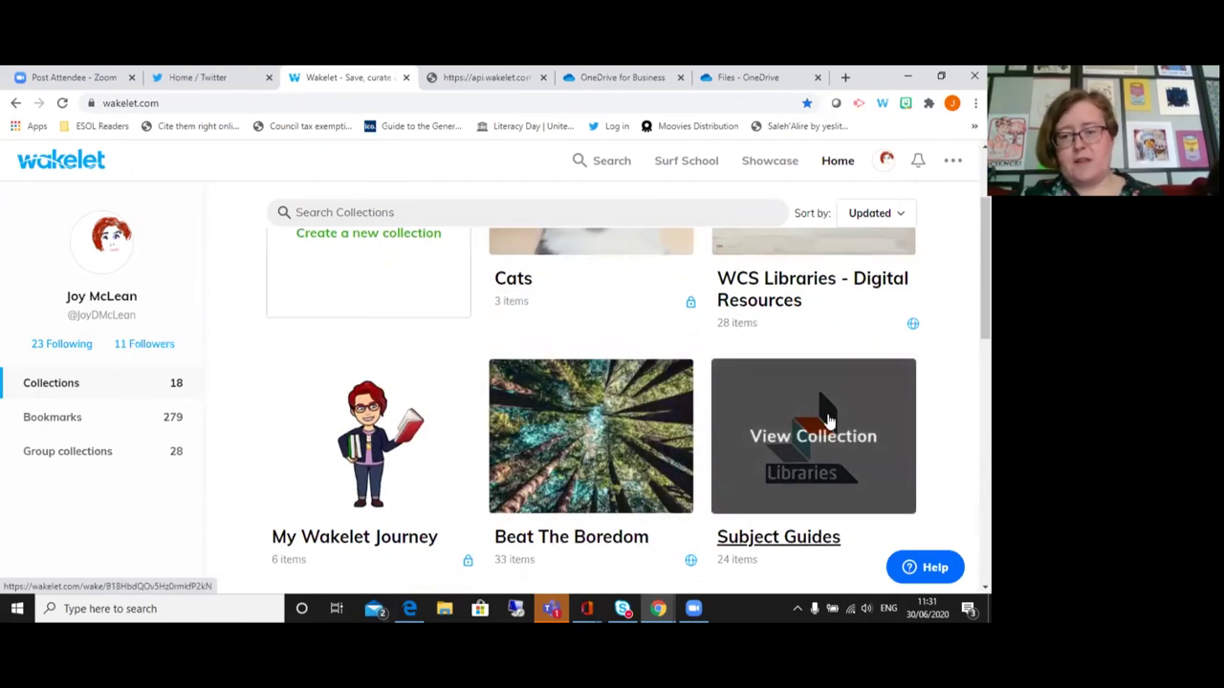
scroll(883, 424, "up", 3)
scroll(874, 424, "down", 1)
scroll(874, 423, "up", 1)
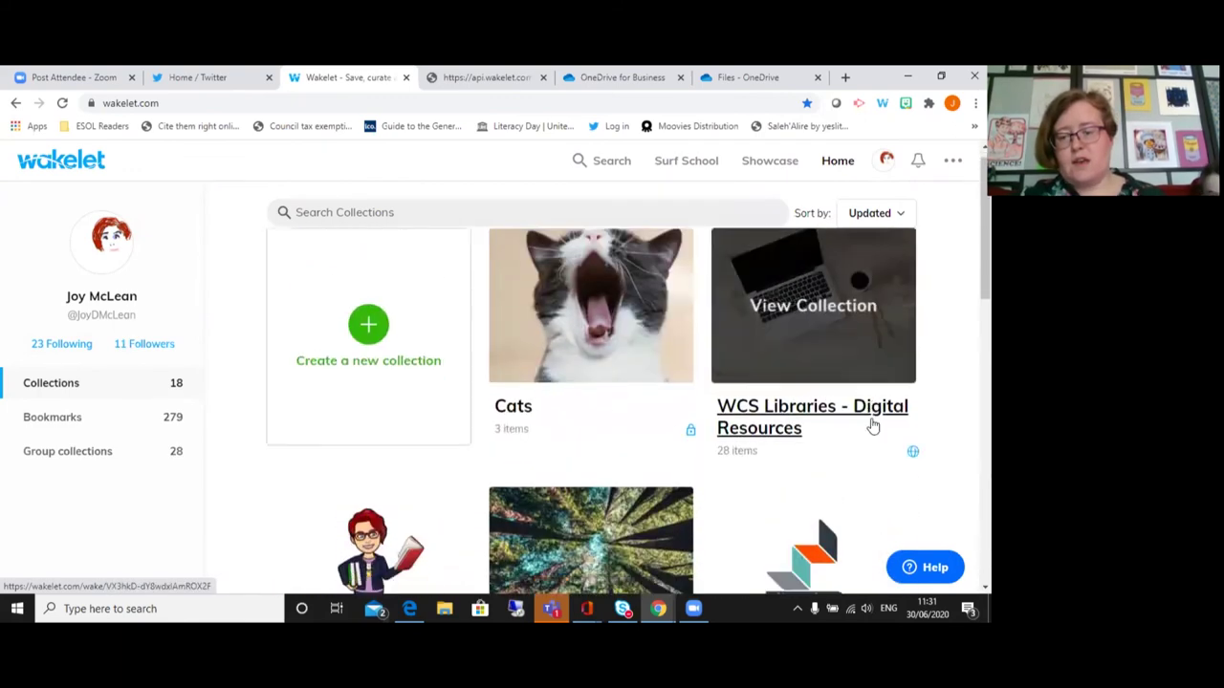
scroll(871, 424, "down", 3)
scroll(822, 417, "down", 2)
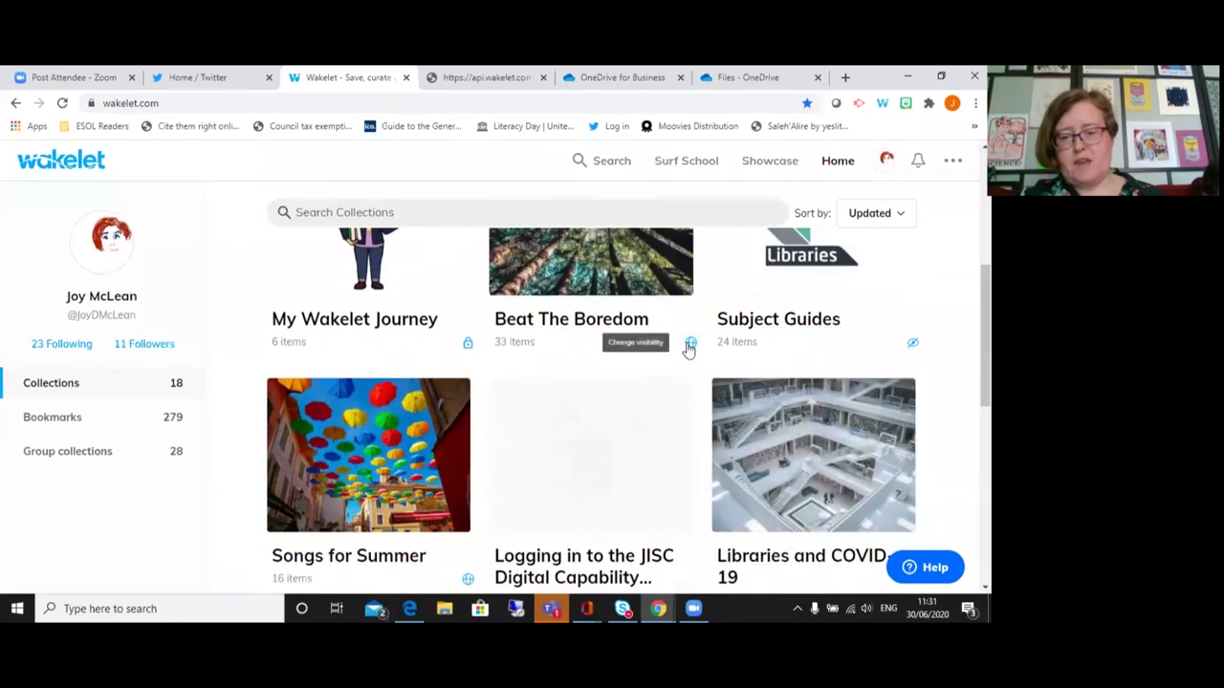
scroll(807, 339, "down", 1)
scroll(806, 339, "up", 1)
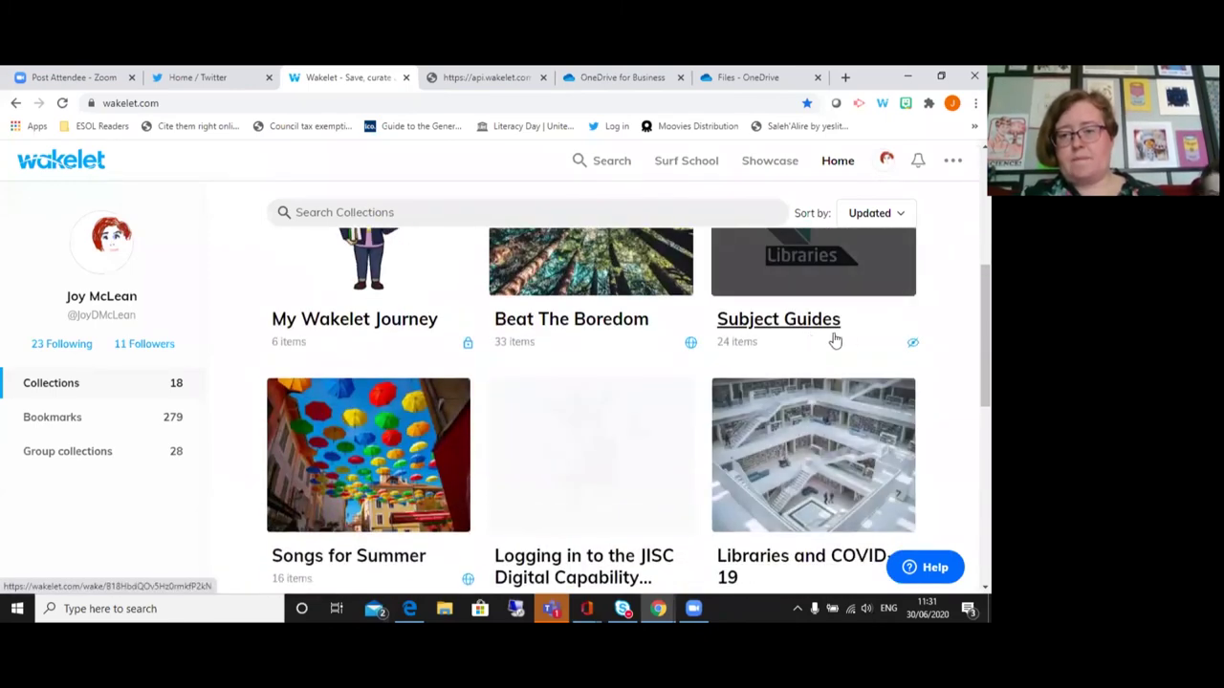
- Open the Beat The Boredom collection, view its visibility options in edit mode, and look at the extra collection actions outside edit mode
left_click(587, 325)
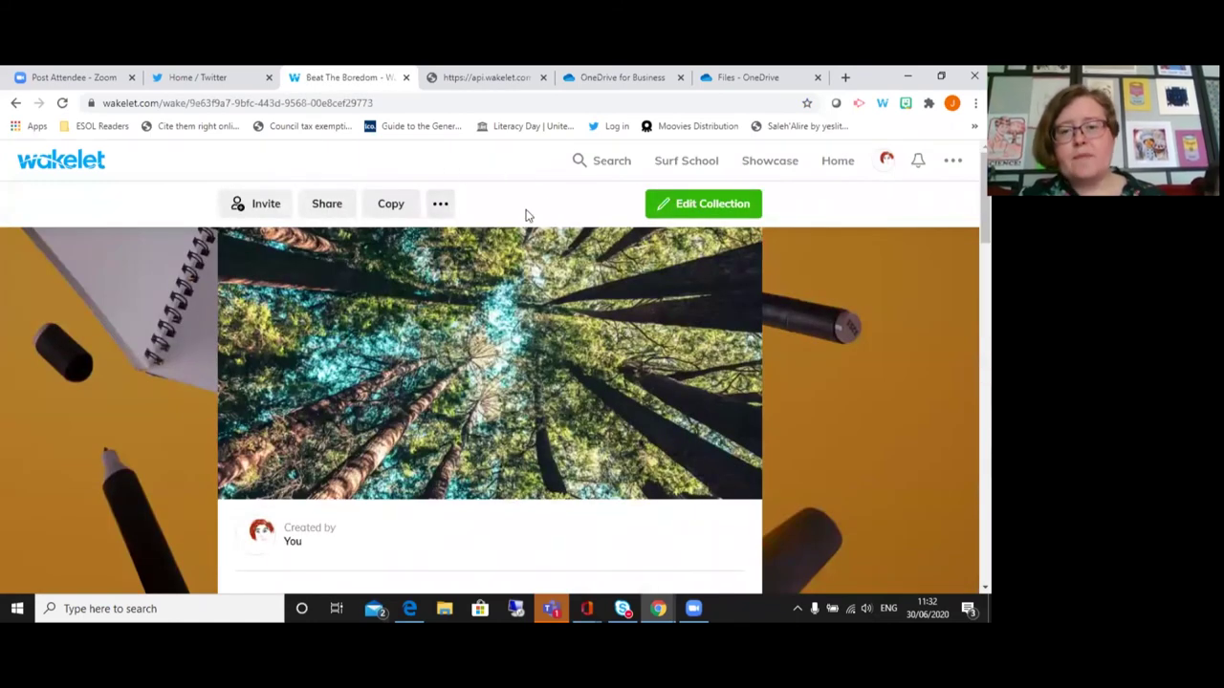
left_click(736, 203)
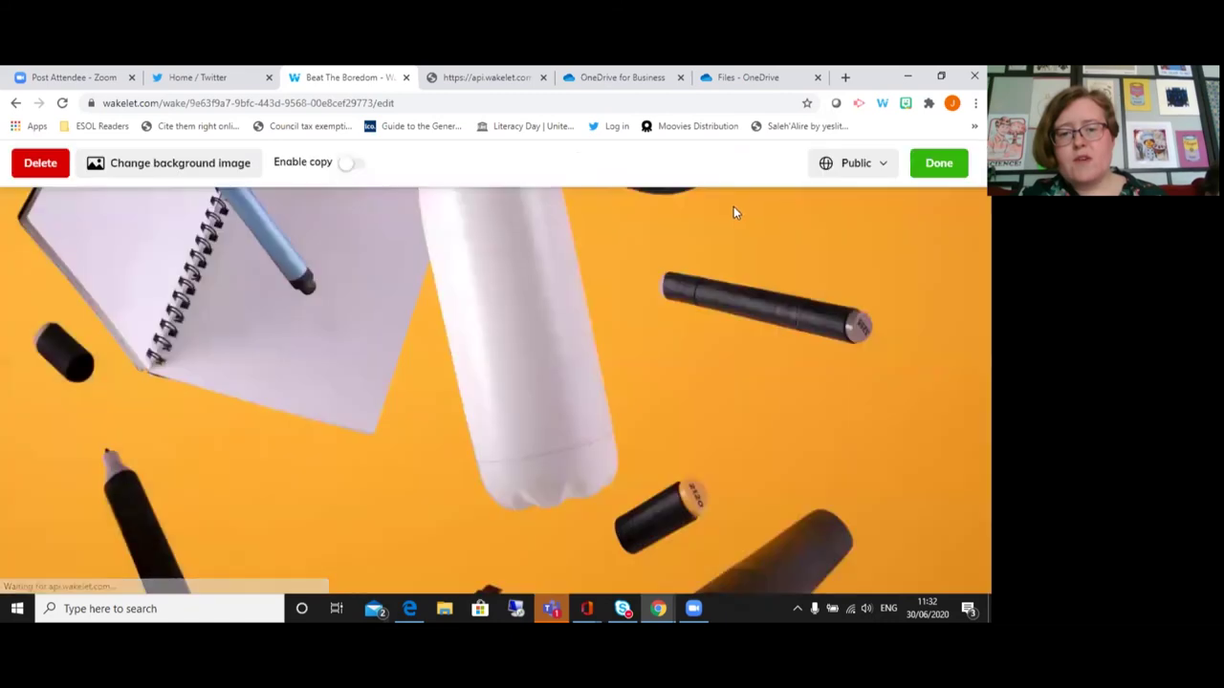
left_click(870, 164)
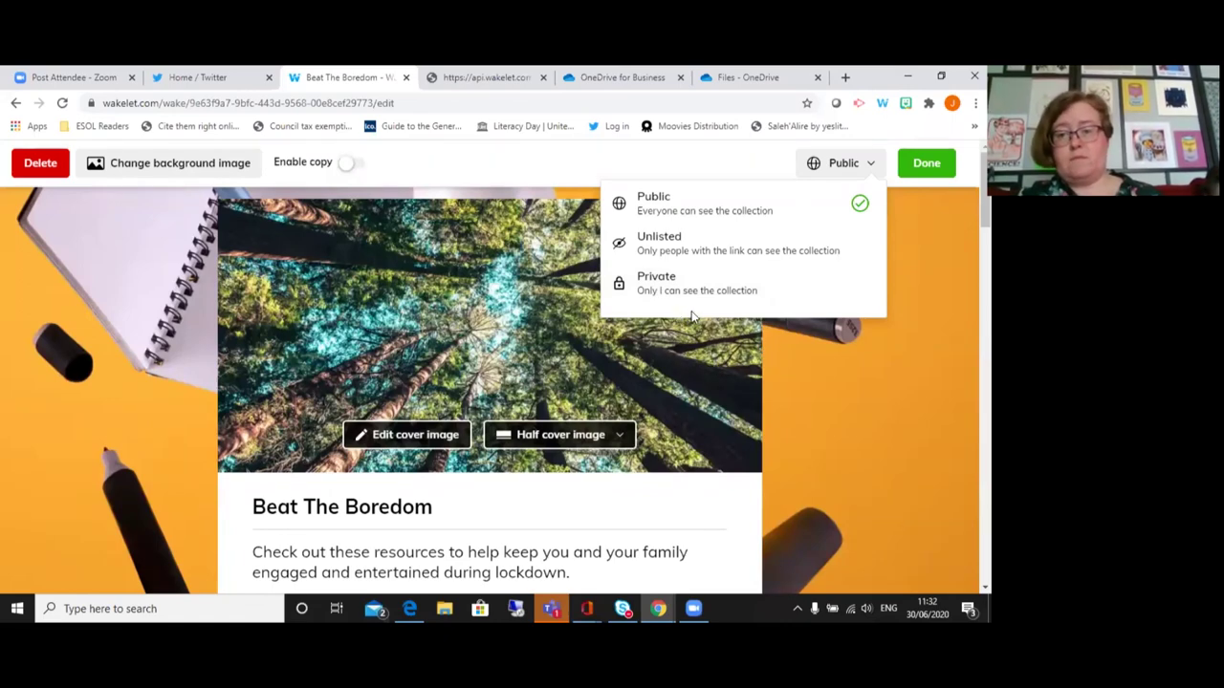
left_click(868, 166)
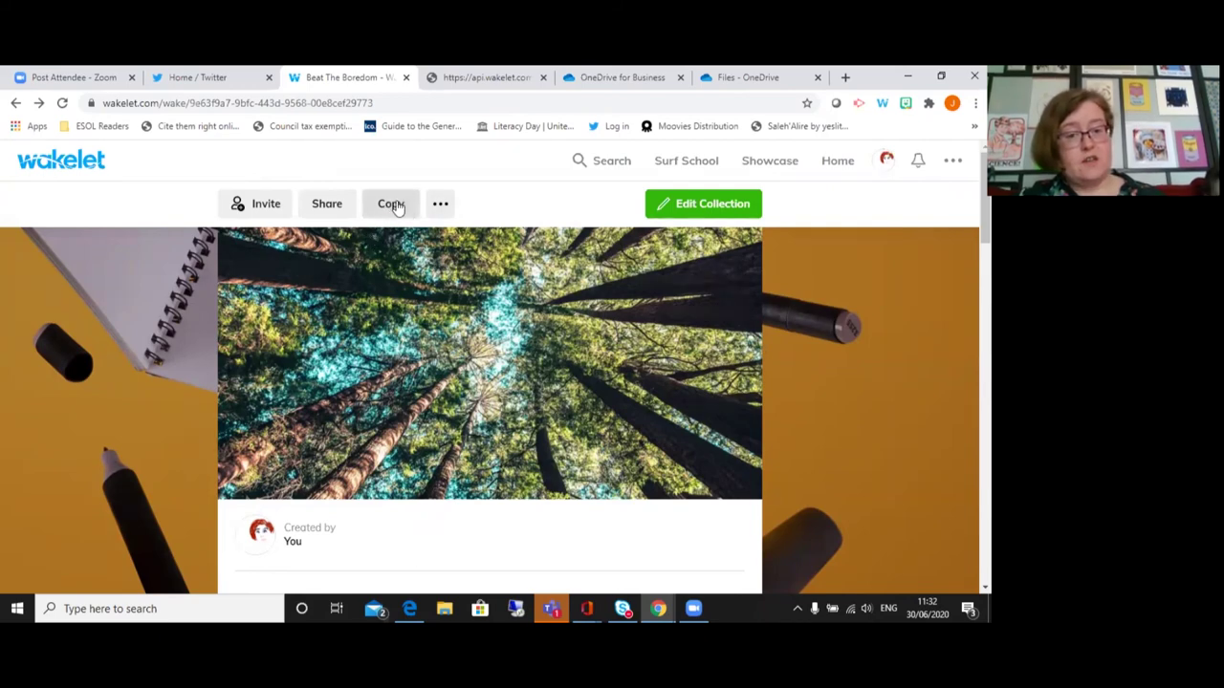
left_click(439, 206)
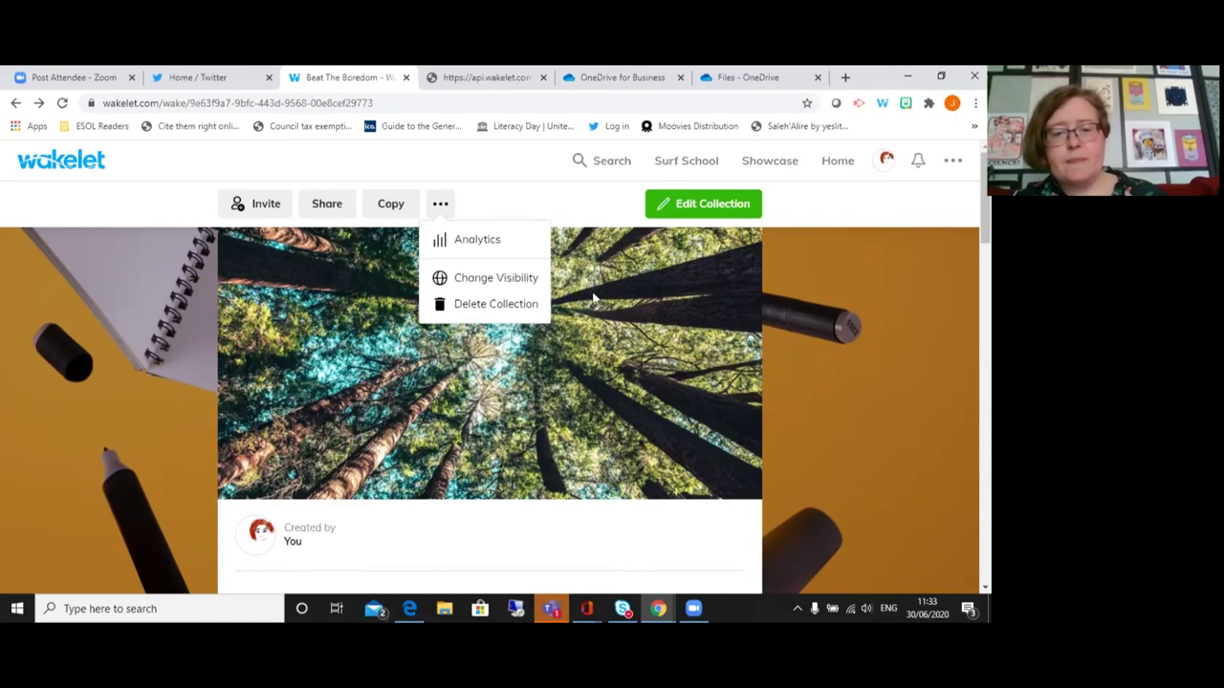
left_click(808, 383)
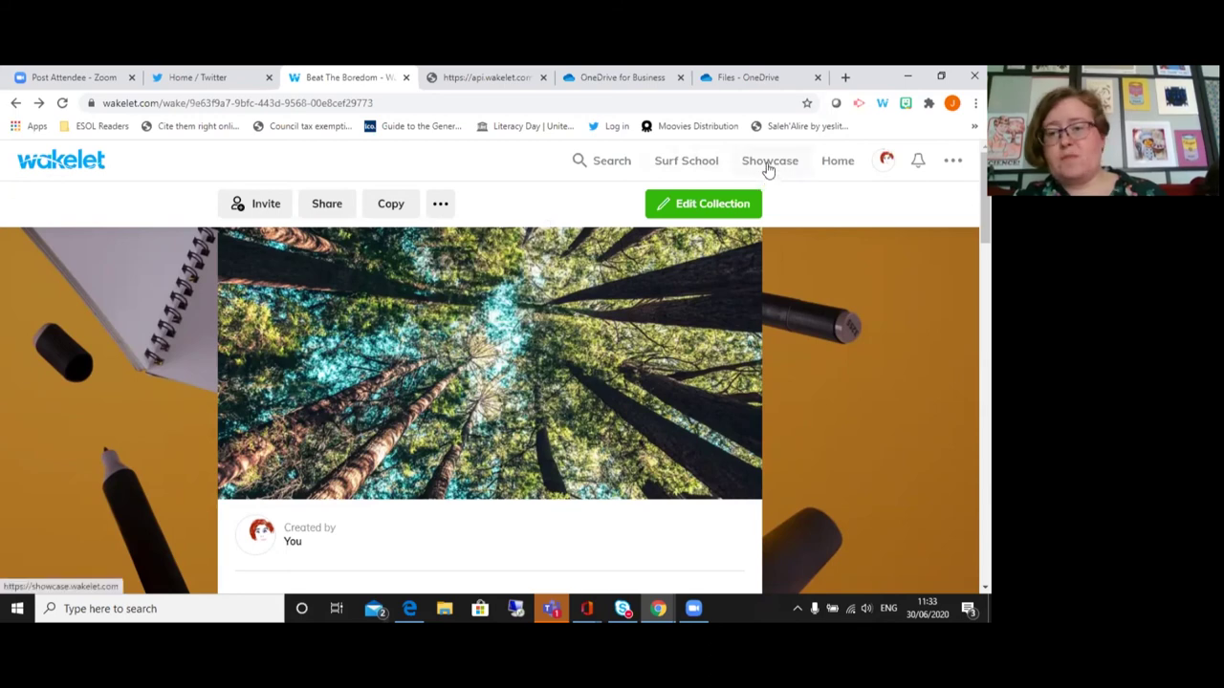
- Open Surf School and look through its example collections for sharing content, collaboration and students
left_click(684, 162)
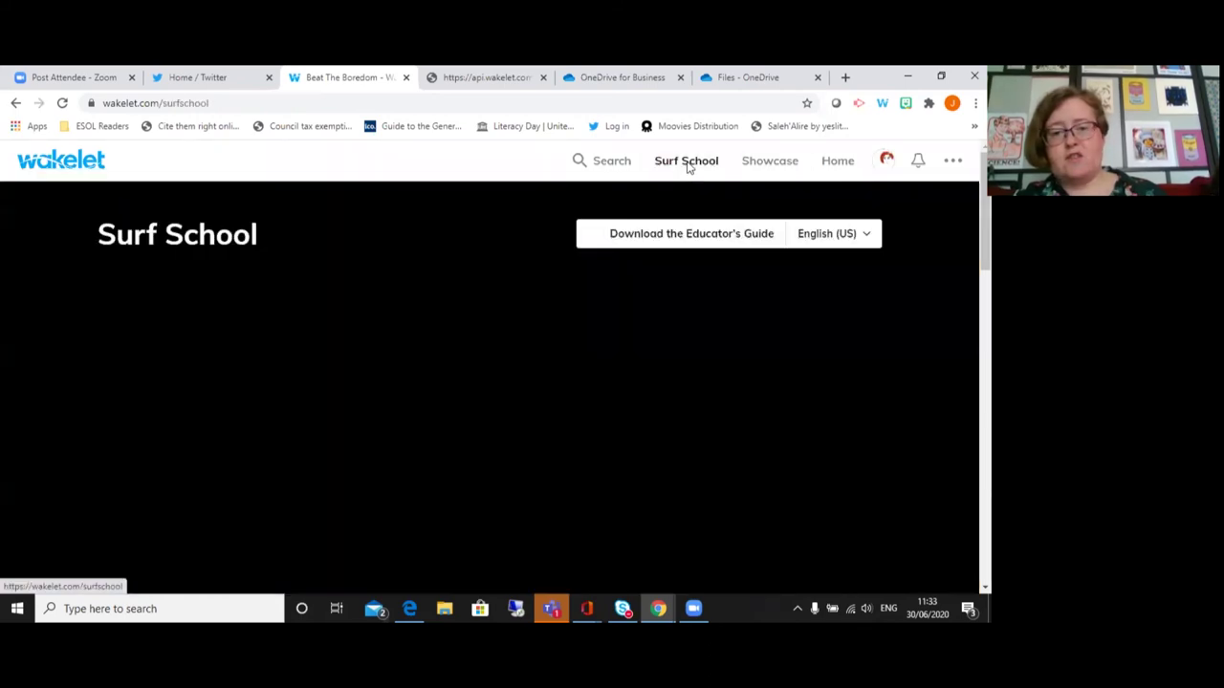
scroll(694, 274, "down", 5)
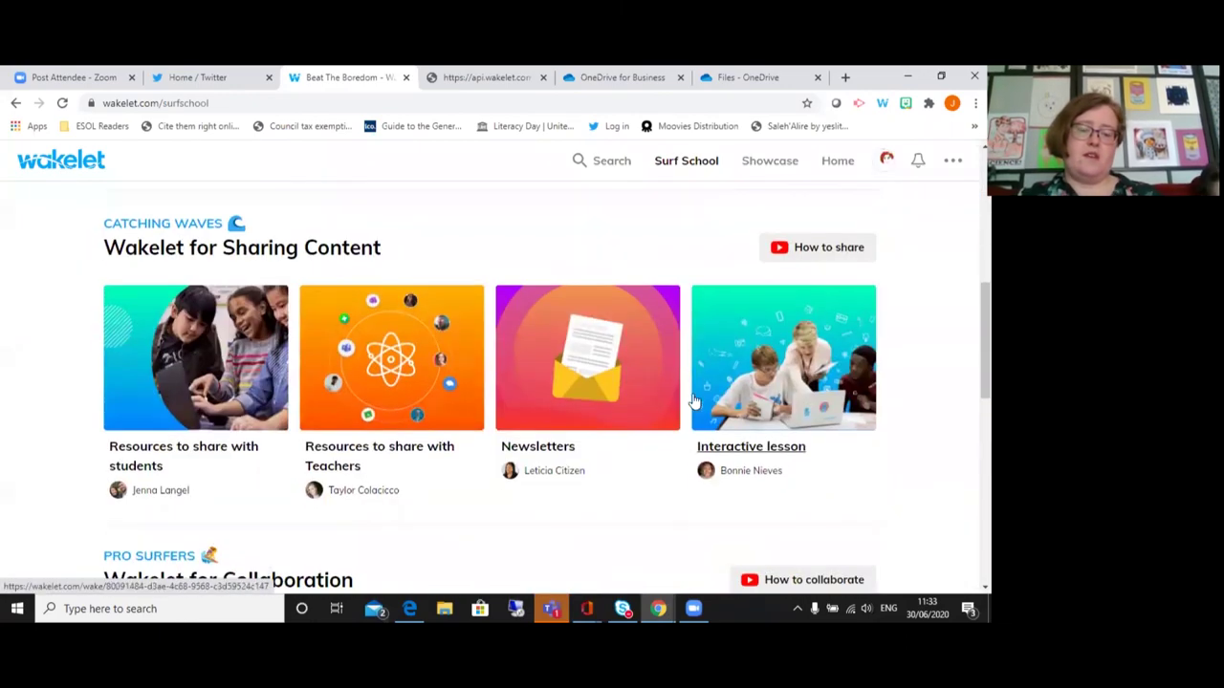
scroll(690, 394, "down", 2)
scroll(376, 396, "down", 2)
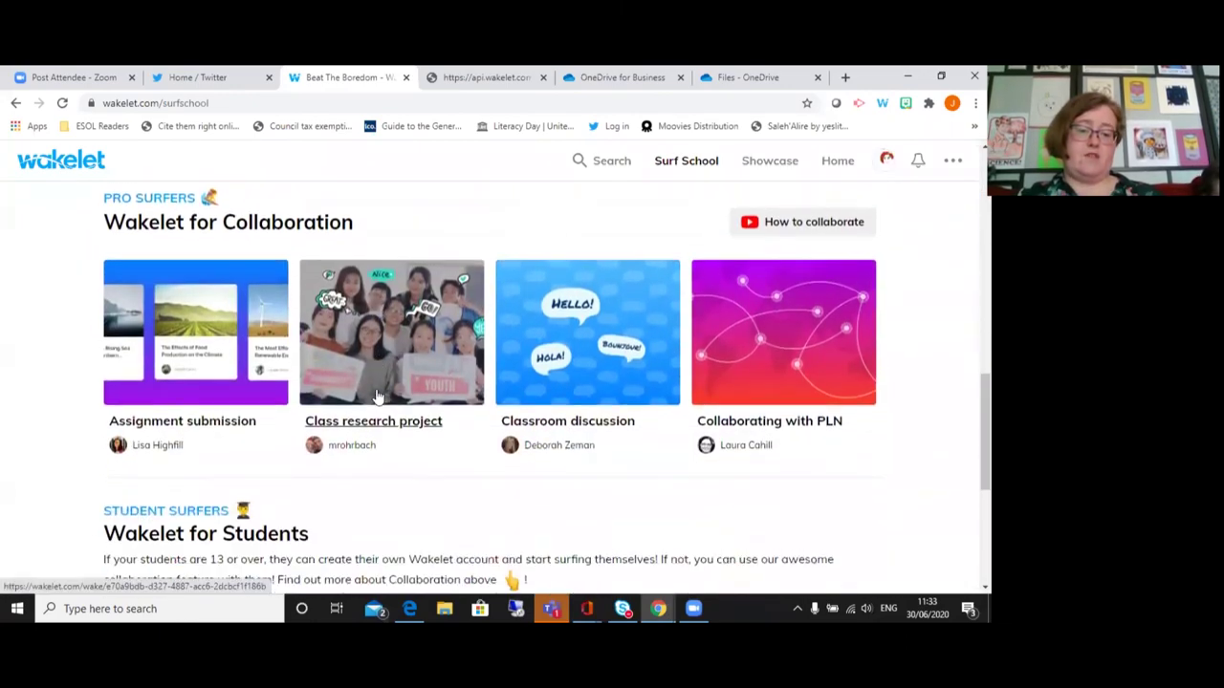
scroll(378, 392, "down", 3)
scroll(380, 393, "down", 2)
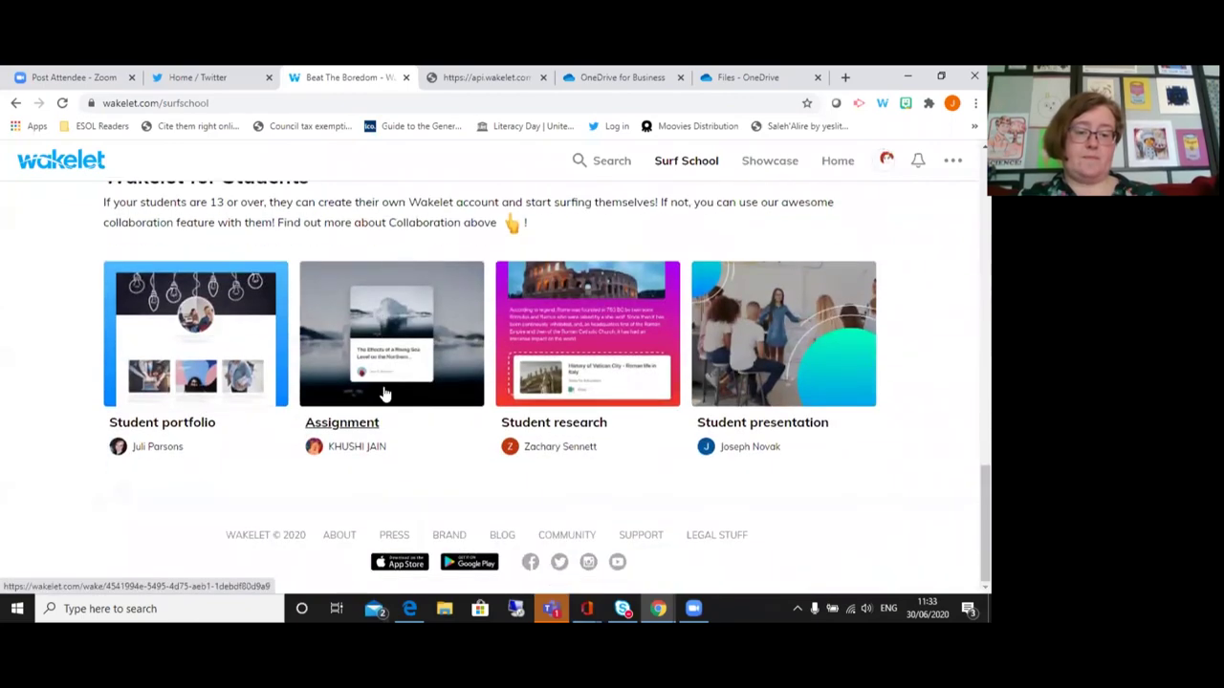
scroll(755, 314, "up", 10)
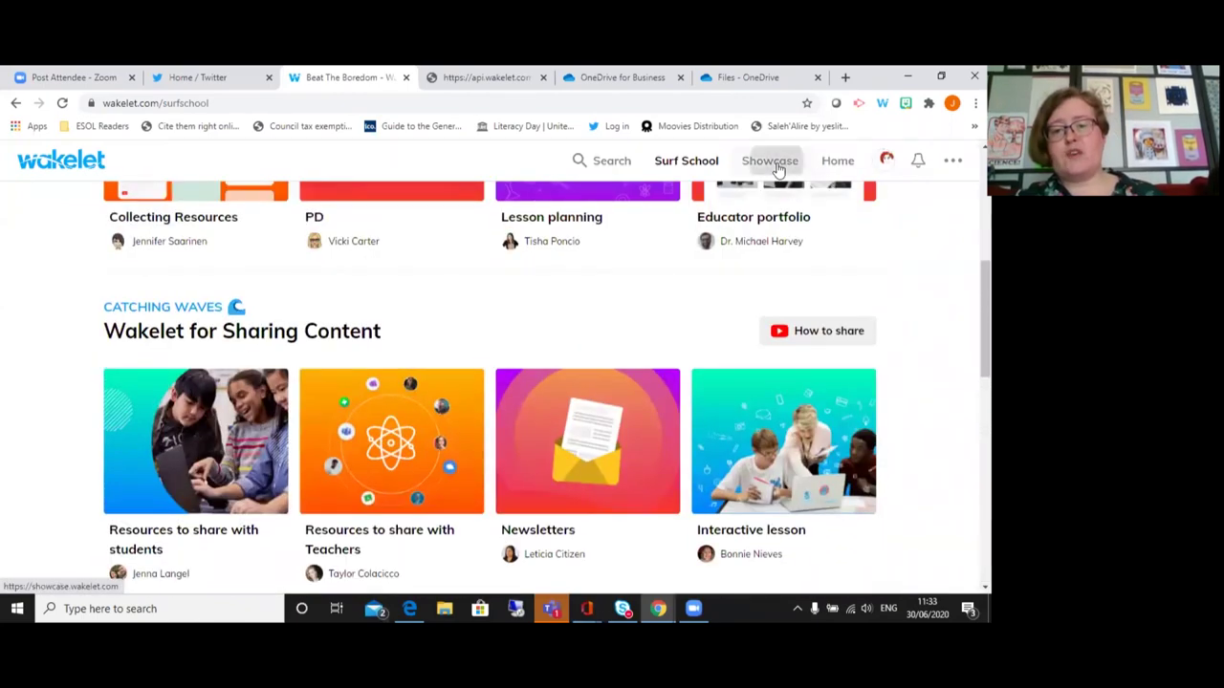
- Open the Community Showcase and look through the featured collections
left_click(773, 163)
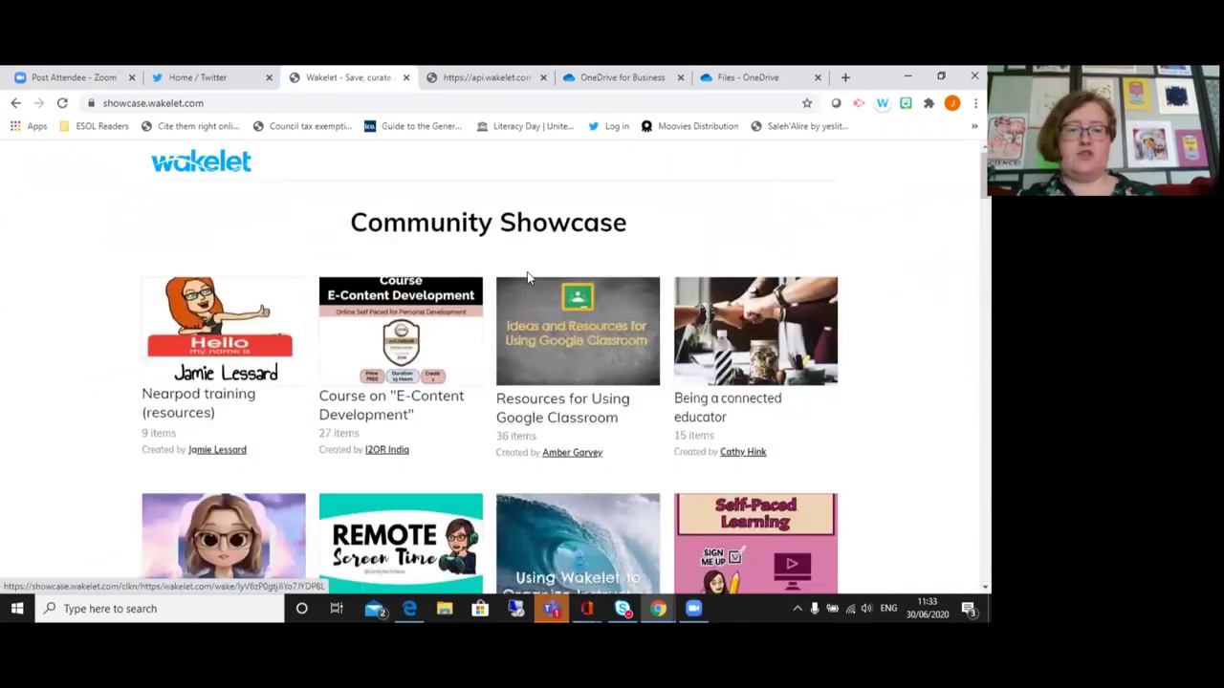
scroll(527, 272, "down", 1)
scroll(527, 272, "down", 2)
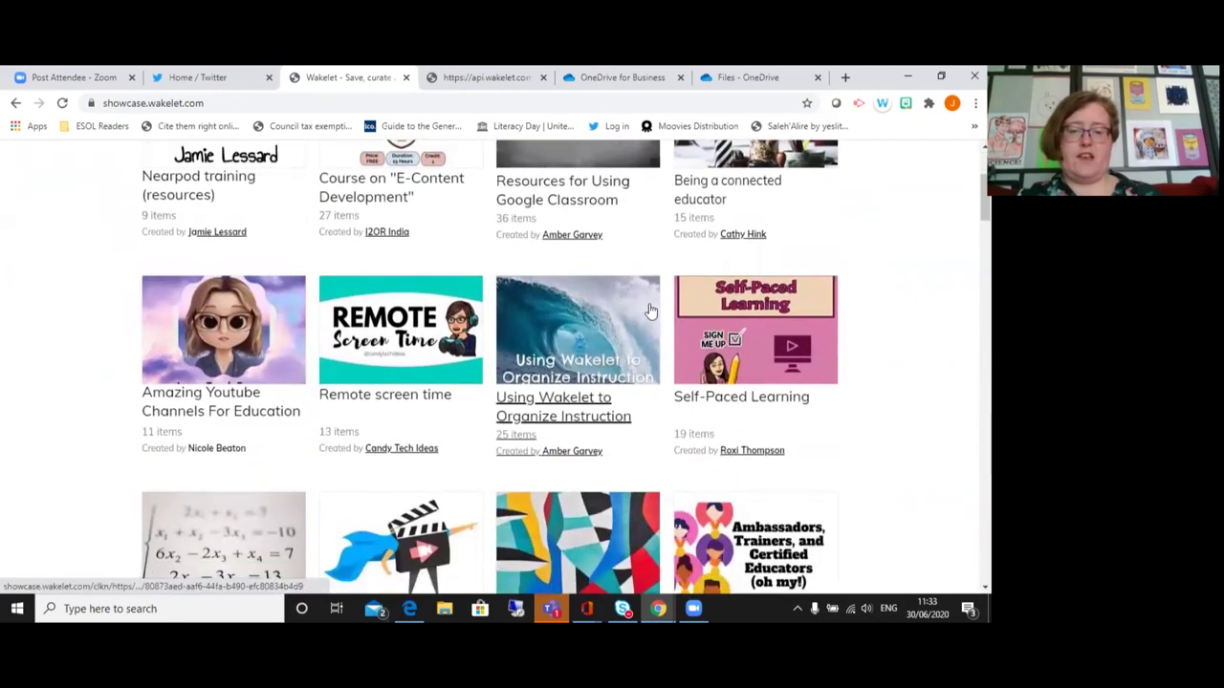
scroll(648, 310, "down", 2)
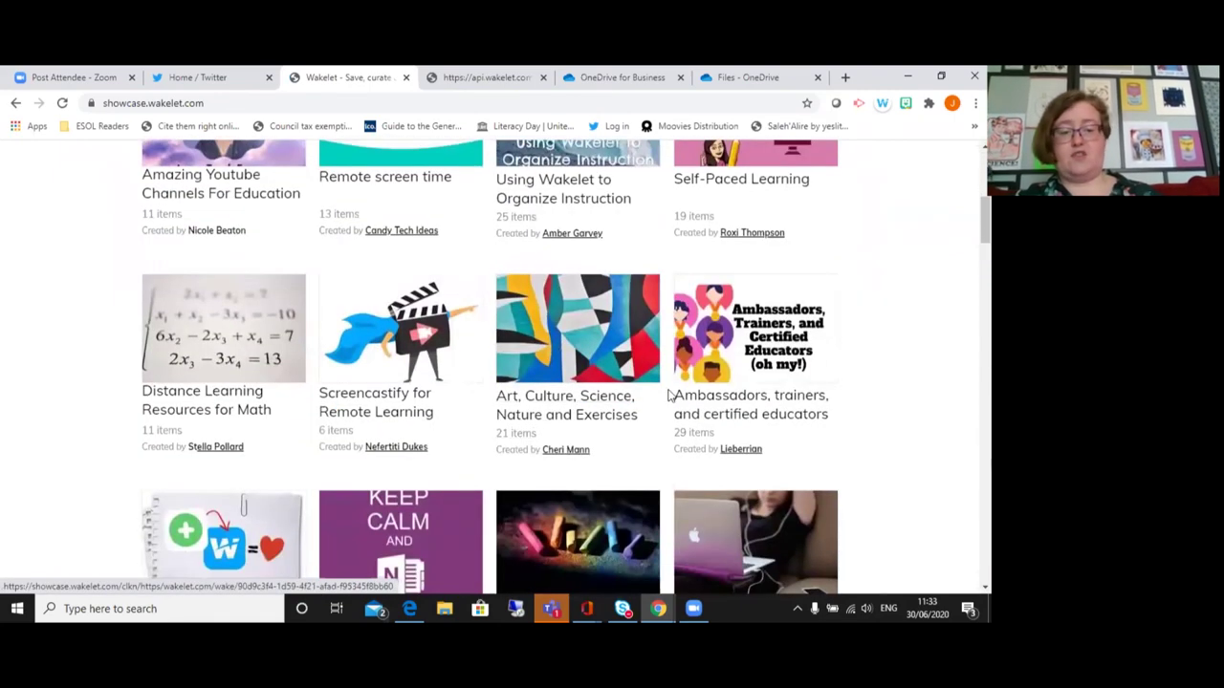
scroll(796, 362, "down", 3)
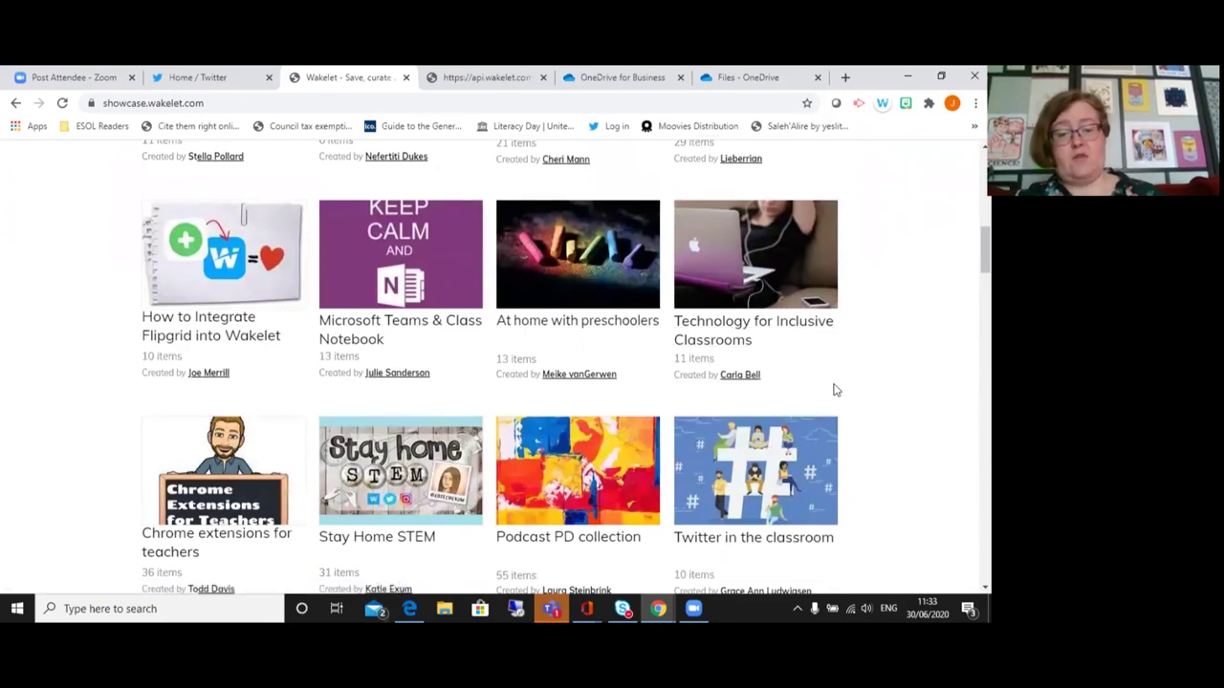
scroll(835, 390, "down", 7)
scroll(841, 378, "down", 3)
scroll(765, 369, "up", 15)
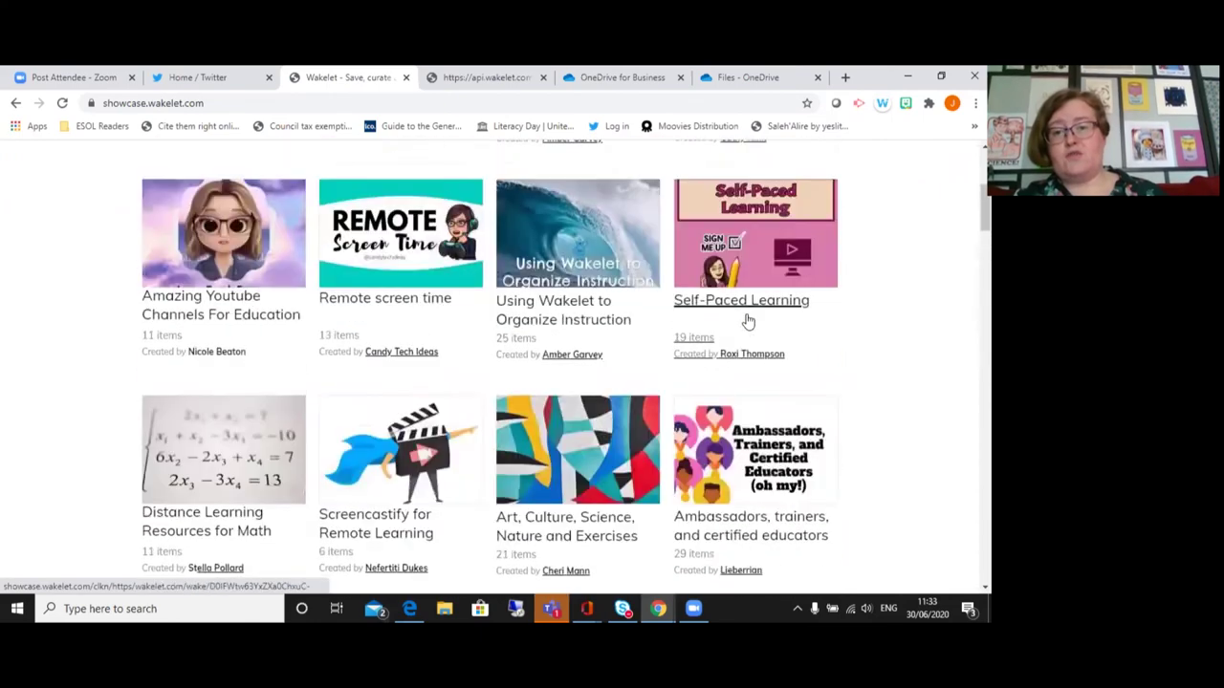
scroll(747, 322, "up", 3)
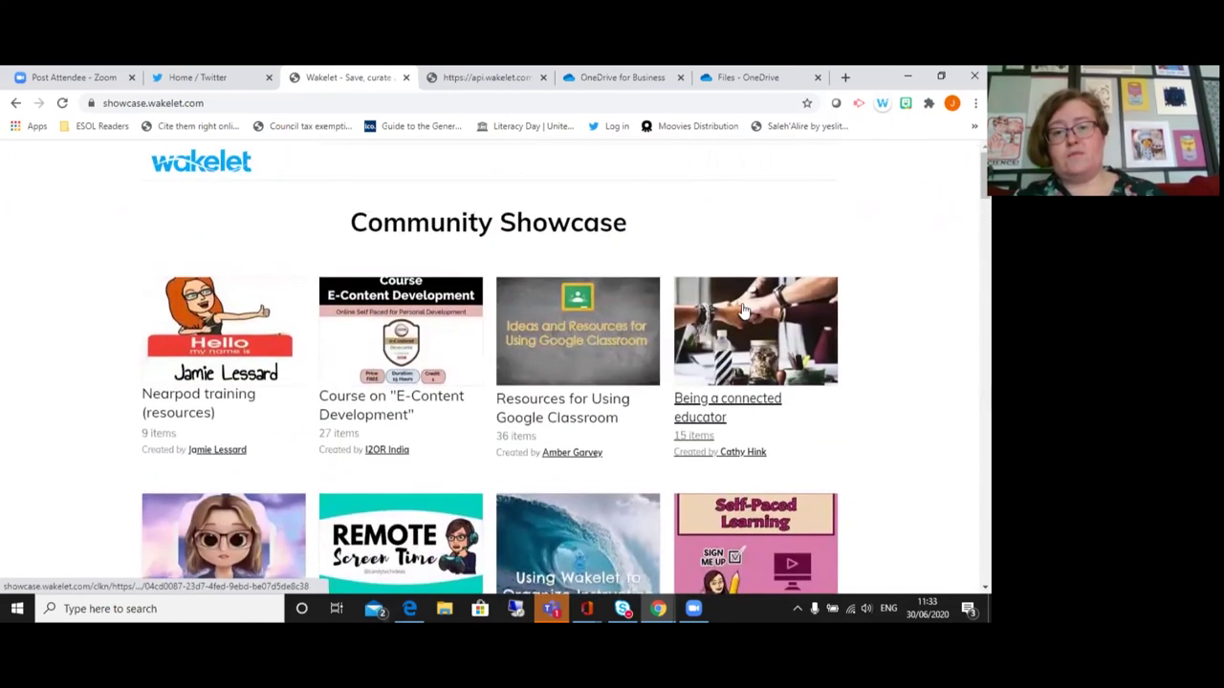
- Return to the Beat The Boredom collection, search Wakelet for "recipes" and browse the collections found
left_click(15, 103)
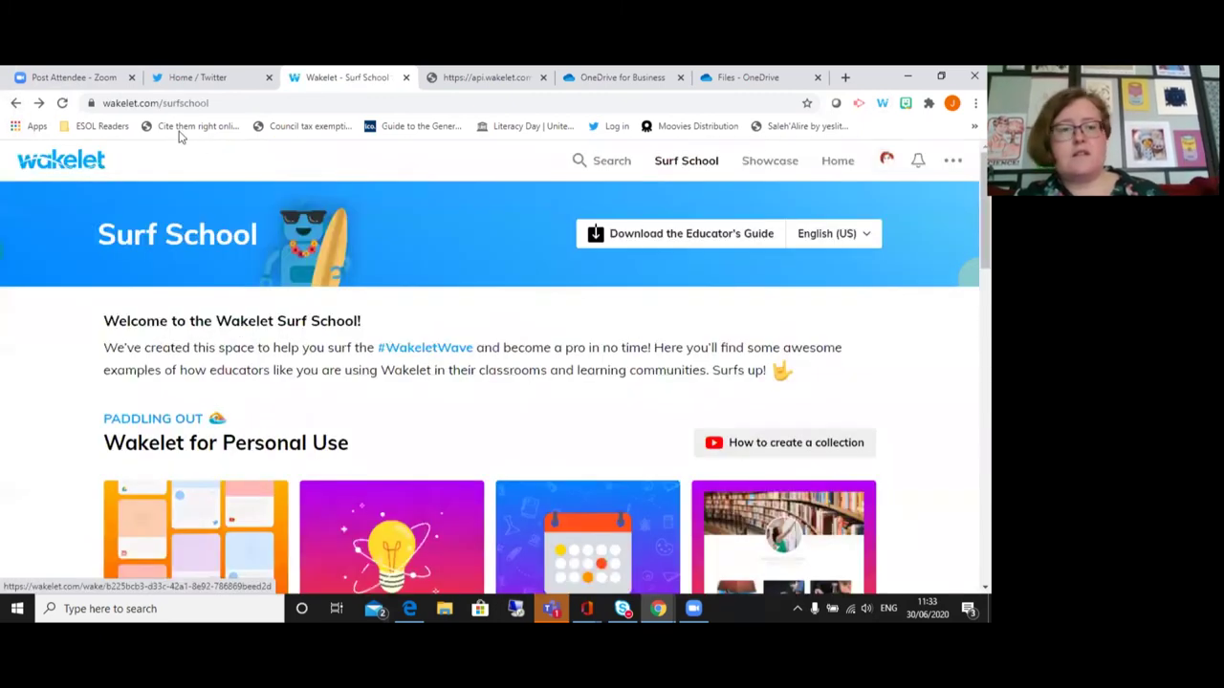
left_click(692, 485)
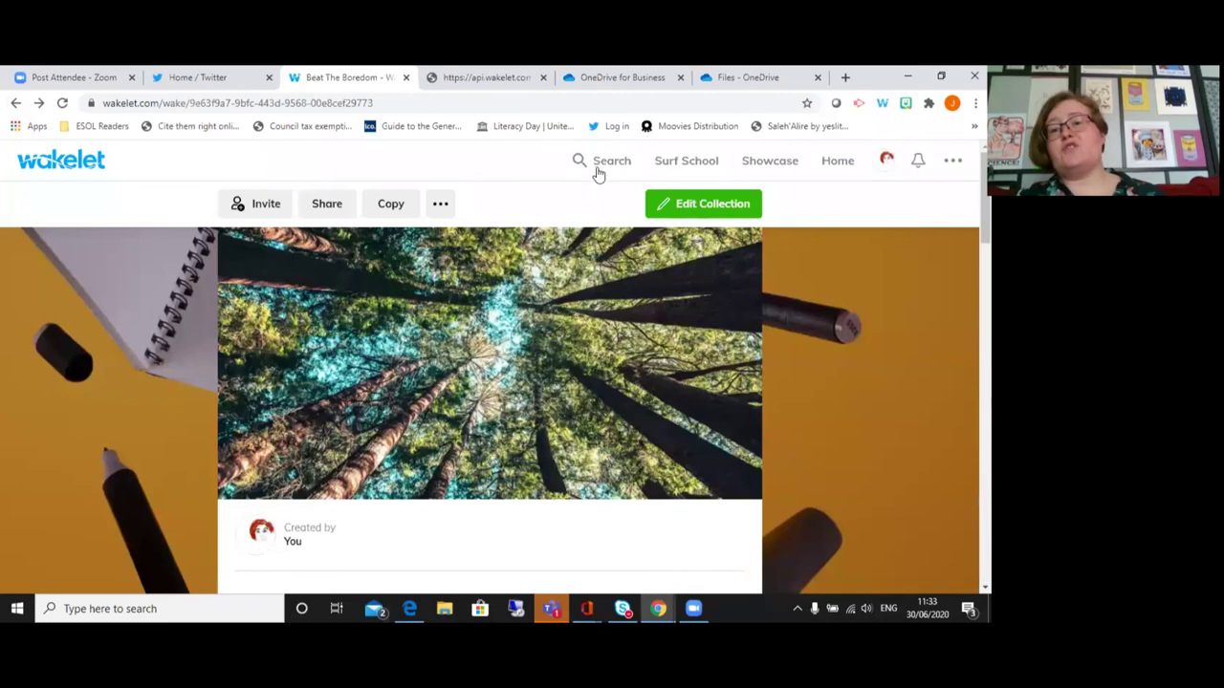
left_click(597, 169)
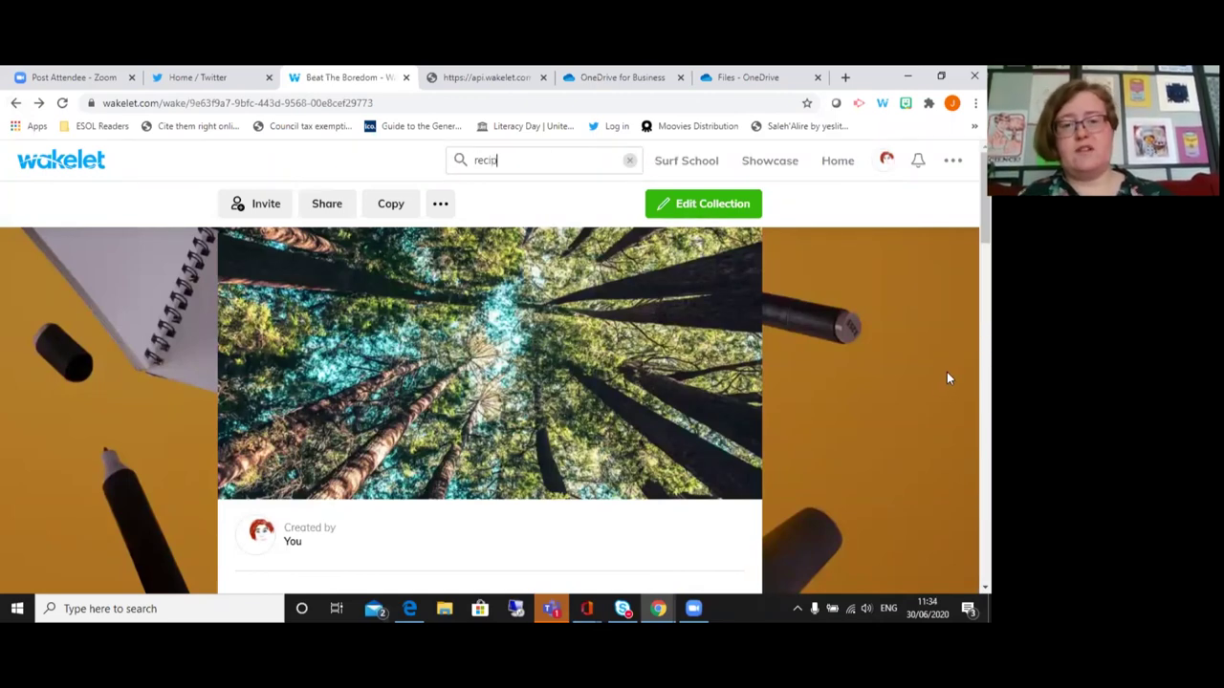
key("Return")
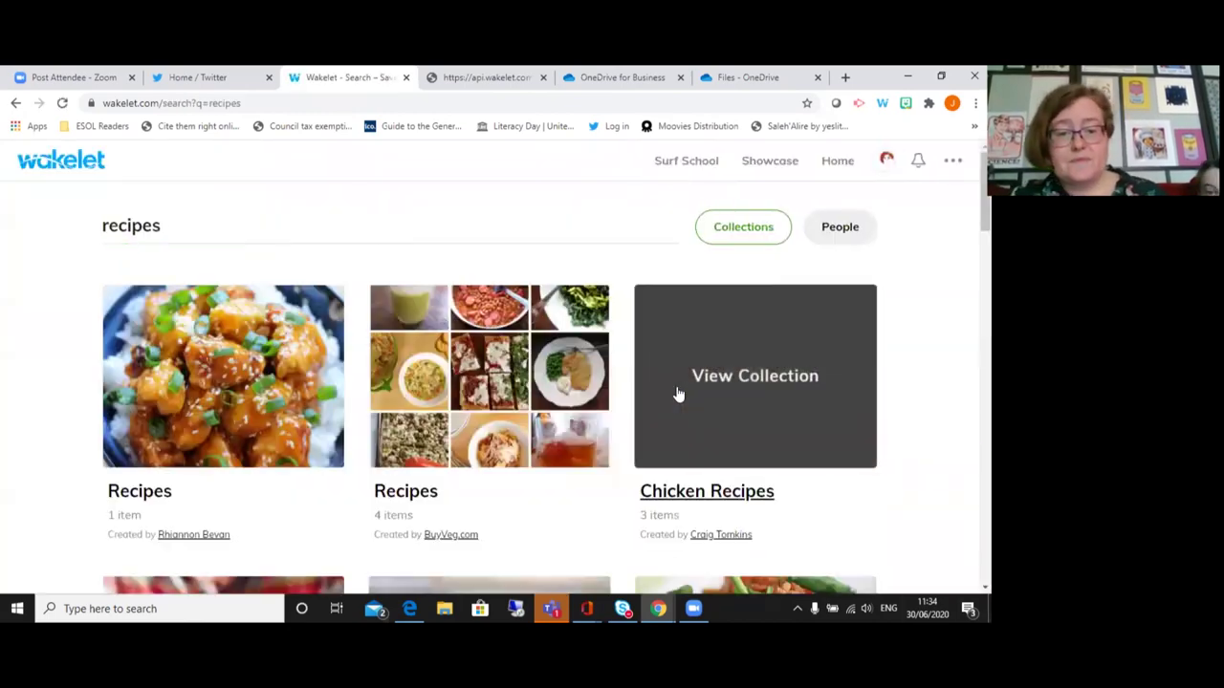
scroll(678, 396, "down", 2)
scroll(278, 333, "down", 2)
scroll(582, 425, "up", 3)
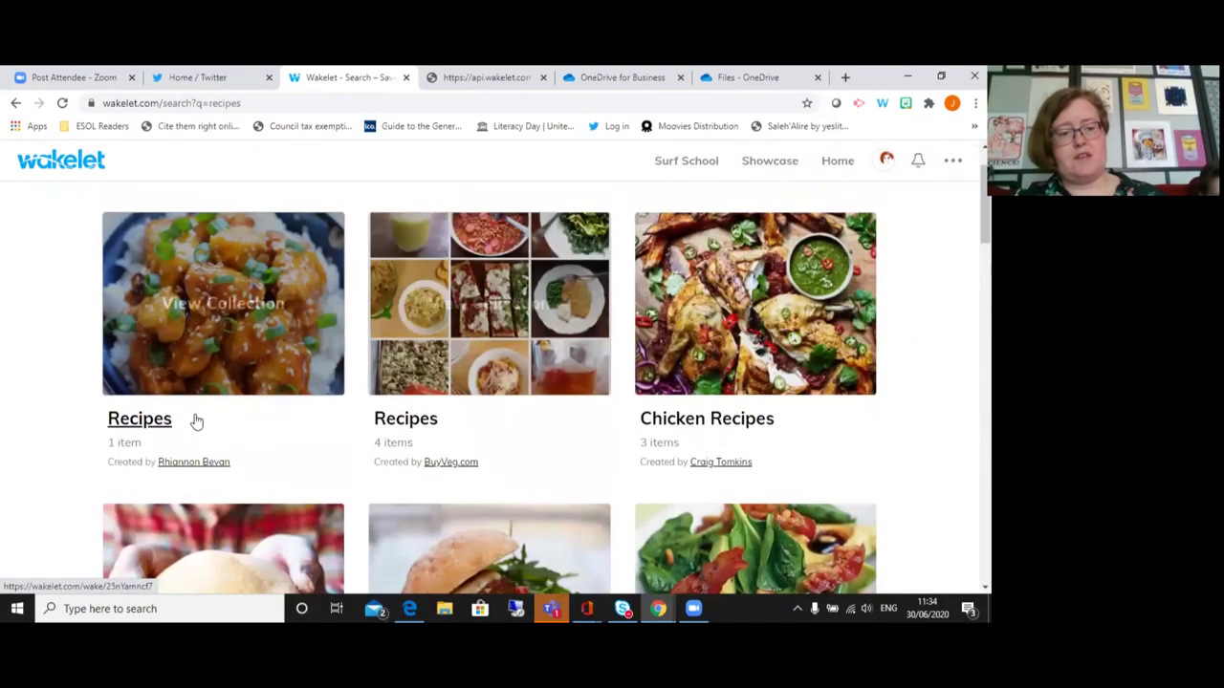
scroll(674, 431, "down", 4)
scroll(672, 431, "down", 2)
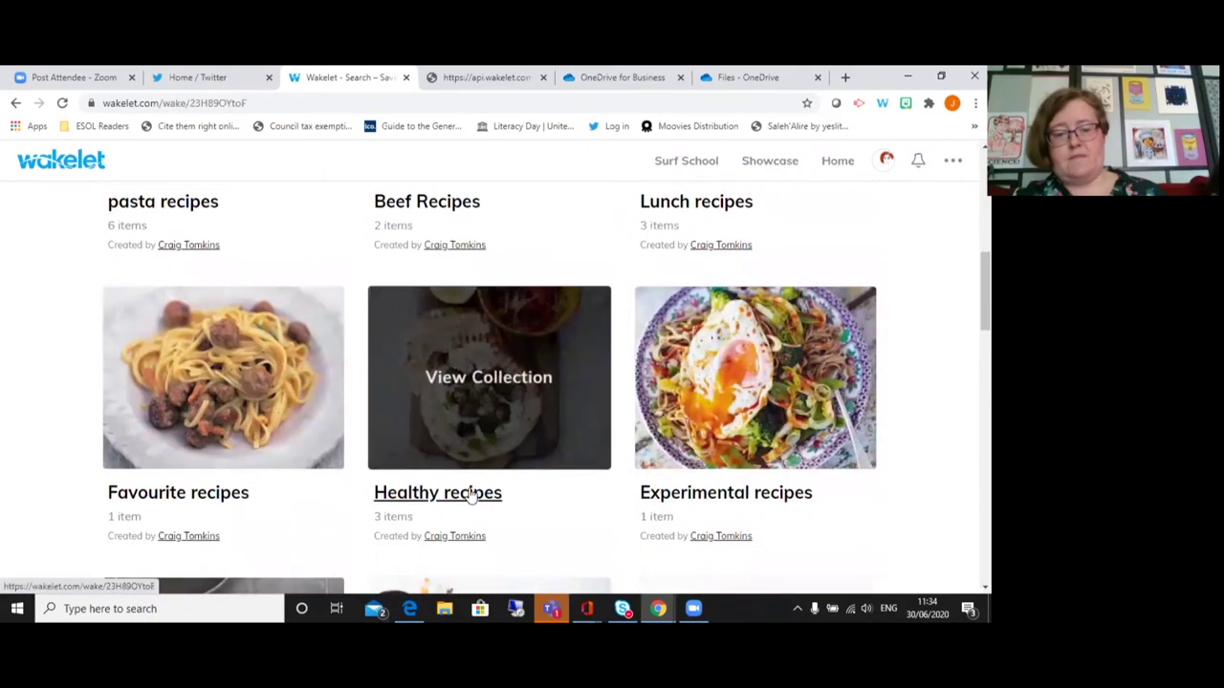
- Open the Healthy recipes collection and examine its contents and its save option
left_click(470, 492)
scroll(702, 436, "down", 4)
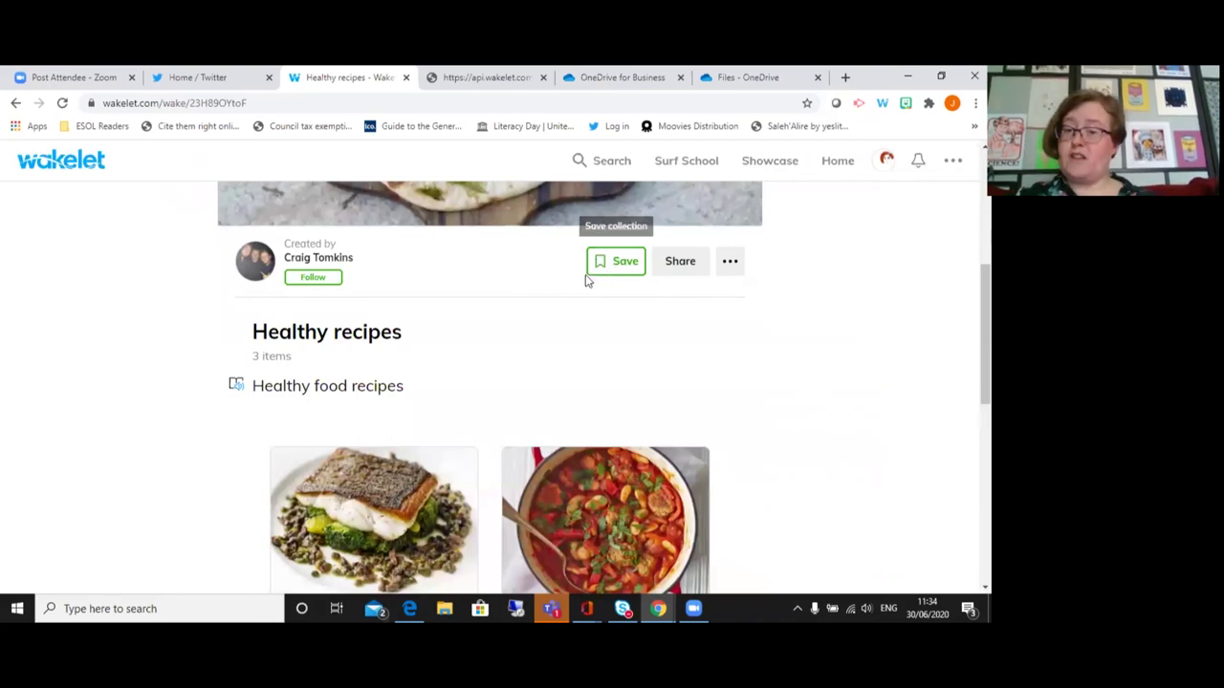
scroll(585, 307, "up", 4)
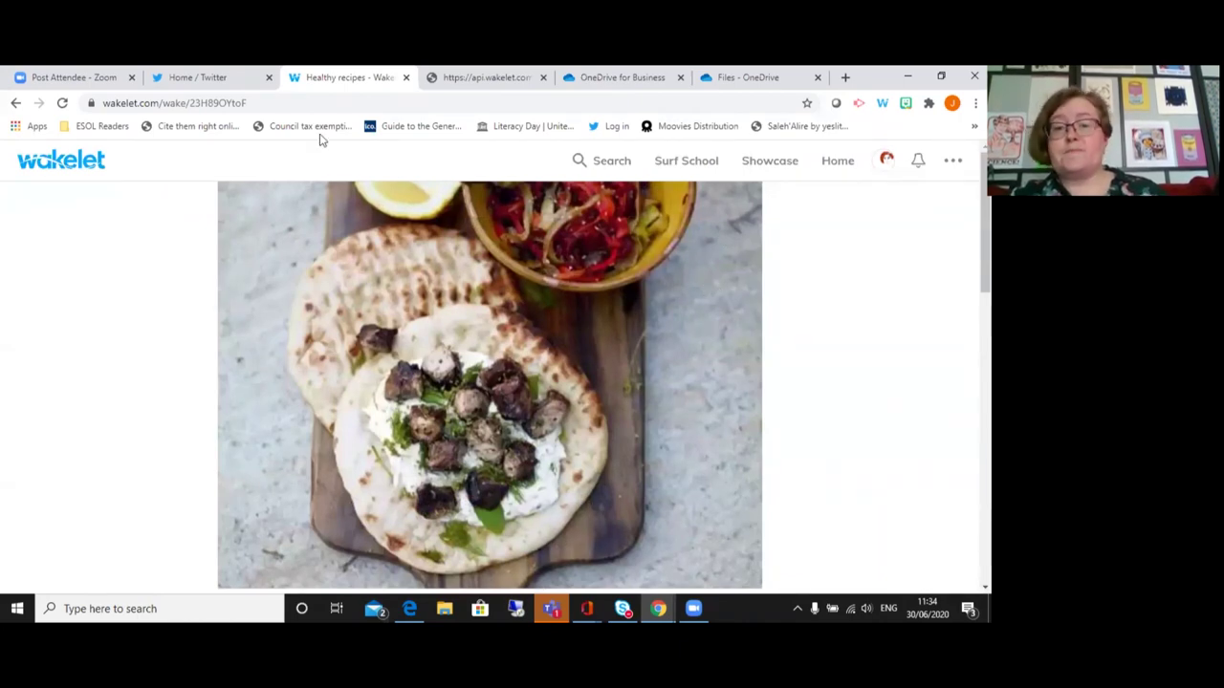
- Return to the account's own Wakelet profile page and switch to Zoom
left_click(887, 160)
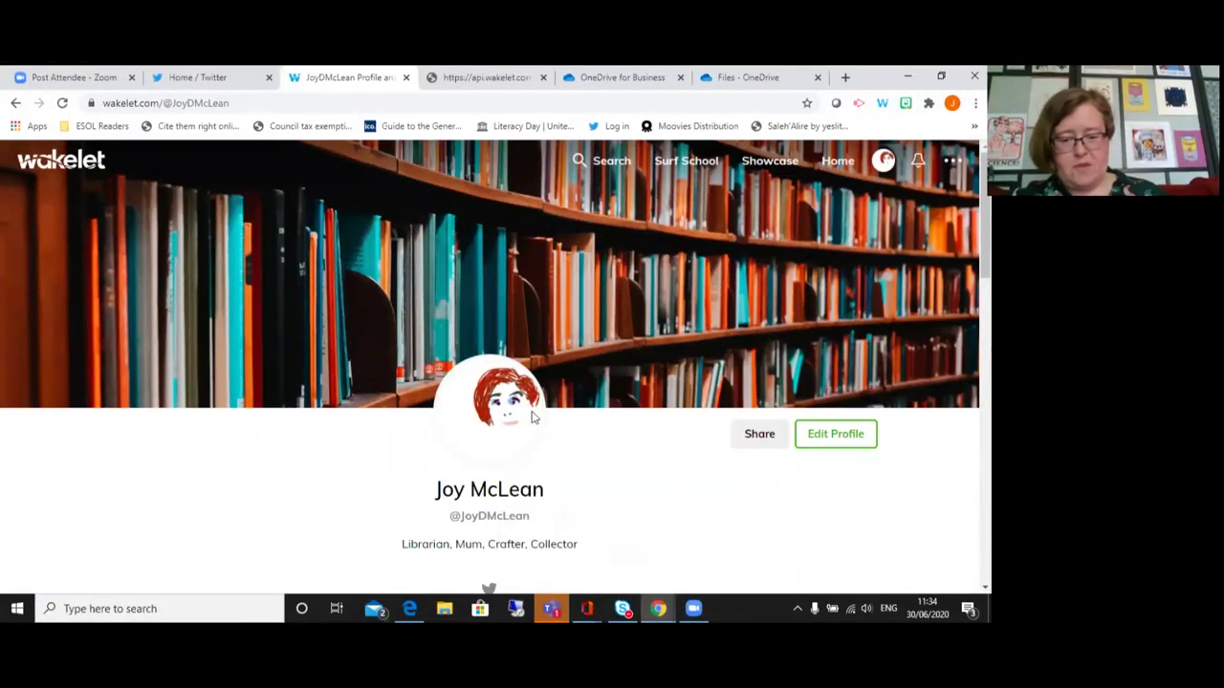
left_click(691, 606)
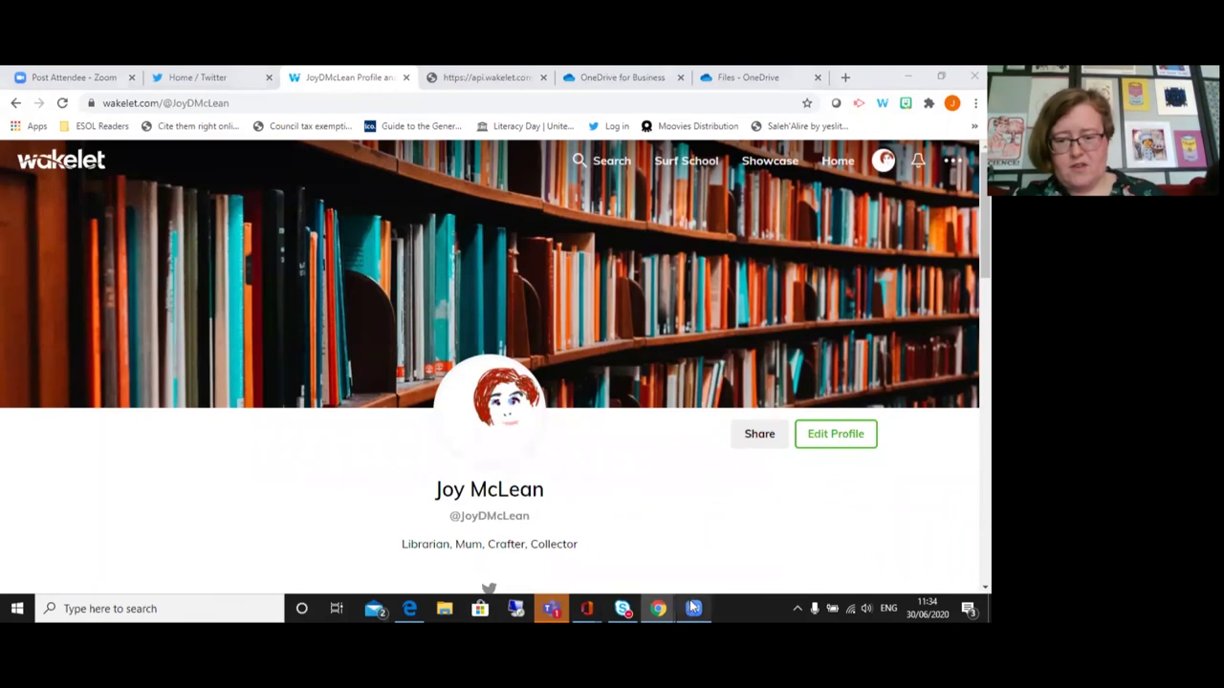